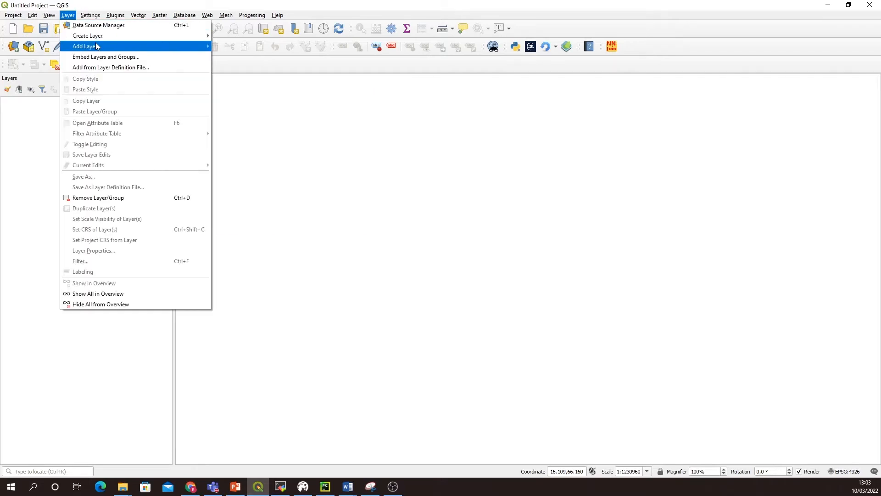
Step: Connect to the MapServerDemo WMS server and add its bluemarble layer to the map
mouse_move(152, 46)
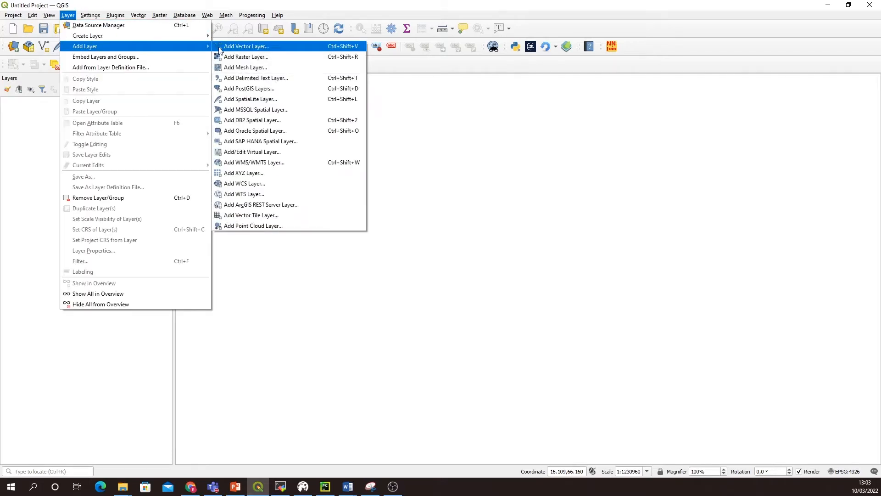
left_click(258, 162)
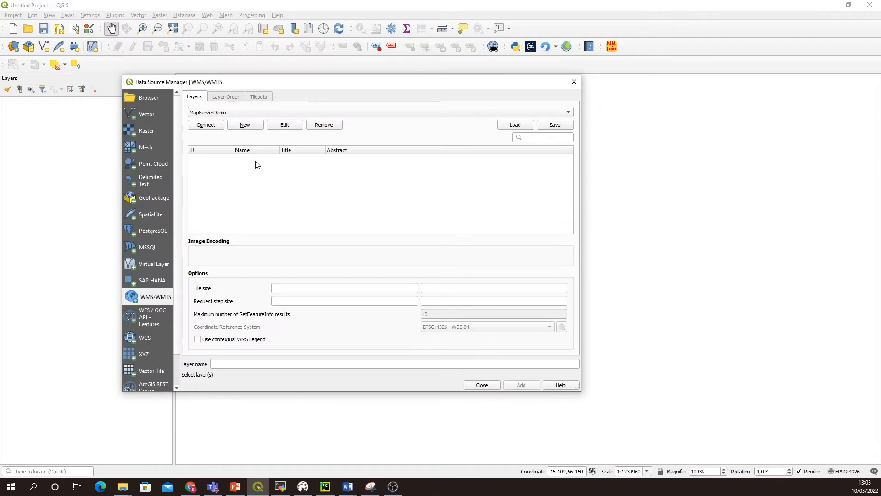
left_click(206, 125)
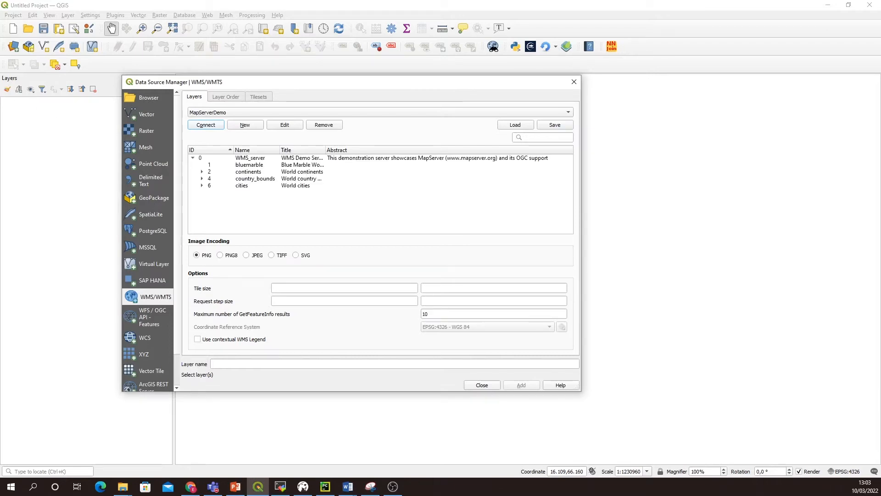
left_click(245, 167)
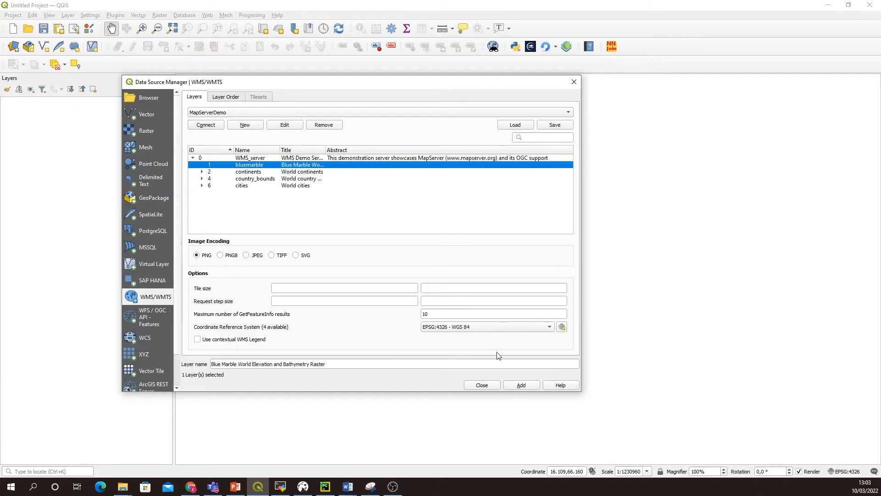
left_click(520, 386)
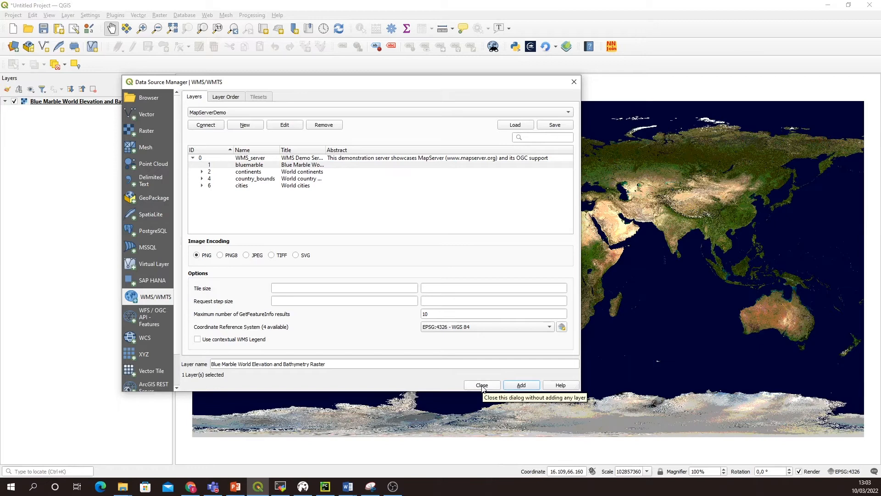
left_click(482, 386)
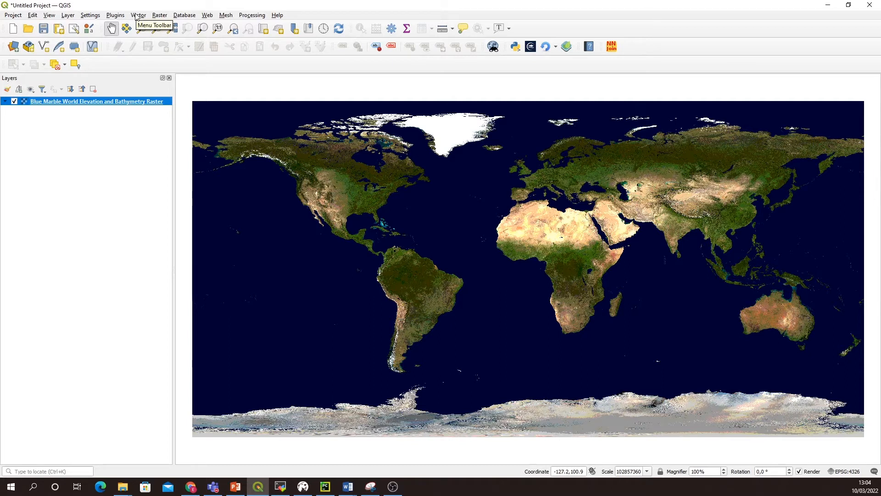
Step: Add only the sea_ice_area_fraction raster layer from bal-analysis-forecast-phy-seaice-dailymeans_2702-0403.nc
left_click(69, 17)
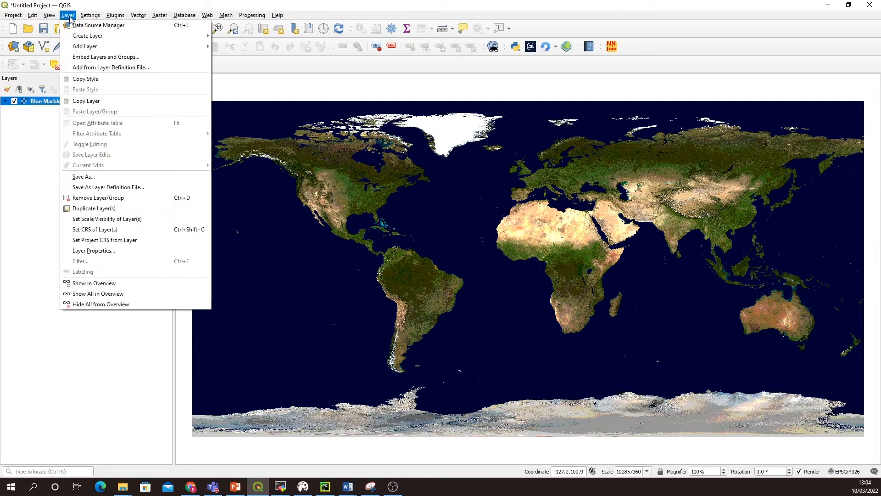
mouse_move(154, 46)
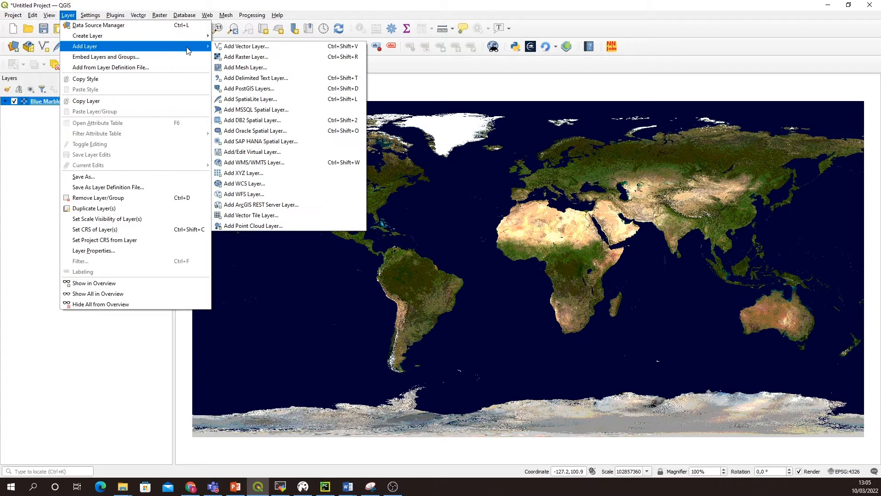
left_click(290, 60)
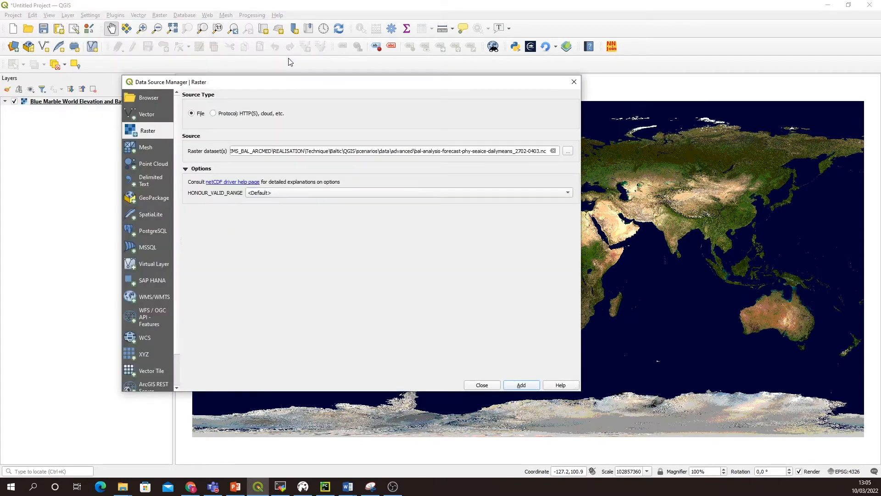
left_click(568, 153)
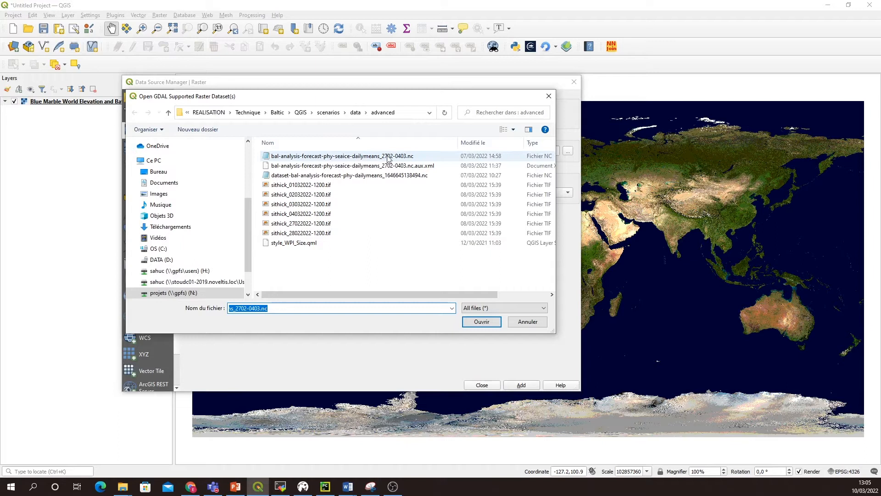
left_click(344, 156)
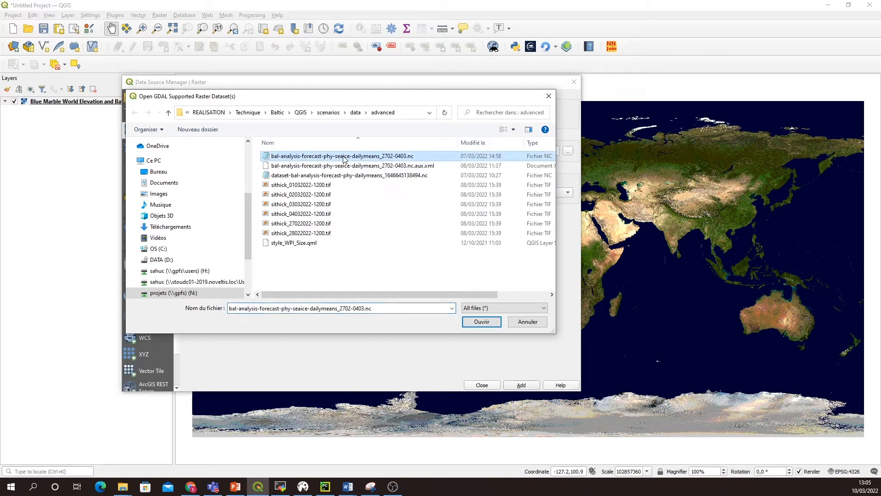
left_click(480, 323)
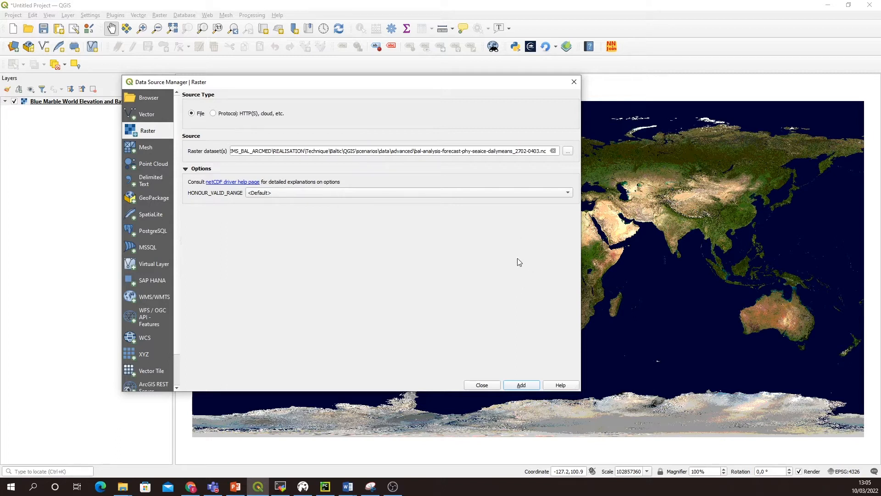
left_click(522, 385)
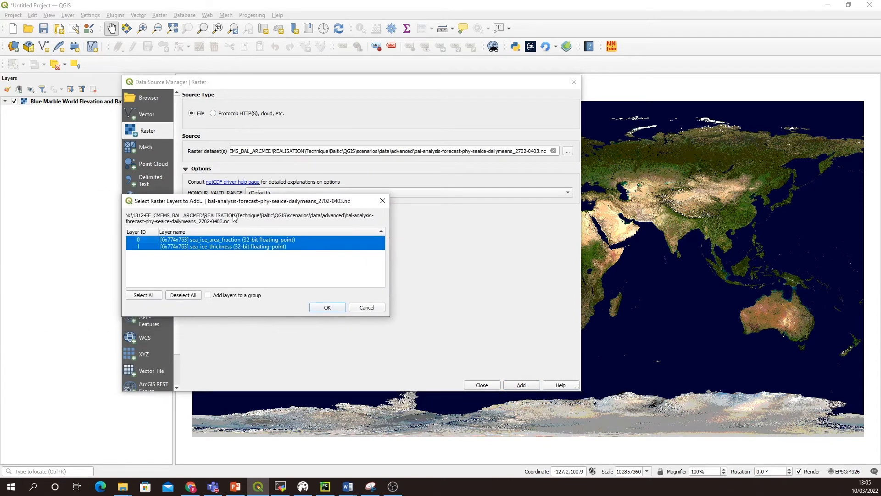
left_click(200, 242)
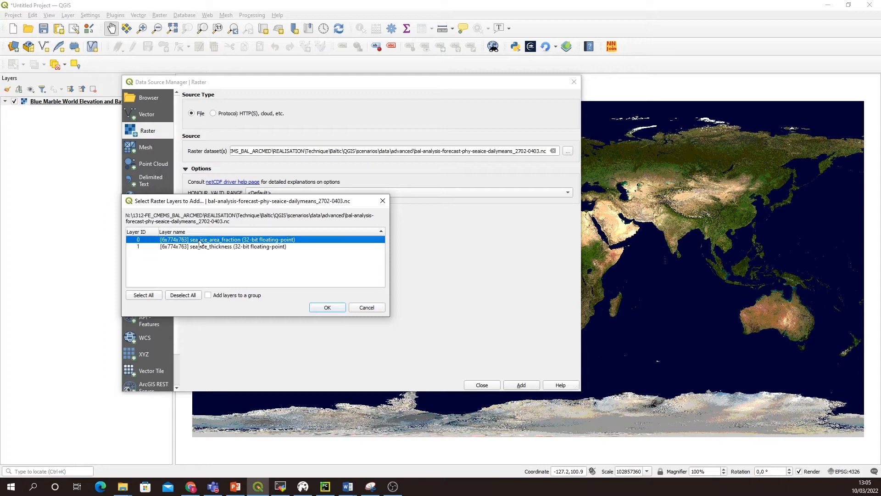
left_click(327, 308)
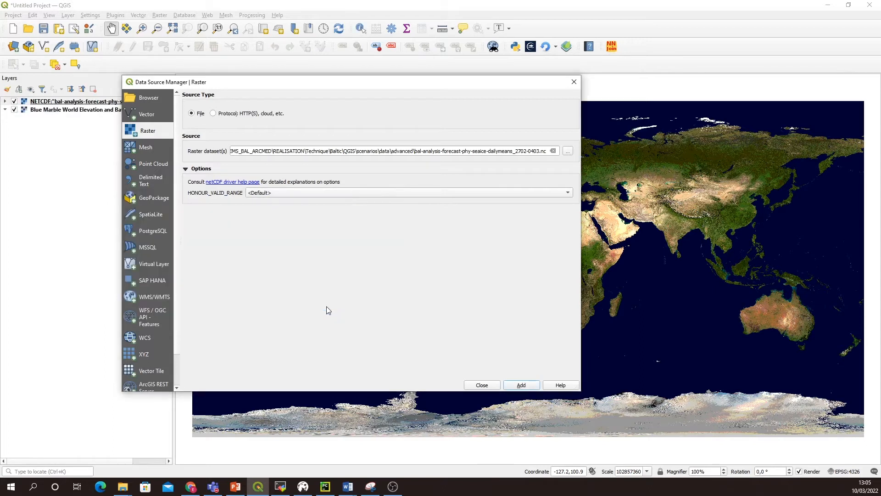
left_click(482, 384)
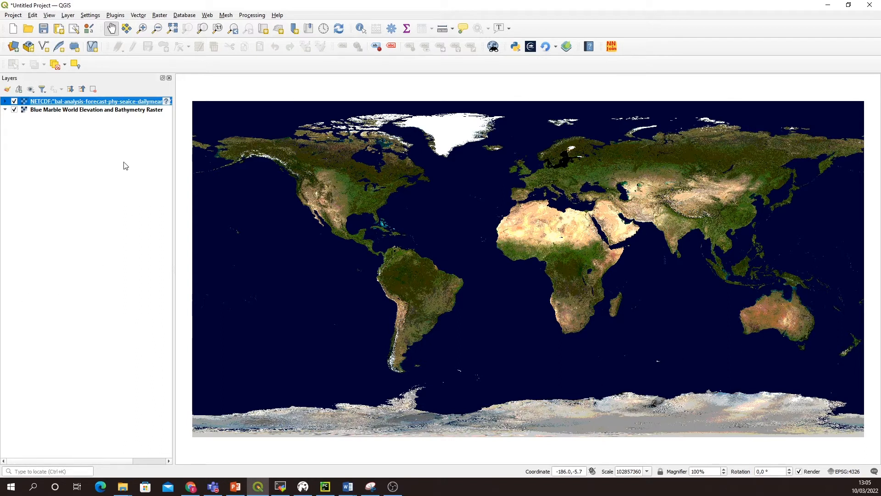
Step: Set the sea ice layer's symbology to Singleband pseudocolor using Band 1 (time=44617.5)
right_click(110, 106)
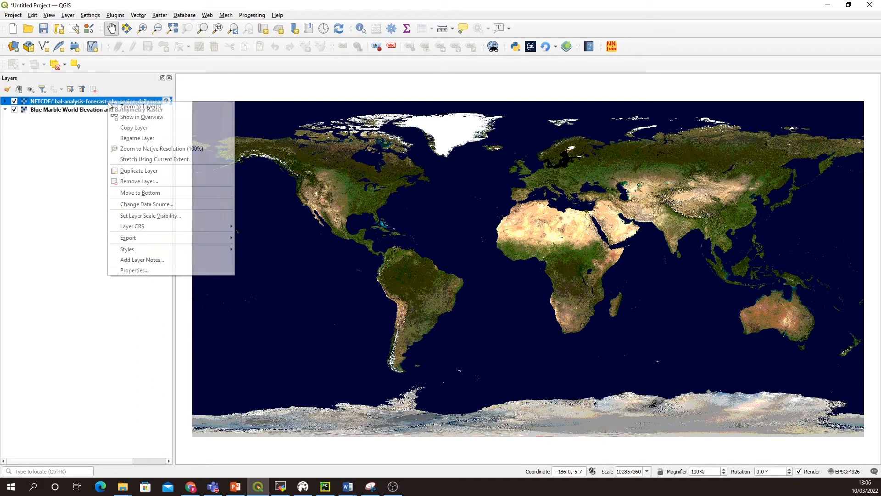
left_click(146, 271)
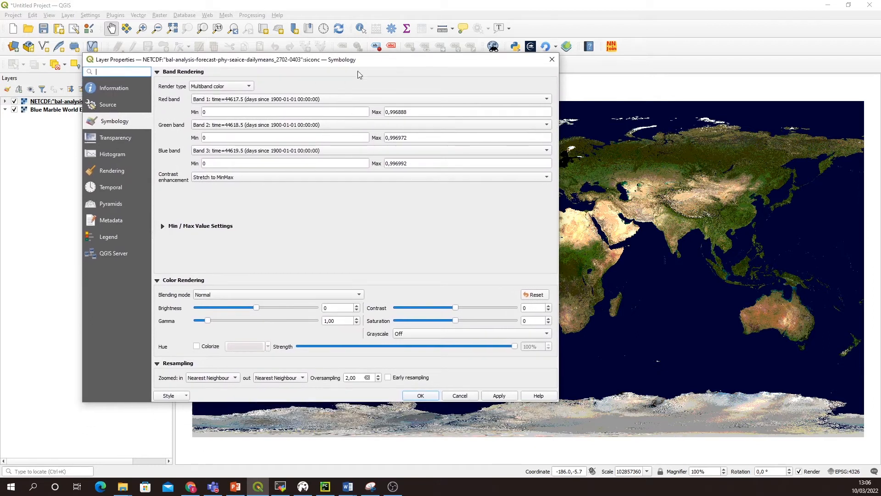
left_click(222, 87)
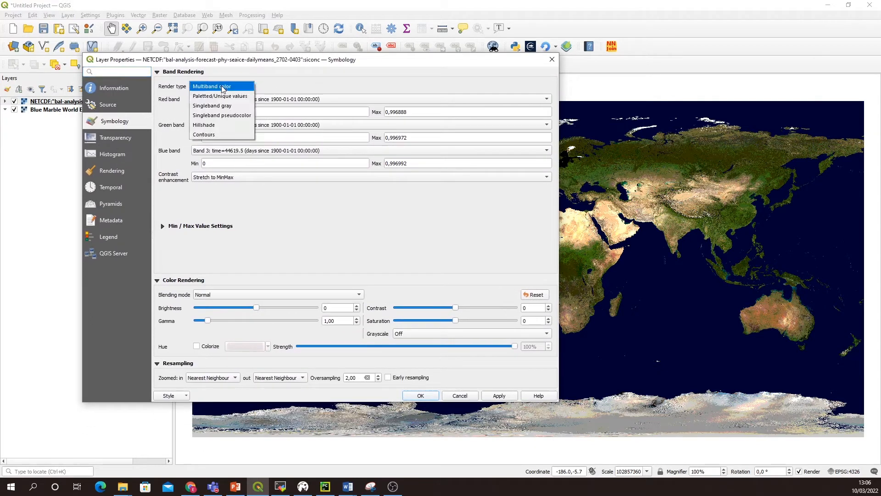
left_click(217, 115)
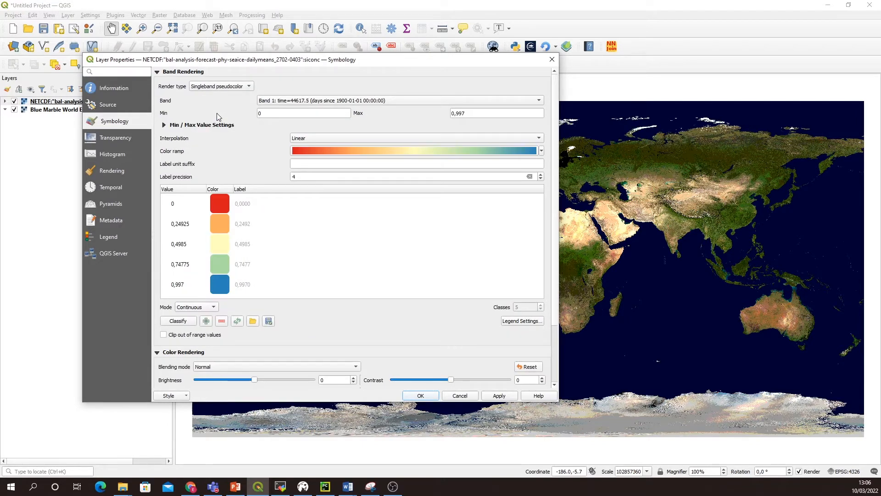
left_click(270, 100)
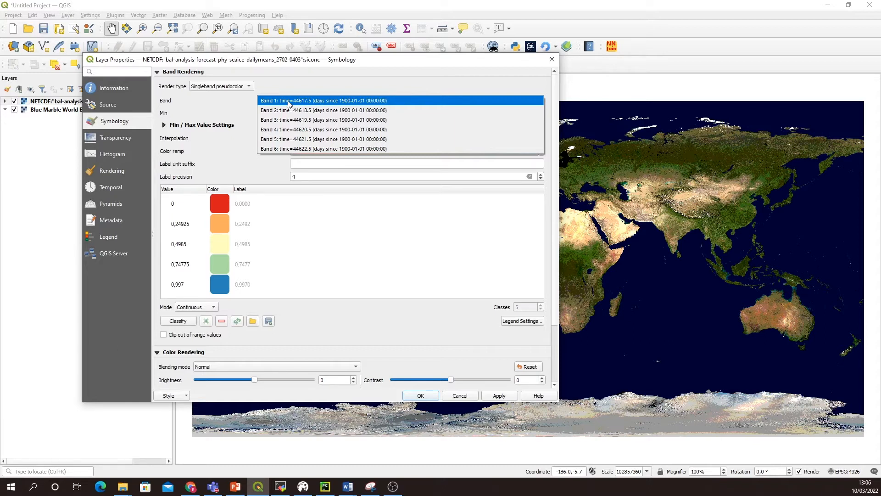
left_click(289, 100)
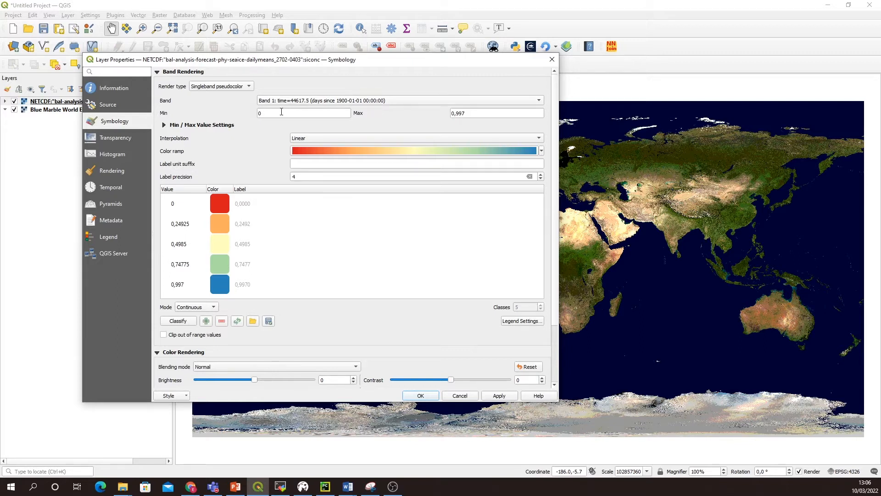
Step: Set the maximum value of the sea ice color scale to 1, invert the color ramp and apply the style
left_click_drag(280, 112, 233, 113)
key("Tab")
type("1")
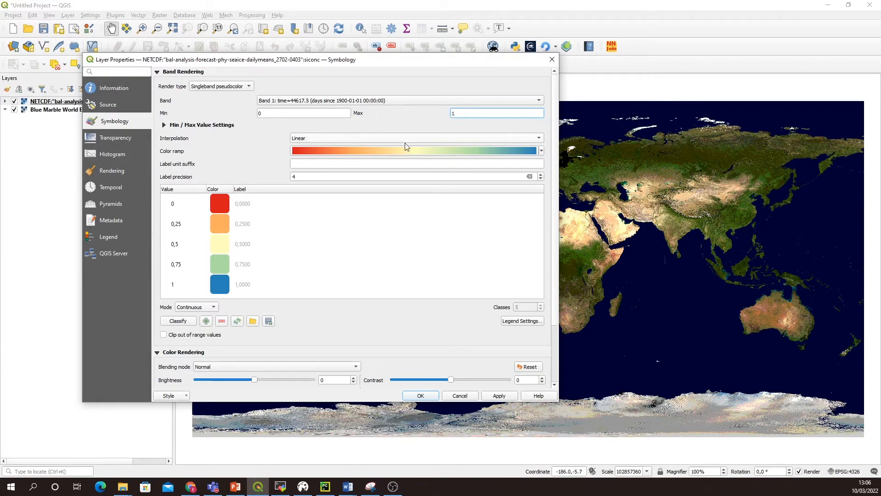
left_click(542, 152)
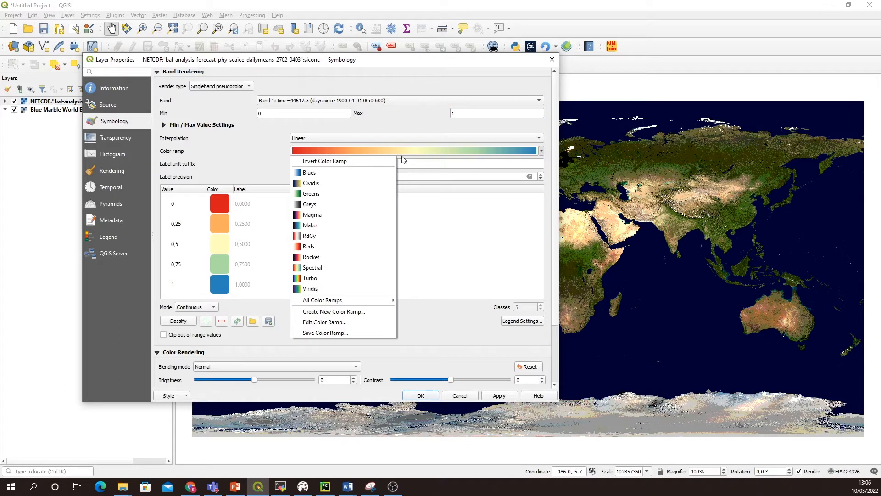
left_click(347, 161)
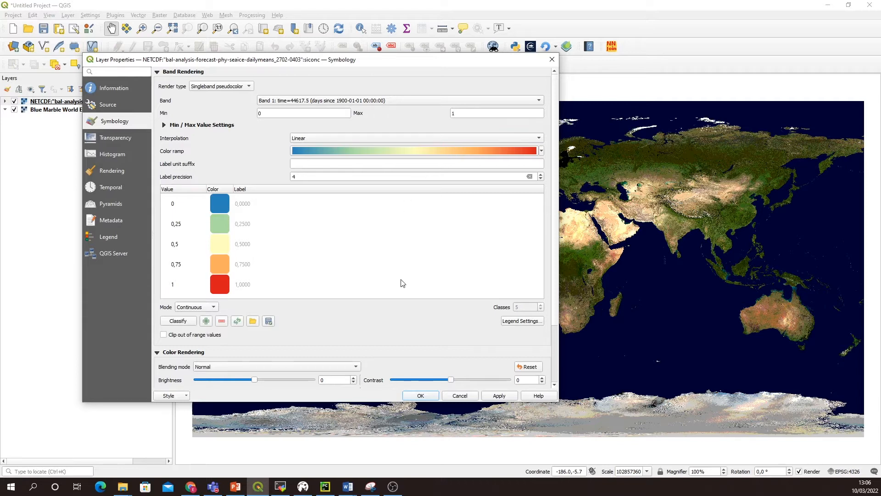
left_click(499, 396)
left_click(421, 396)
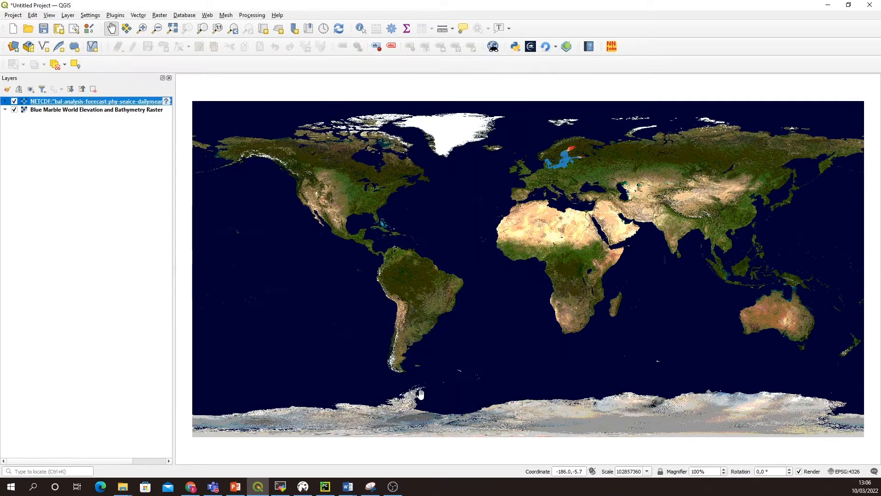
Step: Examine the sea ice area fraction across the Baltic Sea at closer range
scroll(560, 172, "up", 5)
left_click_drag(560, 172, 462, 307)
left_click_drag(482, 251, 435, 287)
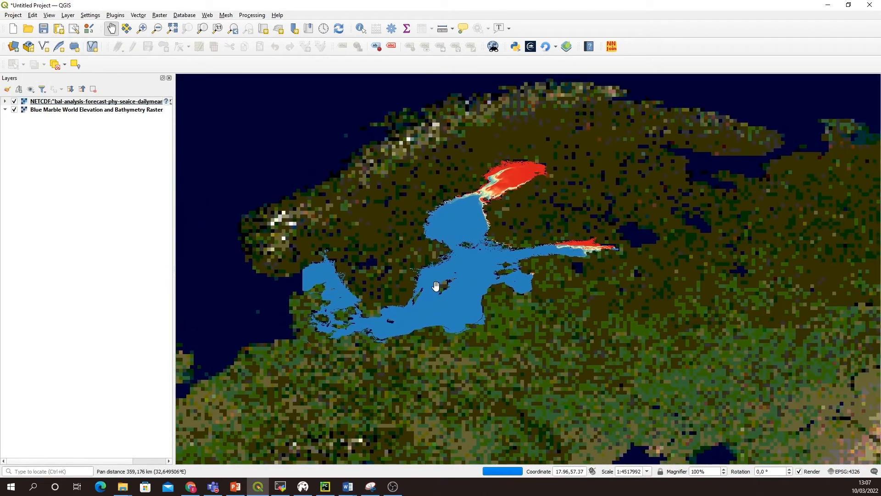
scroll(449, 258, "up", 3)
scroll(425, 250, "down", 2)
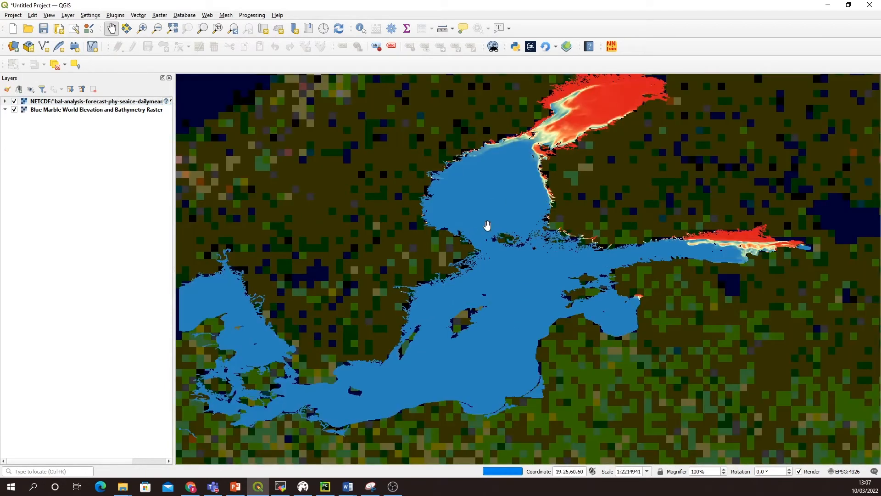
left_click_drag(486, 227, 496, 288)
scroll(486, 266, "down", 1)
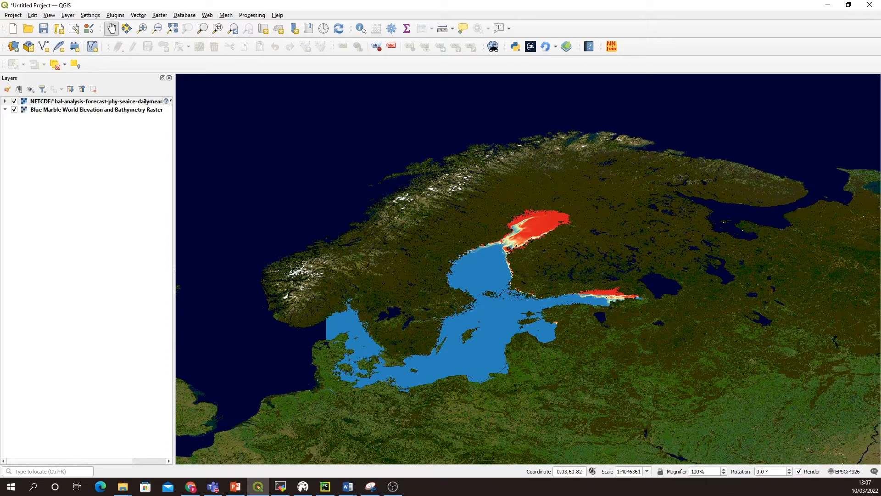
left_click_drag(441, 244, 420, 222)
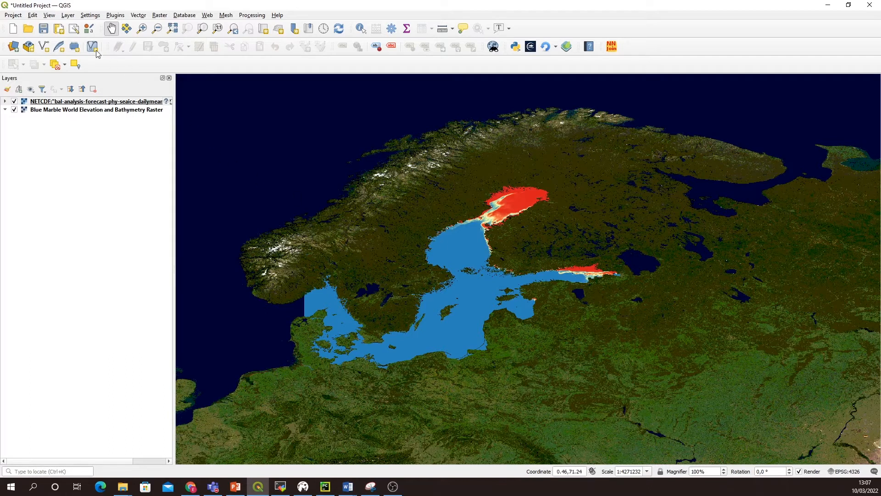
Step: Look up the NumericalDigitize plugin in the plugin manager to check its installation, then close the manager
left_click(115, 15)
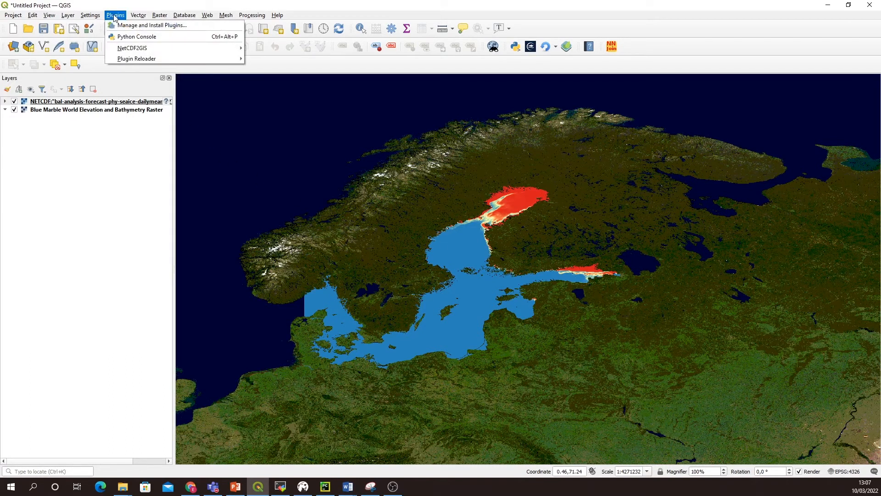
left_click(147, 26)
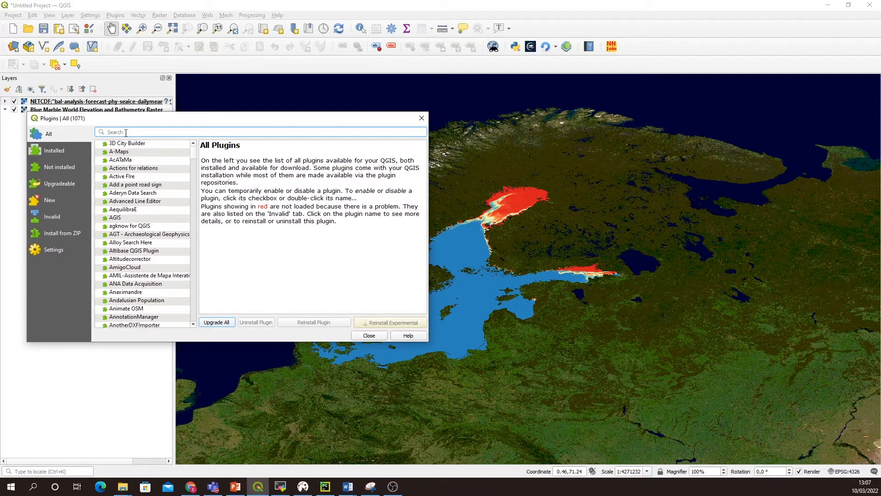
type("Numeric")
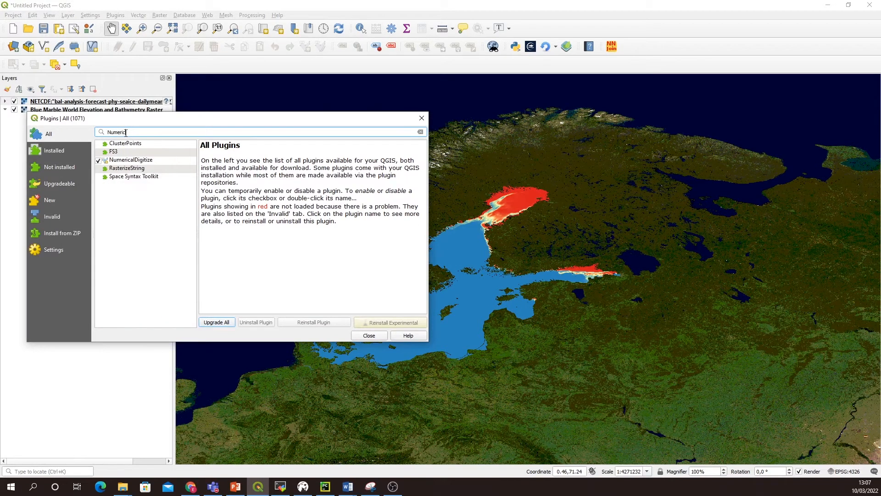
type("alDigitize")
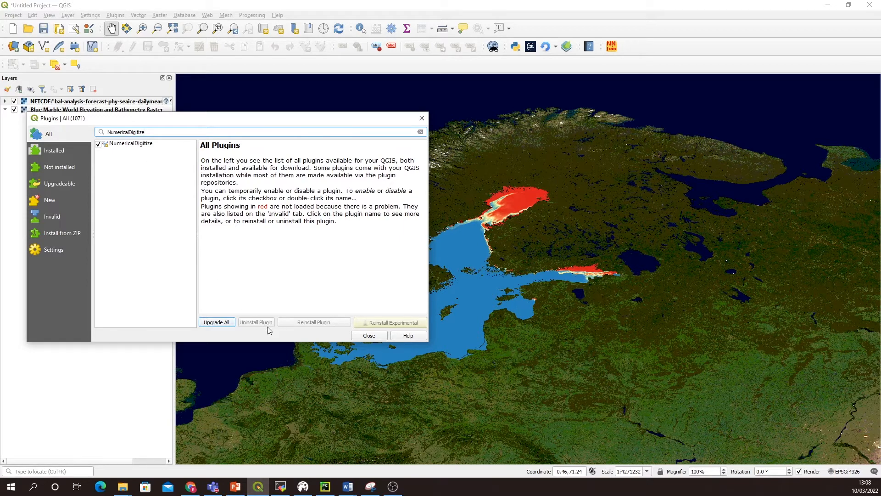
left_click(369, 336)
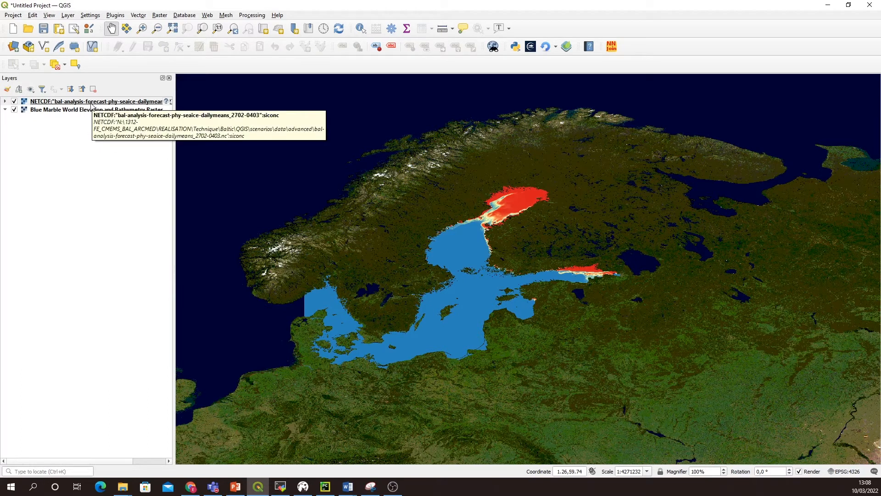
Step: Start a new shapefile layer and set its file to Point_extraction.shp in the data/advanced folder
left_click(70, 17)
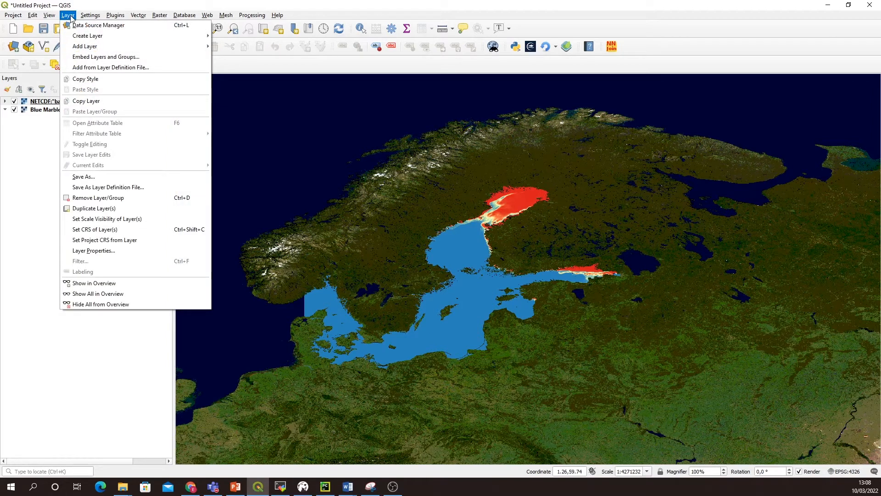
mouse_move(140, 36)
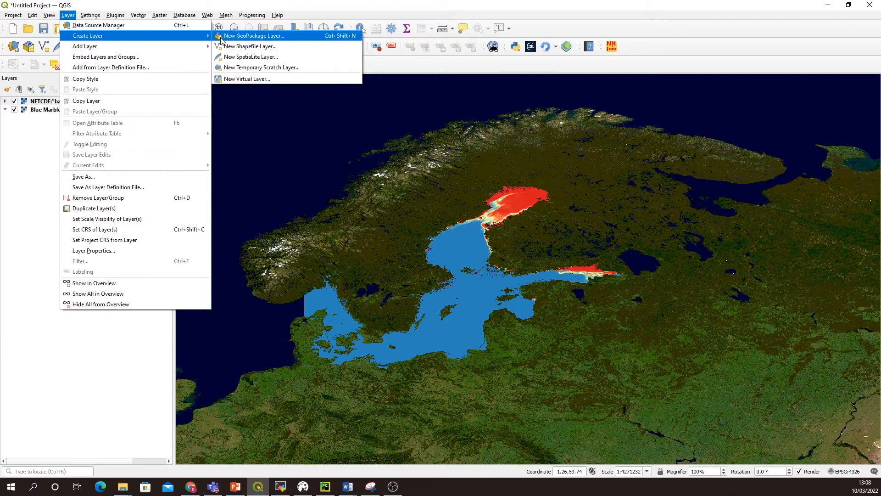
left_click(264, 49)
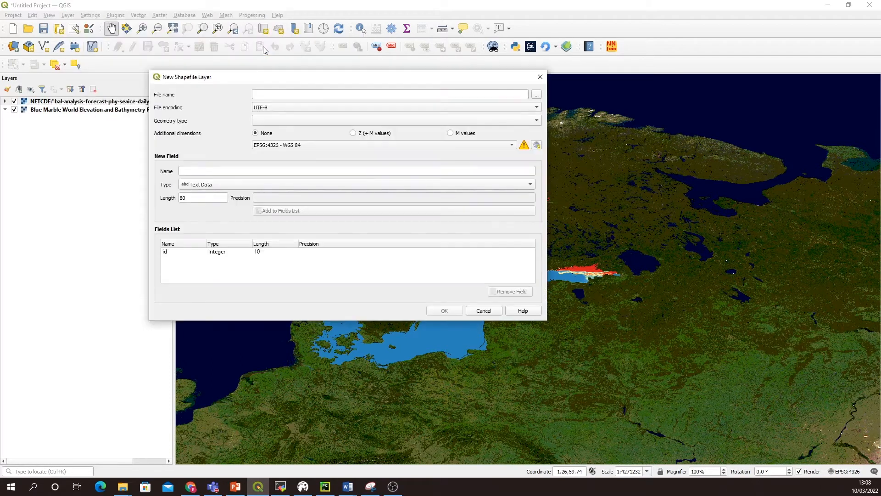
left_click(290, 96)
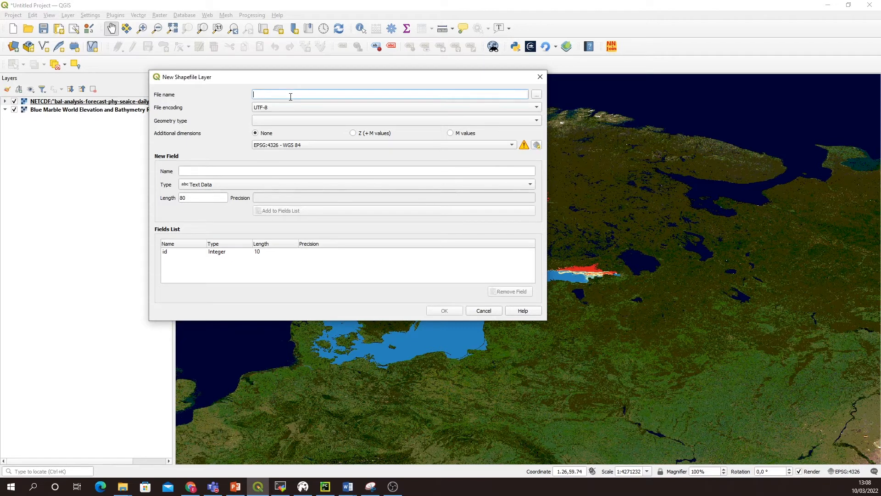
type("Point_extraction")
left_click(536, 95)
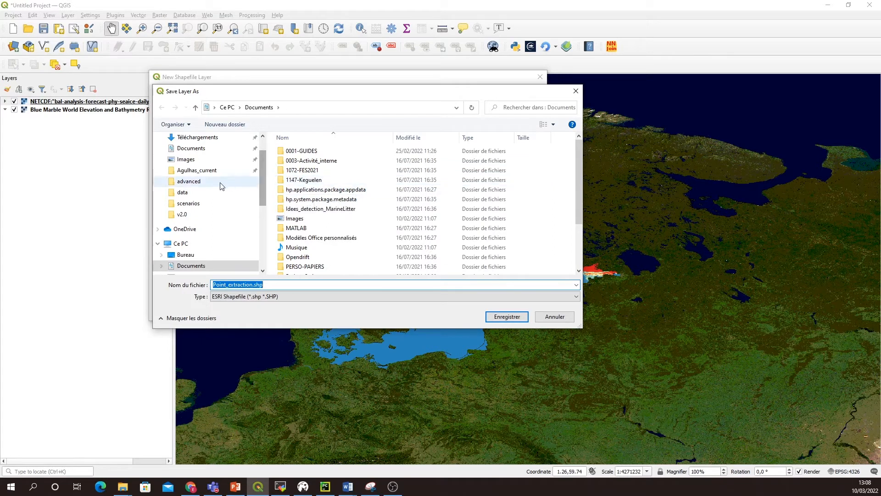
left_click(199, 193)
left_click(298, 153)
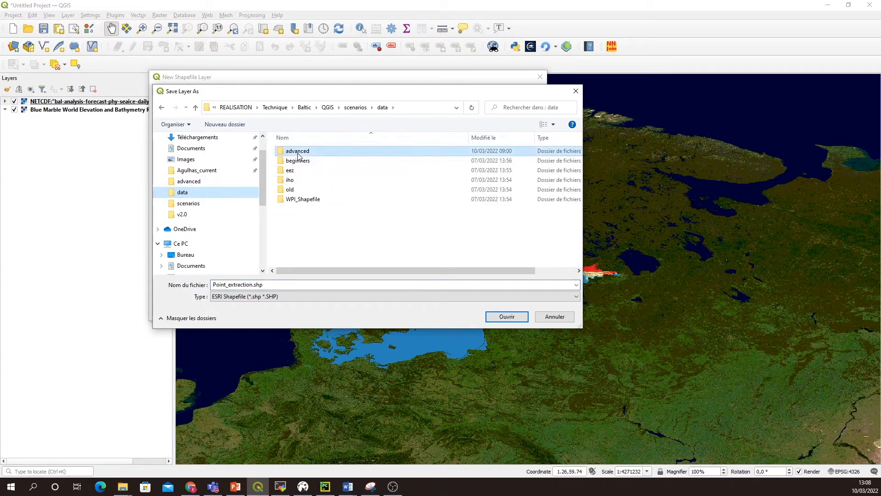
double_click(298, 154)
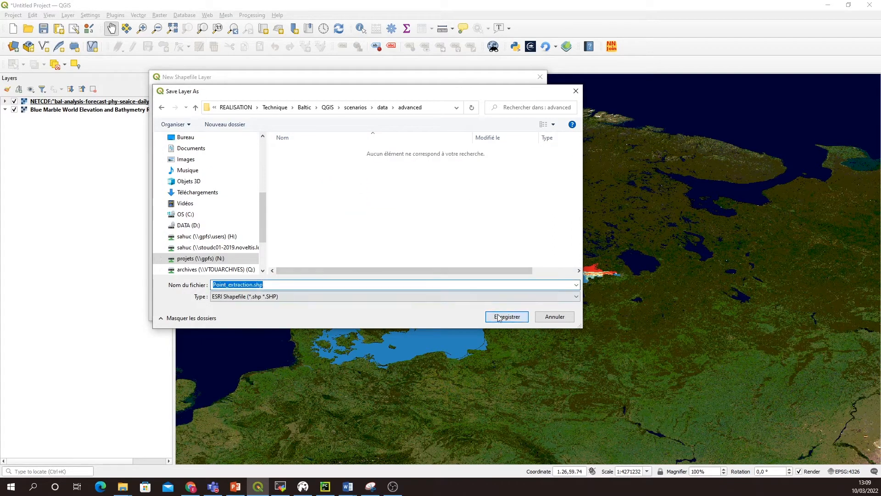
left_click(499, 317)
Step: Set the new shapefile's geometry type to Point and create the layer
left_click(270, 122)
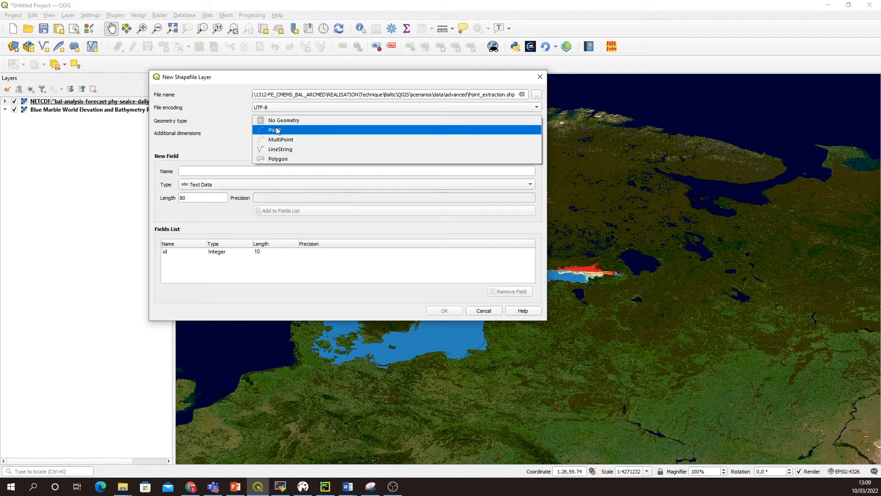
left_click(278, 130)
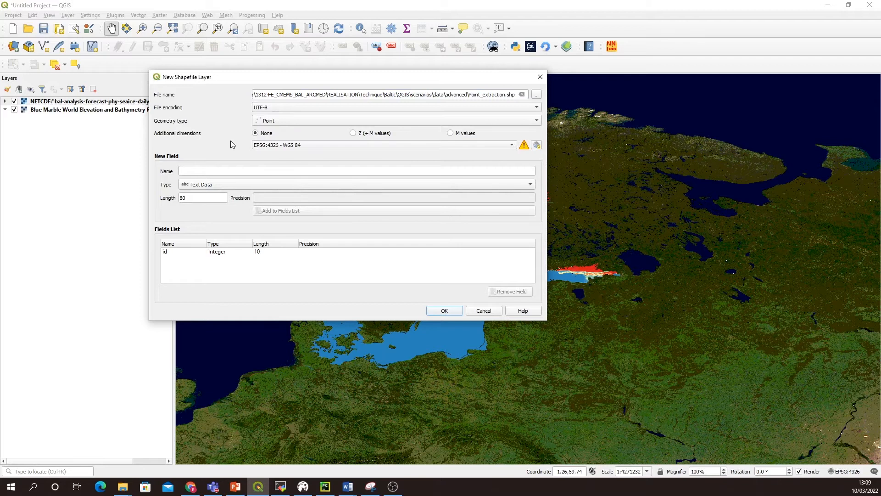
left_click(445, 311)
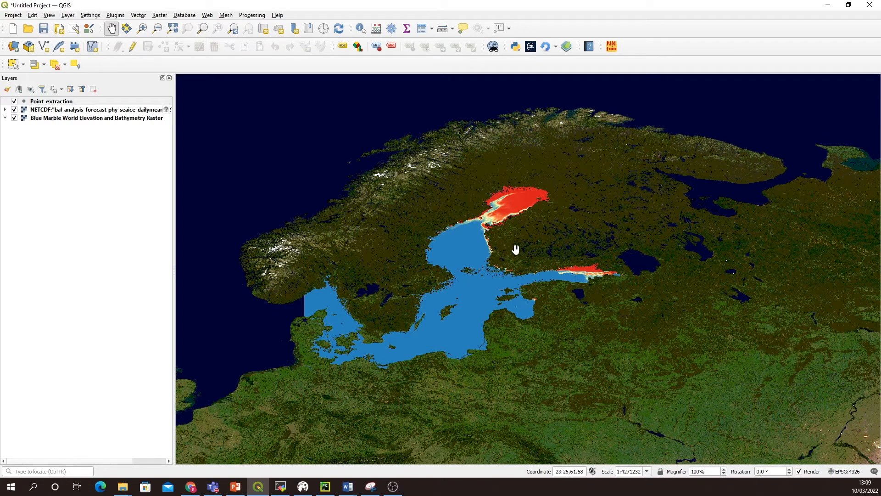
Step: Start editing Point_extraction and add a point with id 0 in the northern Gulf of Bothnia ice, at about 22.86, 64.42
scroll(515, 248, "up", 1)
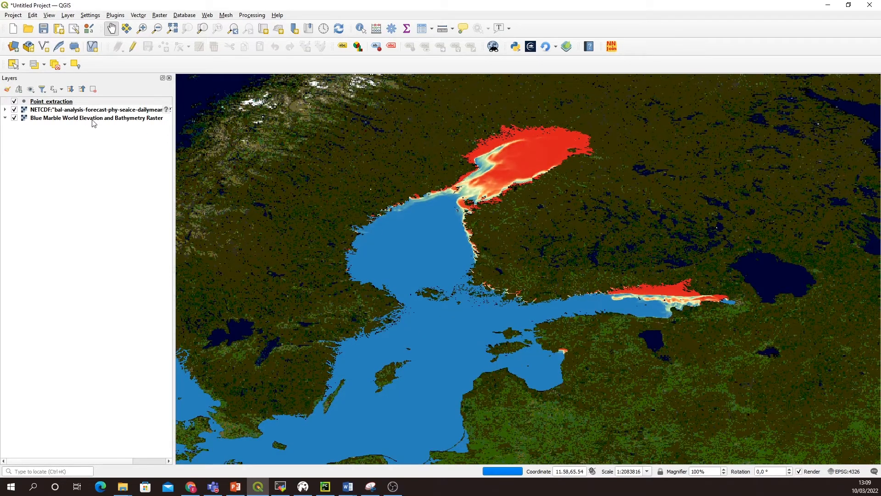
left_click(133, 47)
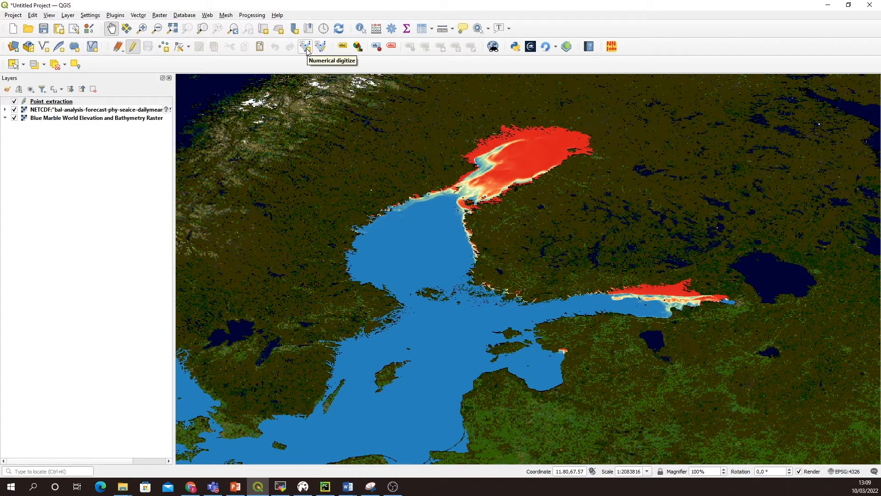
left_click(164, 48)
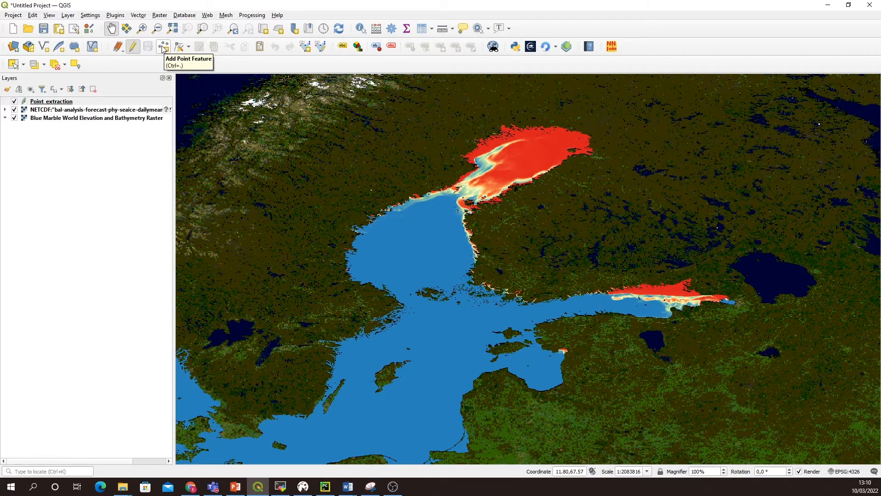
left_click(164, 48)
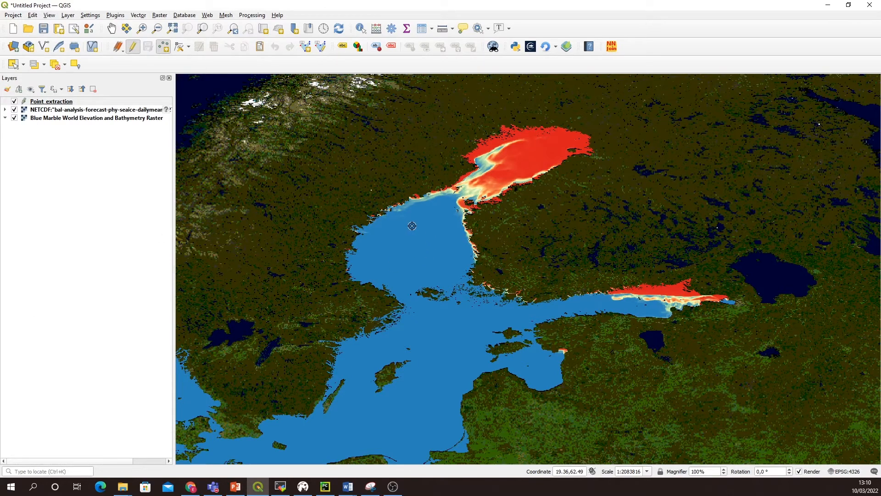
left_click(517, 169)
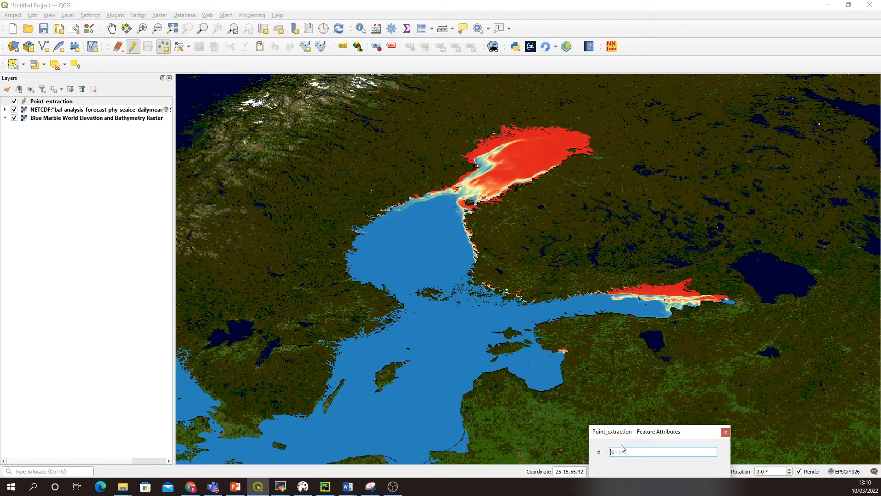
type("0")
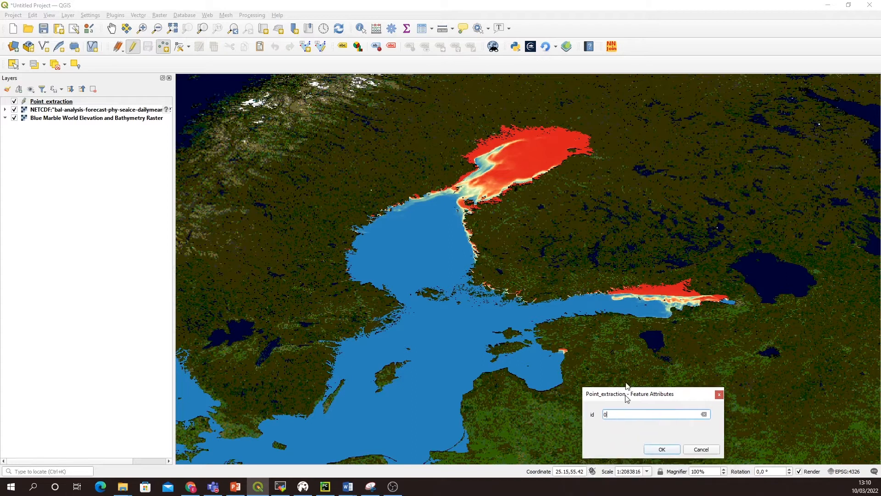
left_click(657, 380)
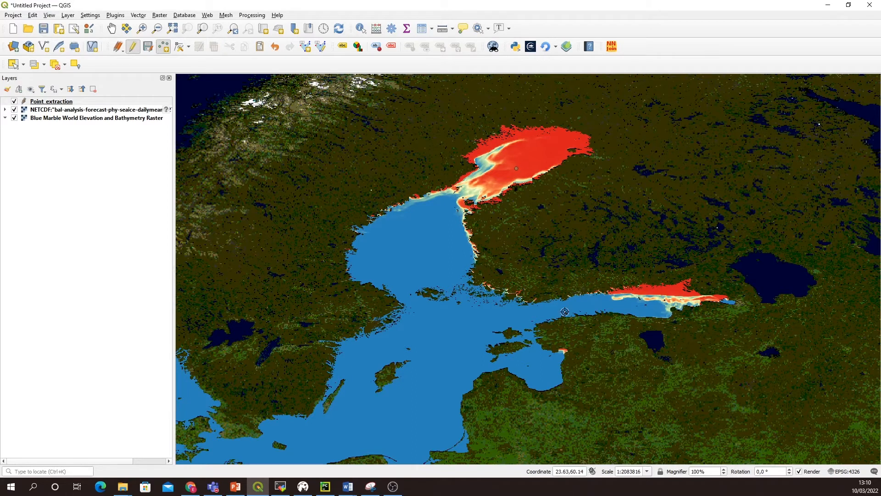
Step: Add a point with id 1 on the Gulf of Finland ice and one with id 2 near the Gulf of Riga's northeastern ice patch
left_click(661, 292)
type("1")
left_click(664, 396)
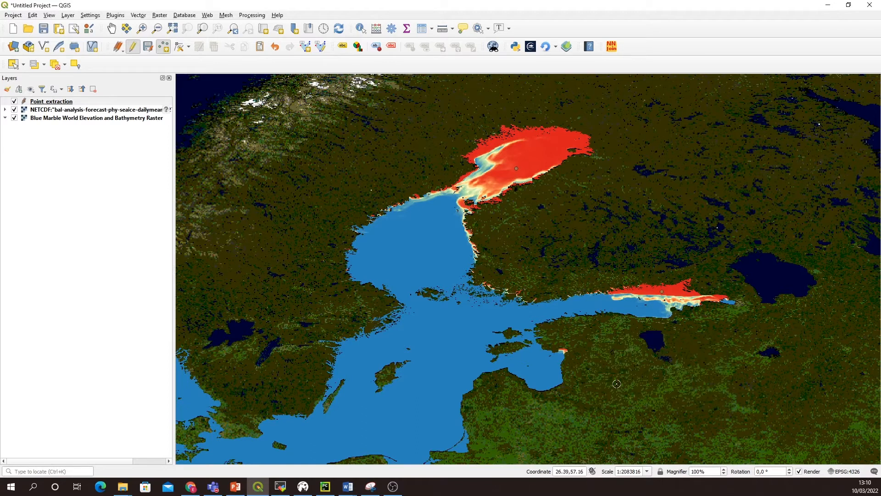
left_click(559, 354)
type("2")
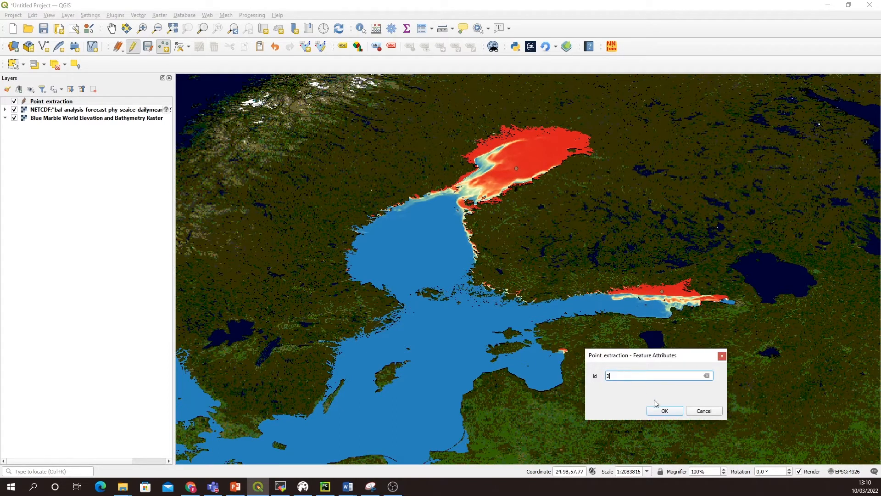
left_click(664, 410)
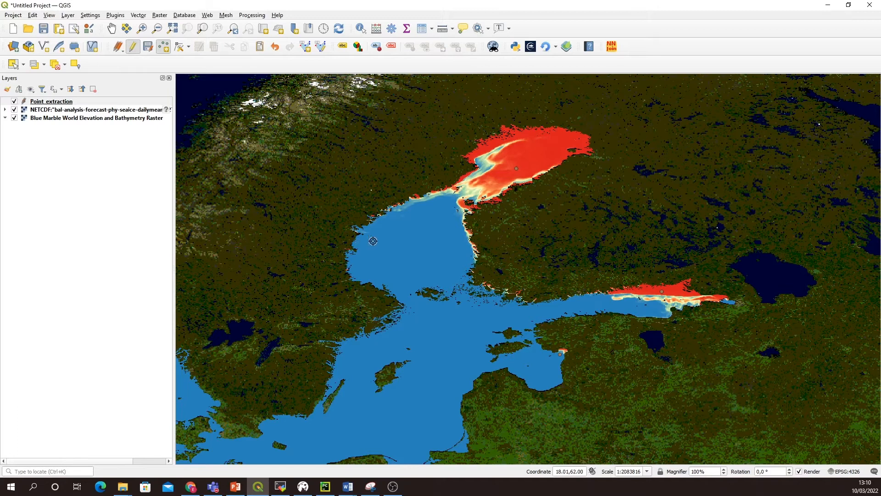
Step: Add a point with id 3 on the western coast of the Gulf of Bothnia, at about 17.60, 62.02
left_click(359, 240)
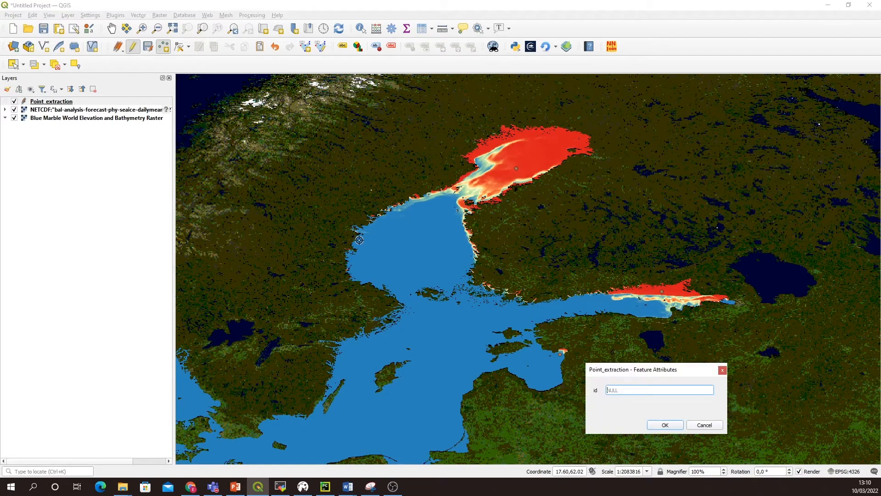
type("3")
left_click(666, 425)
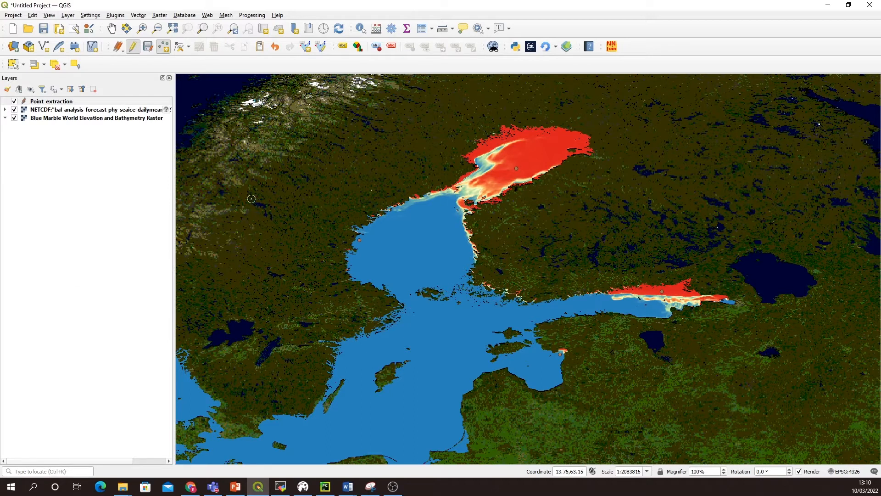
Step: Stop editing the Point_extraction layer and save its changes
left_click(321, 48)
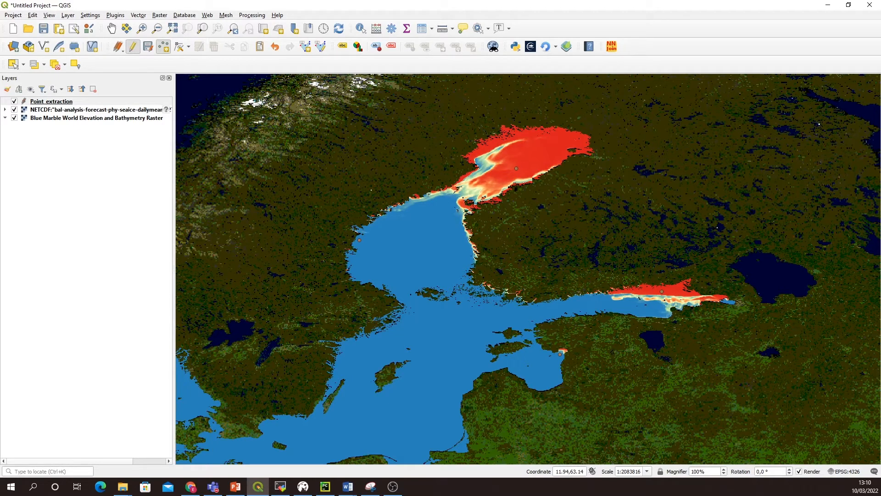
left_click(133, 48)
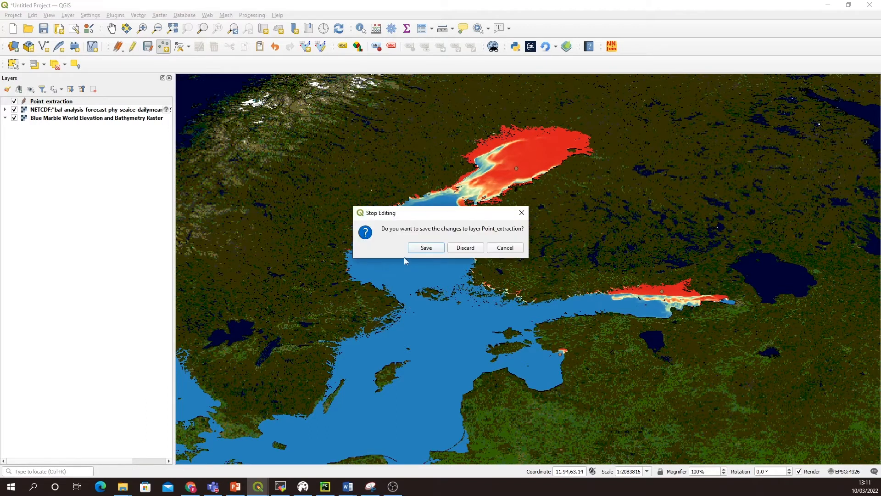
left_click(427, 248)
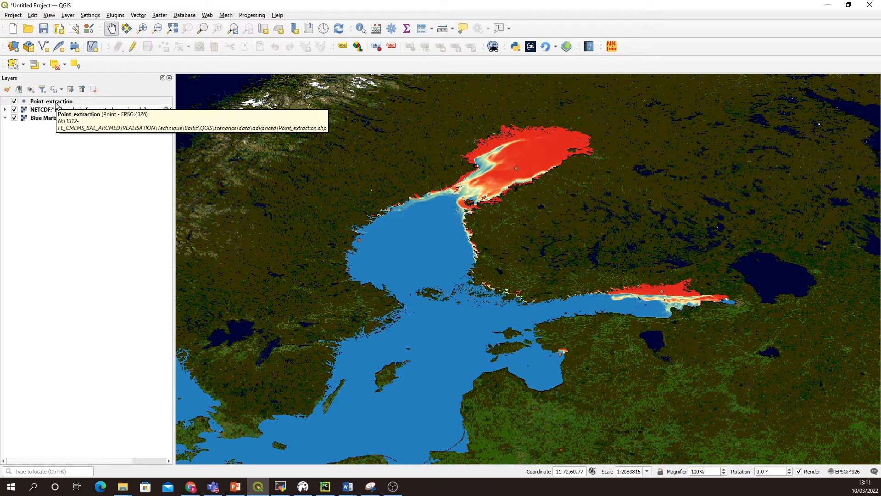
Step: Find the Sample raster values algorithm in the Processing Toolbox and open it
left_click(252, 15)
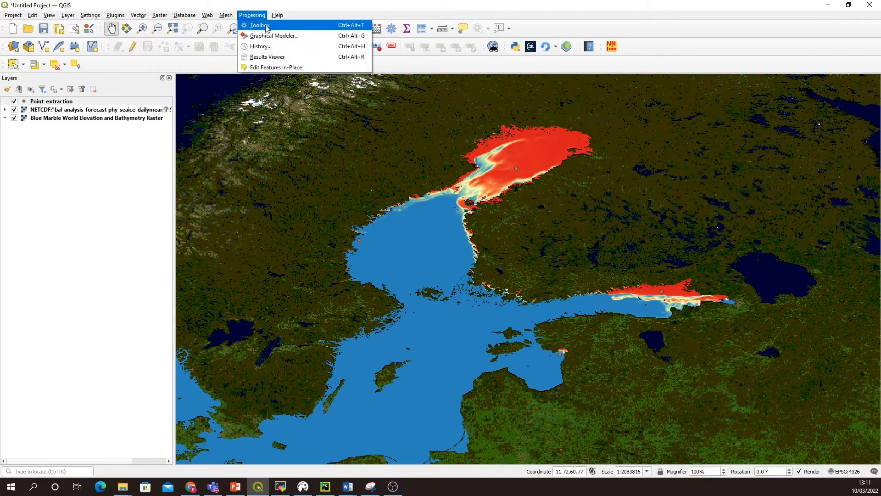
left_click(260, 25)
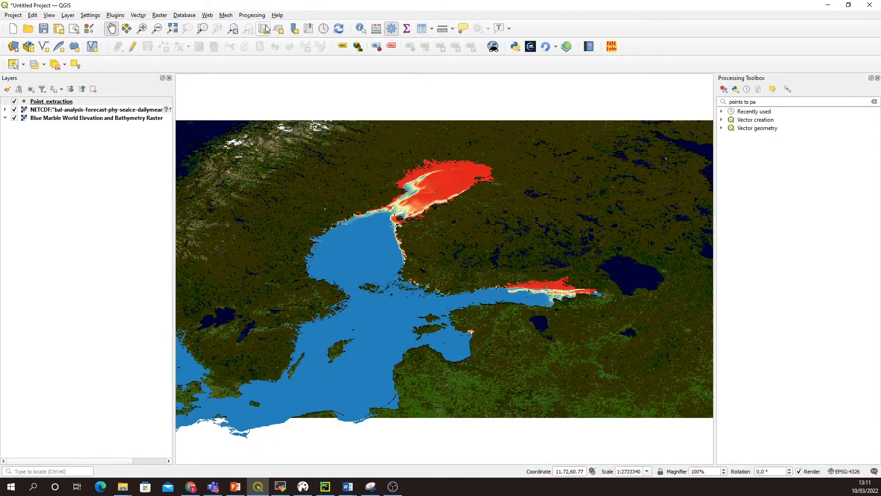
triple_click(773, 102)
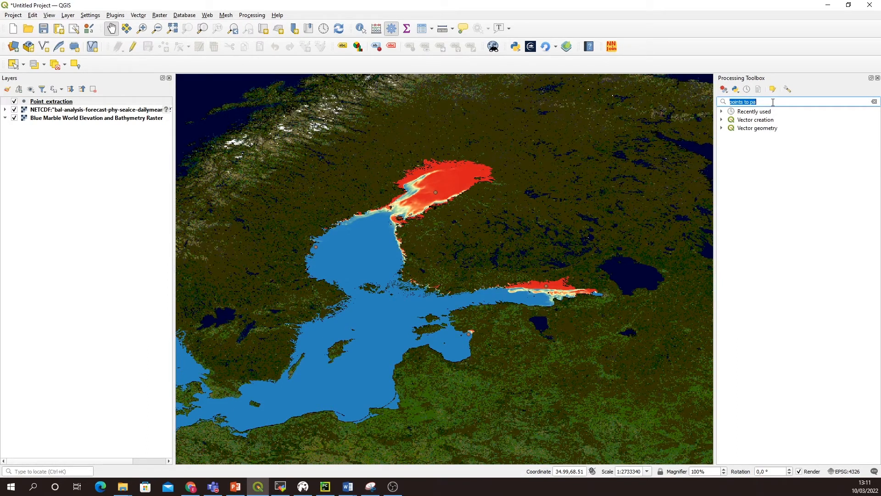
type("Sample r")
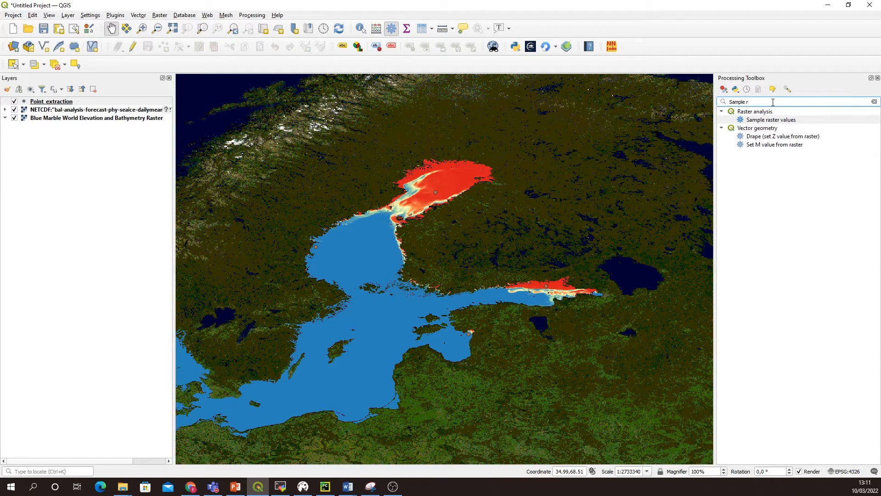
double_click(781, 121)
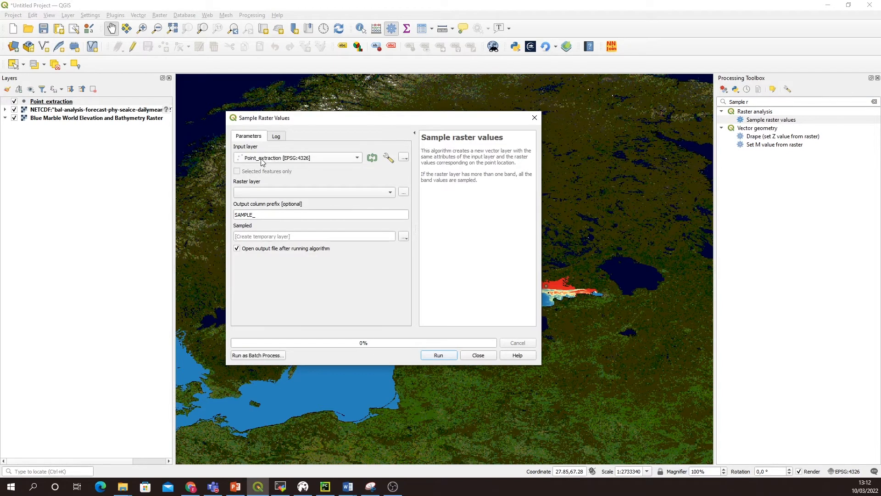
Step: Set the raster to sample to the NETCDF siconc sea ice layer and the output column prefix to siconc_d
left_click_drag(310, 126, 332, 368)
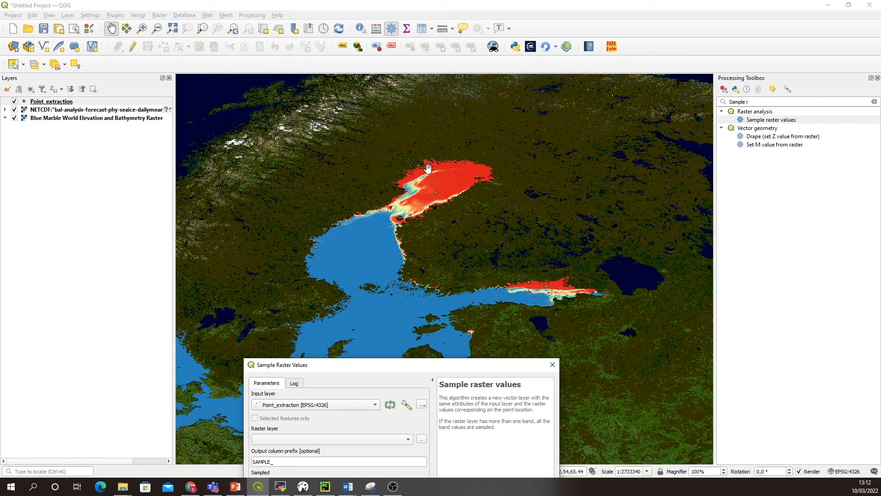
left_click_drag(423, 367, 467, 134)
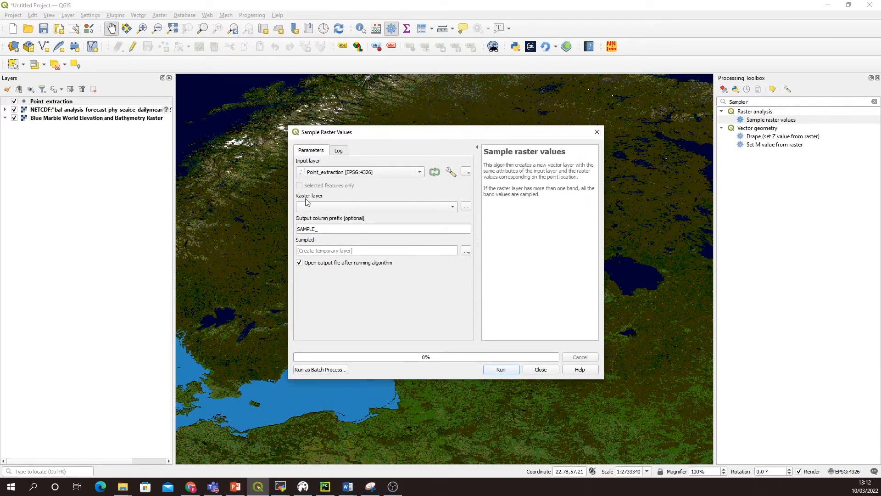
left_click(340, 206)
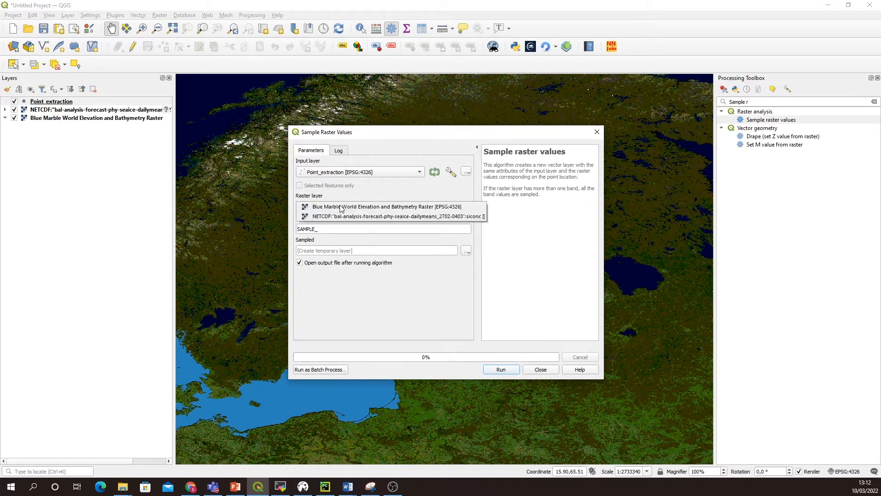
left_click(340, 217)
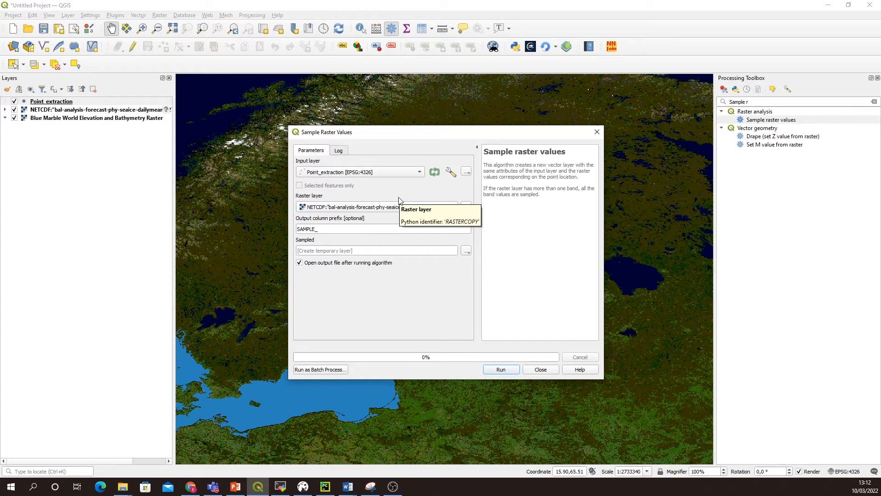
double_click(308, 229)
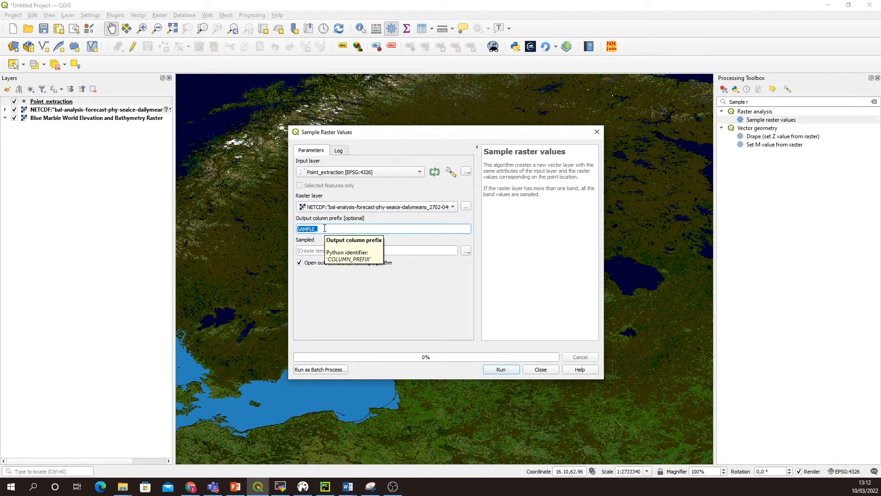
type("siconc_d")
Step: Run Sample raster values on the Point_extraction layer into a temporary layer and close the algorithm's dialog
left_click(501, 370)
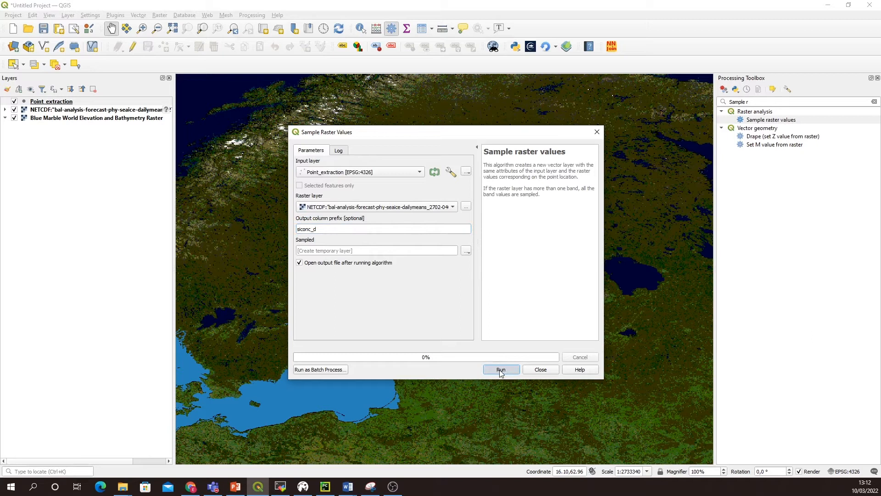
left_click(540, 370)
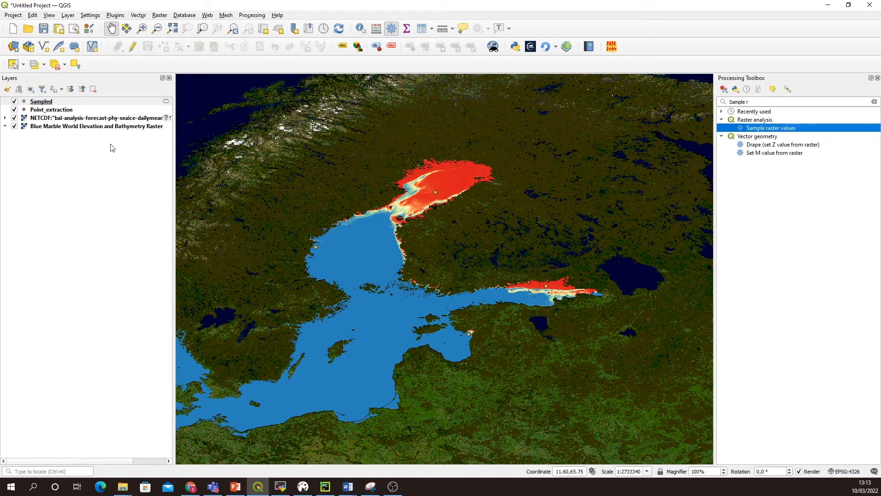
Step: Examine the siconc_d1 to siconc_d6 values for each point in the Sampled layer's attribute table, and close it
right_click(60, 106)
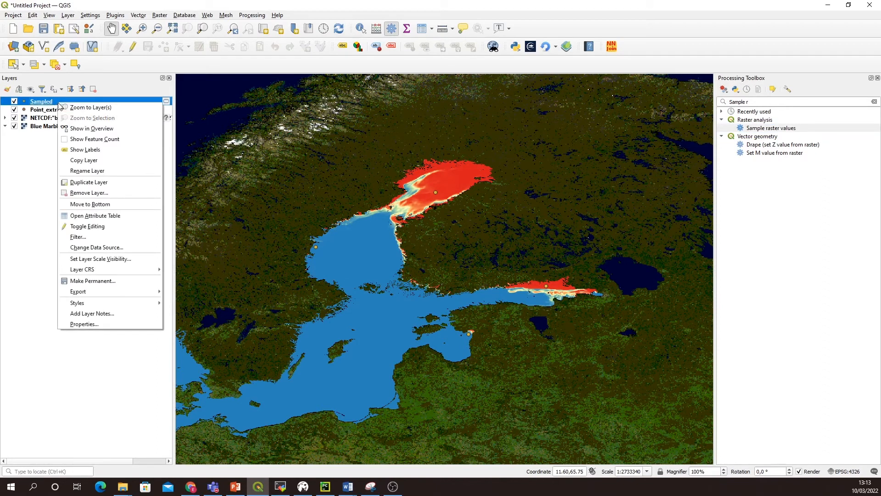
left_click(99, 218)
left_click_drag(252, 119, 347, 212)
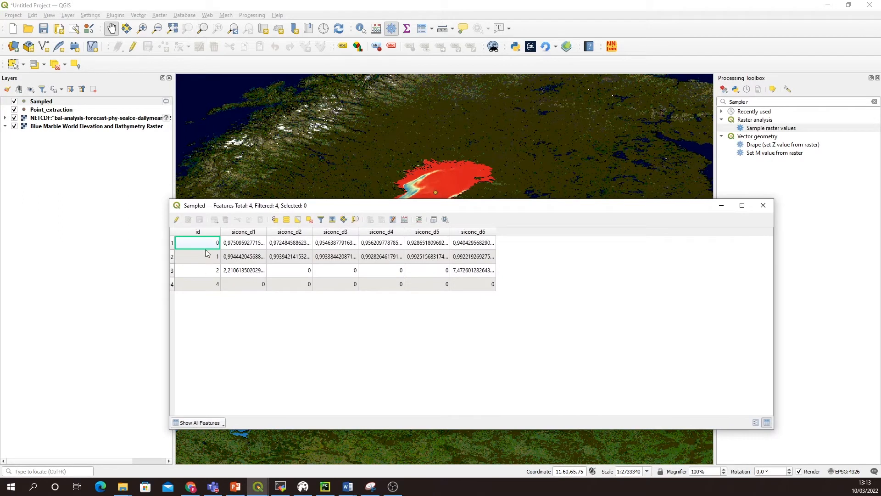
left_click_drag(267, 207, 273, 260)
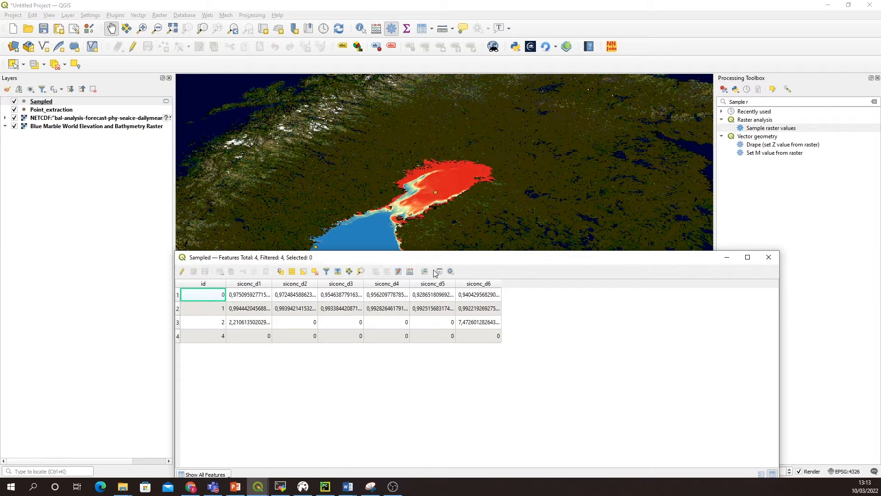
left_click_drag(380, 257, 382, 170)
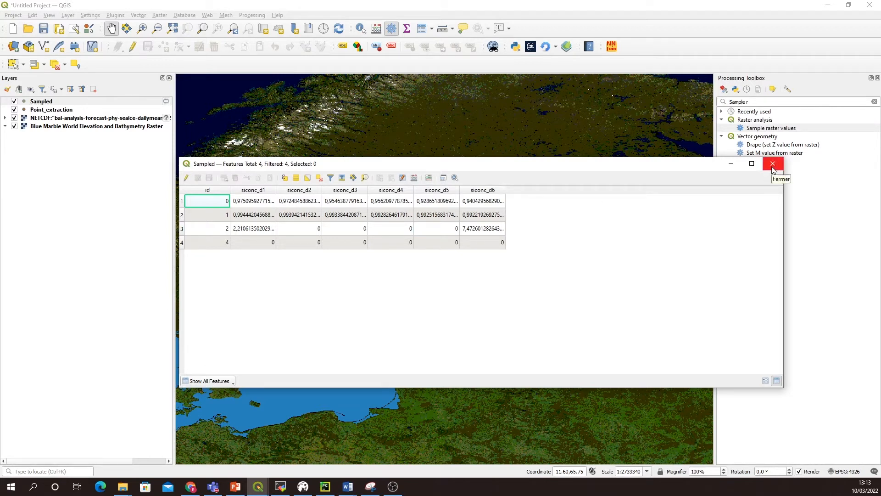
left_click_drag(783, 189, 512, 203)
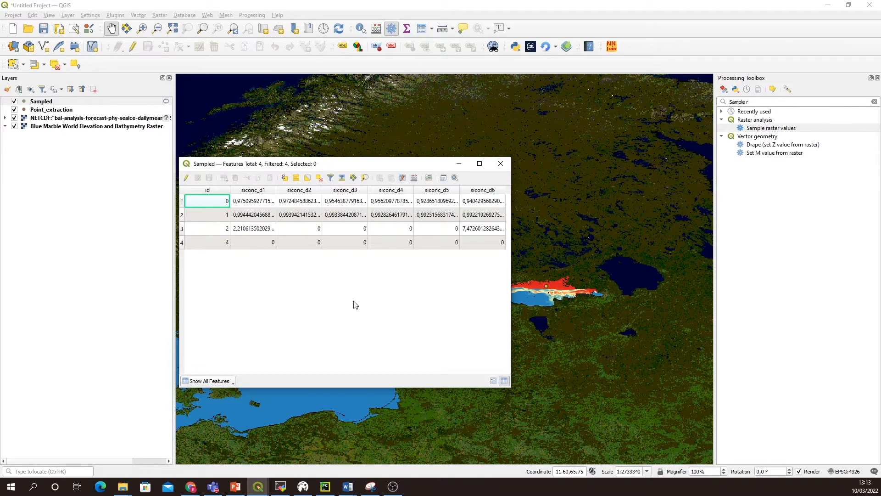
left_click(500, 164)
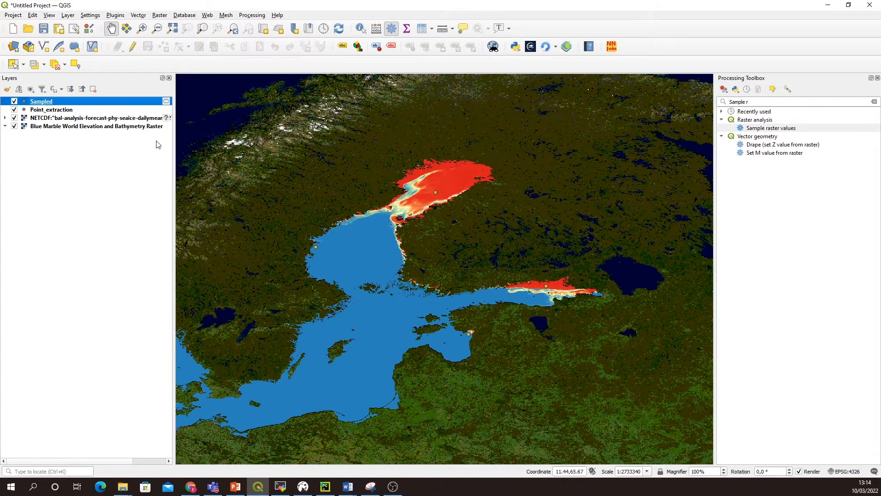
Step: Run Add geometry attributes on the Sampled layer using the layer CRS, with output to a temporary layer
left_click(732, 102)
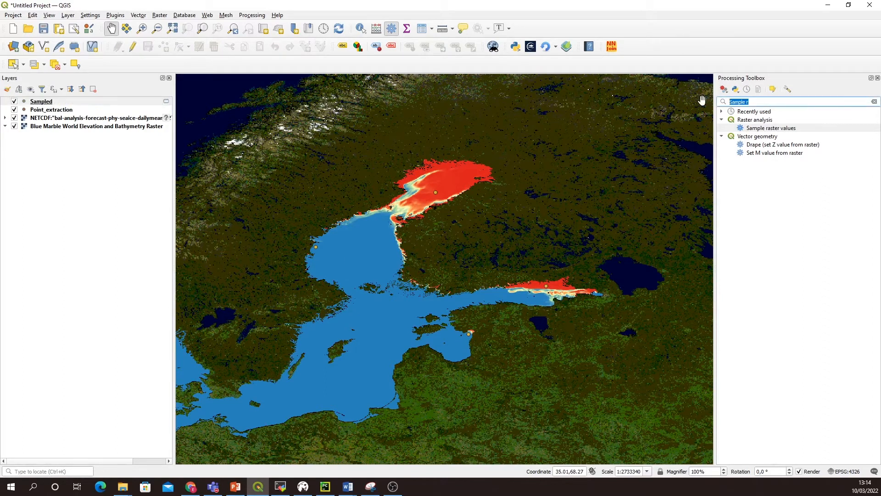
type("Ad")
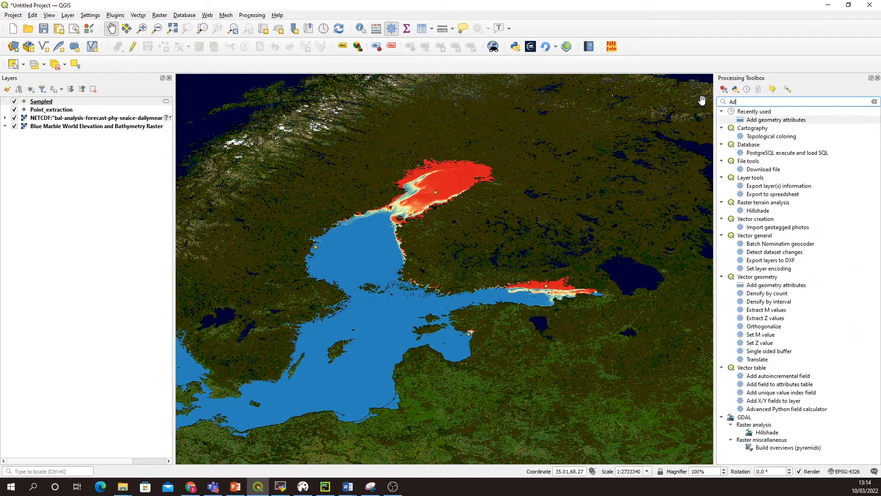
type("d geometry")
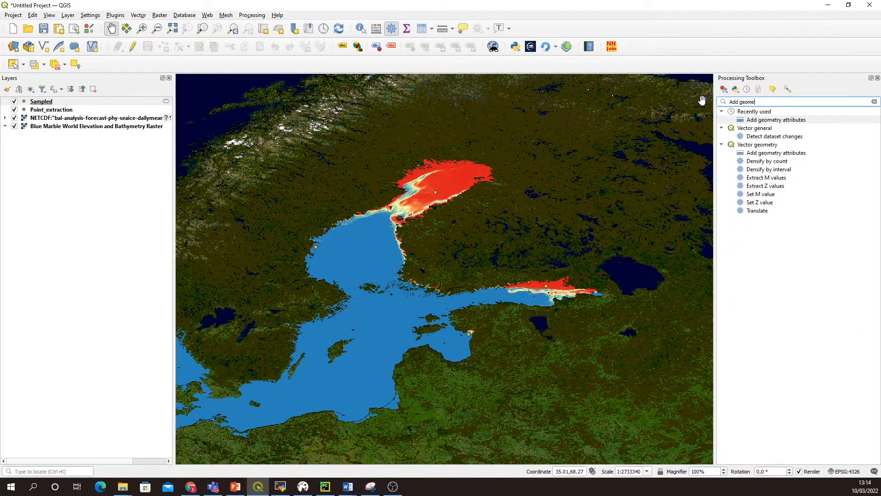
double_click(771, 121)
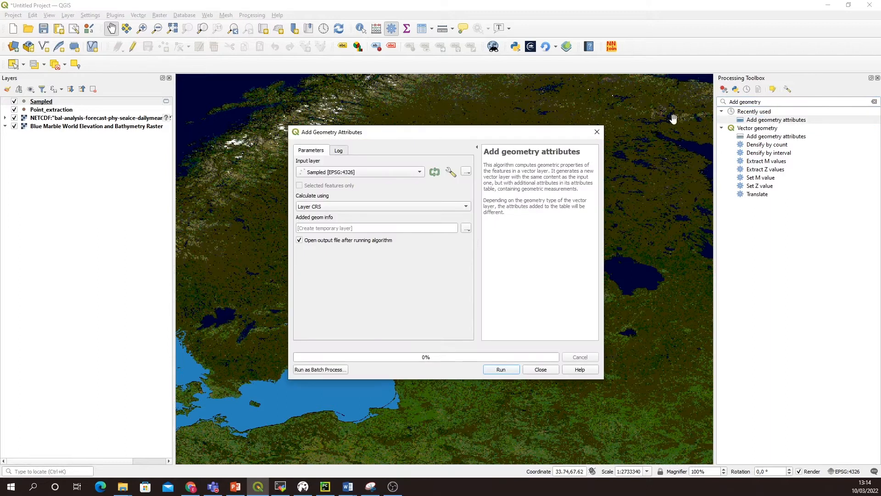
left_click(507, 369)
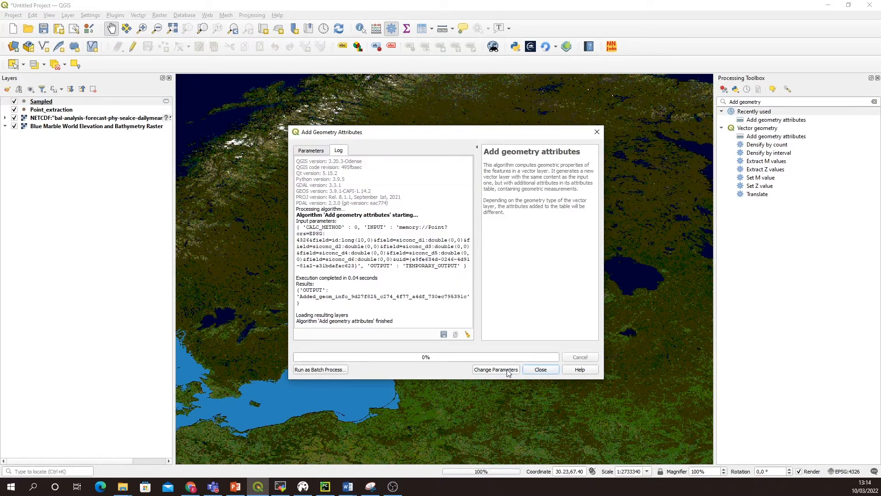
left_click(542, 370)
Step: Examine the xcoord and ycoord columns in the Added geom info layer's attribute table, and close it
right_click(60, 101)
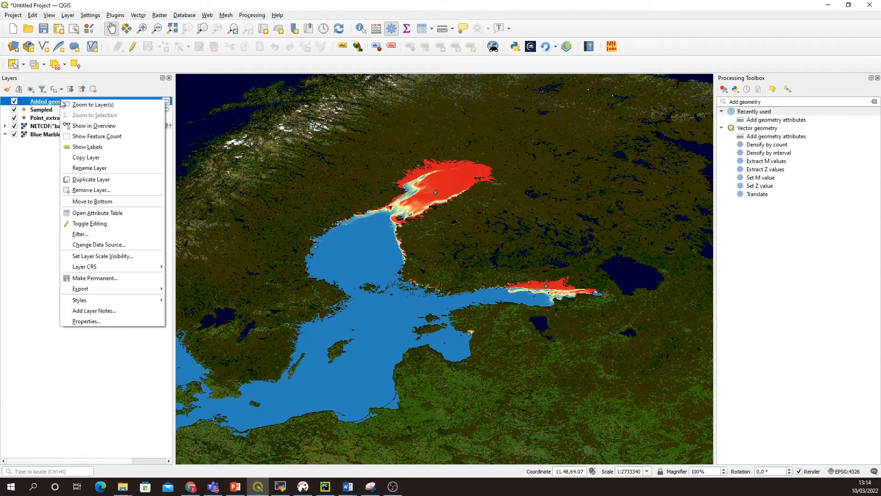
left_click(104, 214)
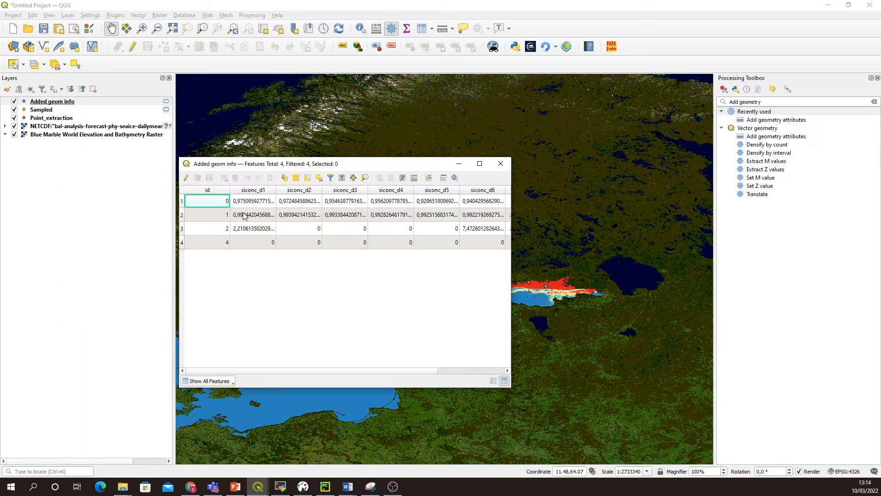
mouse_move(416, 371)
left_mouse_down()
mouse_move(481, 371)
mouse_move(326, 371)
mouse_move(486, 370)
mouse_move(364, 370)
mouse_move(437, 370)
mouse_move(405, 371)
left_mouse_up()
left_click_drag(361, 370, 470, 372)
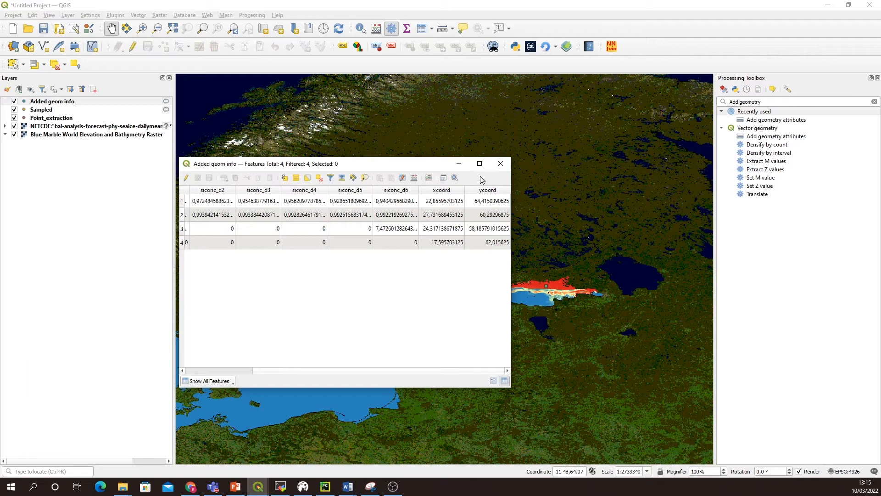
left_click(501, 164)
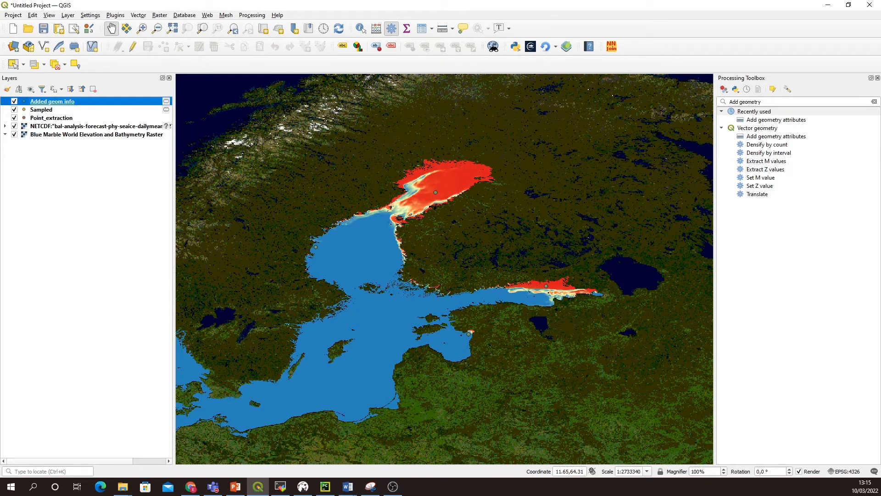
Step: Rename the Added geom info layer as "Sea ice concentration - sample - with geom"
right_click(64, 101)
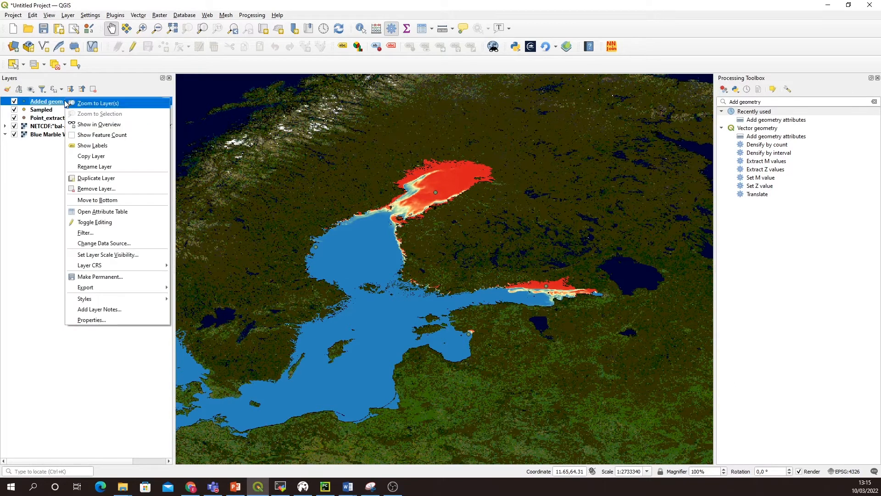
left_click(101, 166)
type("S")
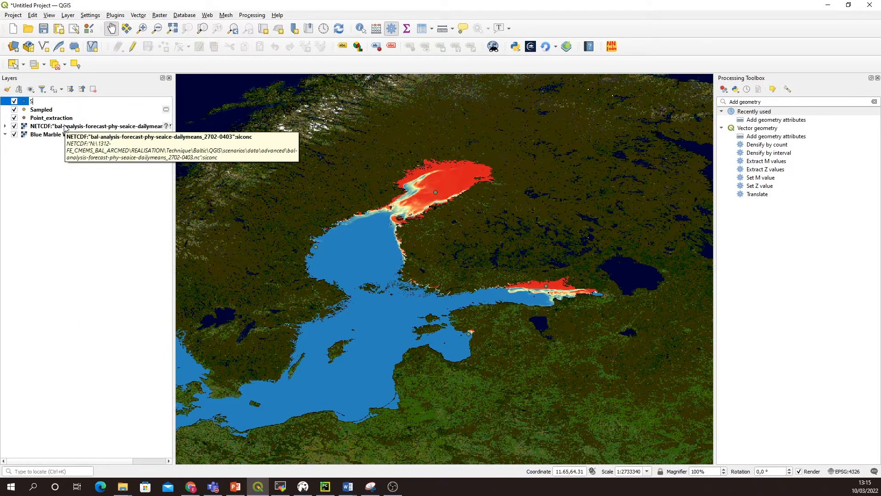
type("ea ice concentration - sample - with geom")
key("Return")
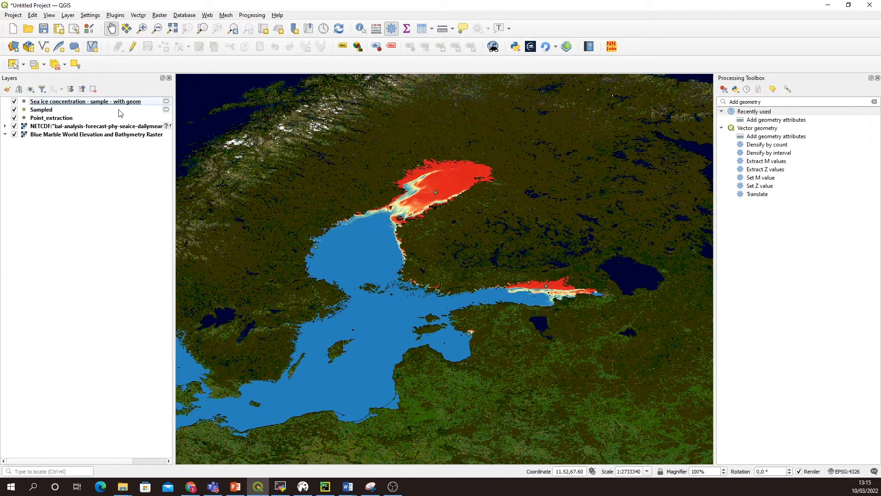
Step: Export the "Sea ice concentration - sample - with geom" layer as a CSV file named points_sea_ice_extraction, adding it to the map
left_click(89, 103)
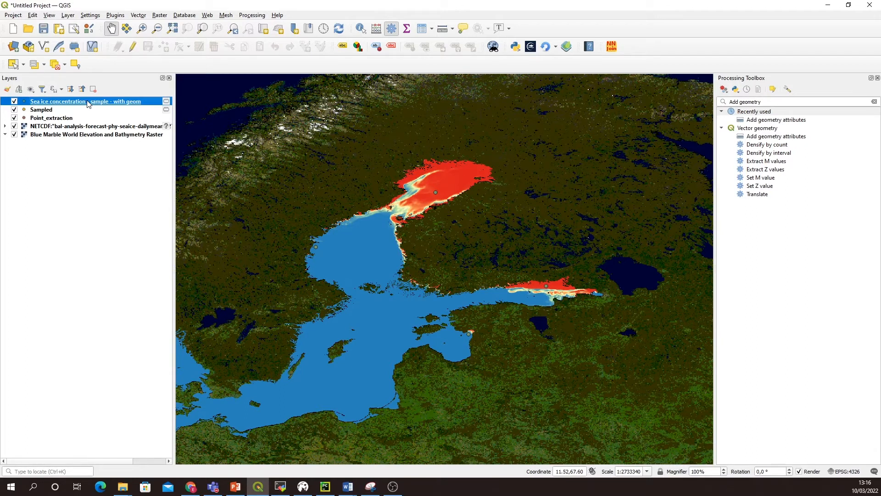
right_click(88, 104)
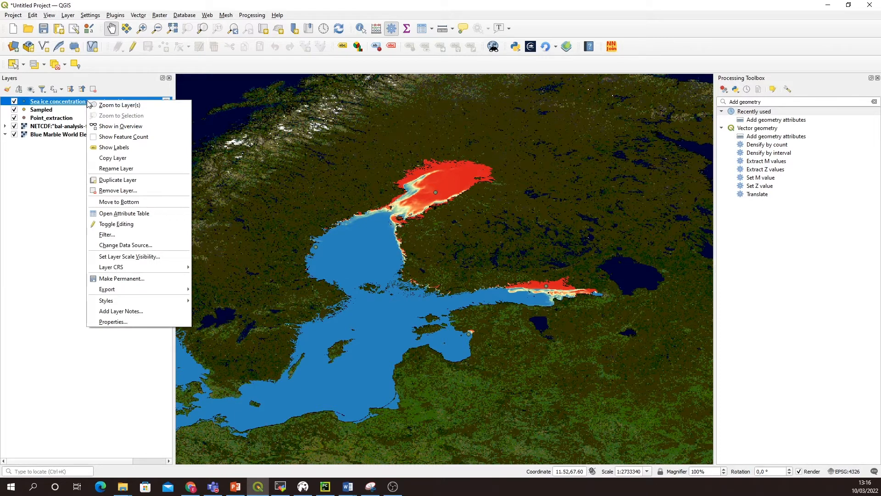
mouse_move(143, 290)
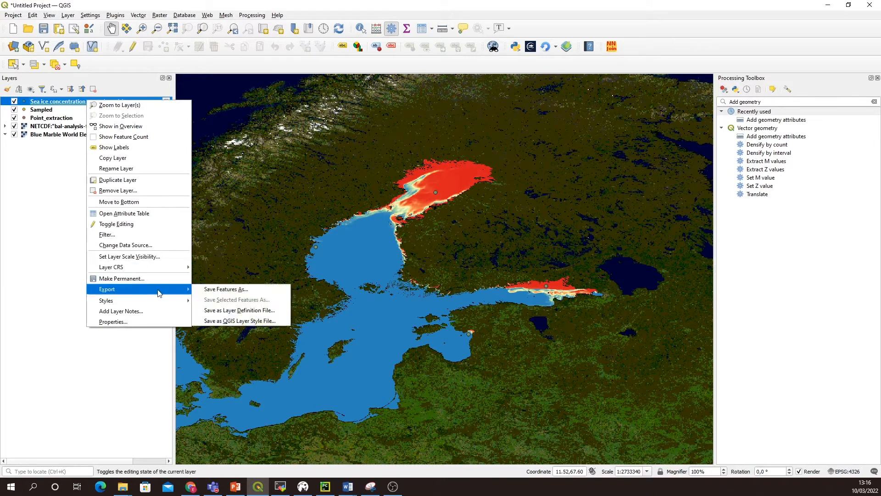
left_click(216, 290)
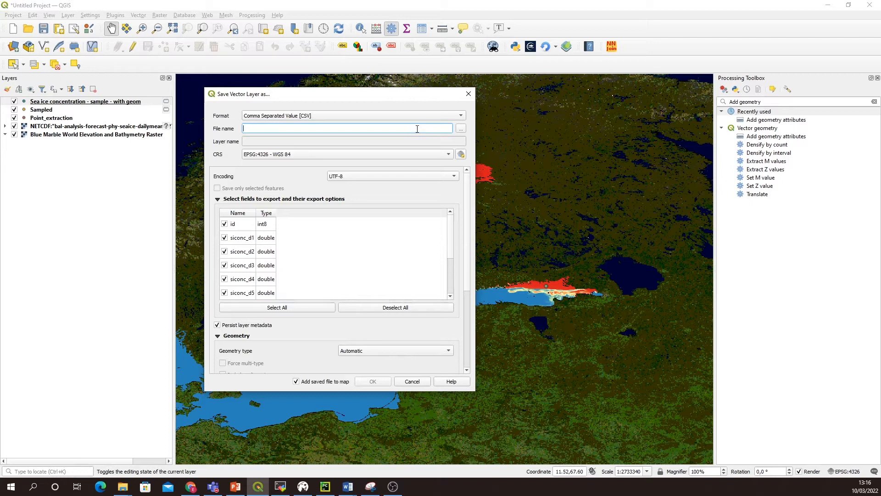
type("points_sea_ice_extraction")
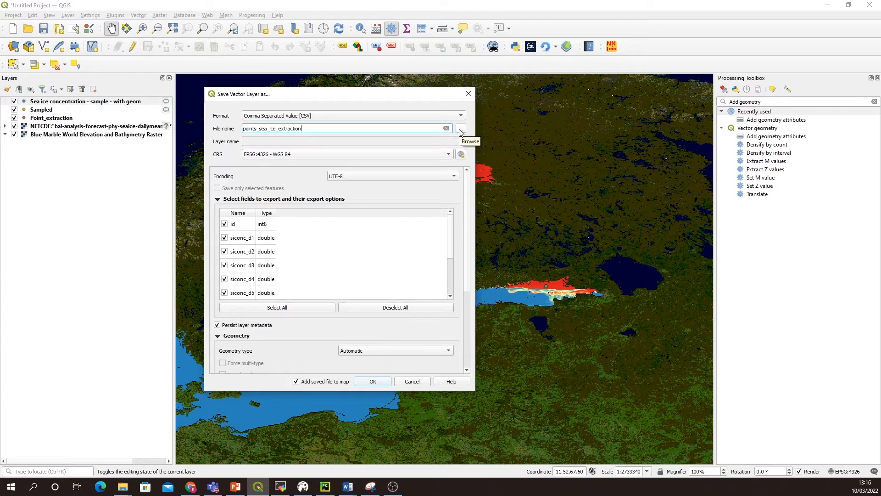
left_click(375, 382)
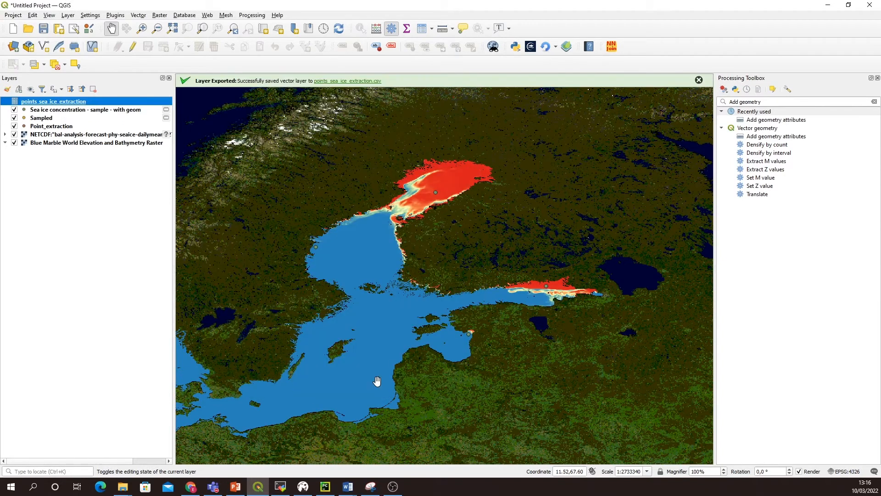
left_click(699, 81)
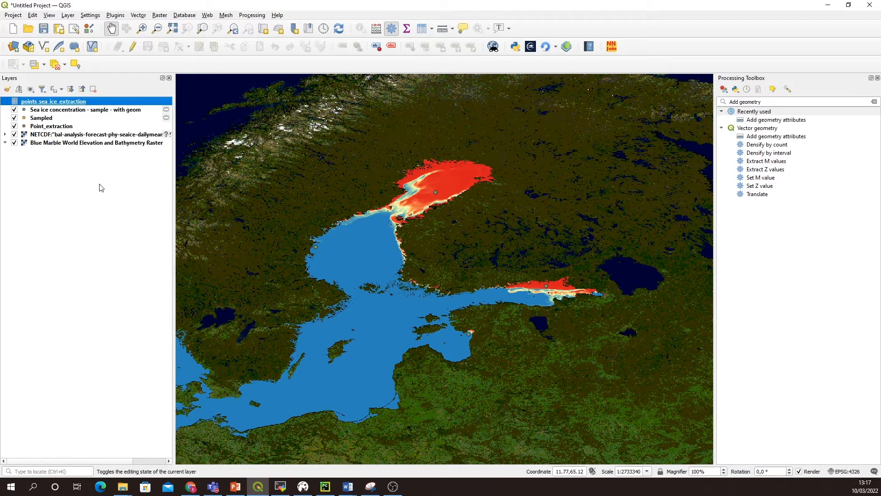
Step: Add the iho.shp shapefile from the iho data folder to the map as a vector layer
left_click_drag(365, 257, 416, 229)
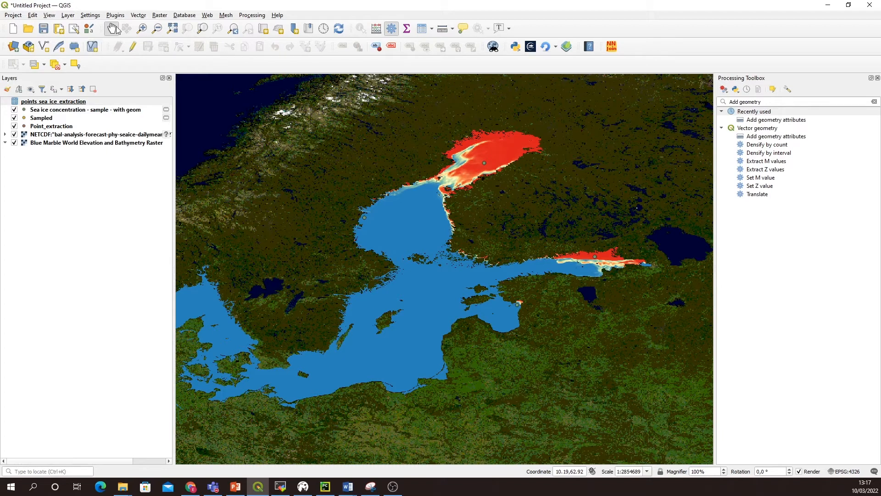
left_click(69, 16)
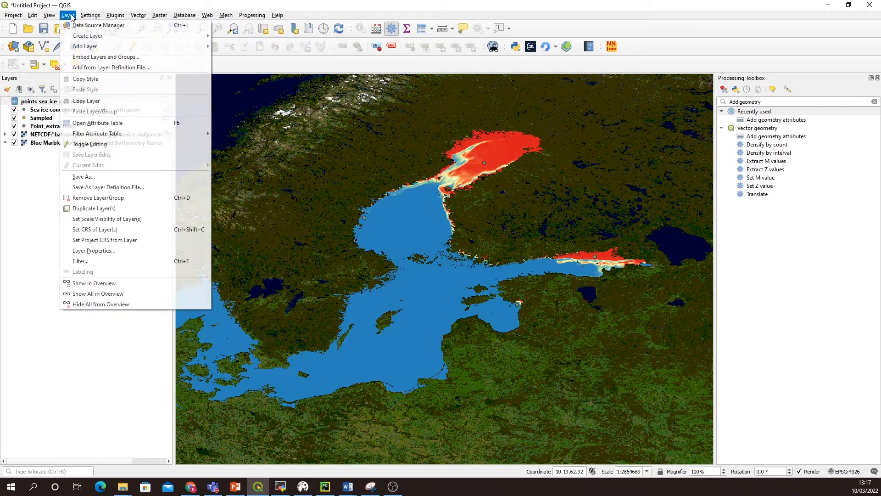
mouse_move(87, 48)
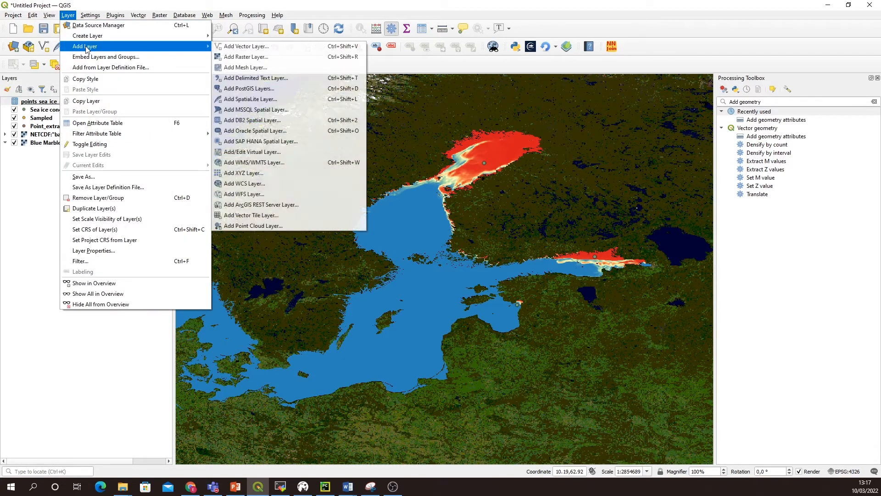
left_click(240, 48)
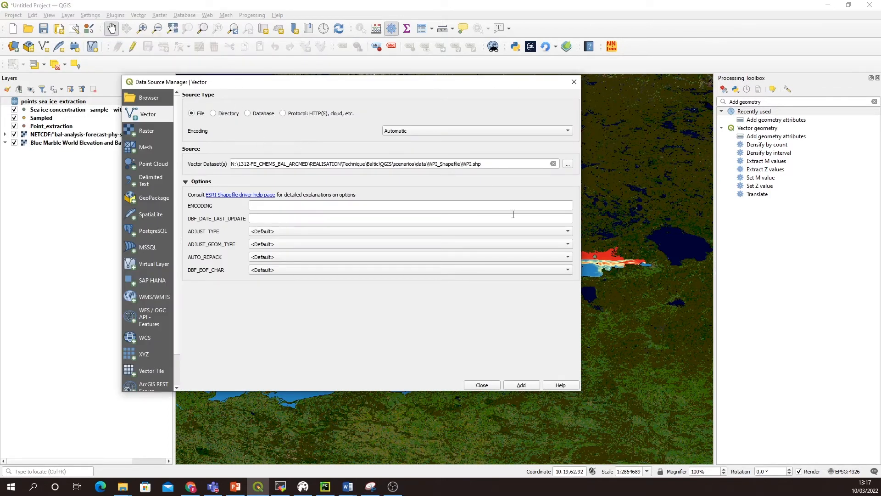
left_click(568, 164)
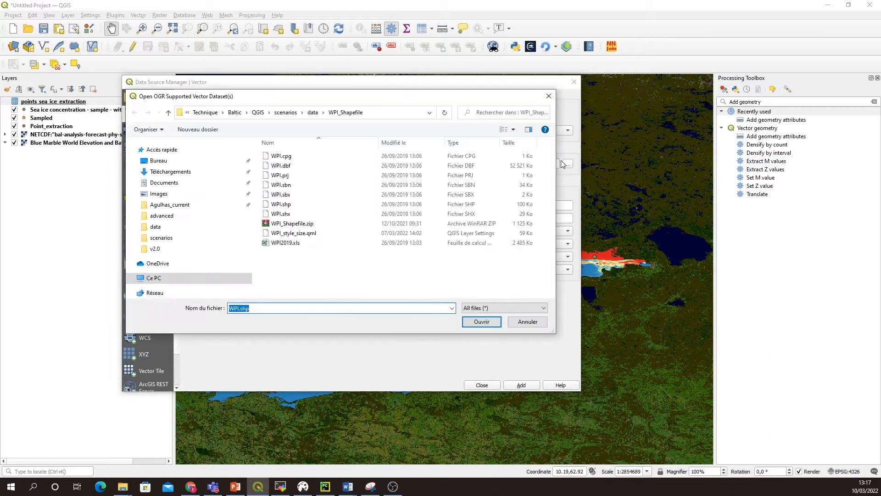
left_click(312, 113)
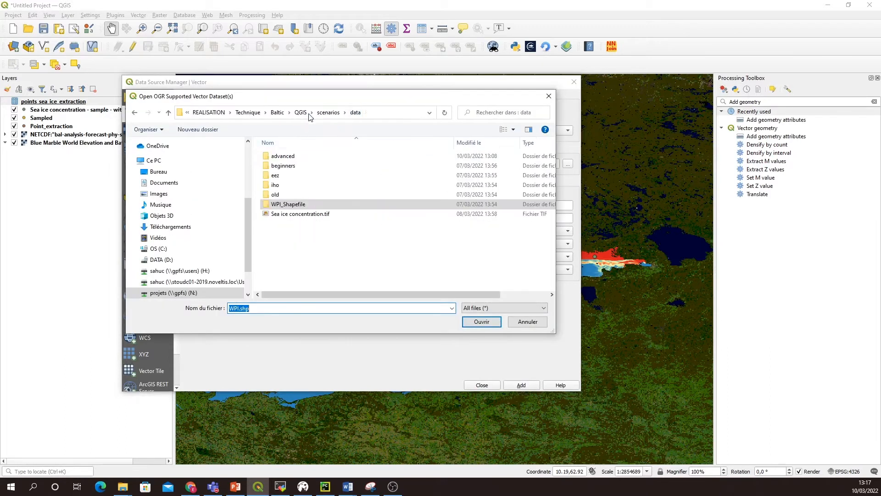
double_click(281, 189)
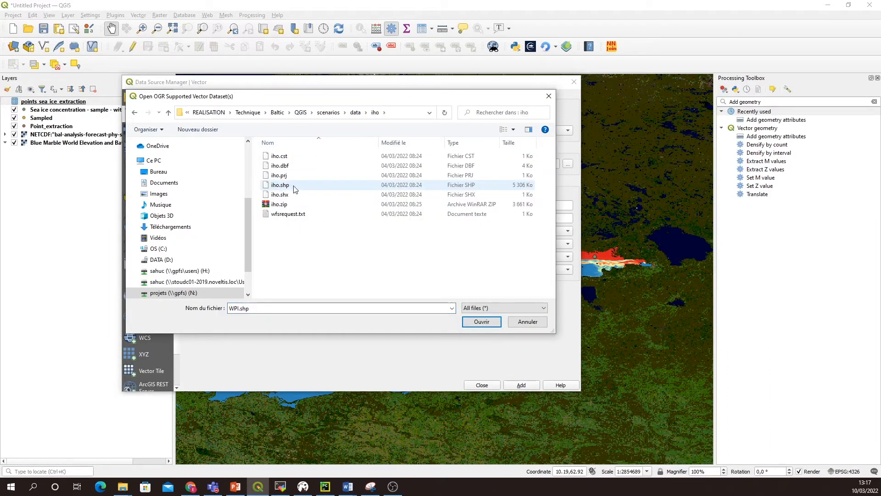
left_click(281, 185)
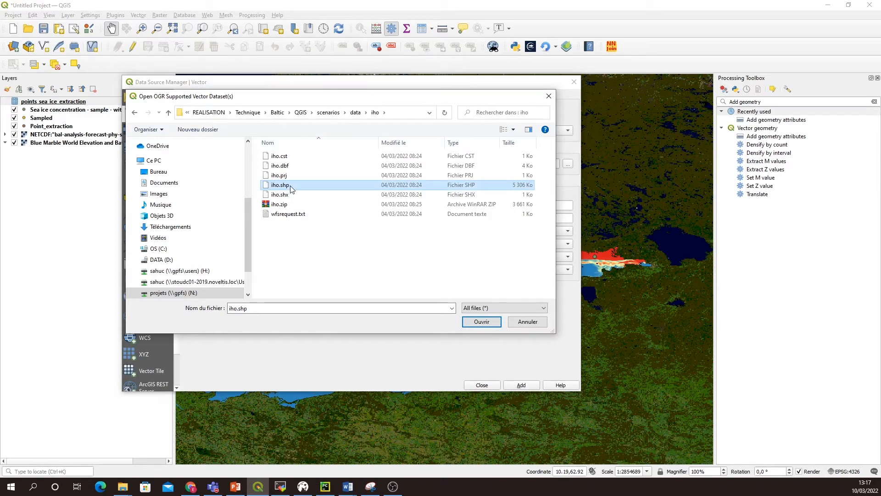
left_click(482, 322)
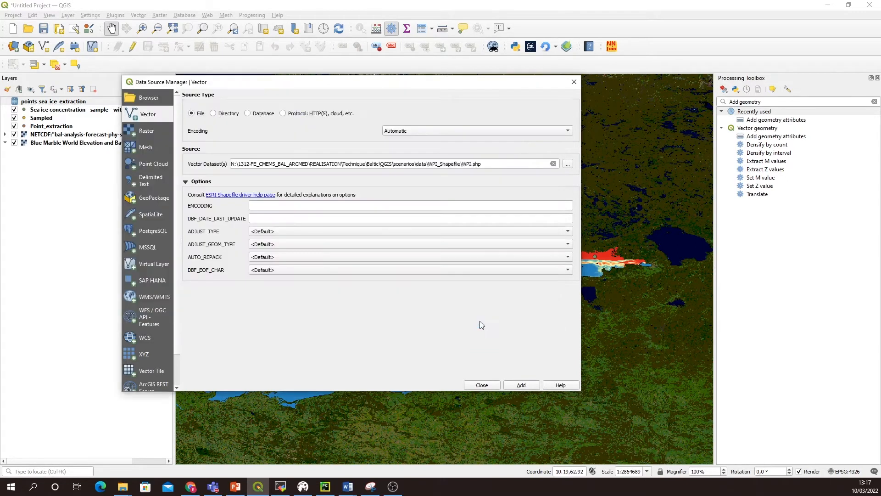
left_click(525, 386)
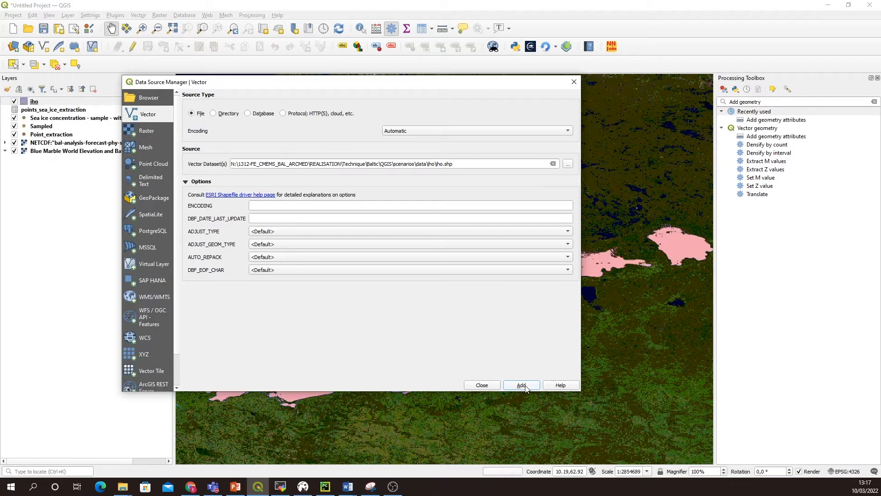
left_click(482, 385)
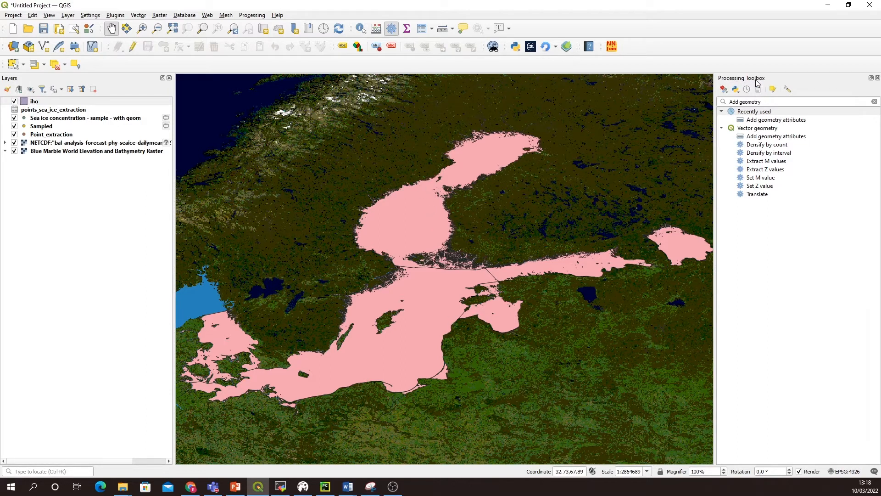
Step: Set up Zonal statistics for the iho layer with the siconc NetCDF raster and the output column prefix "Stat"
left_click(770, 102)
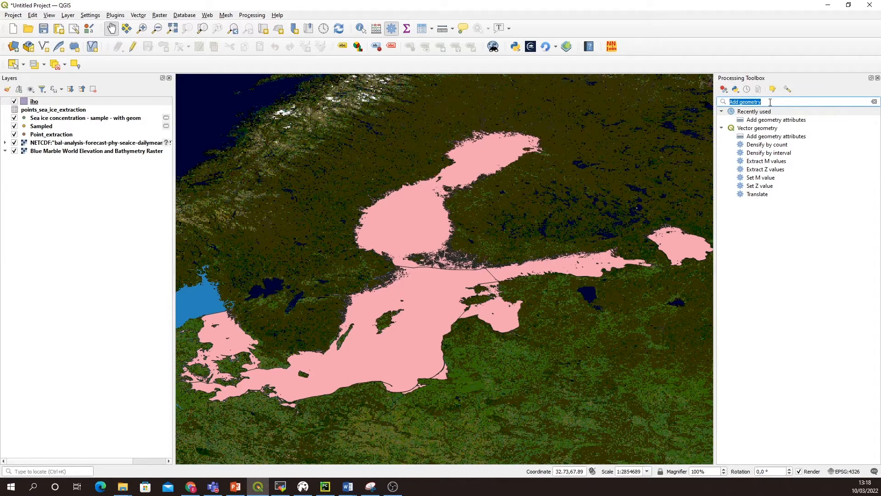
type("Zonal")
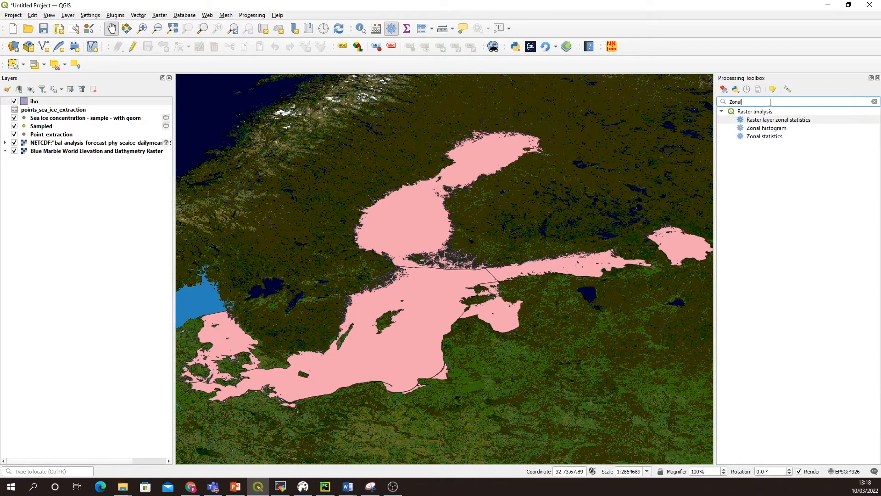
double_click(770, 139)
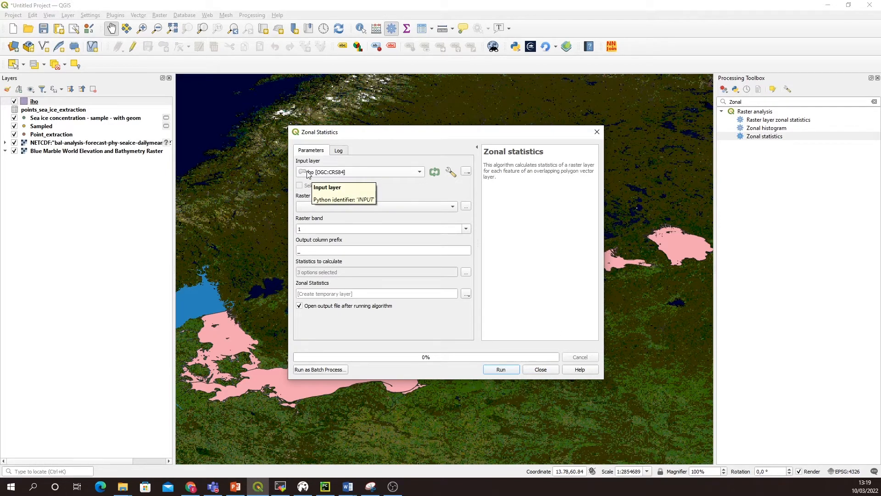
left_click(331, 207)
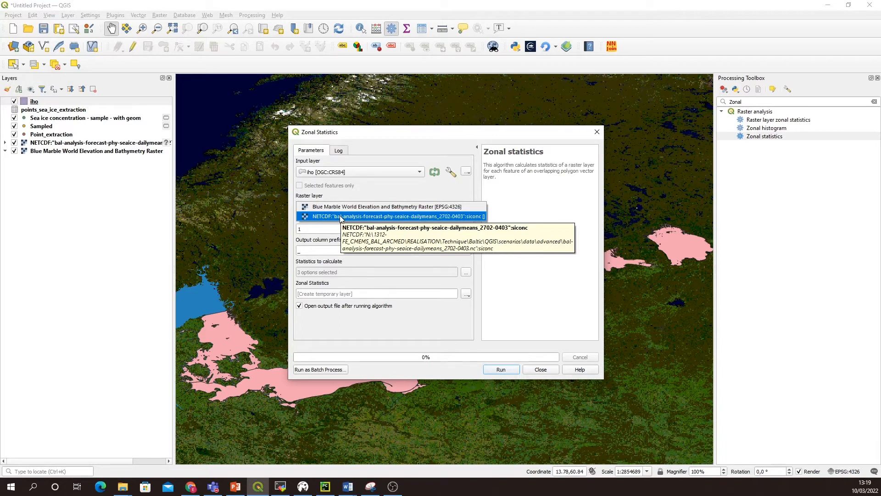
left_click(341, 217)
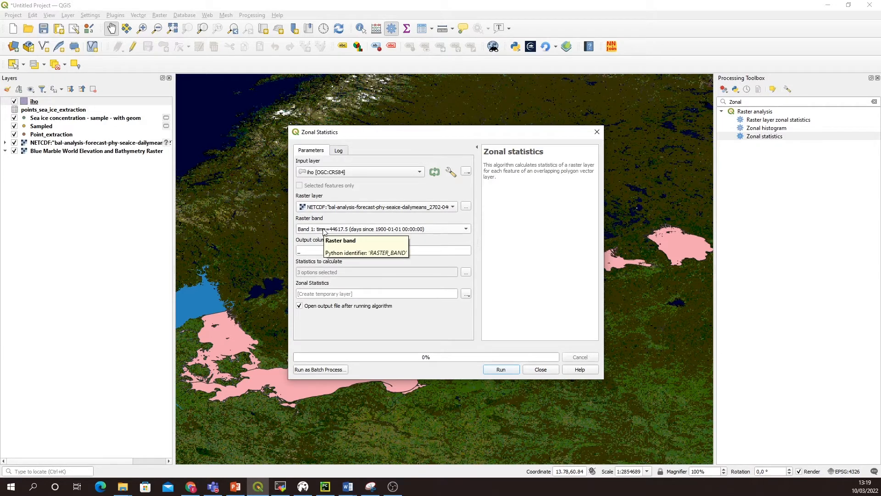
left_click_drag(305, 250, 294, 250)
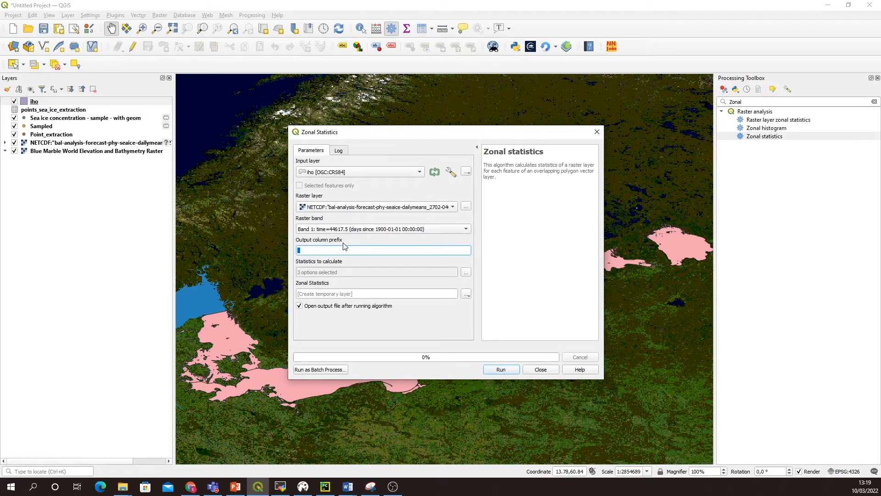
type("Stat")
Step: Limit the statistics to Mean, Minimum and Maximum, and run Zonal statistics with output to a temporary layer
left_click(465, 274)
left_click(304, 184)
left_click(303, 177)
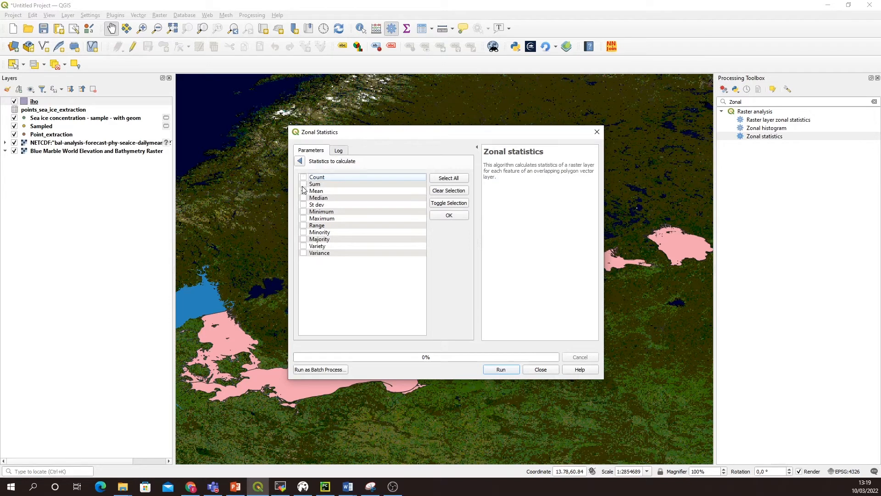
left_click(303, 211)
left_click(303, 219)
left_click(454, 216)
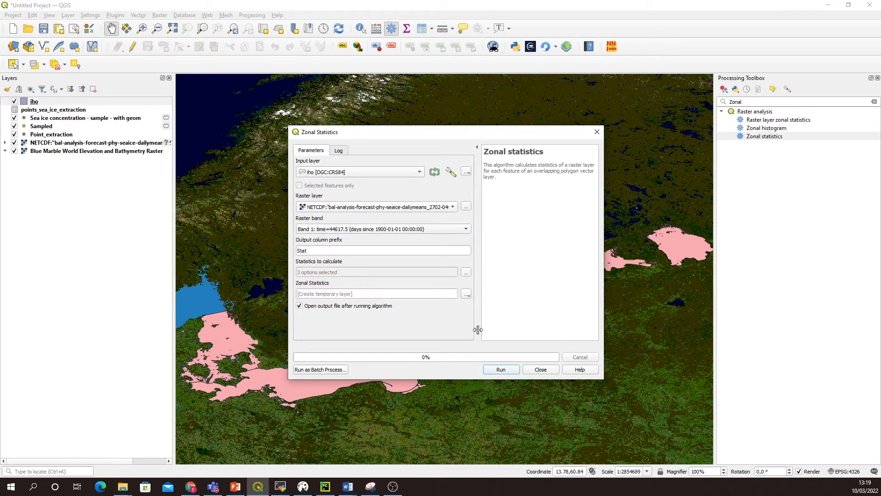
left_click(501, 369)
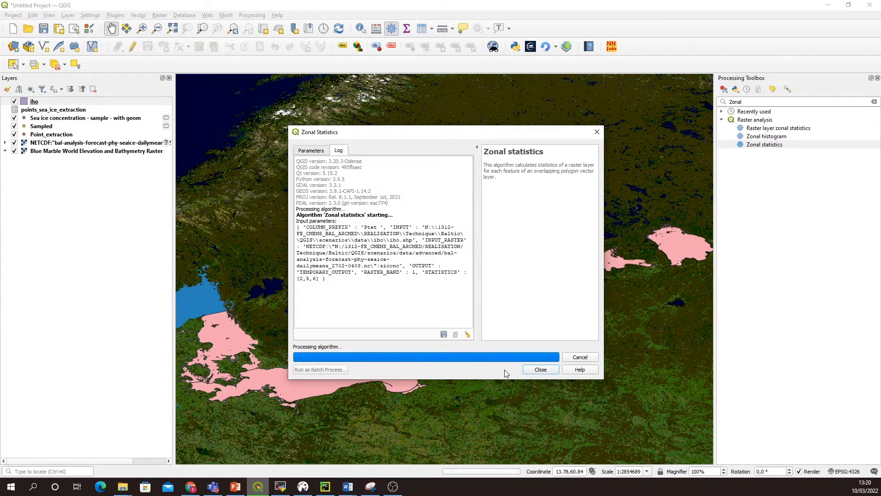
left_click(542, 370)
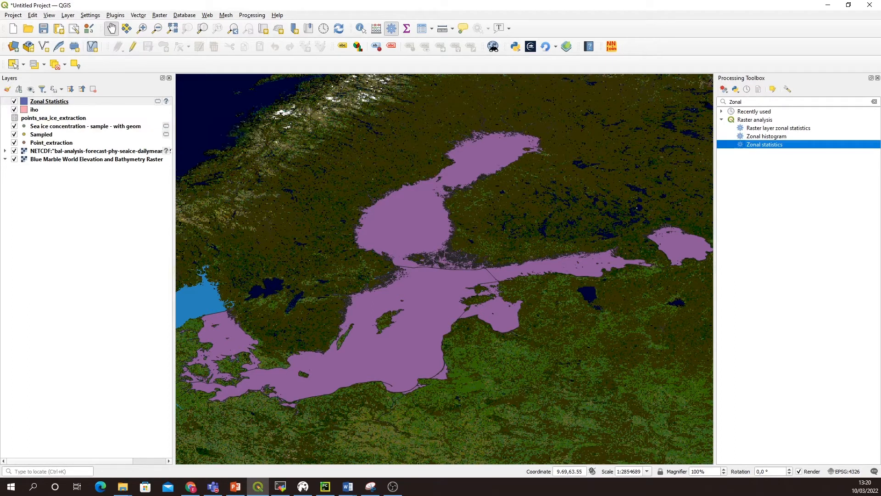
Step: Examine the Stat mean, Stat min and Stat max columns in the Zonal Statistics layer's attribute table, and close it
left_click(79, 103)
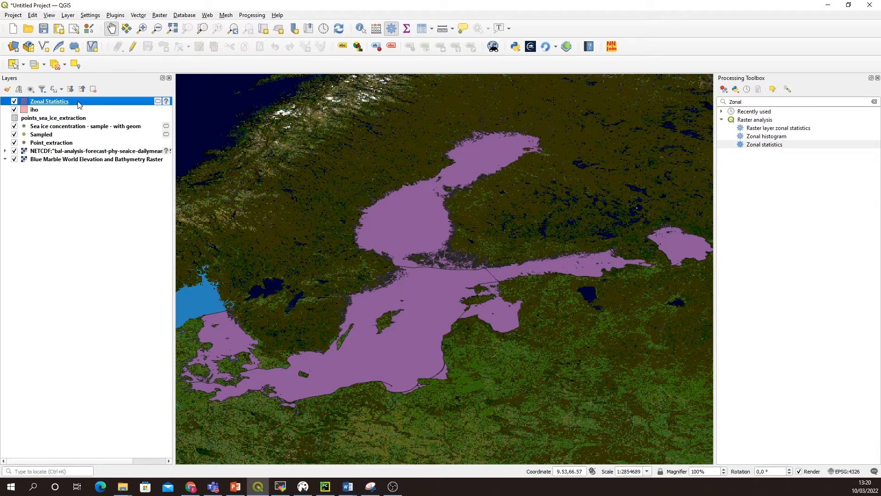
right_click(80, 105)
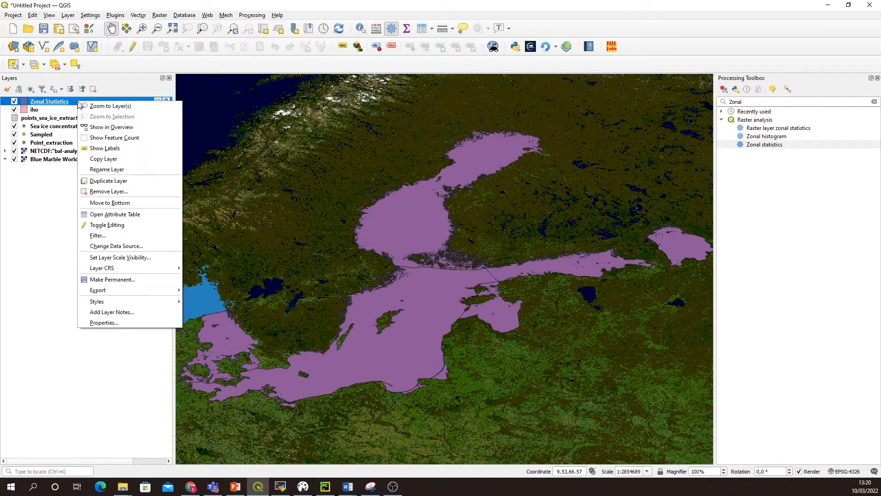
left_click(113, 216)
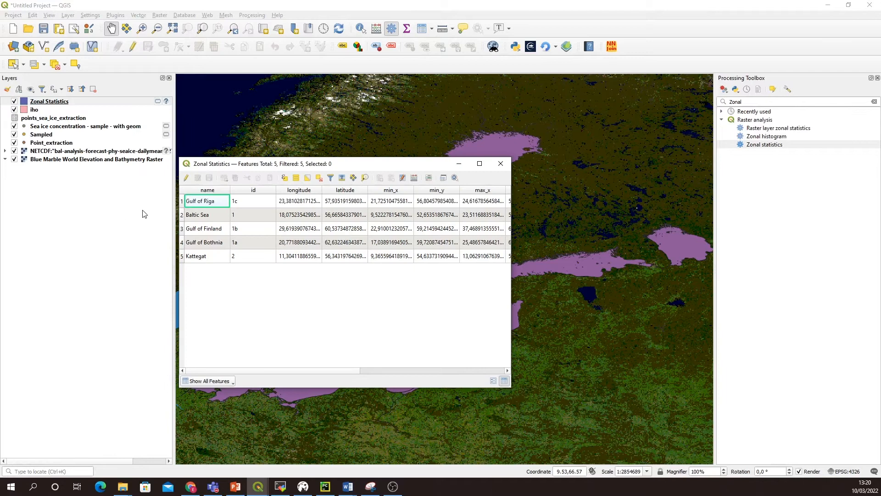
left_click_drag(511, 312, 698, 327)
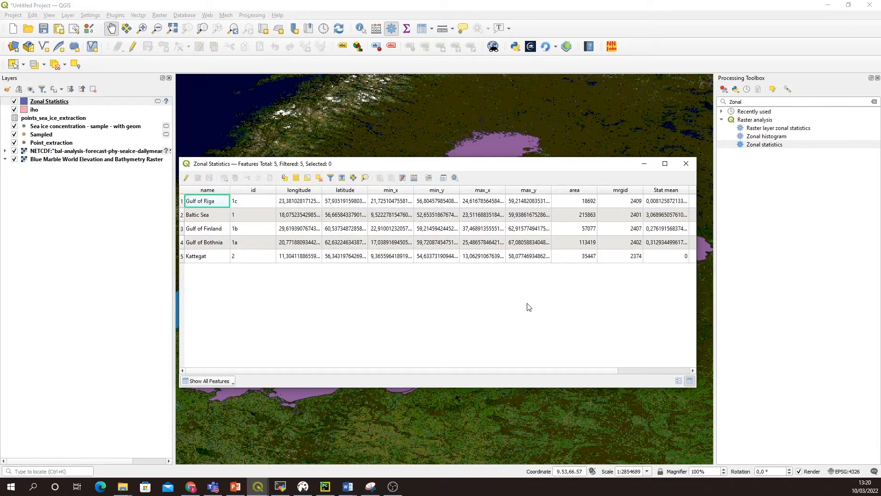
left_click_drag(176, 289, 56, 289)
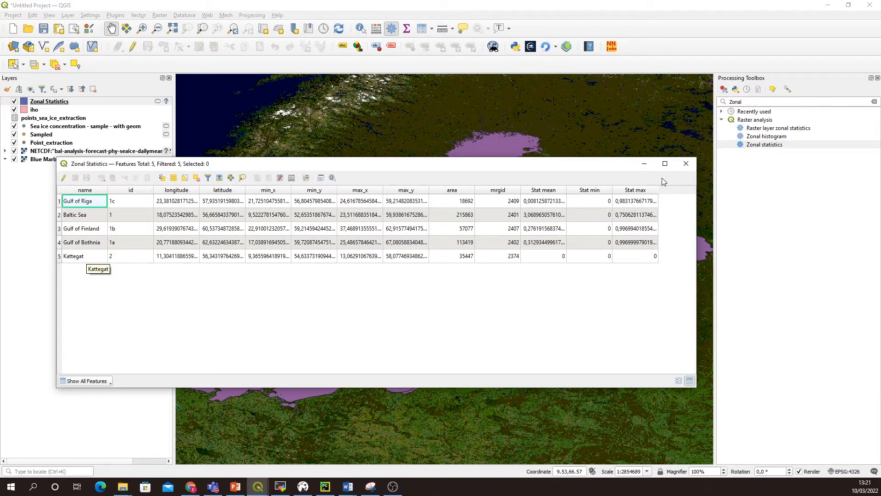
left_click(685, 165)
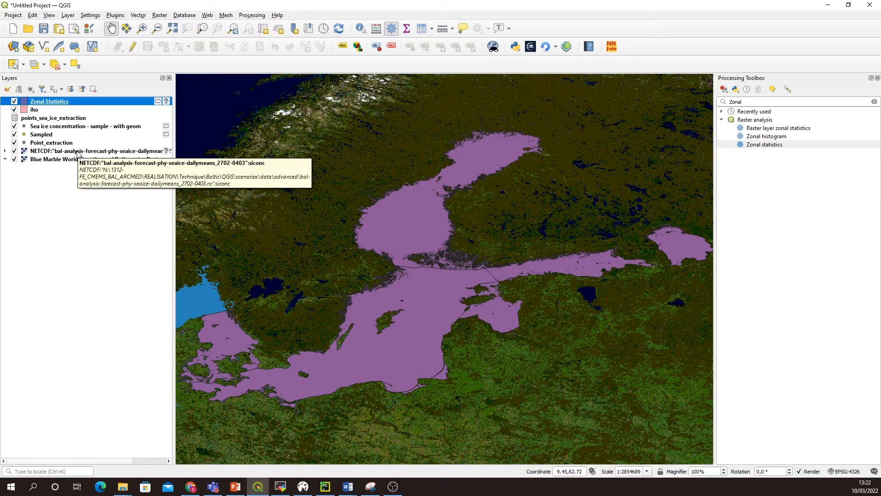
Step: Move the NetCDF sea ice layer above all other layers, and hide the Zonal Statistics and iho layers
left_click(77, 153)
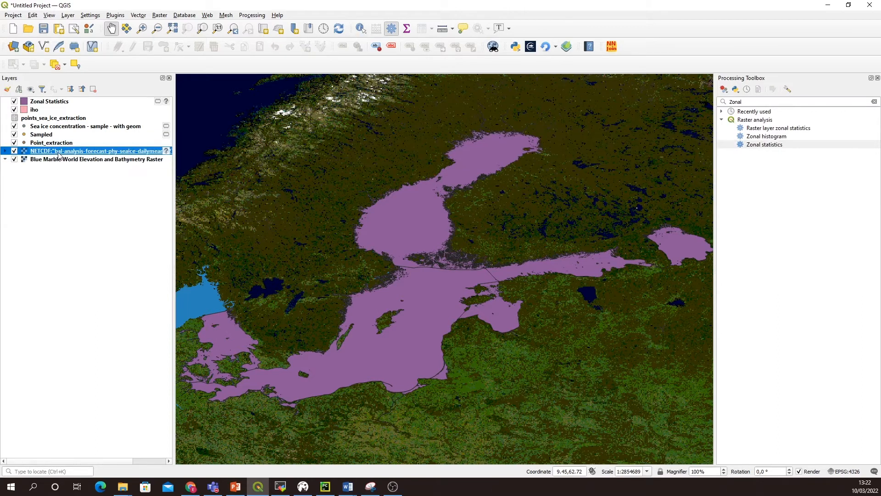
left_click_drag(61, 153, 60, 101)
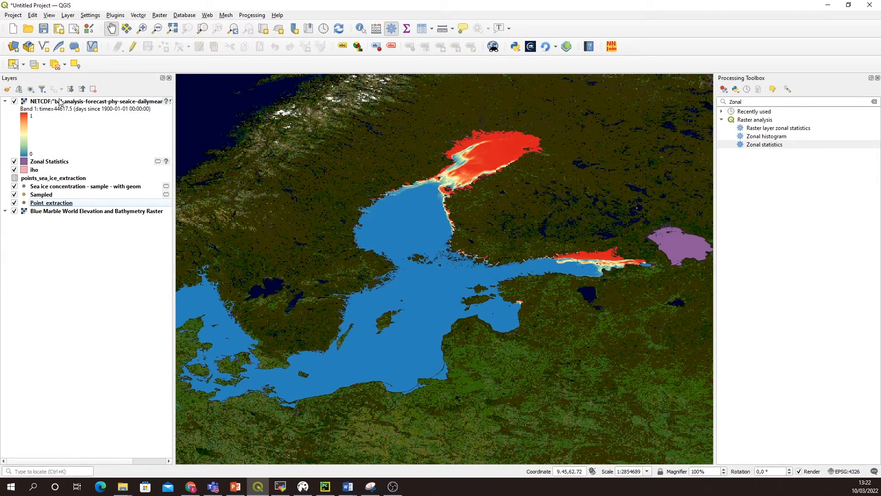
left_click(15, 161)
left_click(14, 170)
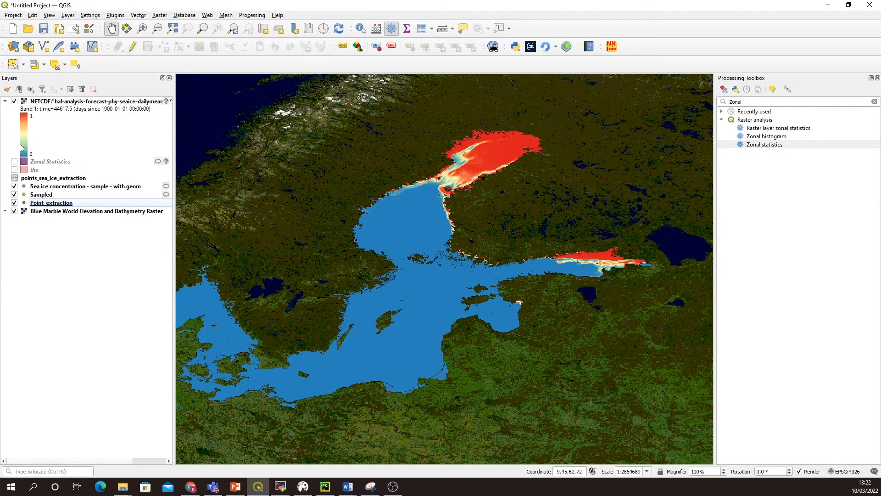
Step: Rename the NetCDF sea ice raster layer as siconc
left_click(56, 102)
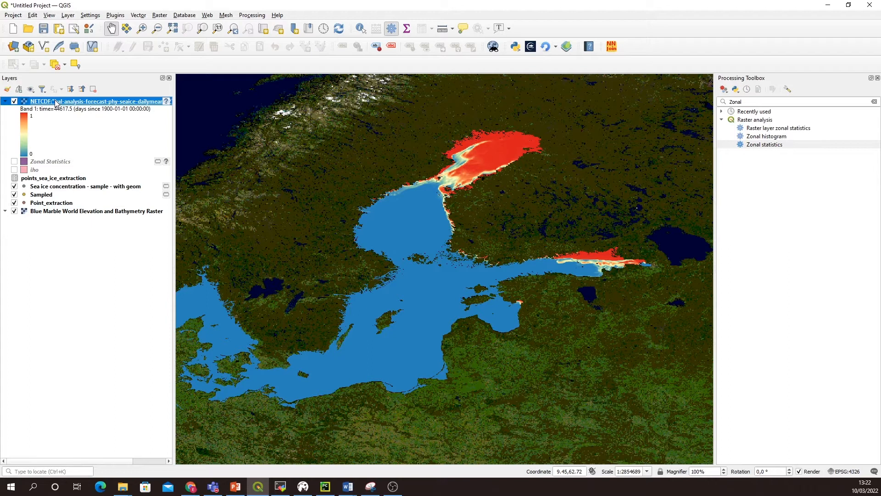
right_click(55, 101)
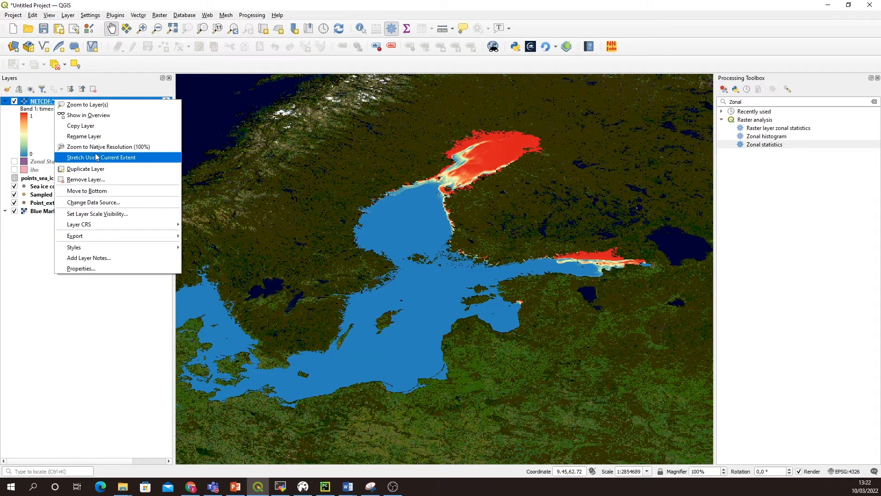
left_click(84, 137)
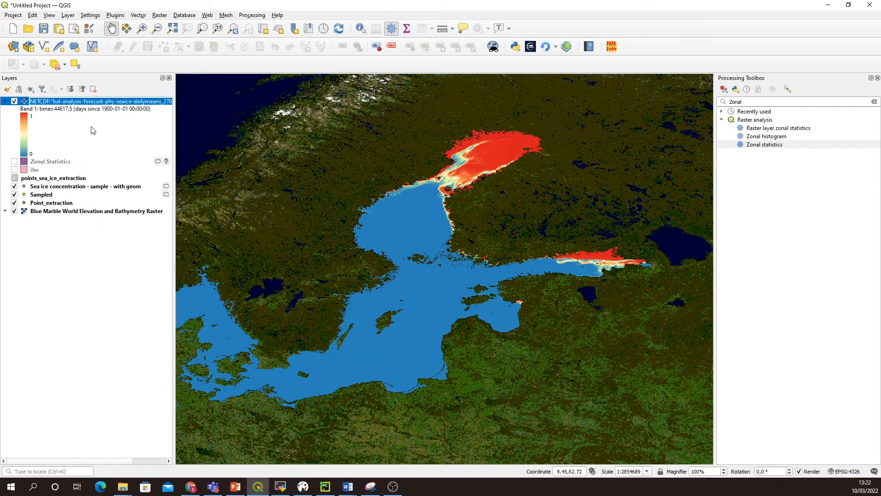
type("siconc")
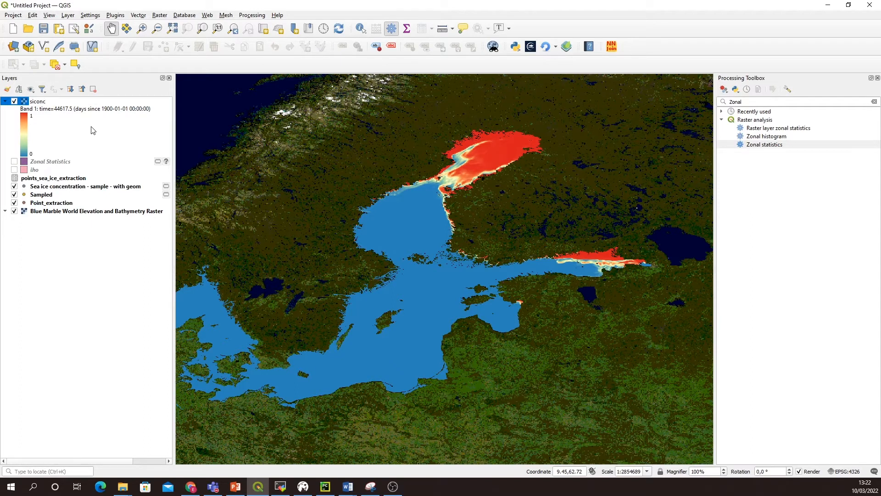
key("Return")
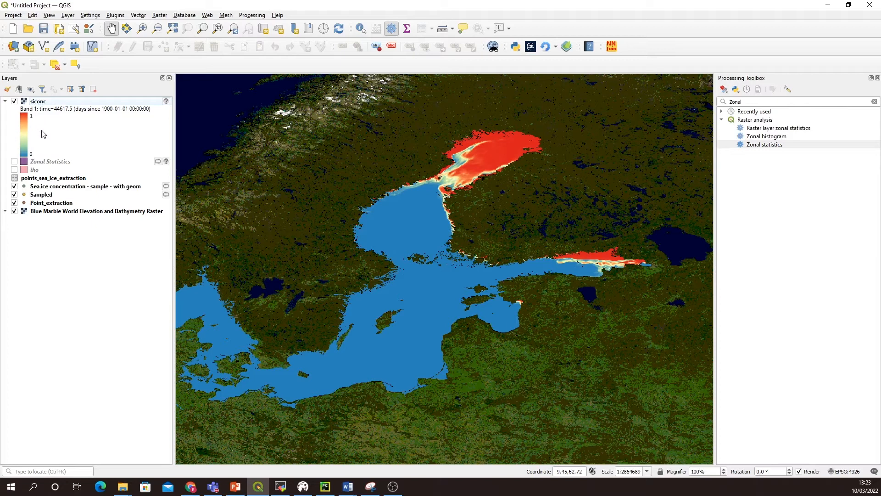
Step: Enter the Raster Calculator expression "siconc@1"*100 to convert the first siconc band to percent
left_click(54, 103)
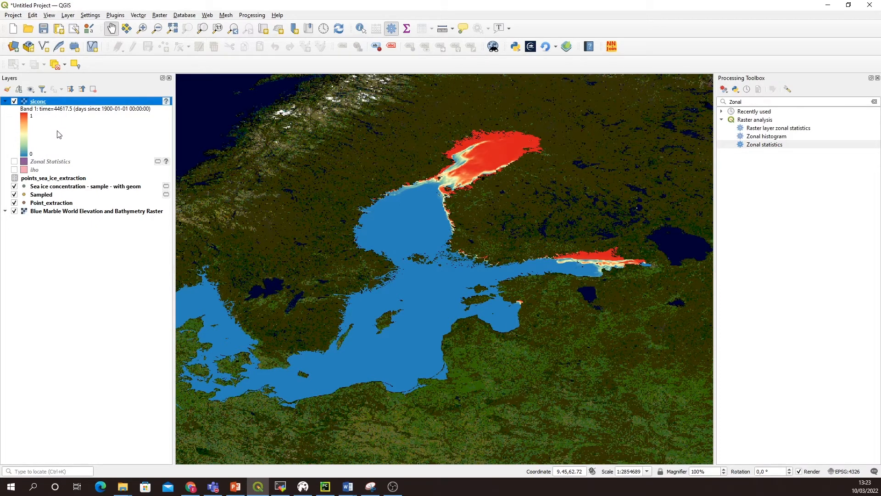
left_click(160, 16)
left_click(172, 26)
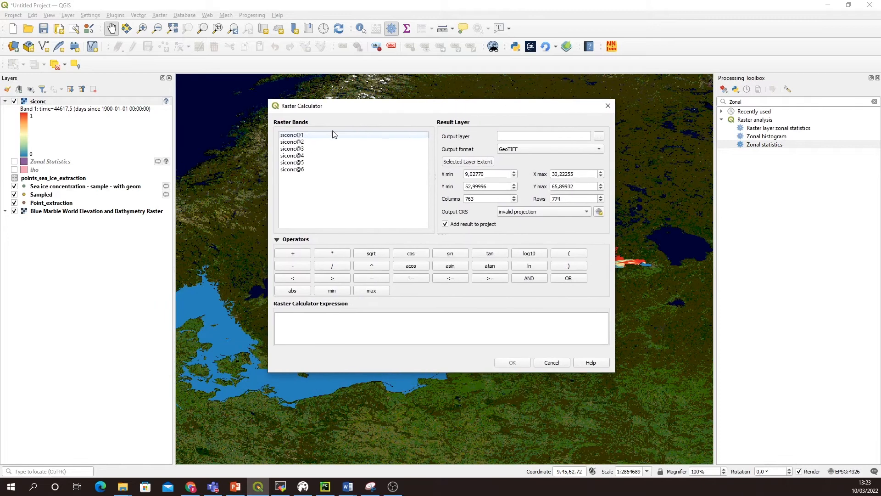
double_click(305, 136)
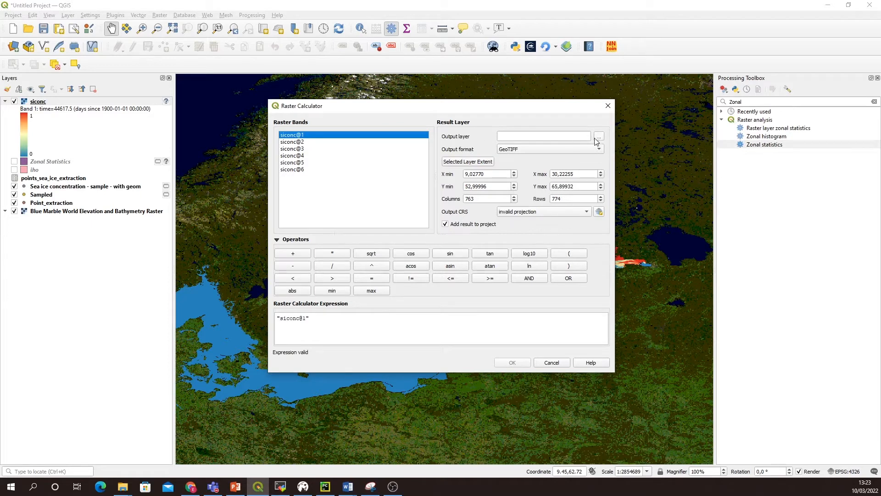
left_click(322, 320)
type("*100")
Step: Save the calculator result as the GeoTIFF siconc_100 in the data folder, run the calculation, and expand the new layer's legend
left_click(534, 138)
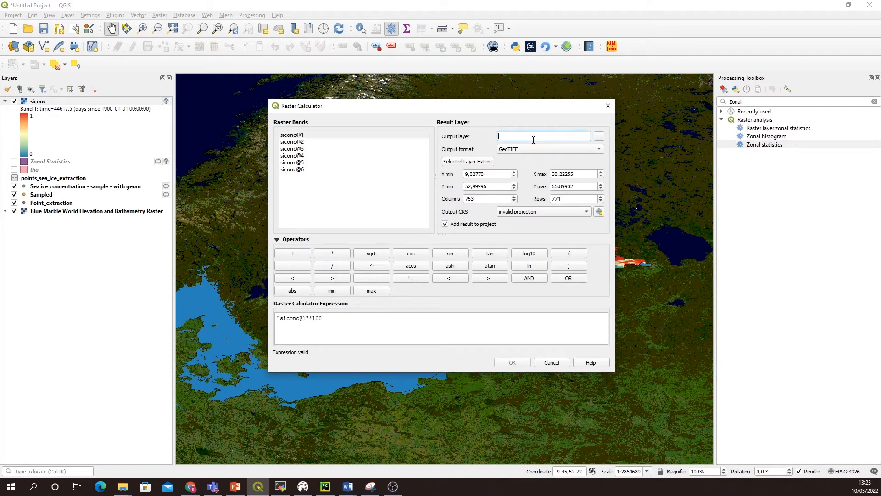
left_click(598, 137)
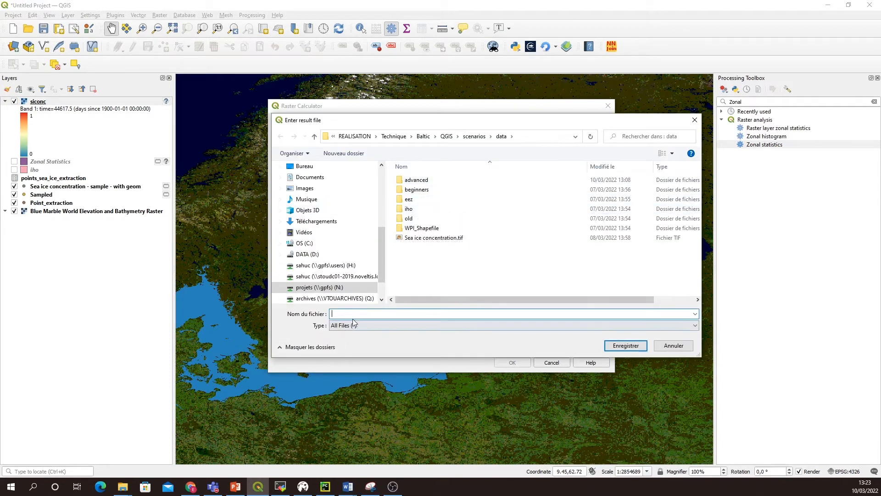
type("siconc_100")
left_click(627, 345)
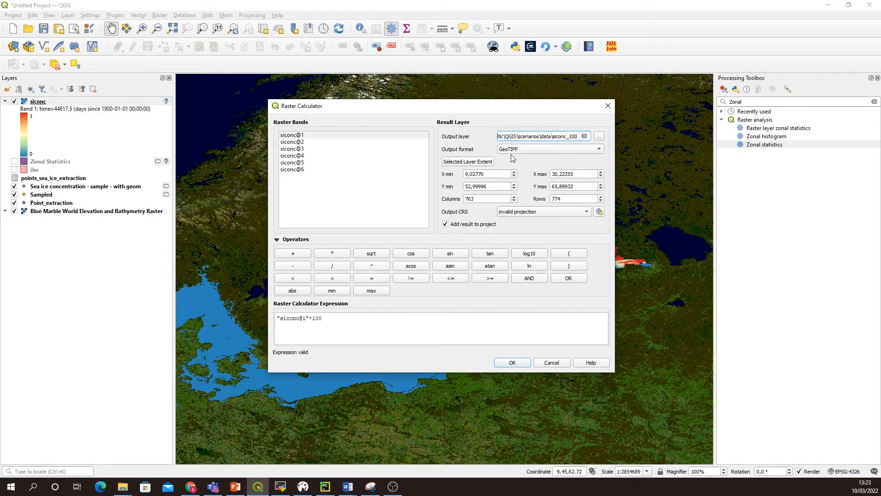
left_click(513, 363)
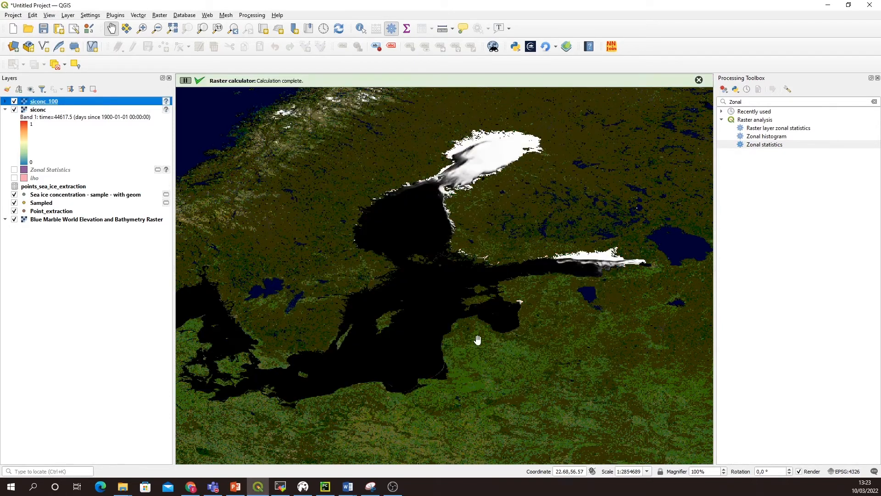
left_click(6, 101)
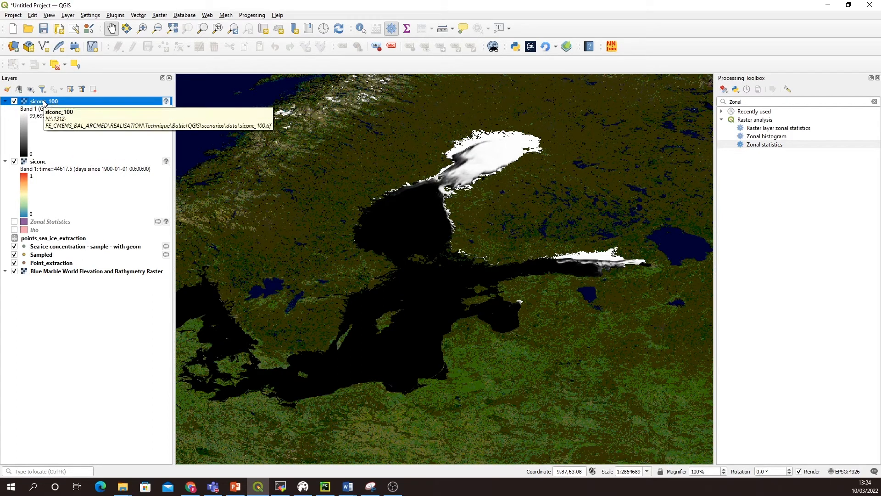
Step: Set up Polygonize (Raster to Vector) for Band 1 of siconc_100, naming the field to create siconc
left_click(159, 17)
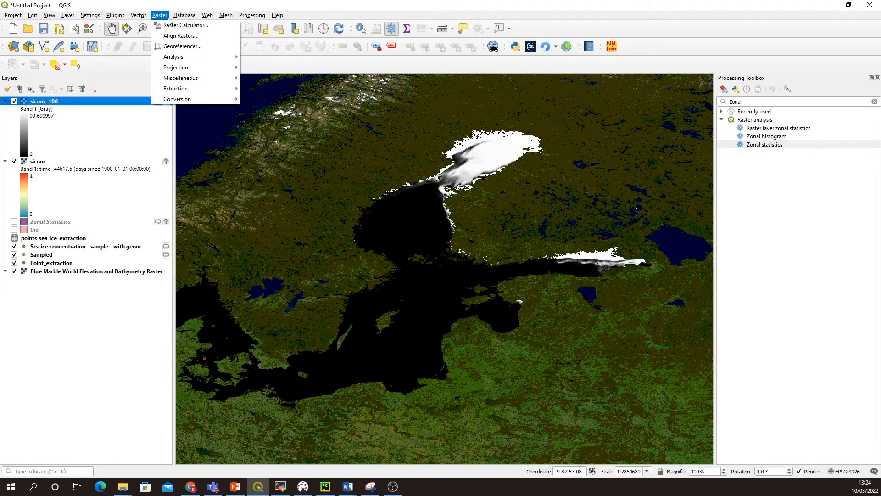
mouse_move(195, 101)
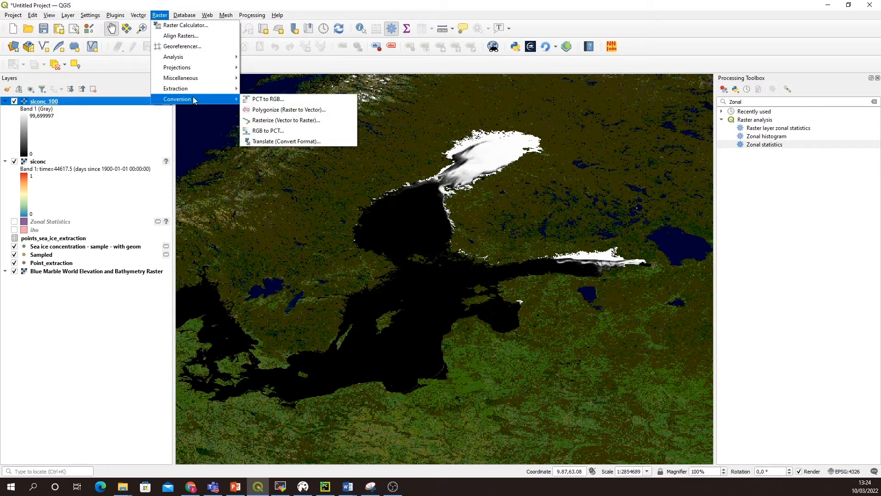
left_click(269, 111)
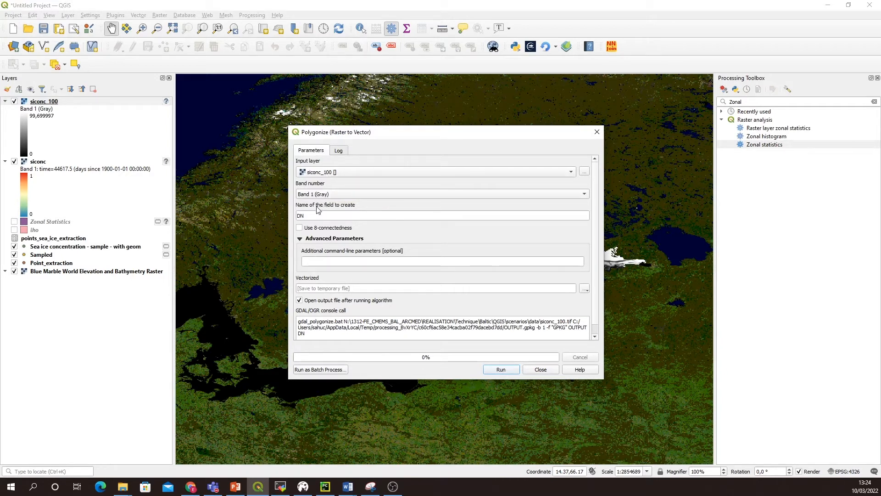
double_click(332, 219)
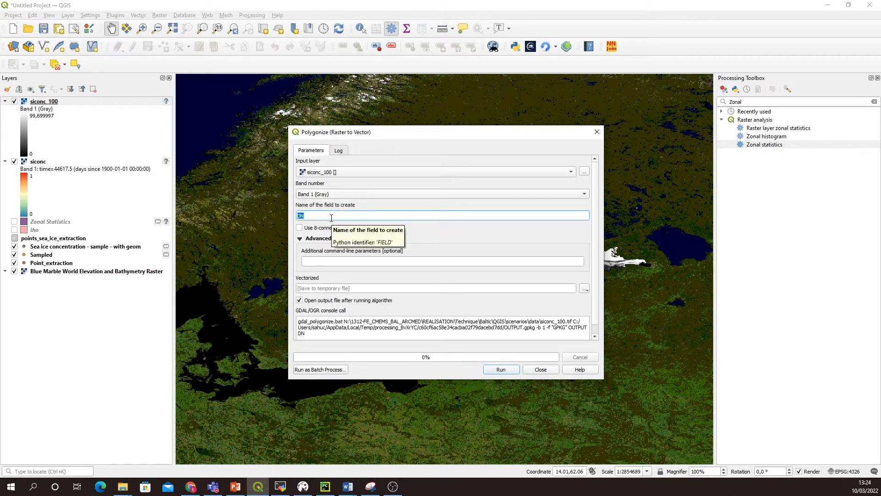
type("siconc")
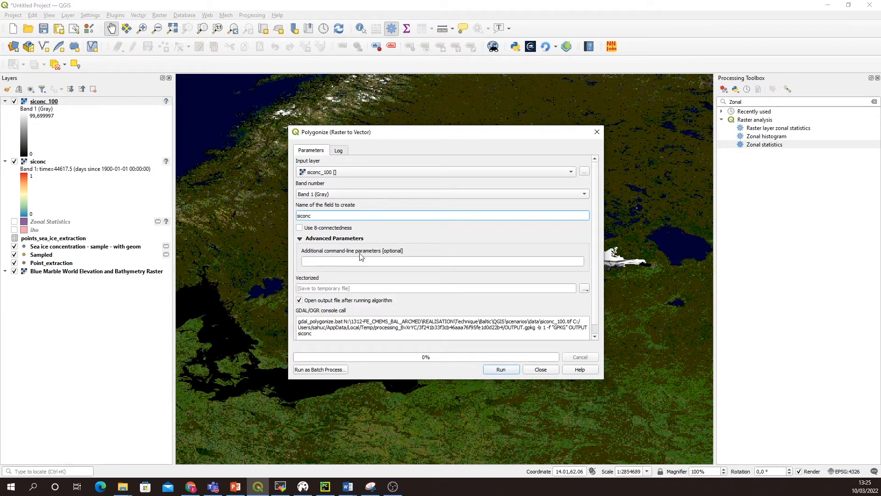
left_click(347, 263)
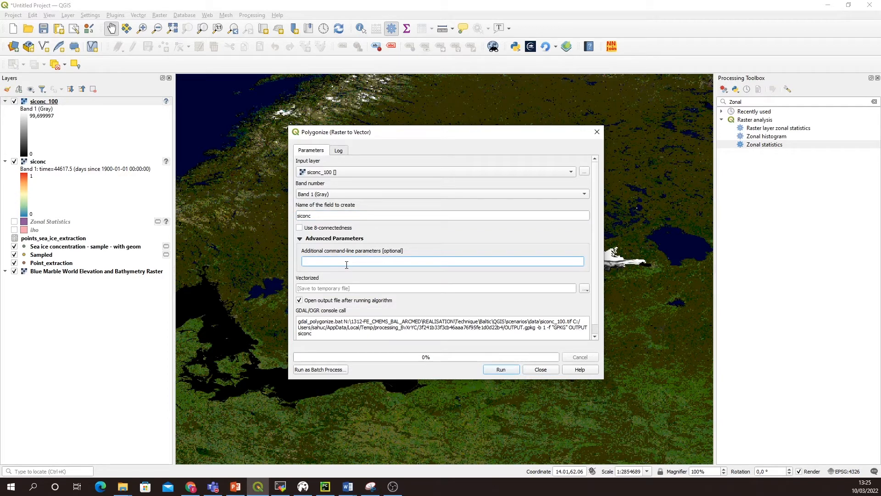
Step: Set the vectorized output to siconc_polygon.shp in the scenarios folder, overwriting the existing file, and run Polygonize
left_click(584, 289)
left_click(596, 313)
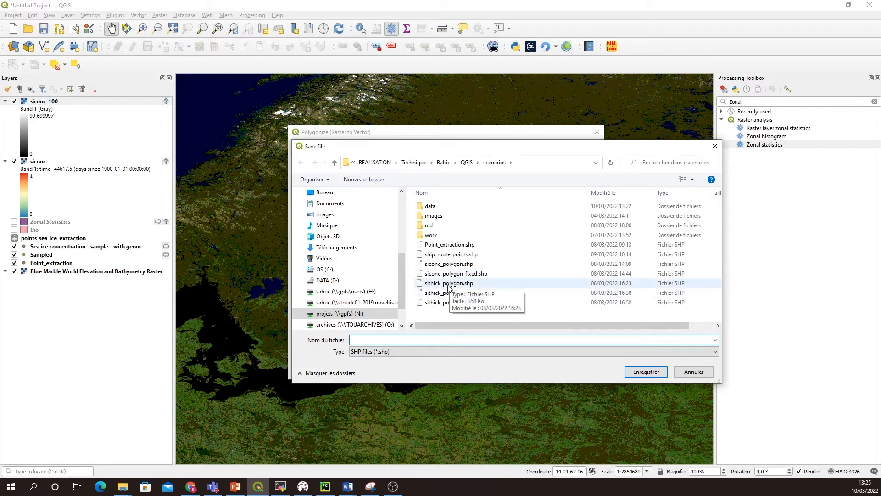
left_click(452, 265)
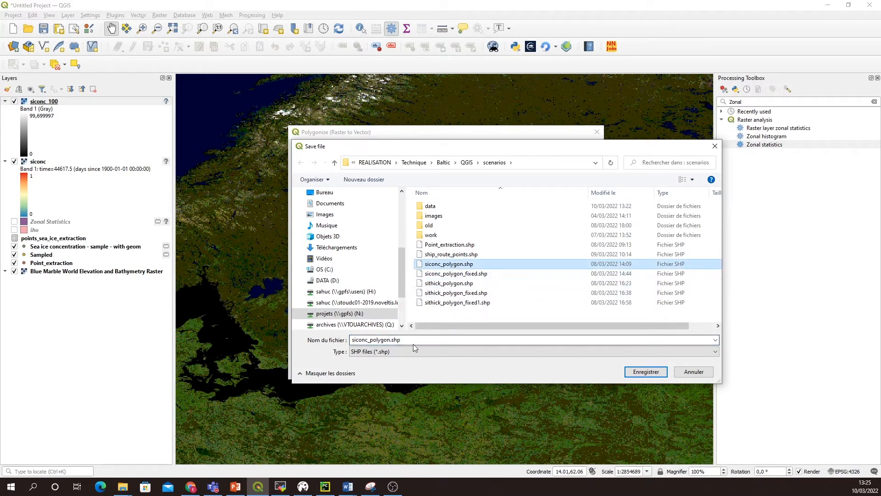
left_click(646, 371)
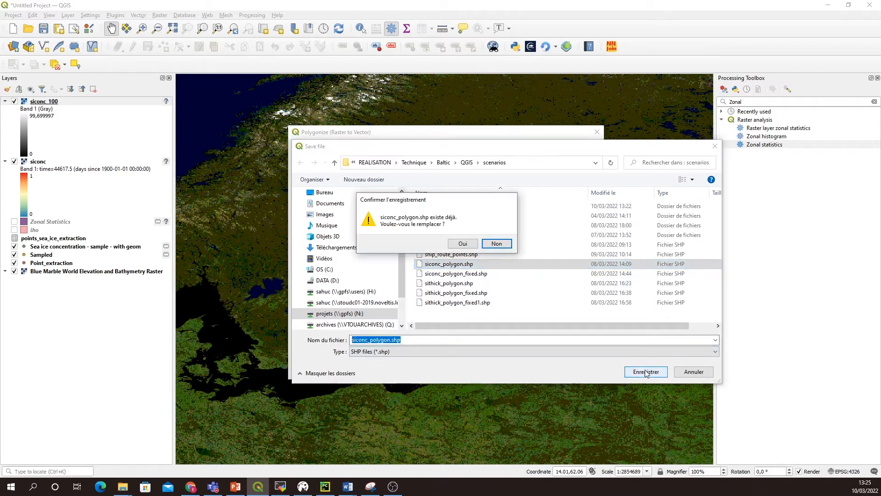
left_click(462, 243)
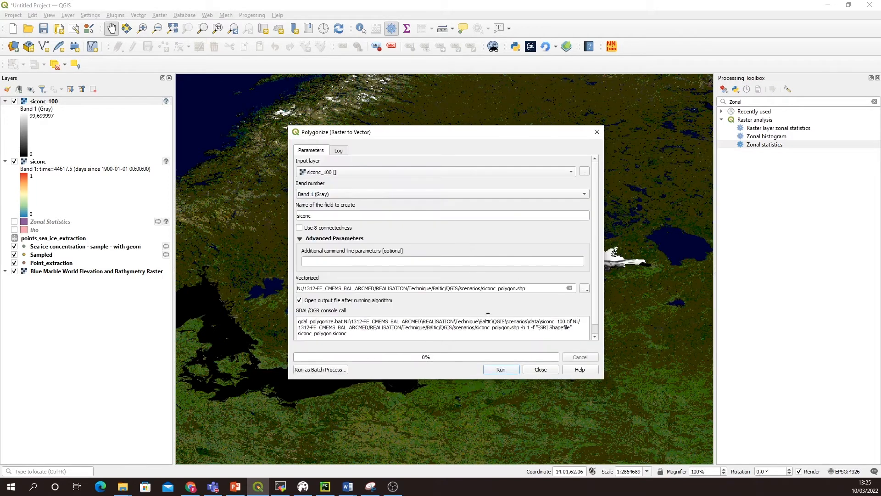
left_click(501, 370)
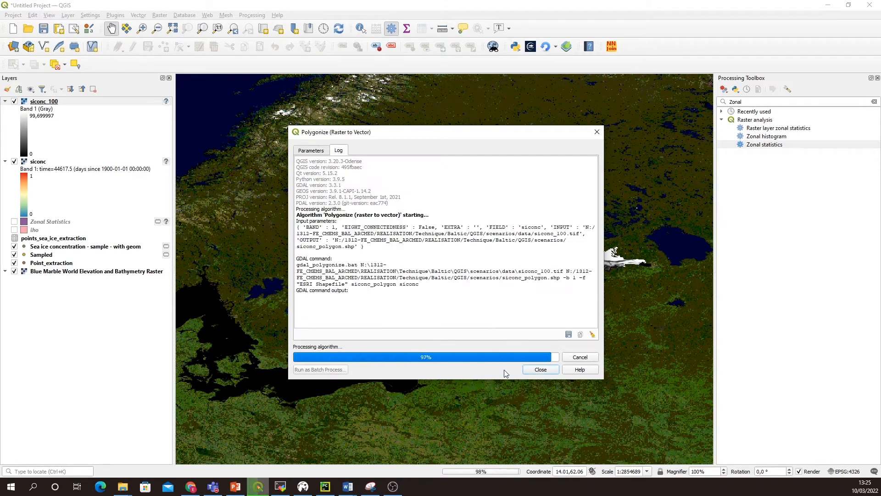
left_click(542, 369)
Step: Run Check validity on siconc_polygon with the GEOS method and temporary valid, invalid and error output layers
left_click_drag(360, 315, 374, 276)
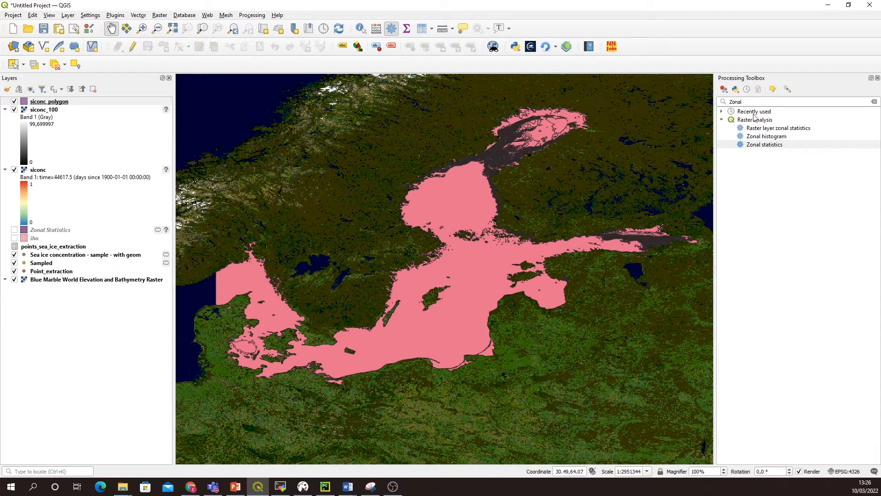
left_click_drag(743, 101, 724, 103)
type("c")
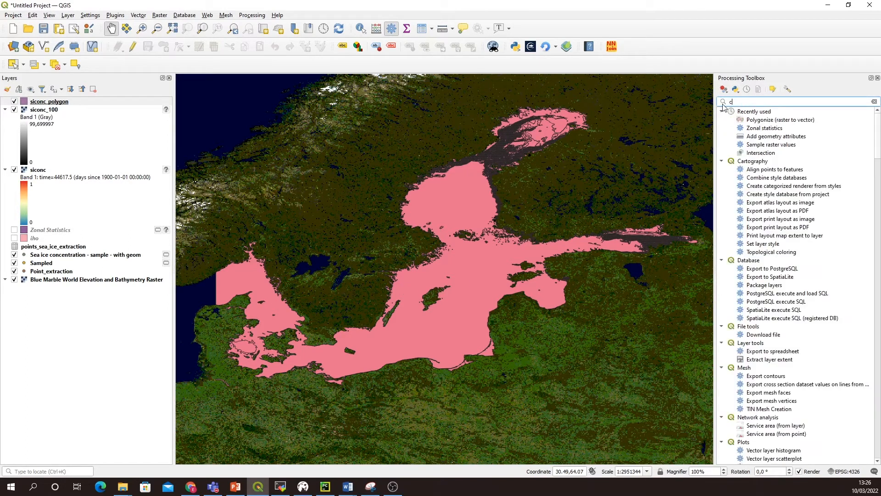
type("heck va")
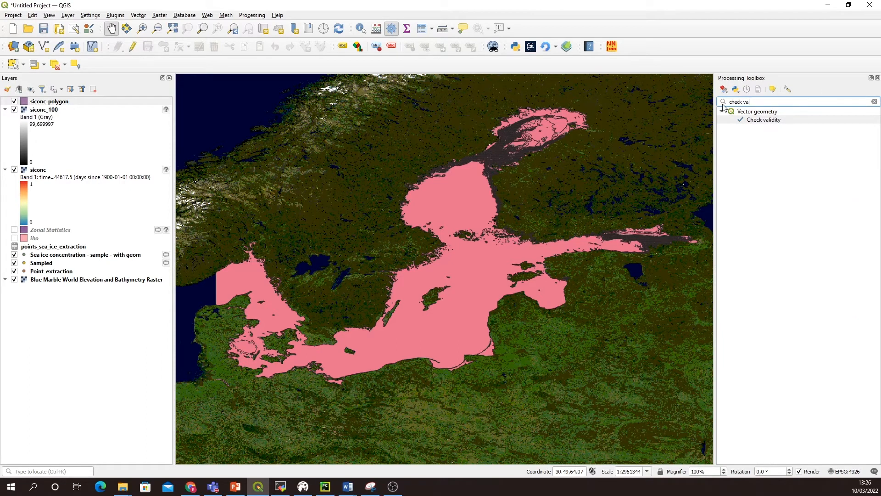
double_click(761, 121)
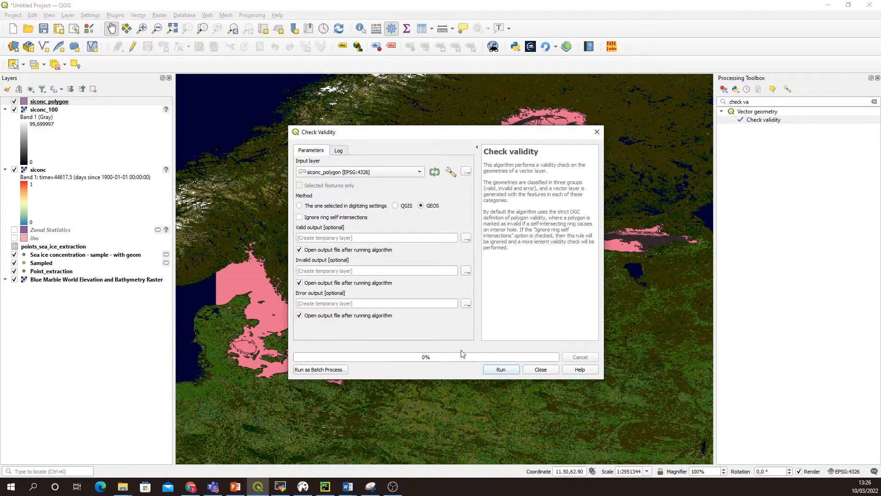
left_click(501, 370)
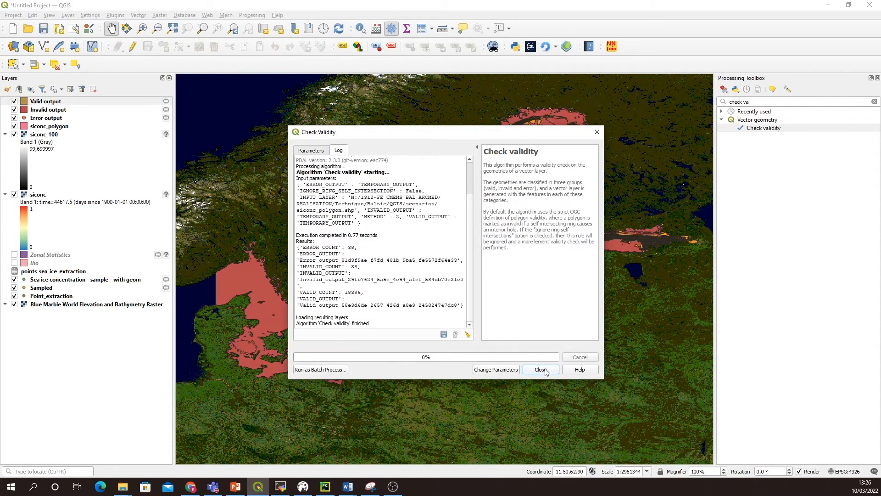
left_click(544, 370)
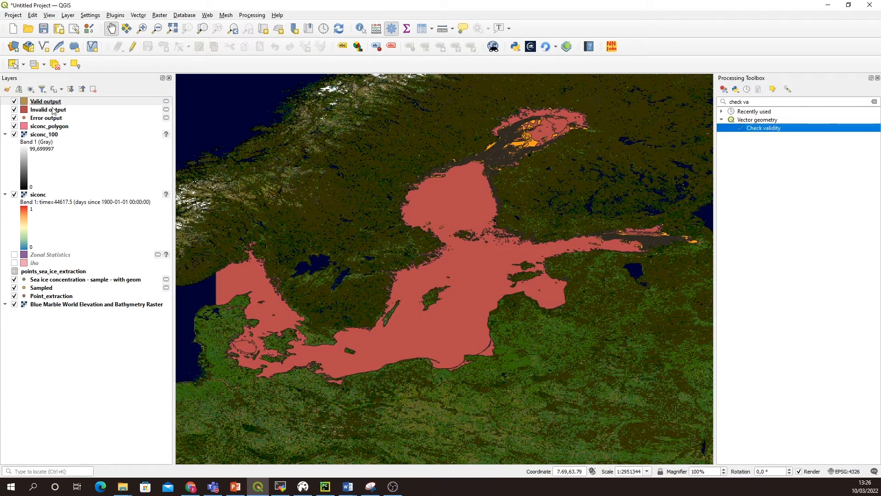
Step: Compare the Valid output and Invalid output polygons in the northern Baltic by toggling each layer's visibility
left_click(15, 101)
left_click(15, 102)
scroll(526, 144, "up", 2)
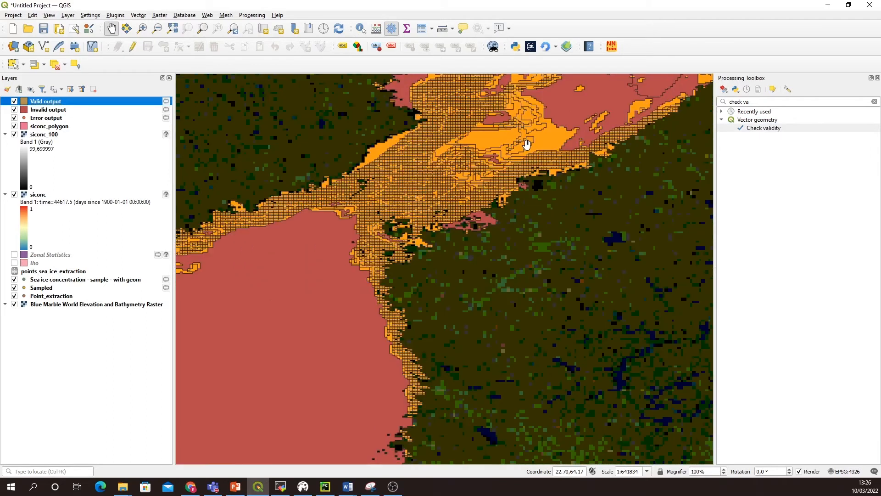
left_click_drag(526, 144, 507, 209)
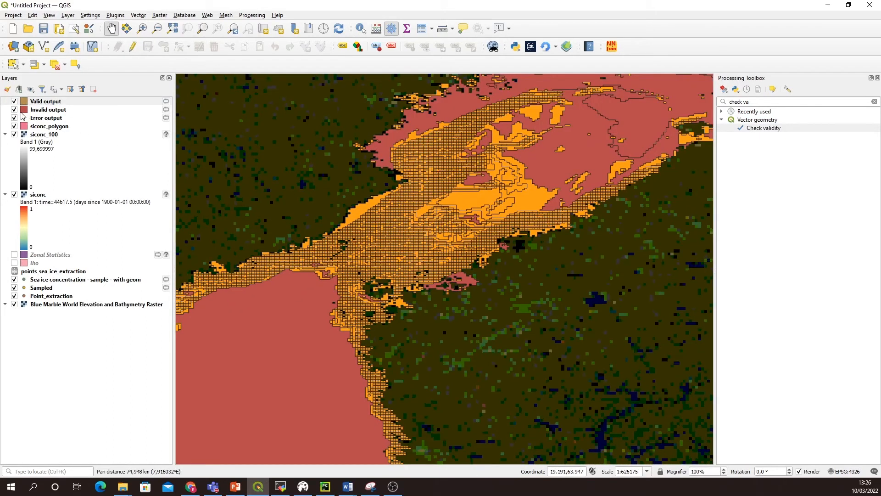
left_click(14, 110)
left_click(14, 110)
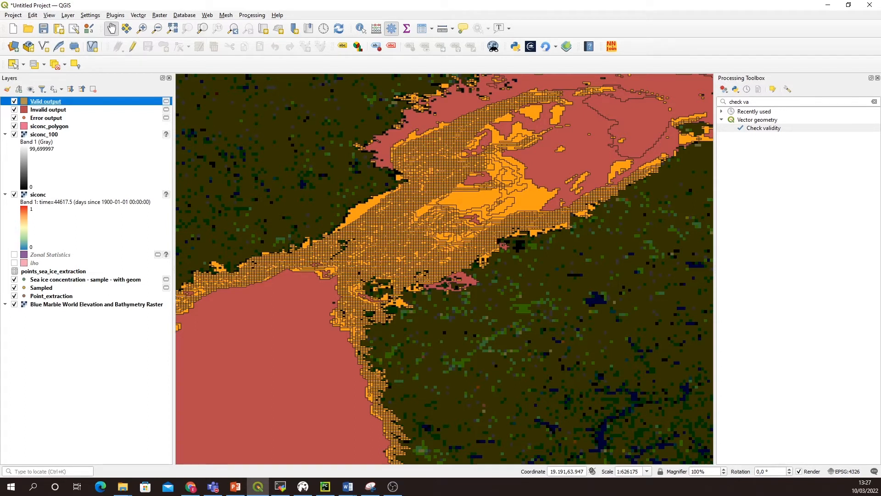
Step: Open the Fix geometries tool and set siconc_polygon as its input layer
left_click(763, 102)
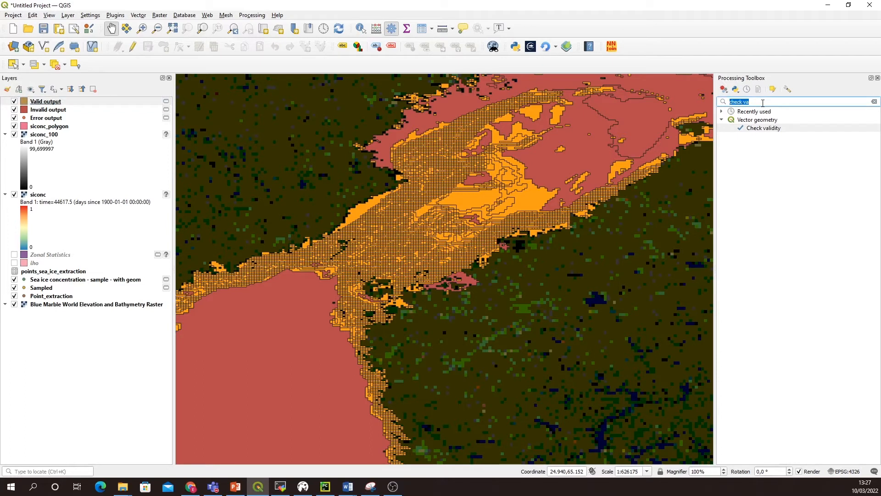
type("Fix ge")
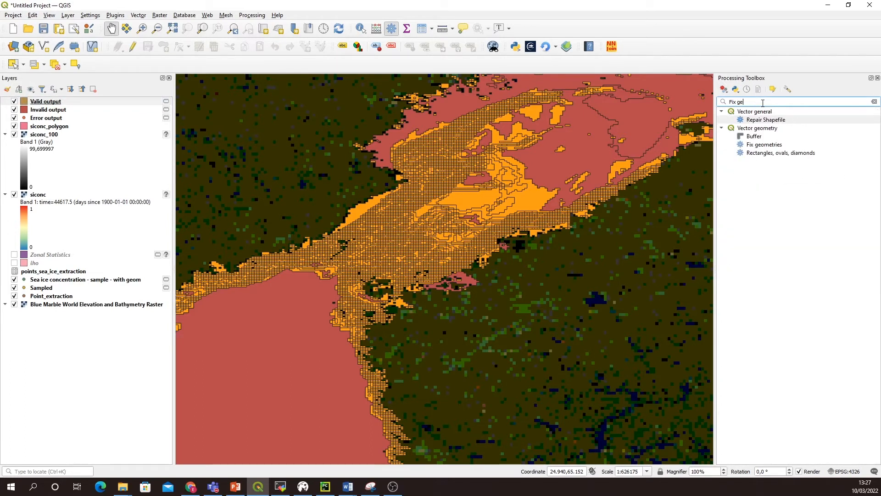
double_click(772, 145)
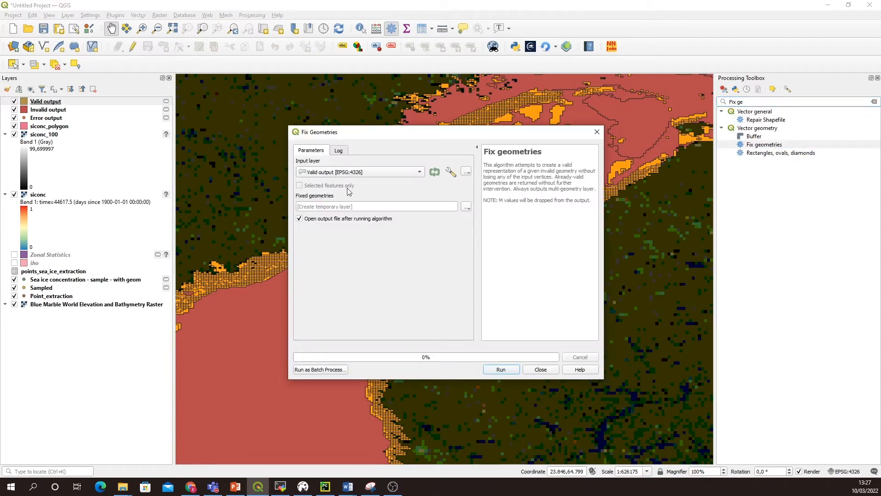
left_click(337, 174)
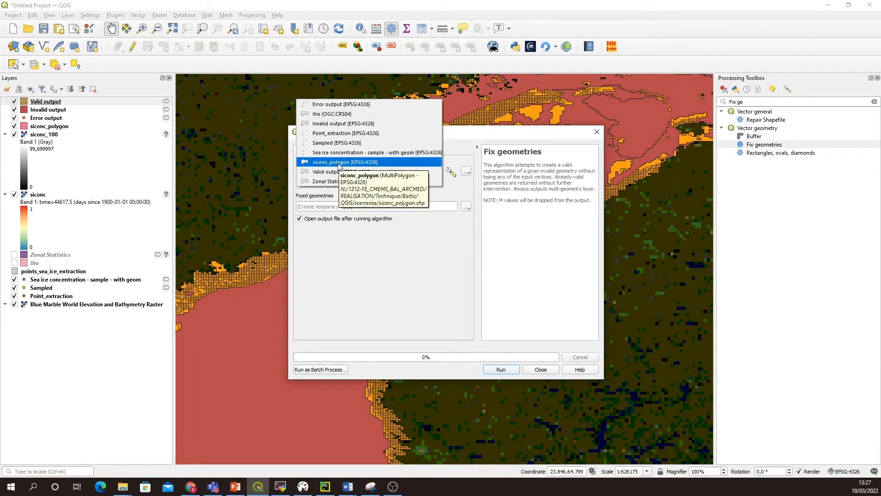
left_click(339, 164)
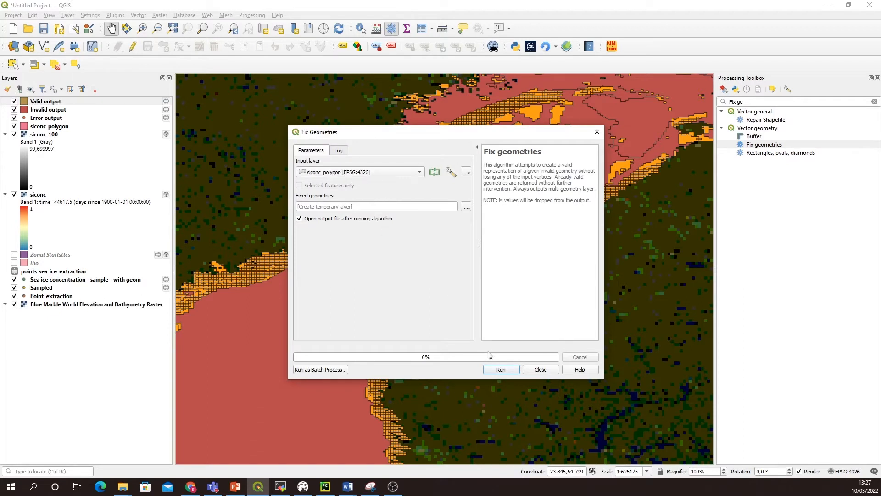
left_click(345, 207)
type("siconc_polygon_fixed")
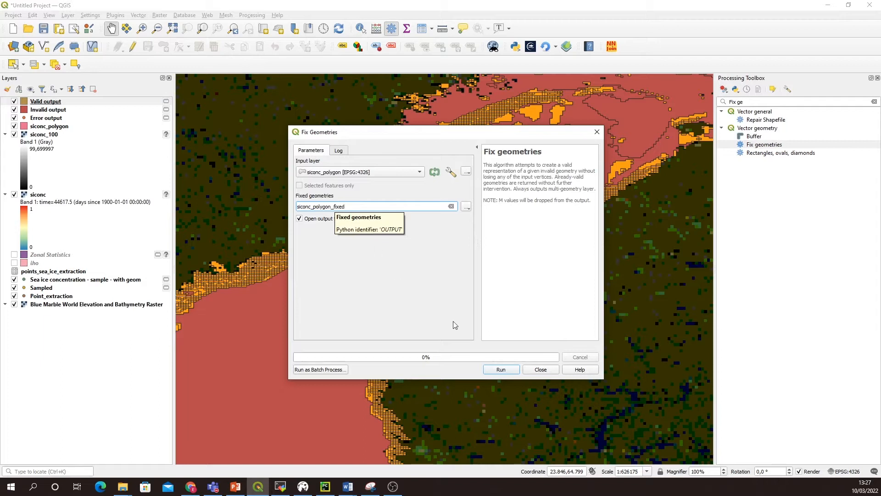
left_click(511, 371)
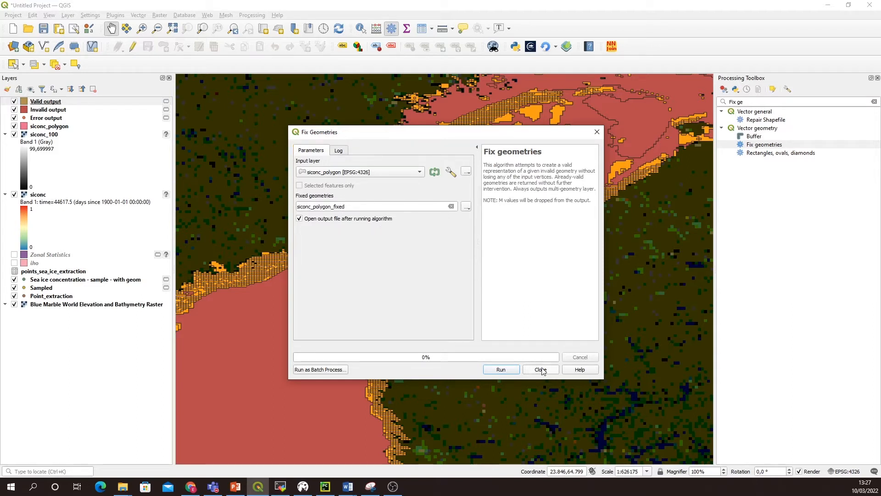
Step: Set the fixed geometries output to siconc_polygon_fixed.shp in the scenarios folder, overwriting the existing file, and run Fix geometries
left_click(466, 207)
left_click(485, 229)
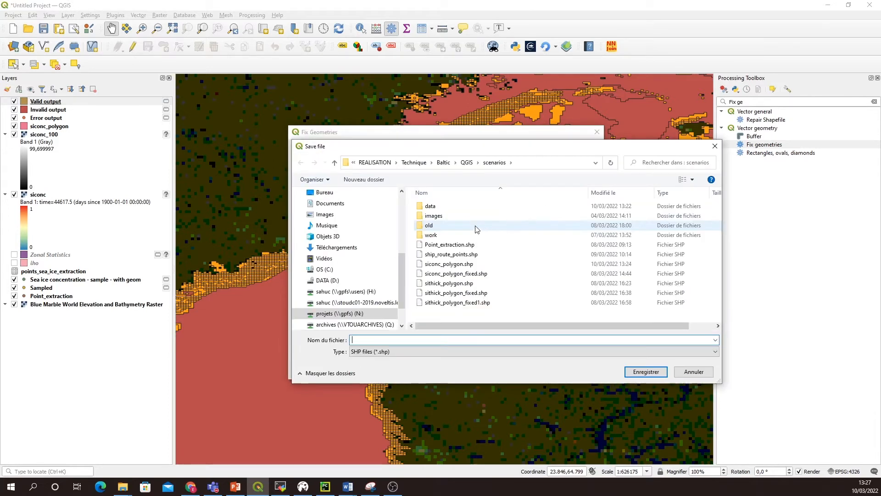
left_click(447, 274)
left_click(643, 379)
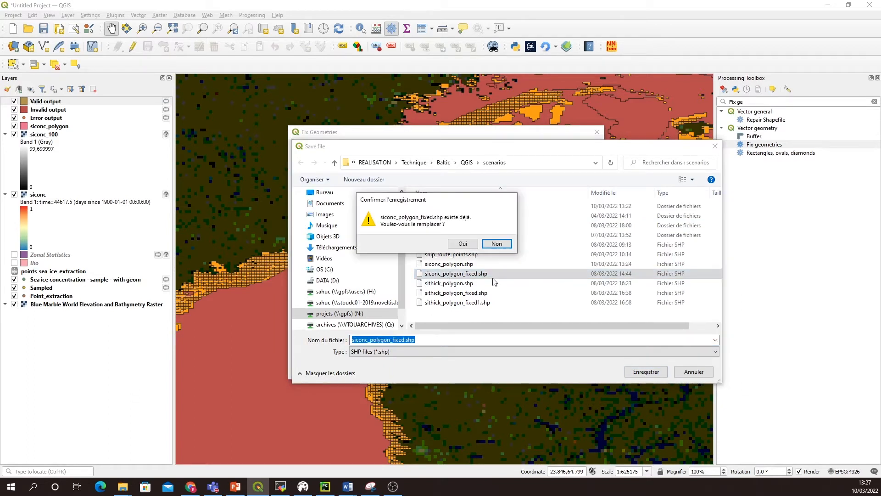
left_click(458, 247)
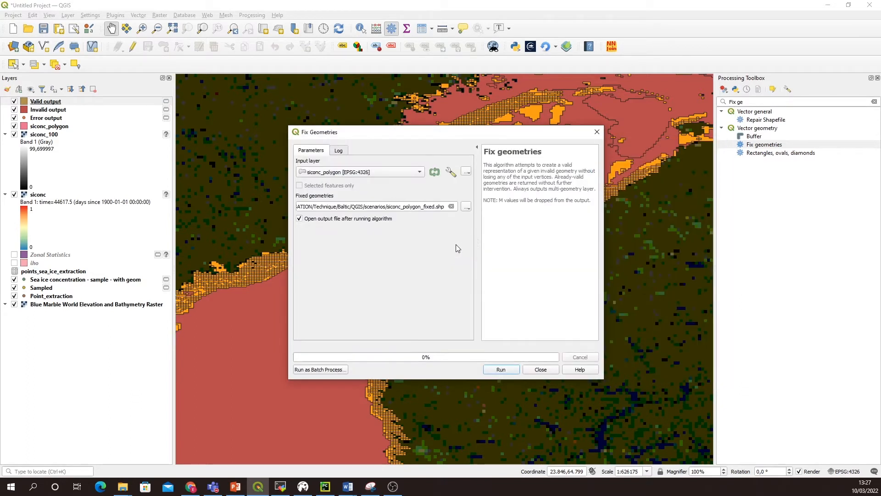
left_click(501, 369)
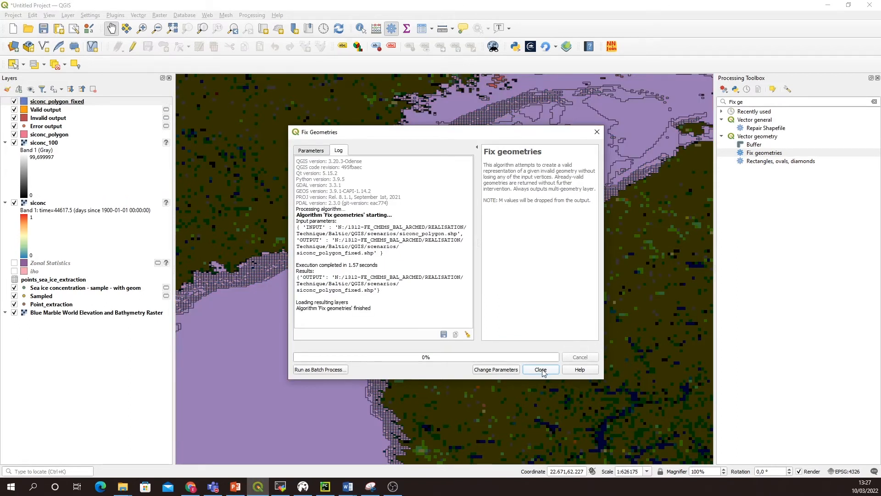
left_click(540, 370)
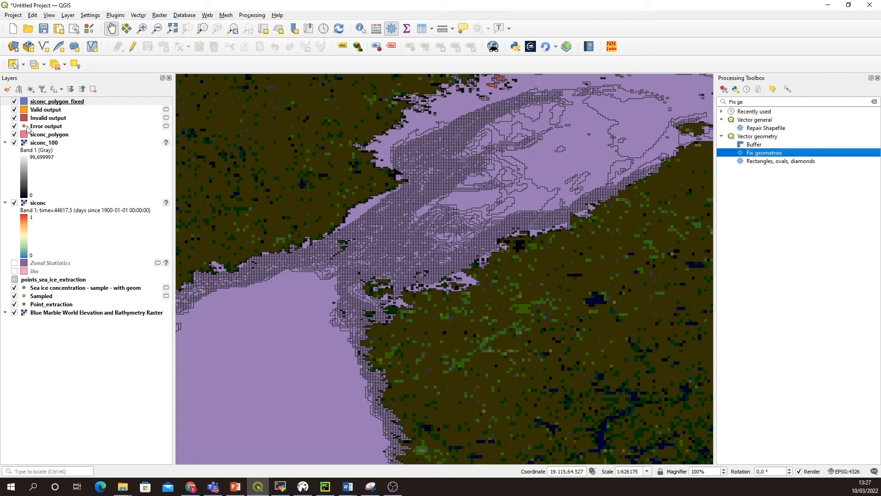
Step: Remove the Valid output, Invalid output and Error output layers of the siconc_polygon check from the project
left_click(48, 111)
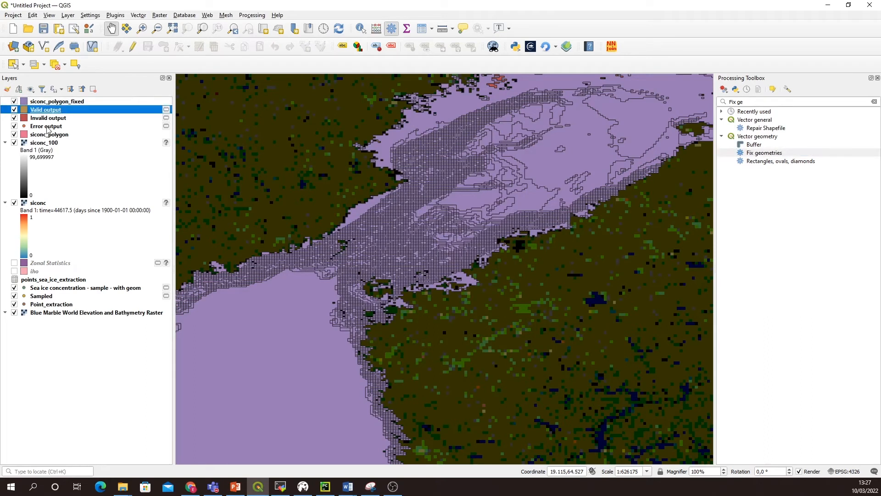
left_click(49, 127, "shift")
right_click(48, 128)
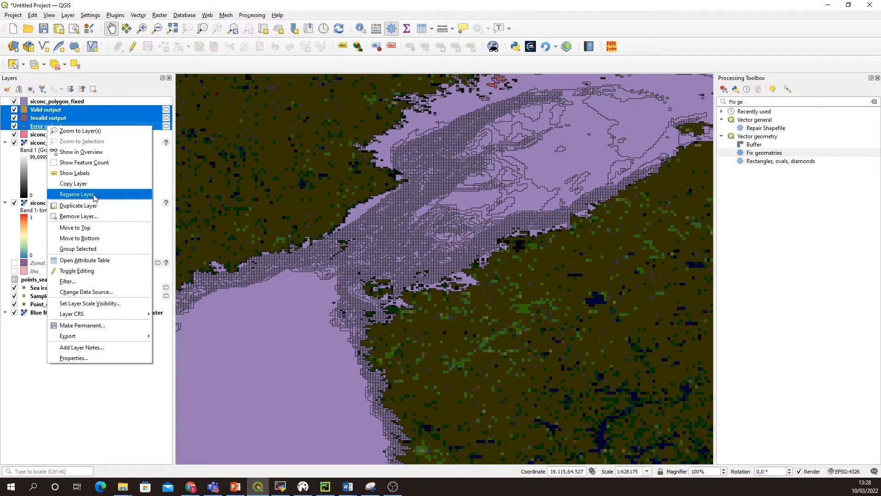
left_click(92, 216)
left_click(426, 253)
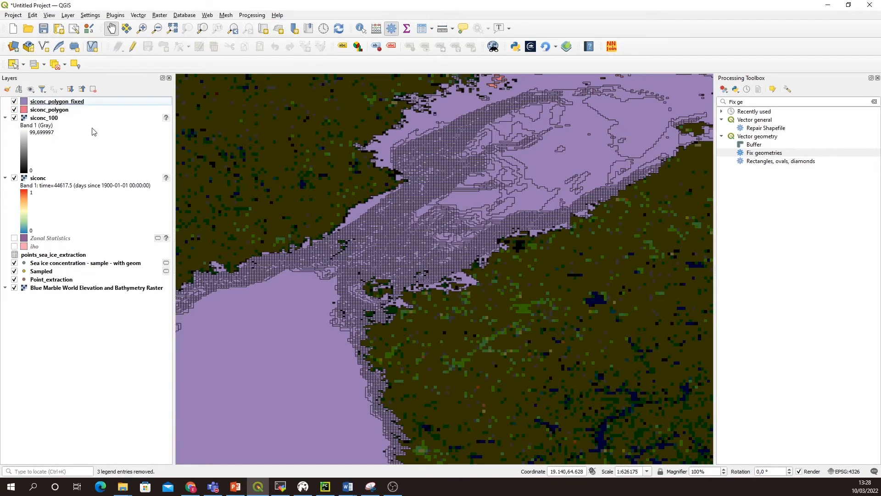
Step: Run Check validity on siconc_polygon_fixed with the GEOS method and temporary valid, invalid and error output layers
left_click(69, 104)
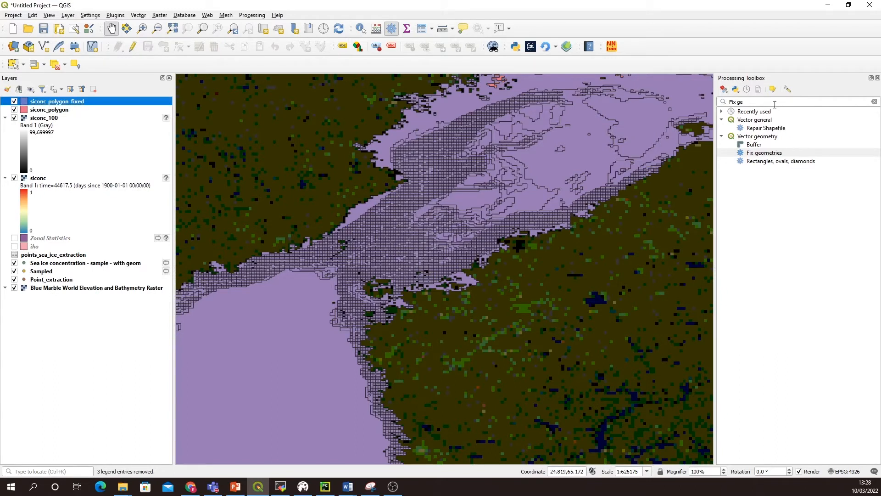
triple_click(748, 102)
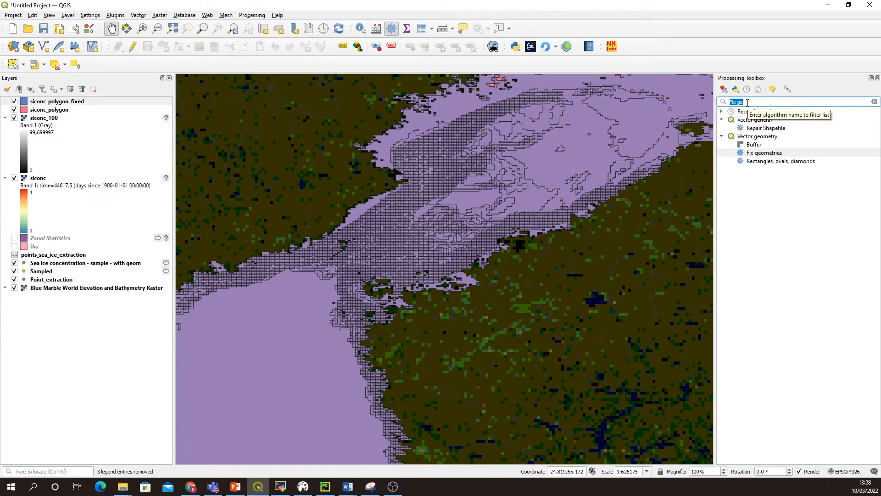
type("check")
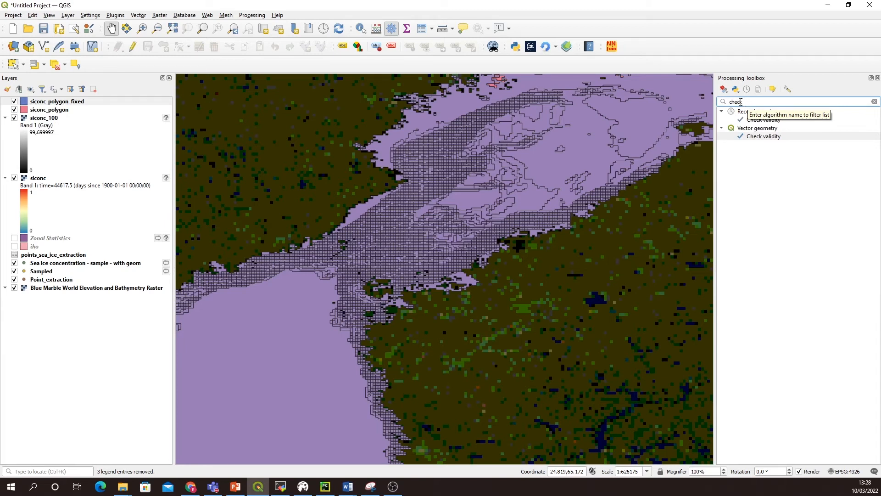
double_click(757, 137)
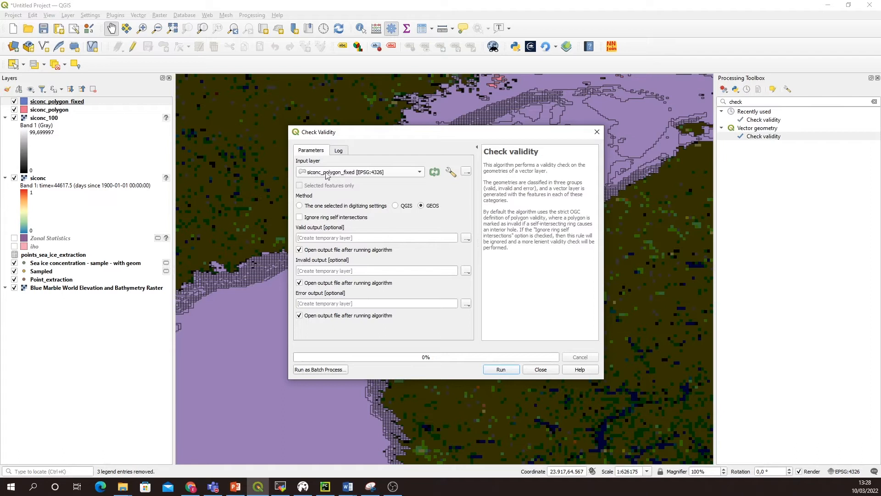
left_click(508, 371)
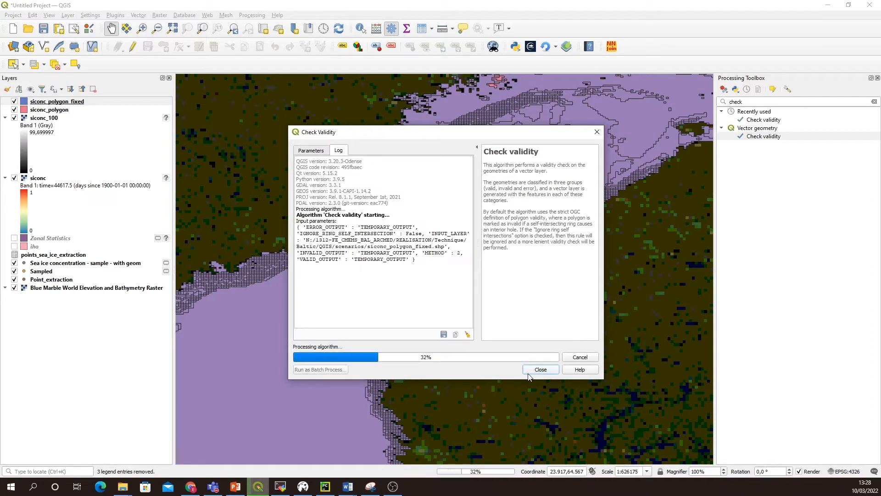
left_click(545, 370)
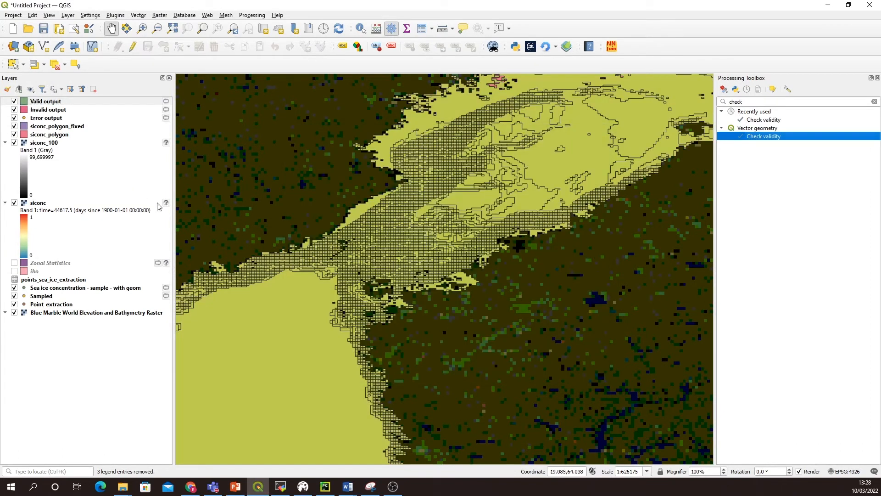
Step: Examine the validity of the fixed polygons across the Baltic by toggling the new Valid output and Invalid output layers
scroll(468, 163, "up", 1)
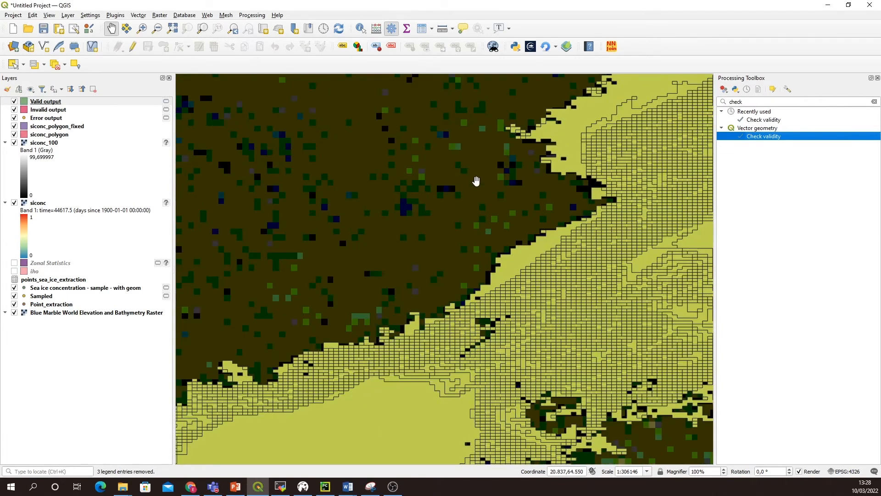
scroll(476, 181, "down", 1)
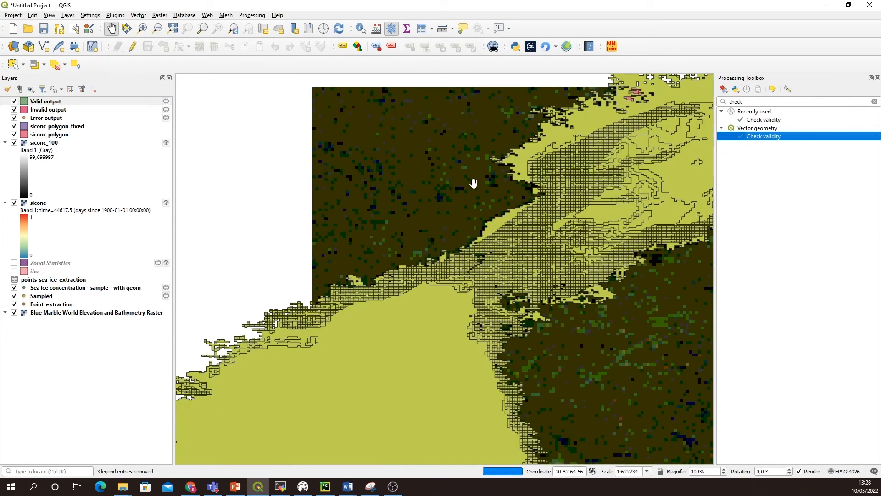
scroll(473, 183, "down", 1)
scroll(483, 174, "up", 1)
scroll(483, 178, "down", 1)
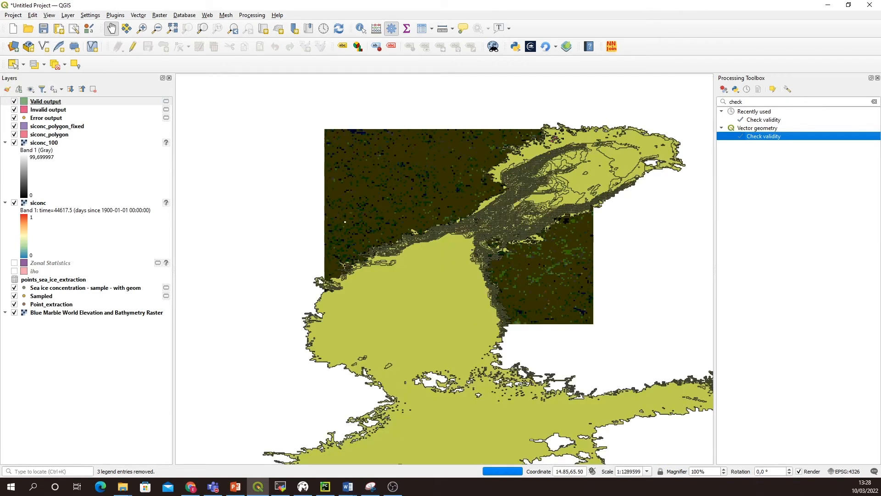
left_click(13, 109)
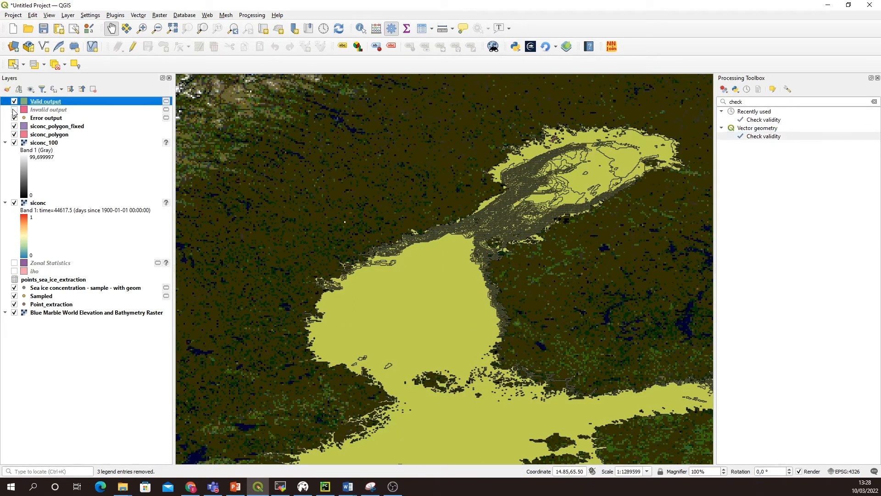
left_click(13, 110)
left_click(13, 102)
left_click(13, 102)
left_click(14, 101)
left_click(13, 102)
left_click(14, 101)
left_click(13, 102)
left_click(13, 101)
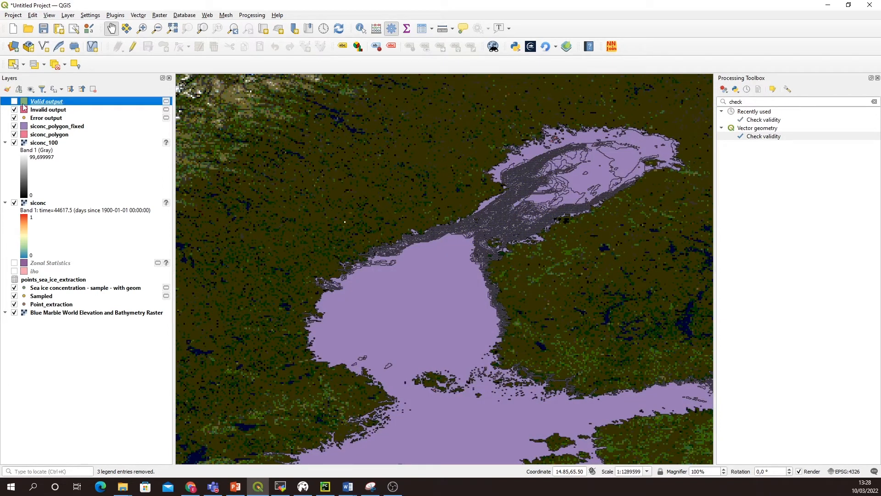
Step: Remove the three temporary output layers produced by the validity check on siconc_polygon_fixed
left_click(42, 117, "ctrl")
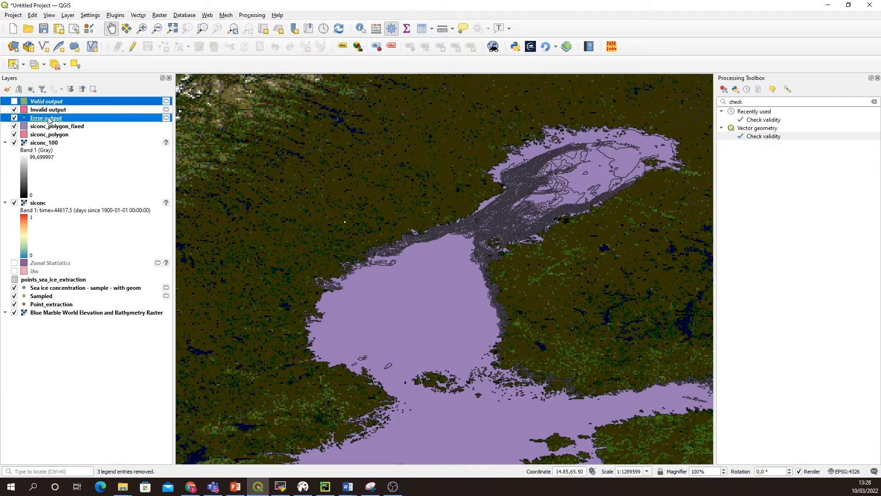
left_click(51, 109, "ctrl")
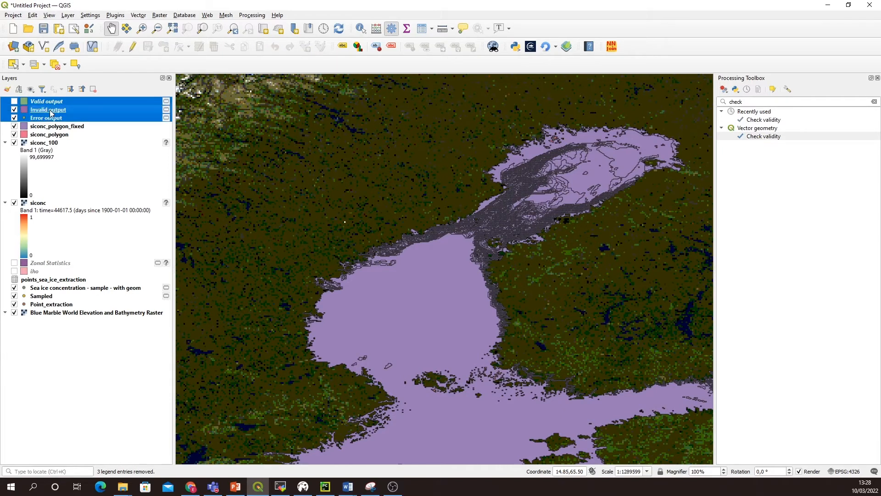
right_click(50, 109)
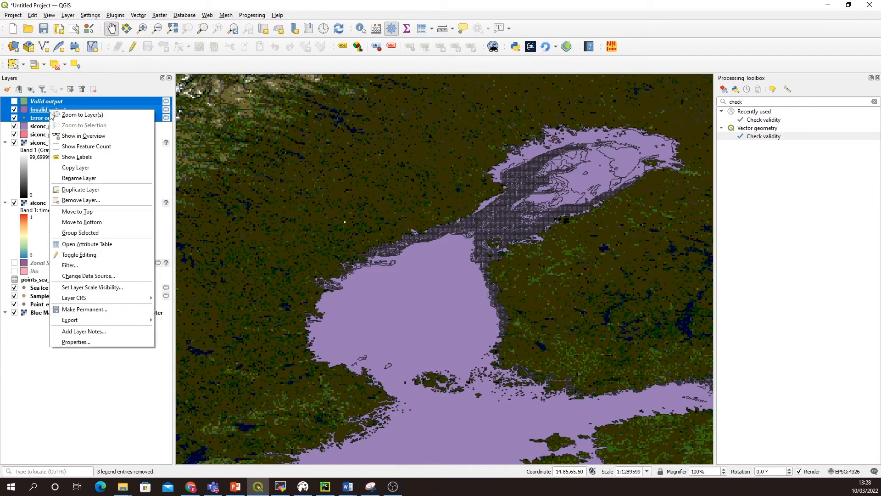
left_click(93, 200)
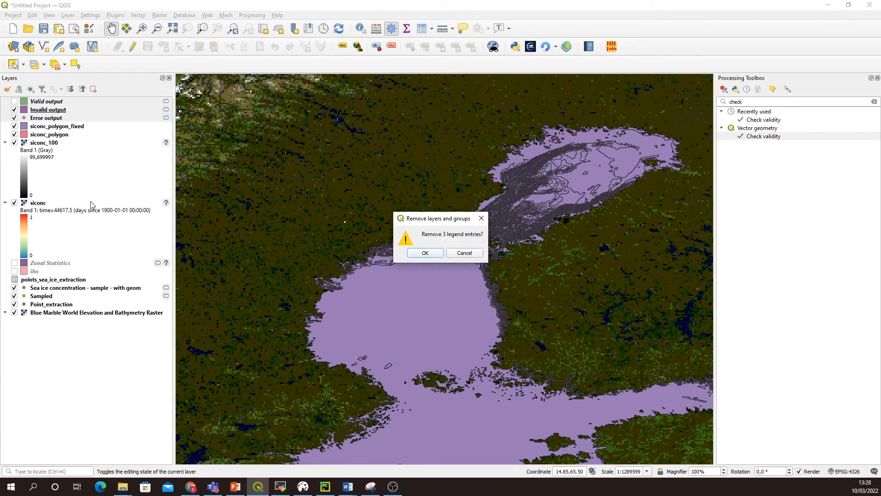
left_click(426, 253)
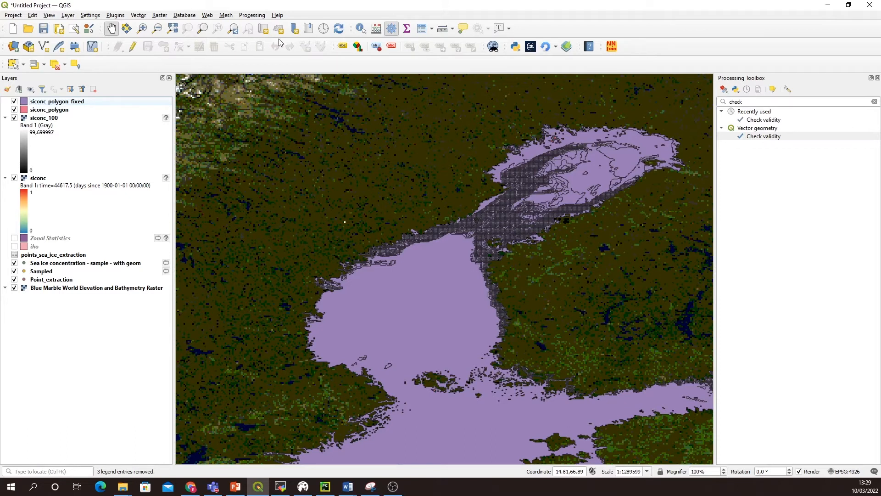
Step: Identify the siconc values of siconc_polygon_fixed in the large southern polygon and two polygons in the northern Baltic
left_click(361, 29)
left_click(451, 292)
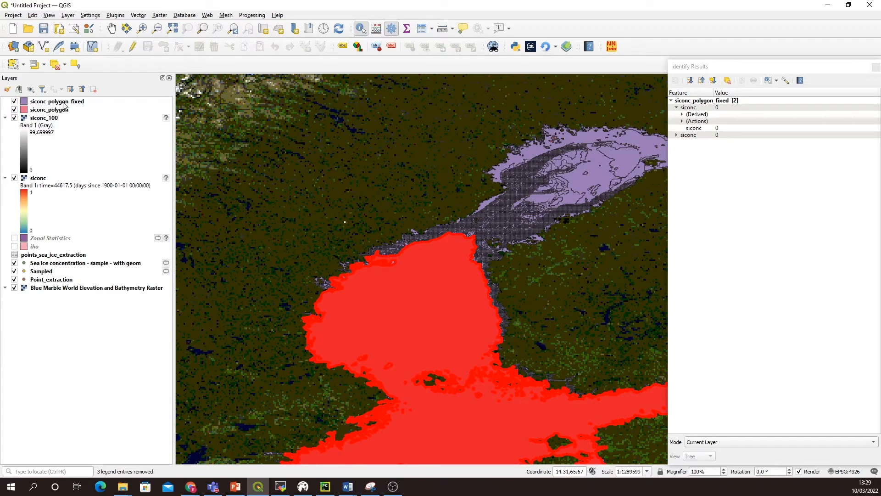
left_click(580, 180)
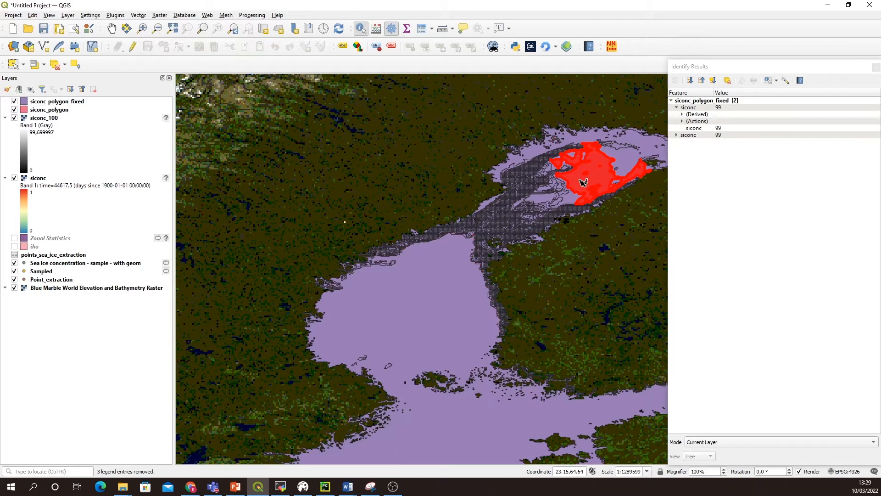
left_click(627, 161)
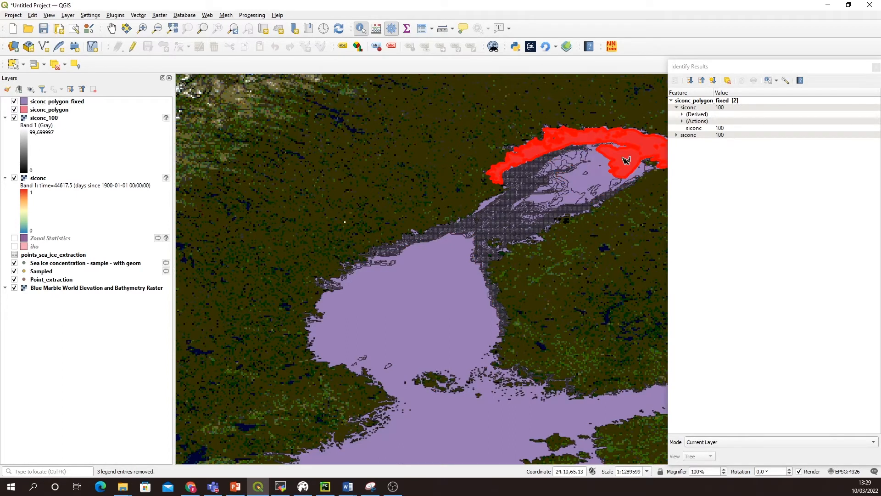
Step: Identify the siconc values of four more siconc_polygon_fixed spots in the northern Baltic, moving southwest toward the densely outlined polygons
left_click(604, 180)
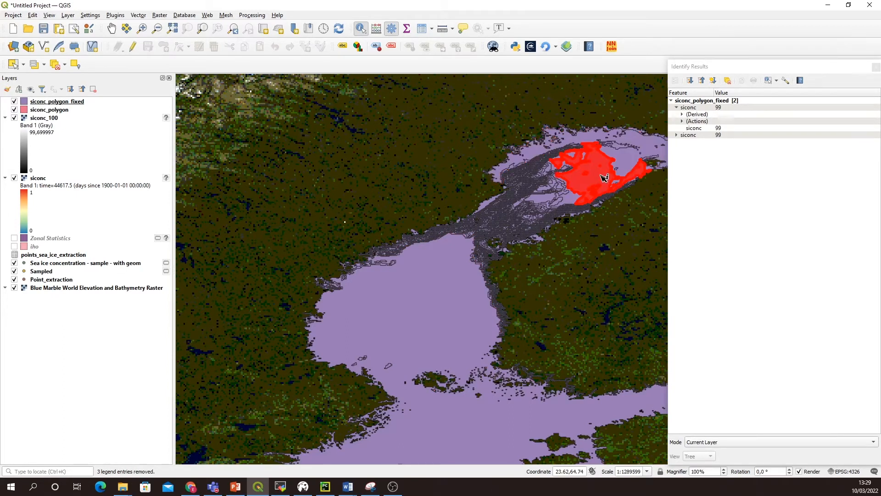
left_click(573, 201)
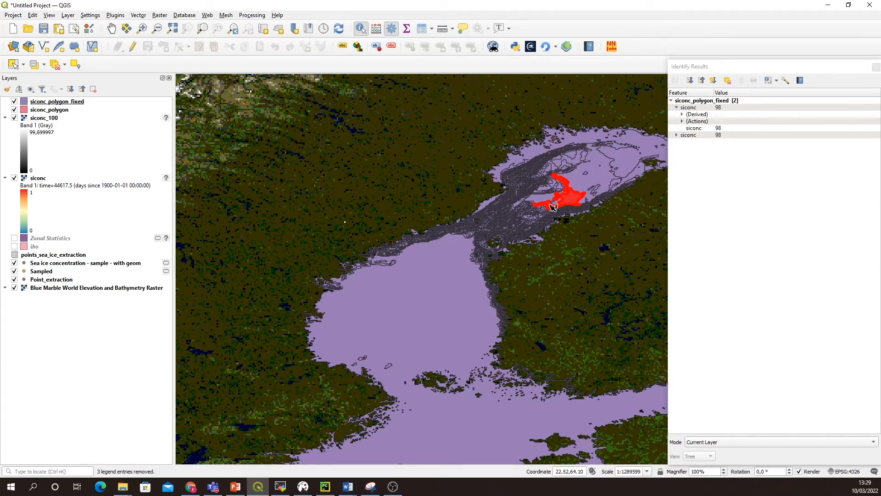
left_click(548, 200)
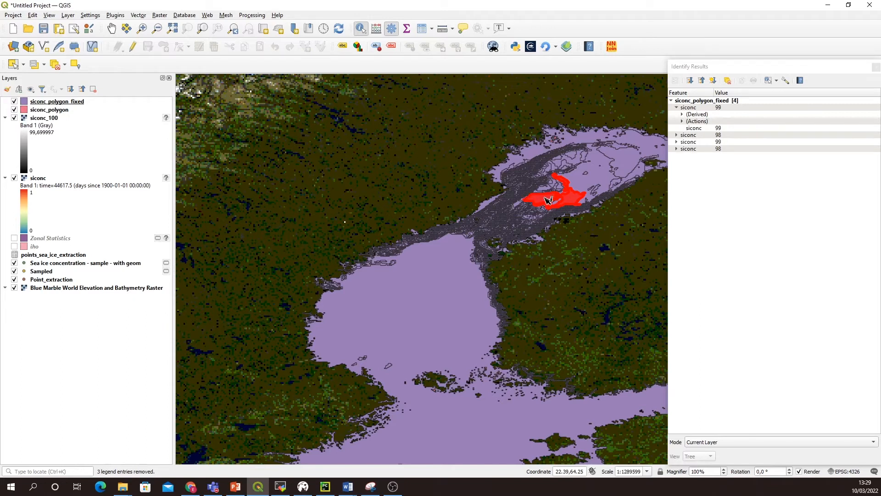
left_click(543, 199)
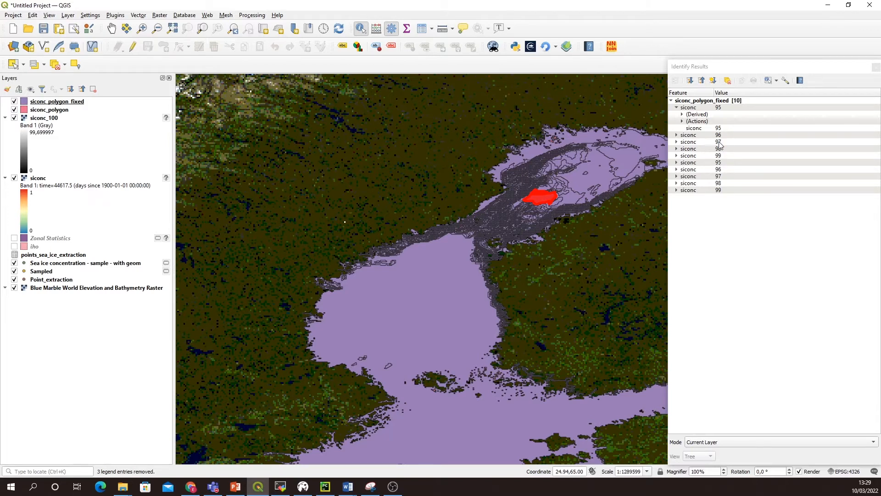
scroll(597, 201, "up", 2)
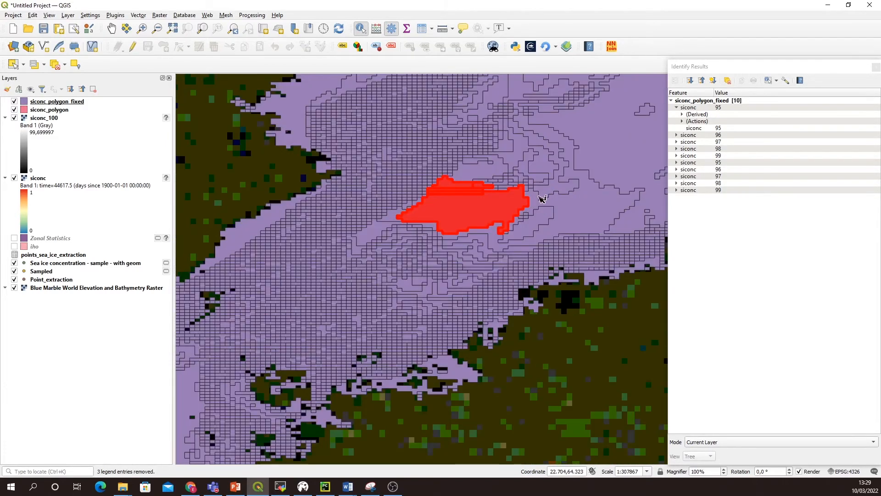
scroll(542, 199, "down", 3)
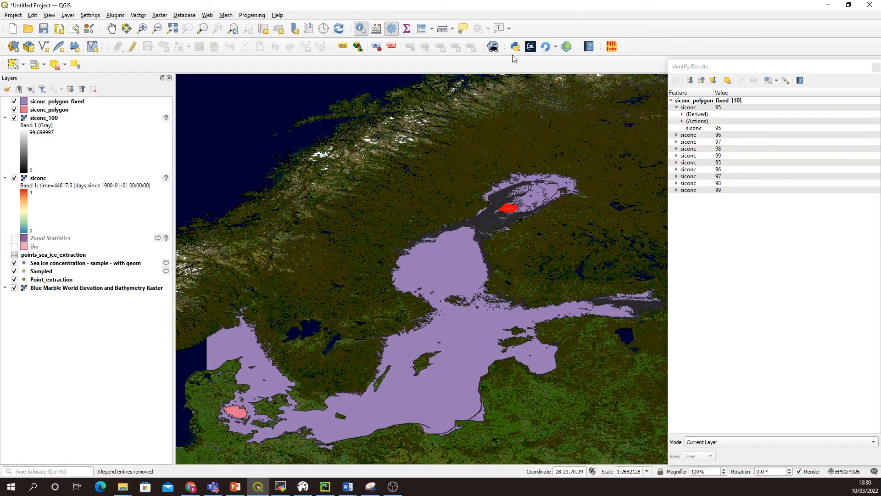
left_click(115, 30)
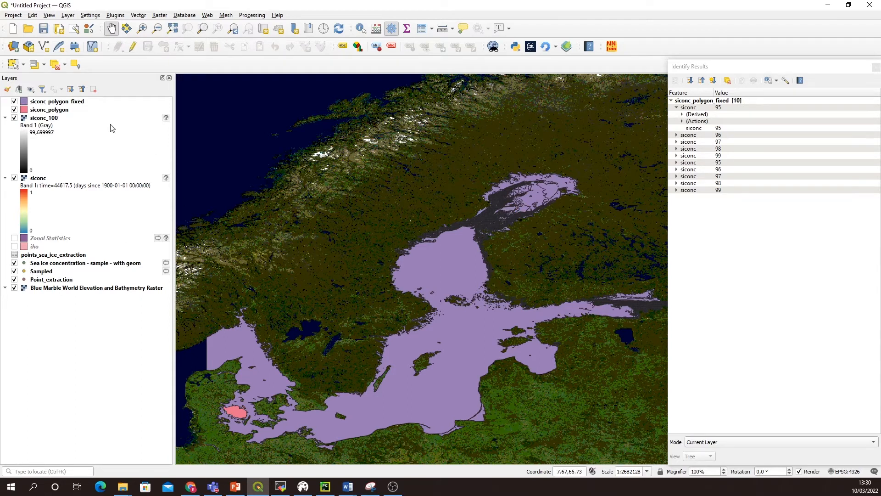
Step: Hide the siconc_polygon, siconc_100 and siconc layers, and close the identify results
left_click(64, 103)
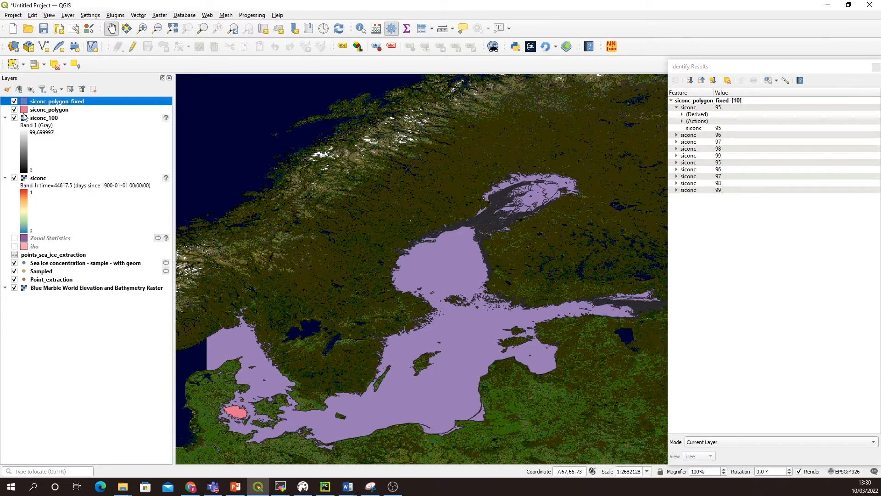
left_click(14, 110)
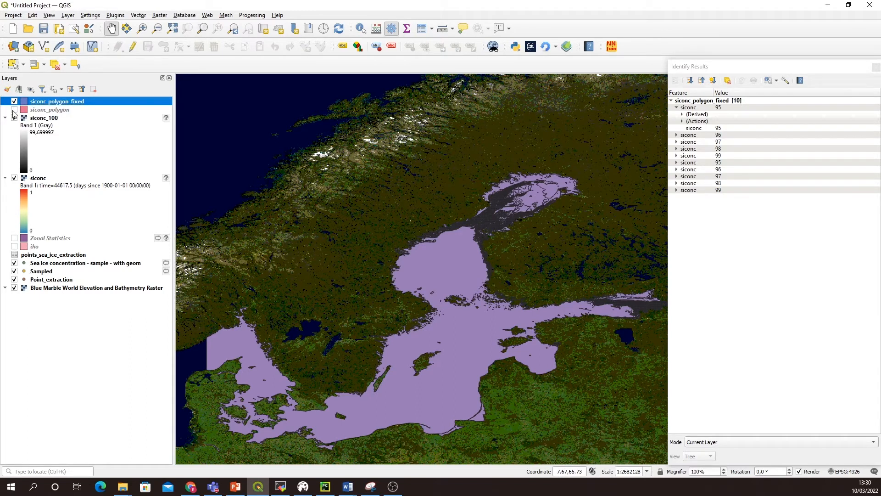
left_click(15, 118)
left_click(15, 179)
left_click_drag(442, 251, 443, 210)
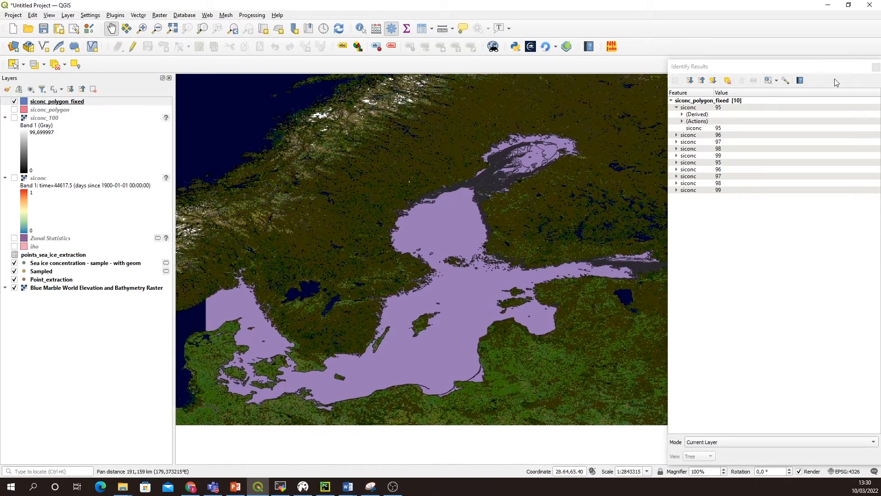
left_click(876, 68)
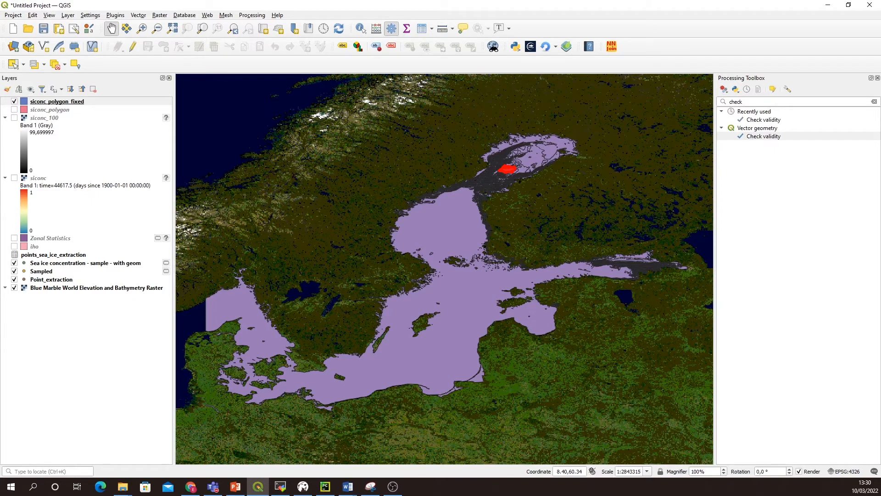
Step: Test and apply the provider filter "siconc" >= 70 on the siconc_polygon_fixed layer
left_click(60, 103)
right_click(60, 103)
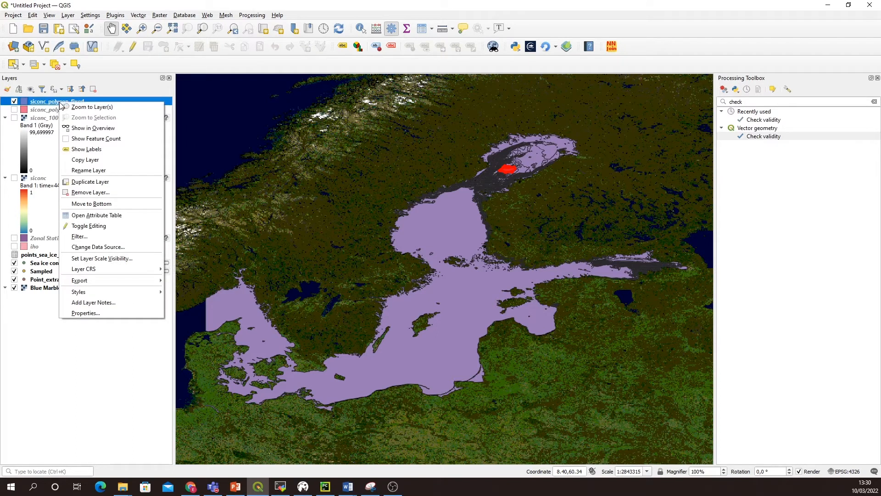
left_click(91, 236)
double_click(187, 128)
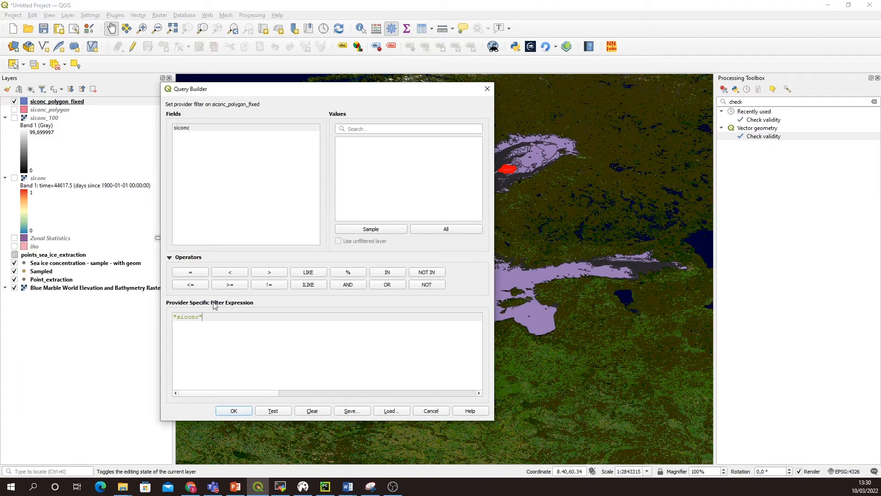
left_click(227, 286)
type("70")
left_click_drag(342, 90, 218, 53)
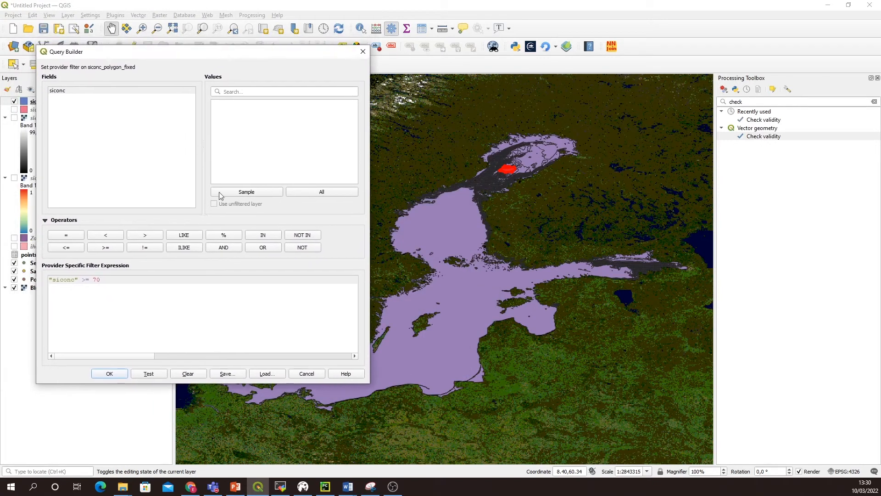
left_click(148, 373)
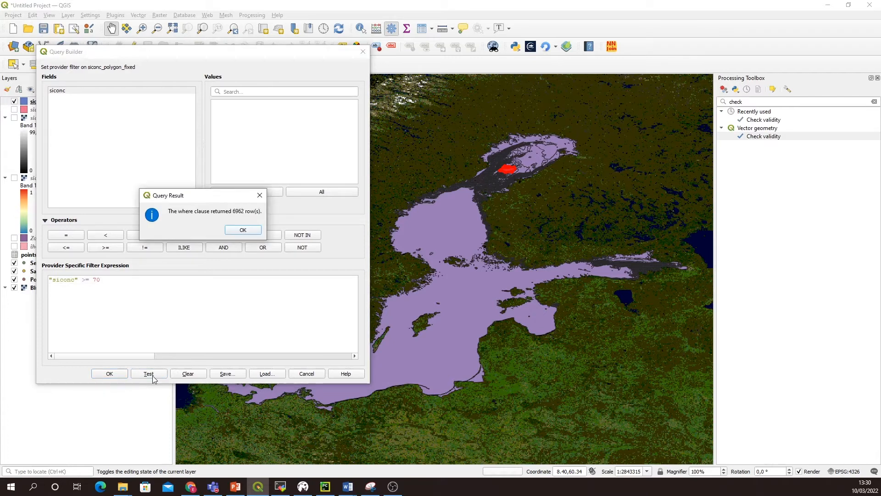
left_click(239, 232)
left_click(118, 374)
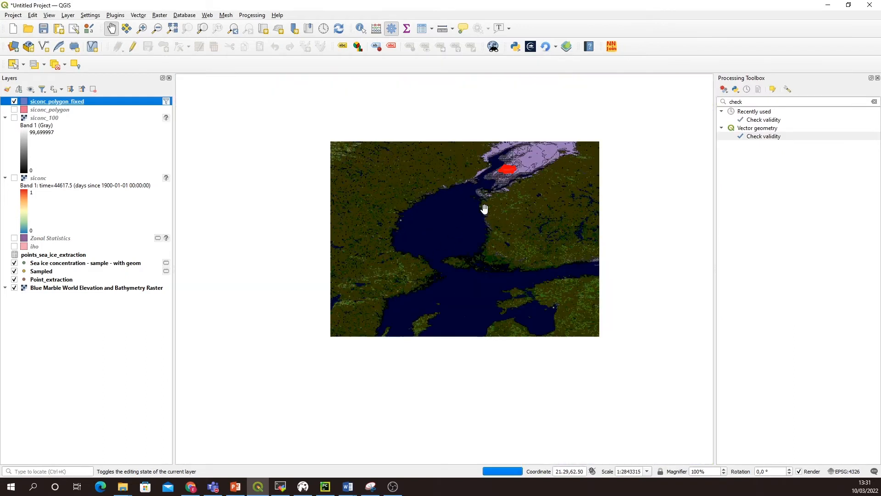
Step: Dissolve the filtered siconc_polygon_fixed polygons into a temporary layer, with no dissolve field selected
left_click_drag(553, 202, 465, 228)
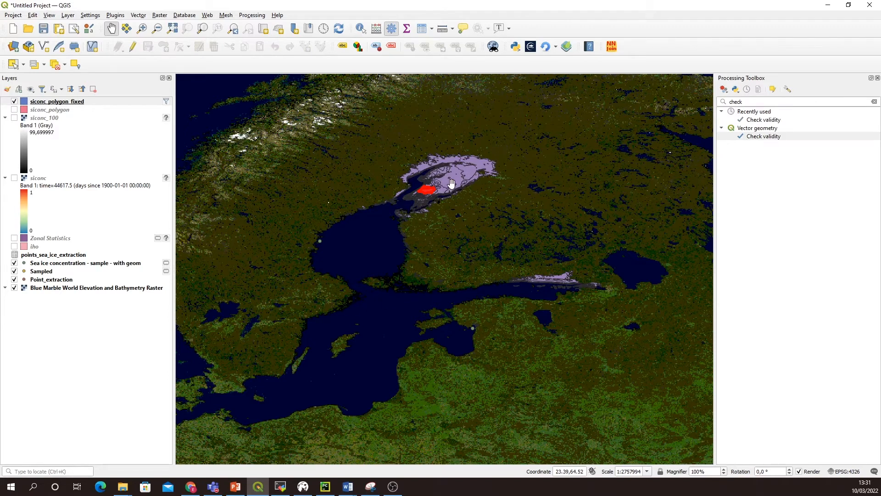
scroll(452, 183, "up", 2)
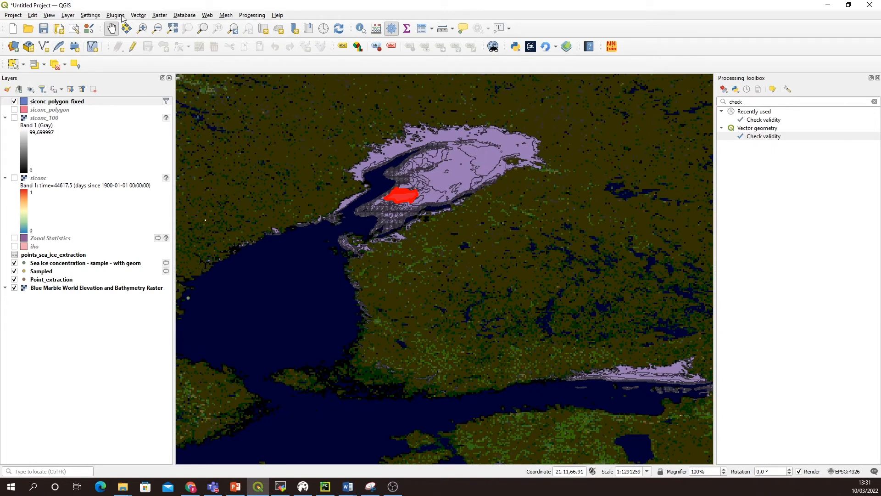
left_click(138, 17)
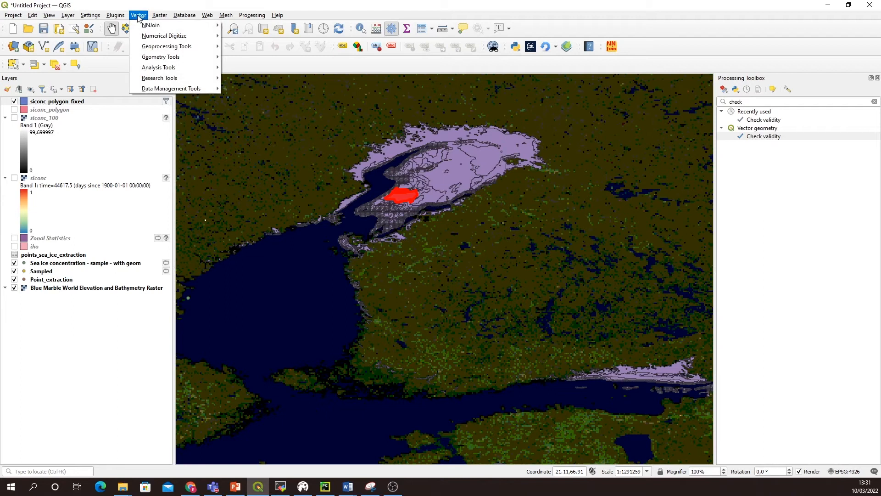
mouse_move(179, 46)
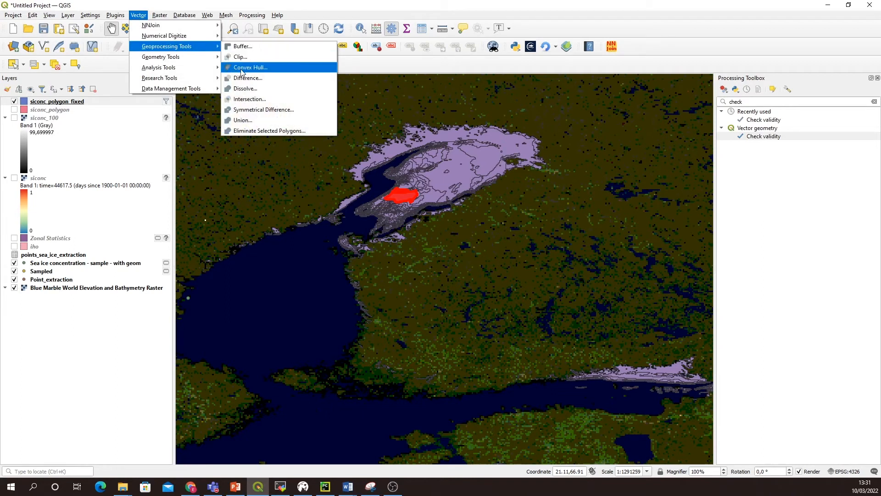
left_click(258, 91)
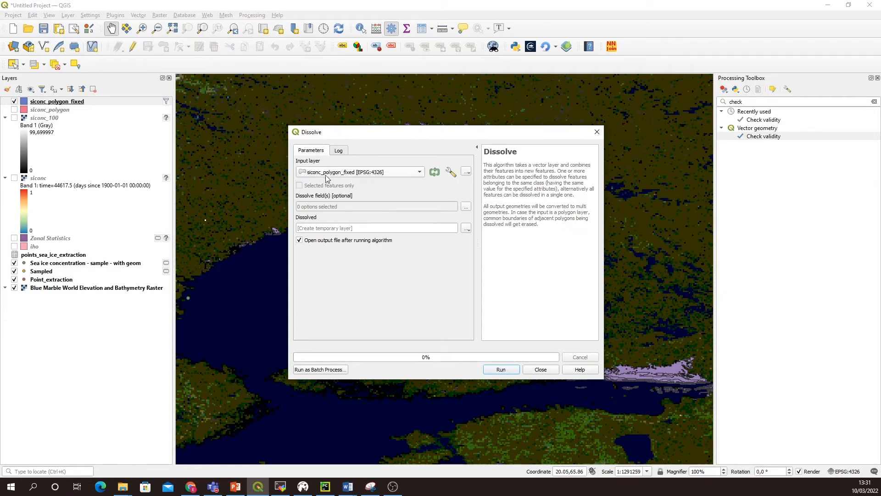
left_click(502, 370)
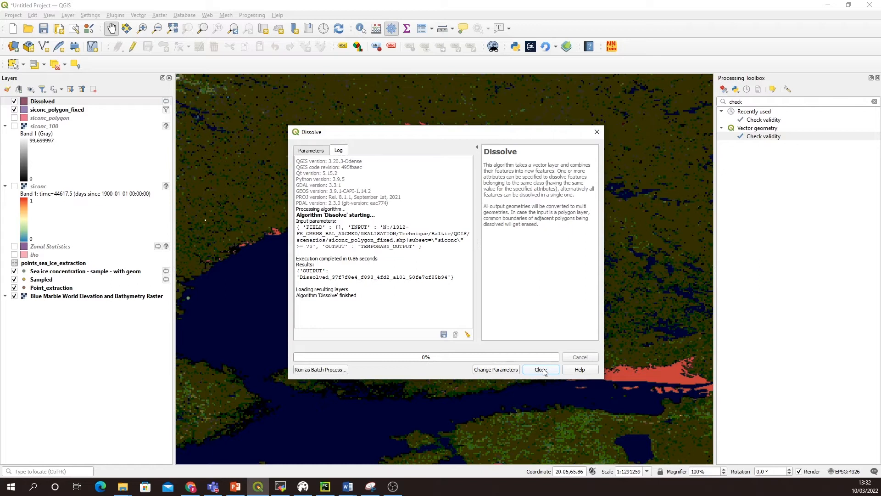
left_click(542, 371)
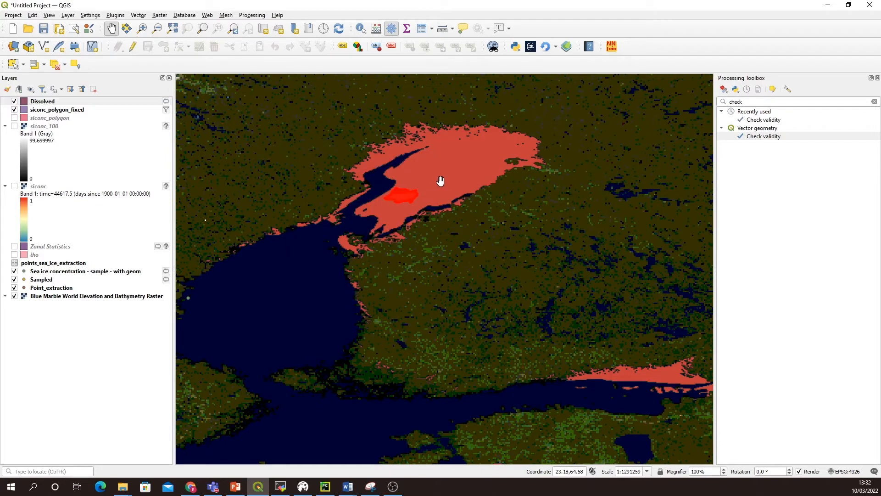
left_click_drag(430, 94, 437, 181)
left_click_drag(429, 217, 390, 153)
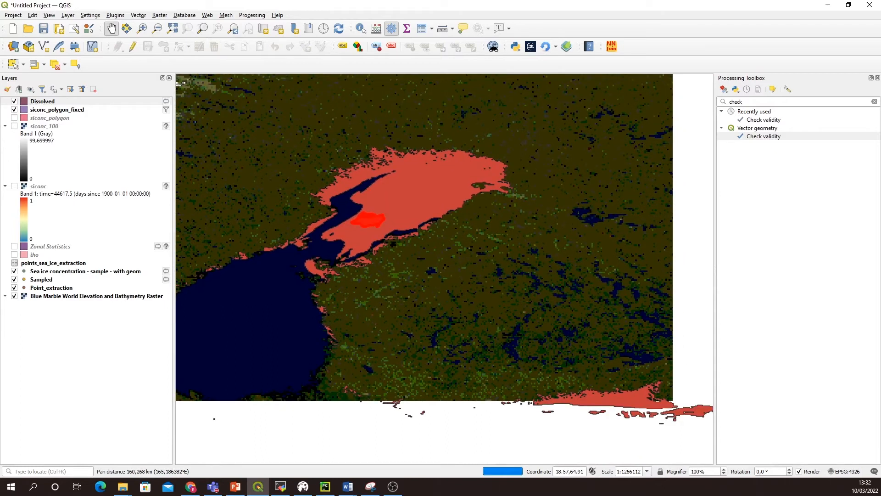
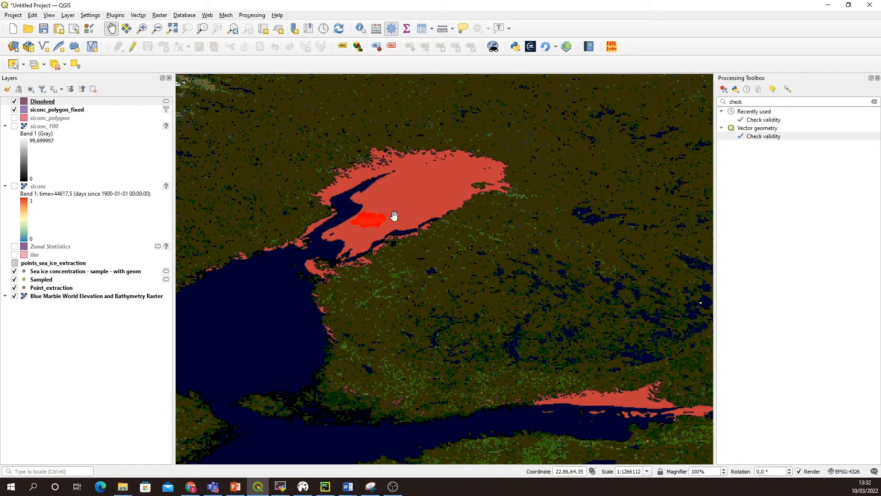
Step: Start editing the Dissolved layer and open its layer properties at the list of fields
left_click_drag(434, 219, 375, 202)
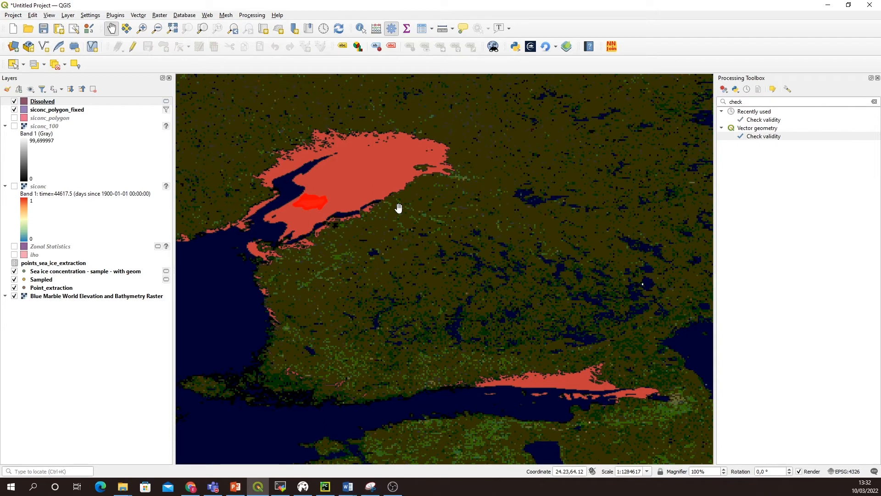
left_click(57, 104)
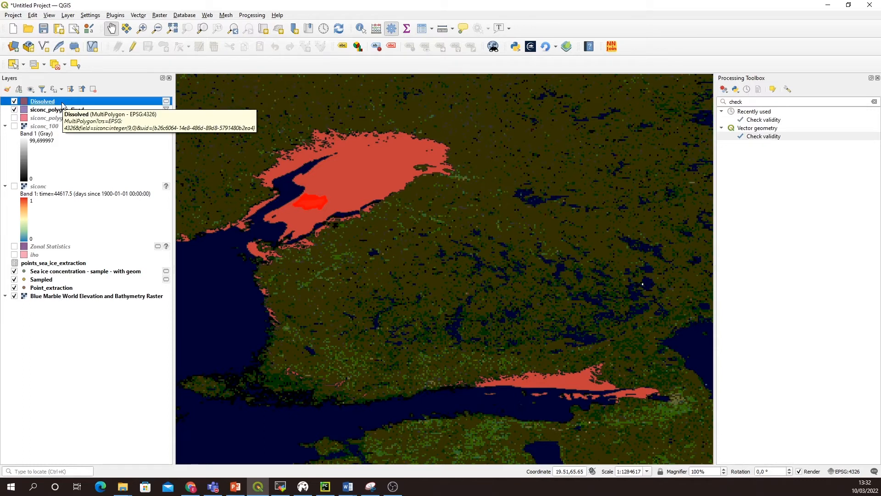
left_click(131, 47)
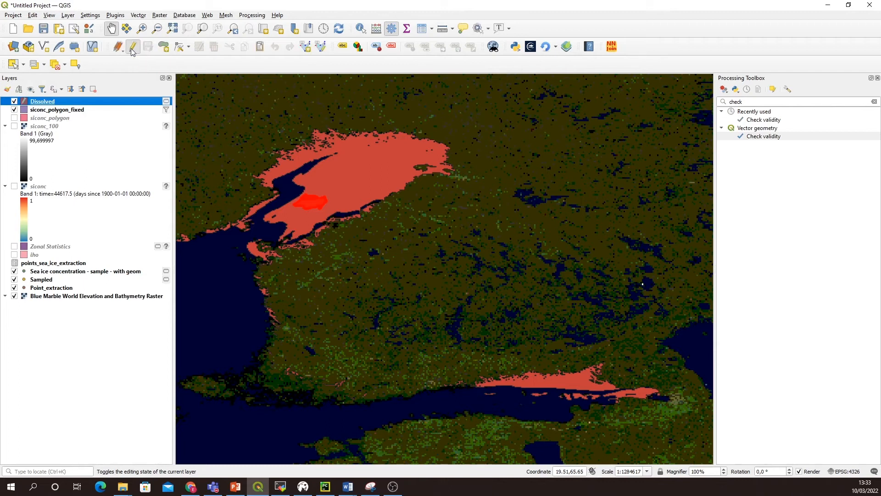
right_click(63, 102)
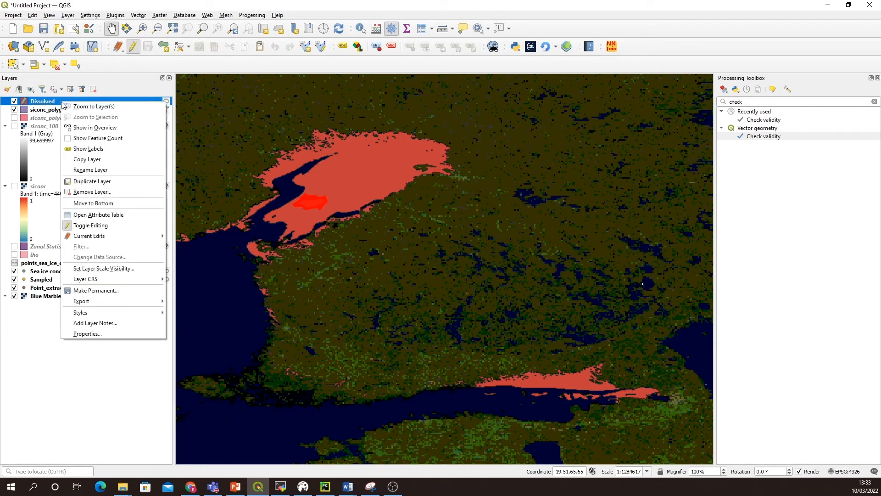
left_click(88, 334)
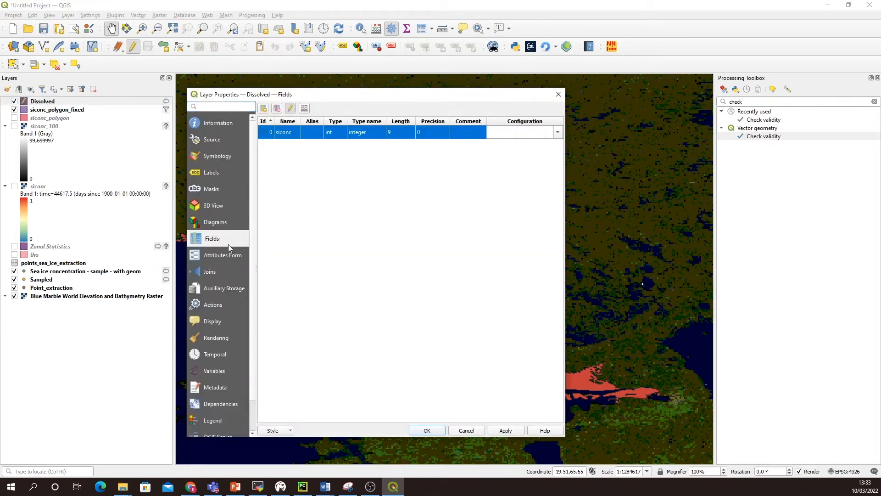
Step: Open the field calculator for the Dissolved layer and name the new whole-number field area_km
left_click(304, 110)
left_click_drag(535, 109, 359, 136)
left_click(354, 191)
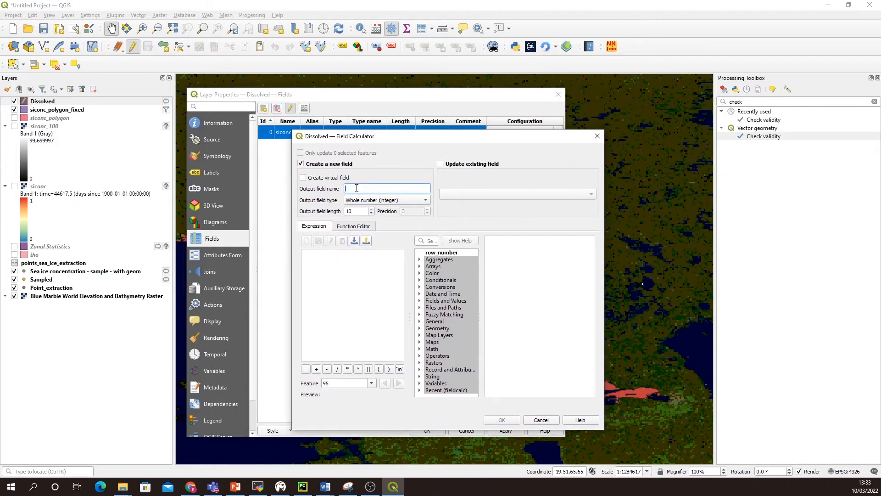
type("area_km")
Step: Calculate the area_km field with the expression $area * 10^-6
left_click(319, 261)
type("$")
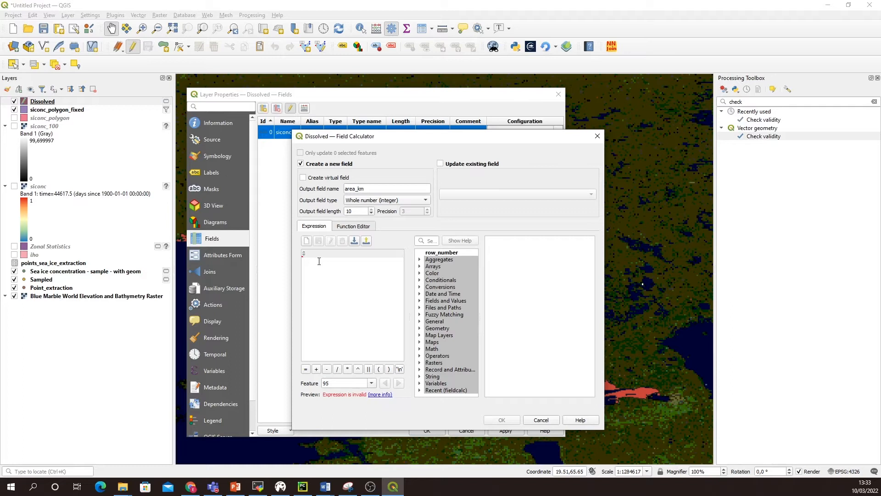
type("area * 10")
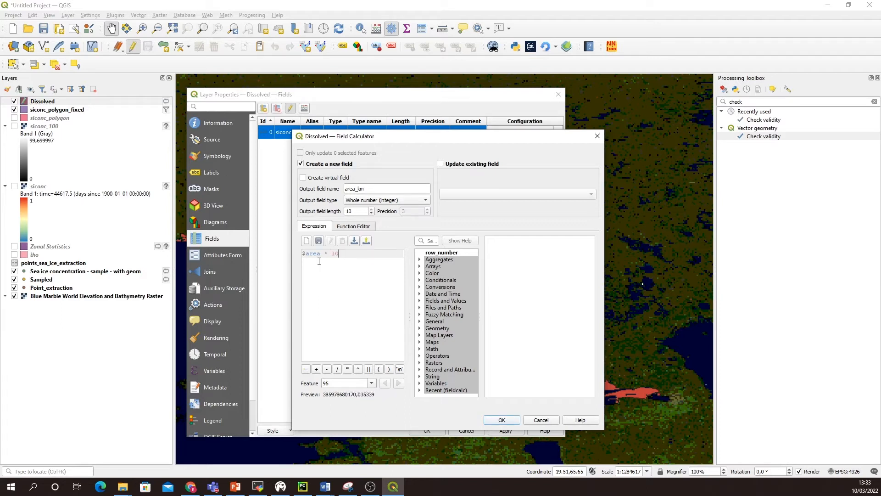
type("$")
key("BackSpace")
type("^-6")
left_click(503, 420)
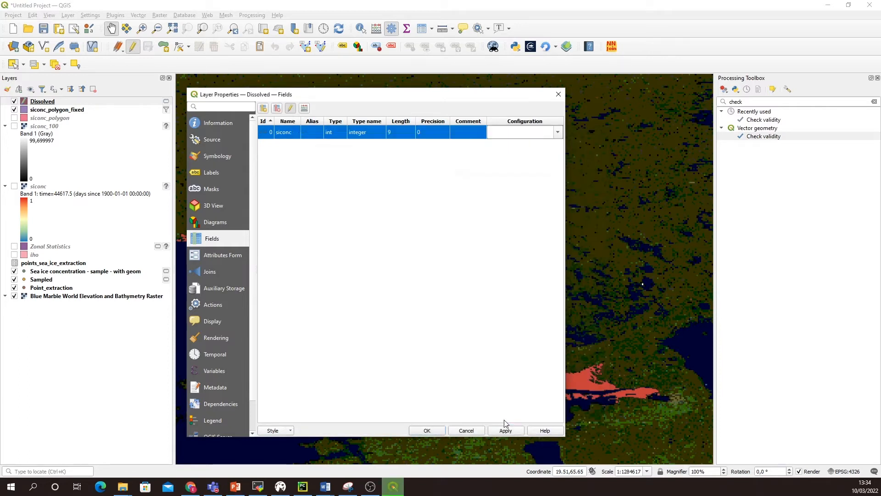
Step: Accept the layer properties, stop editing the Dissolved layer and save its changes
left_click(423, 431)
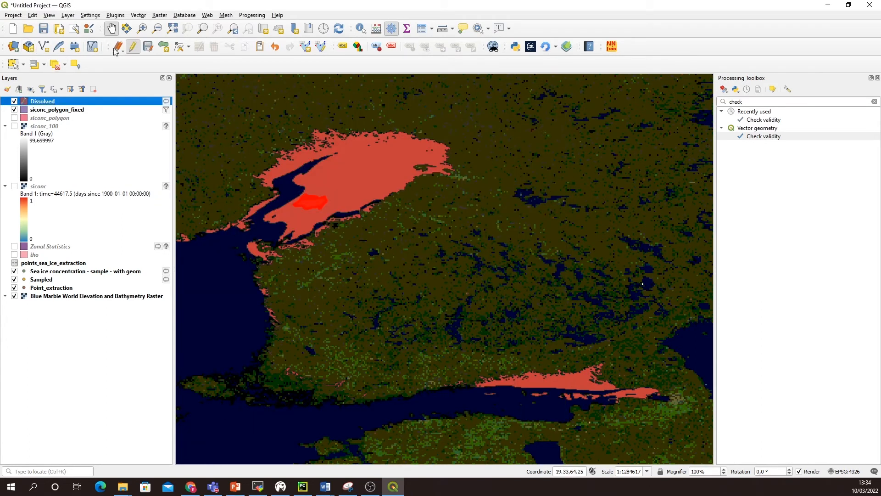
left_click(133, 47)
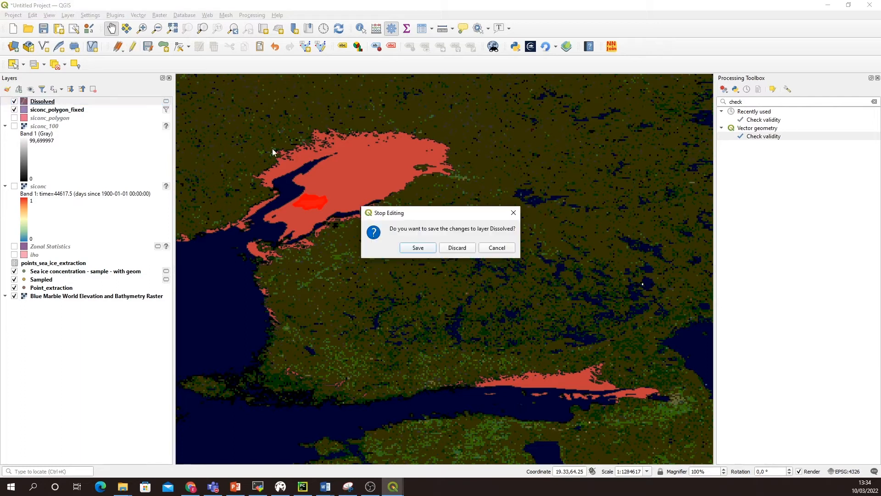
left_click(424, 250)
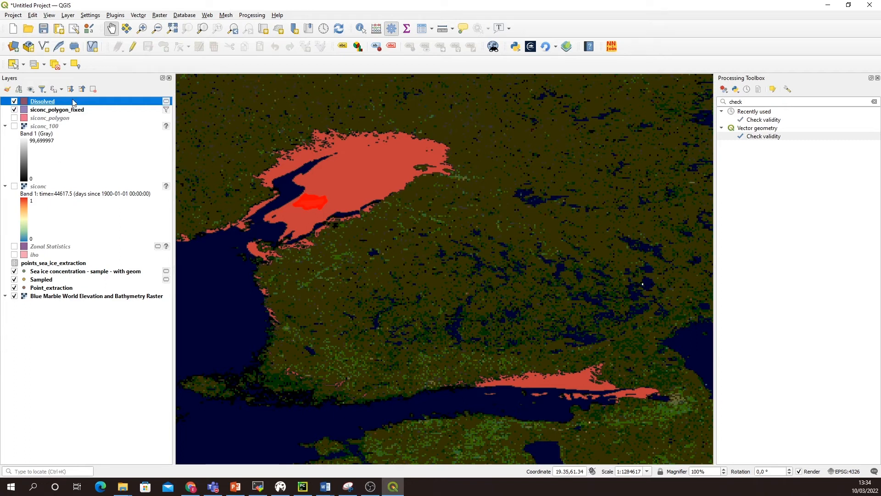
Step: Check the siconc and area_km values in the Dissolved layer's attribute table, and close the table
right_click(72, 102)
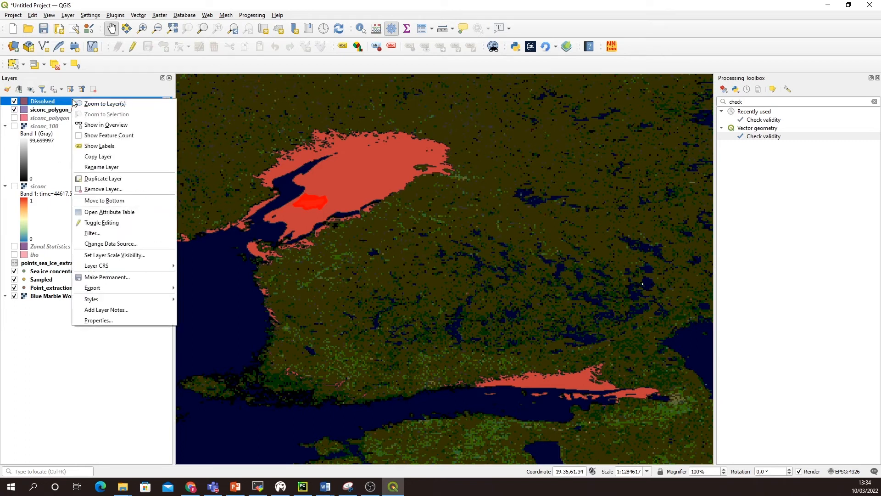
left_click(105, 214)
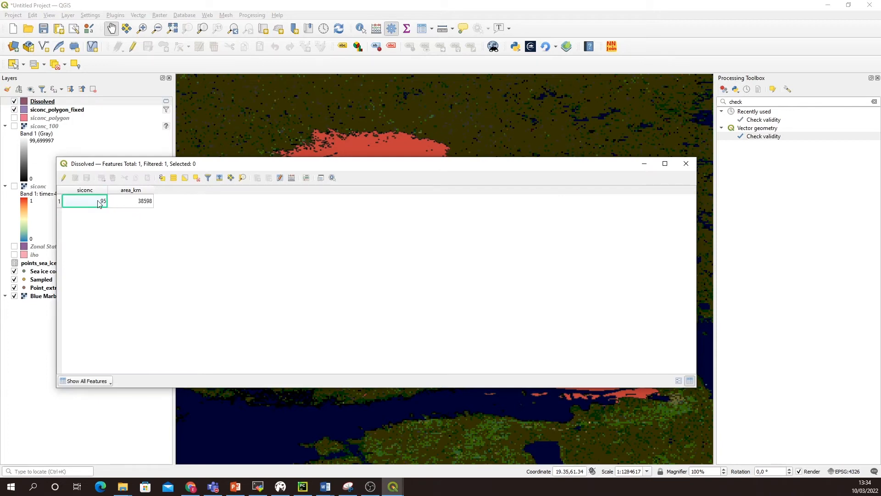
left_click(123, 205)
left_click(104, 206)
left_click(136, 206)
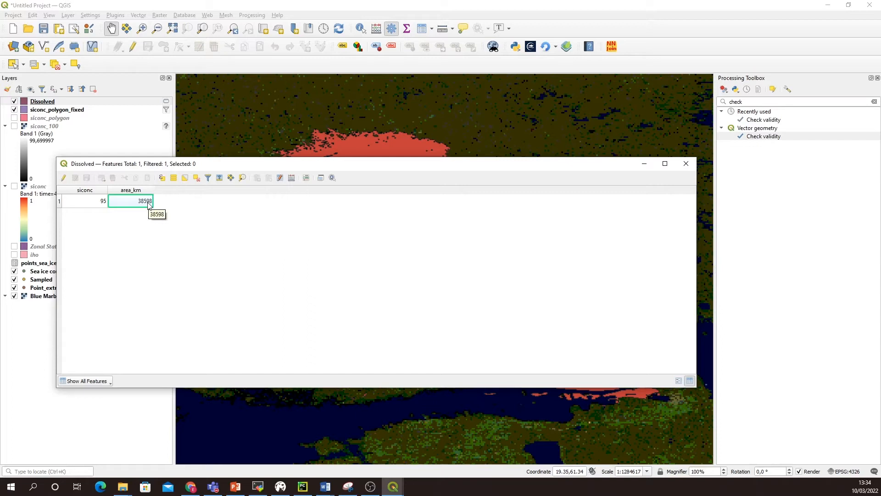
left_click(686, 164)
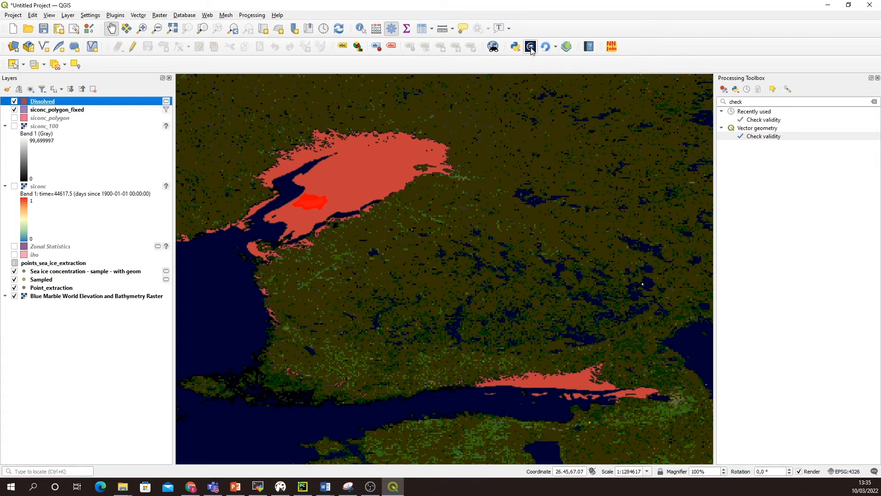
Step: In NetCDF2GIS, remove the listed NetCDF file and load bal-analysis-forecast-phy-seaice-dailymeans_2702-0403.nc from the advanced folder
left_click(530, 47)
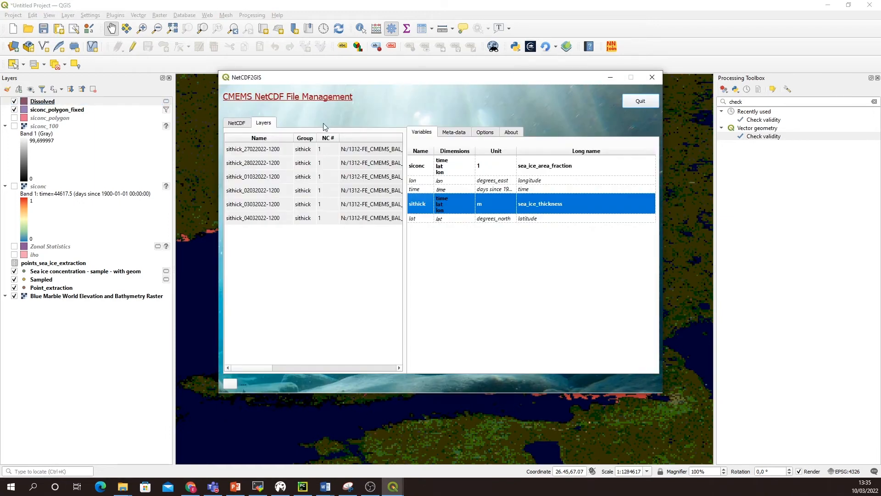
left_click(237, 123)
left_click(269, 164)
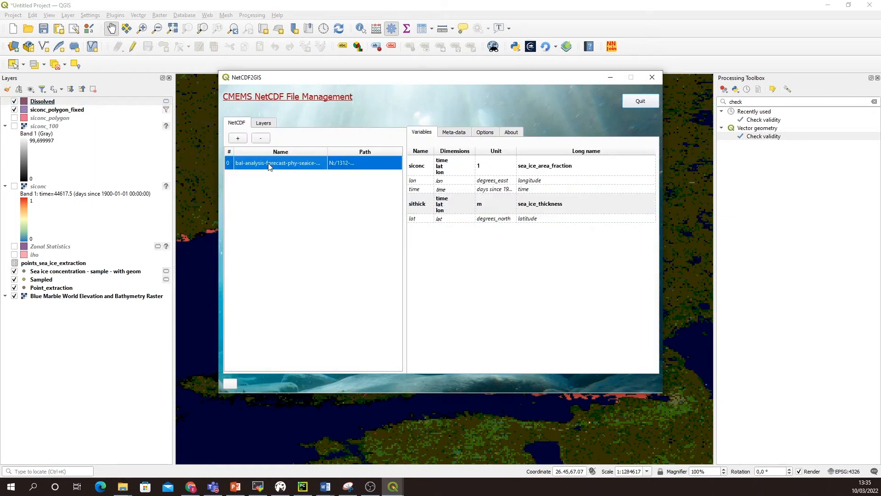
left_click(263, 139)
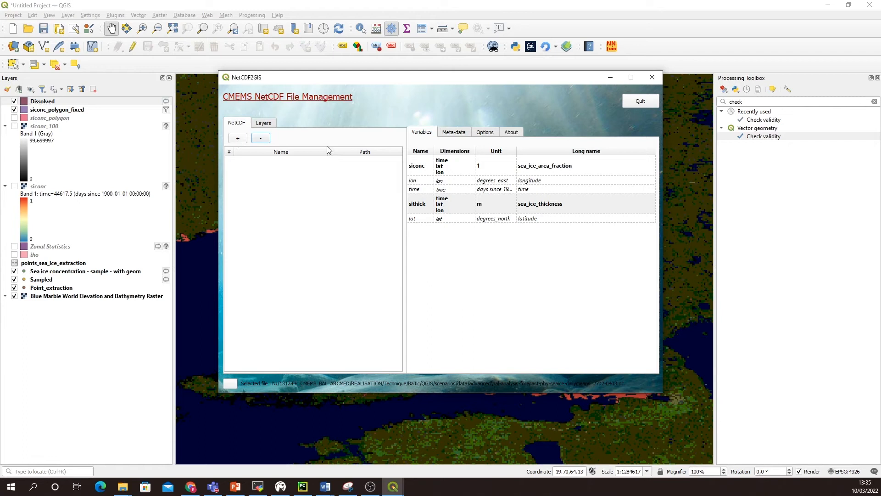
left_click(238, 139)
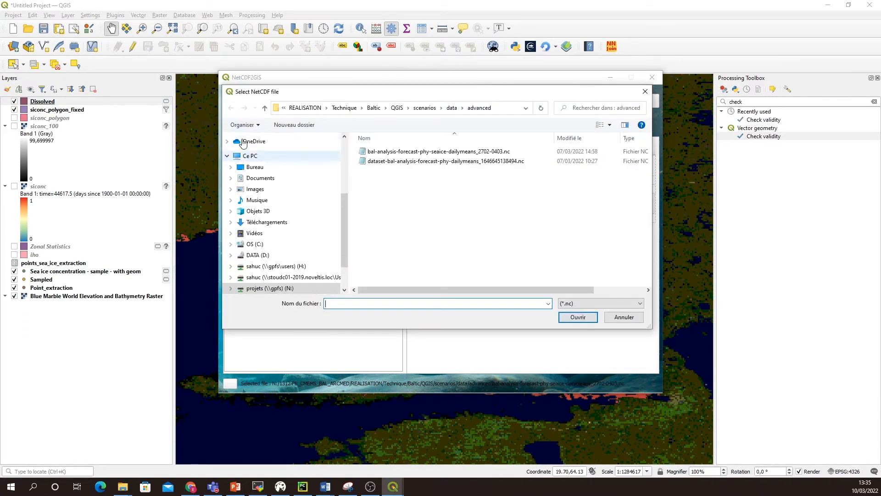
left_click(394, 154)
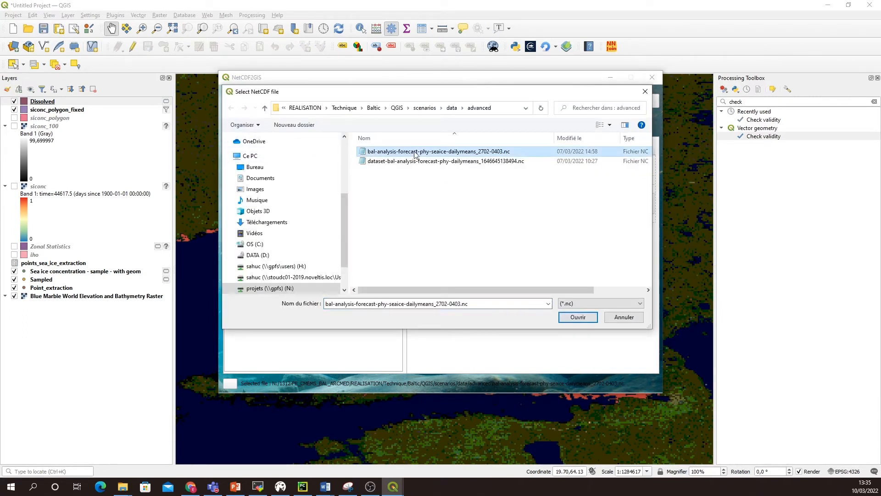
left_click(578, 317)
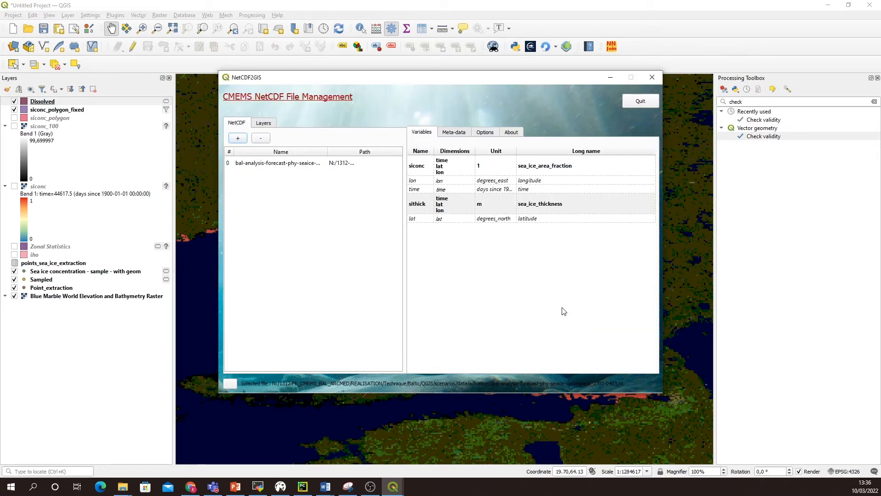
Step: Examine the loaded sea ice NetCDF file's metadata, including dimensions, coordinates and global attributes, and return to its variables
left_click(276, 166)
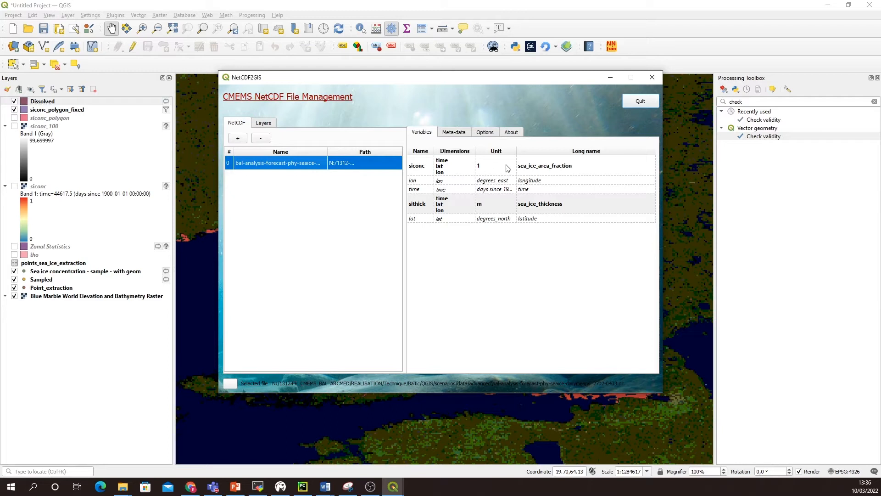
left_click(453, 132)
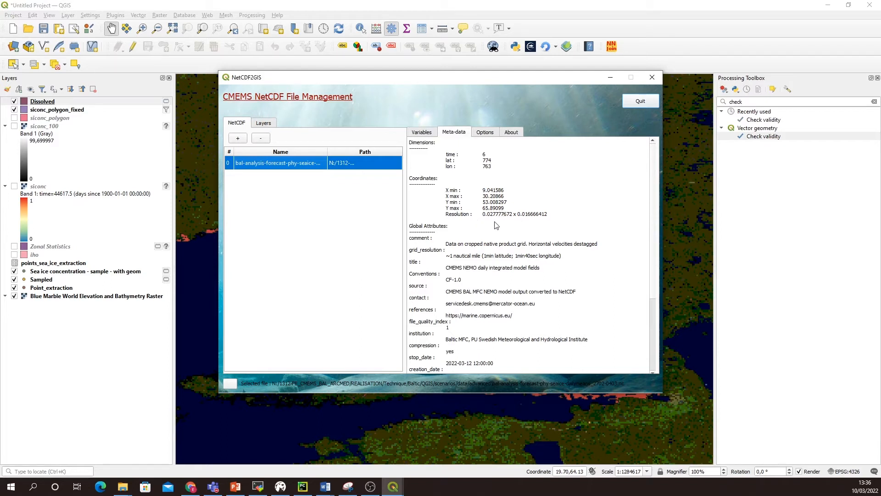
scroll(493, 229, "down", 3)
scroll(493, 228, "down", 2)
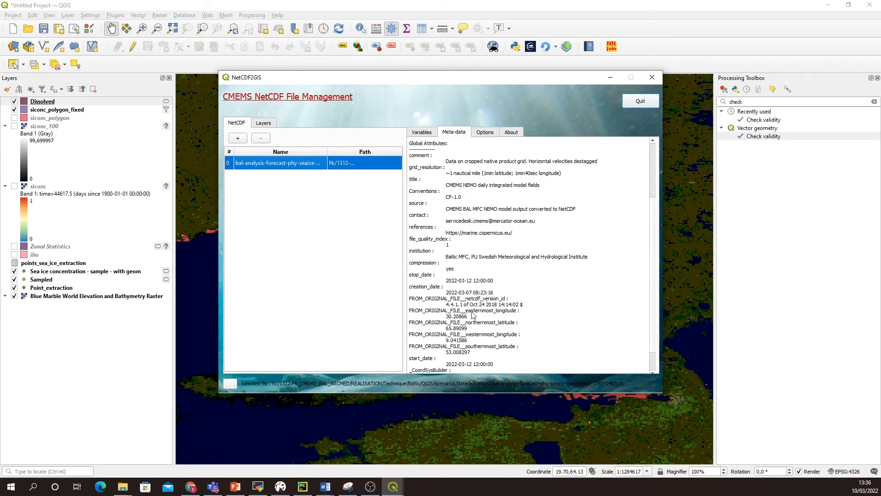
scroll(466, 269, "down", 2)
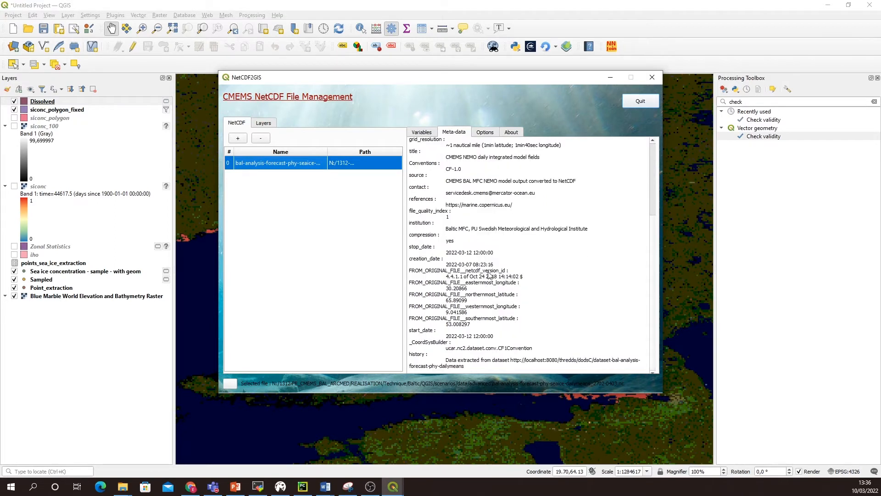
scroll(490, 275, "up", 10)
left_click(421, 131)
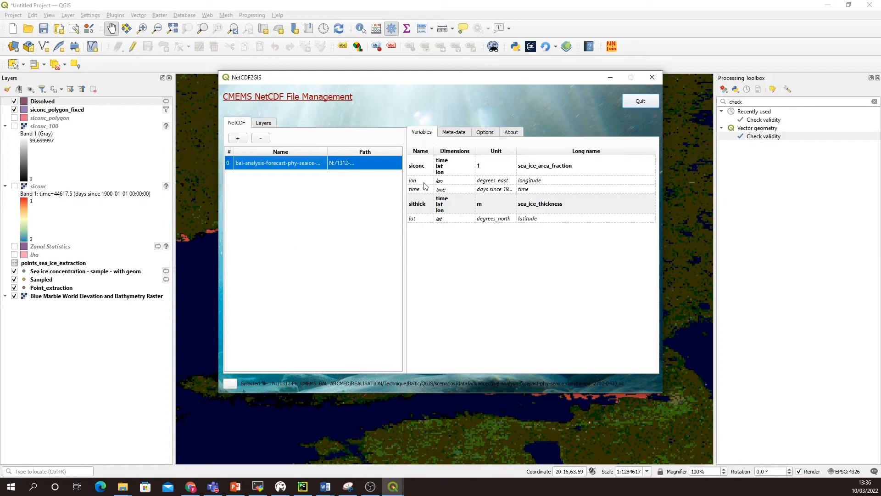
Step: Add sithick layers for all six dates, 27-02-2022 to 04-03-2022, with the spectral palette and min/max of all layers
left_click(422, 207)
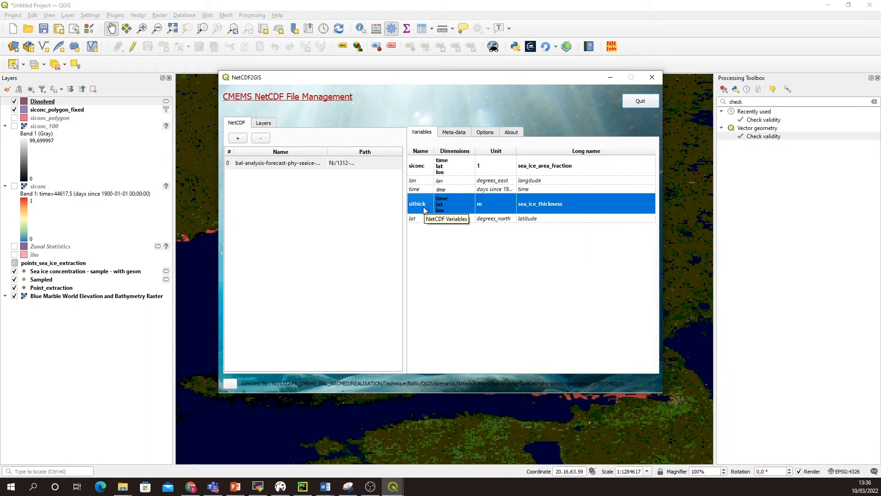
right_click(425, 211)
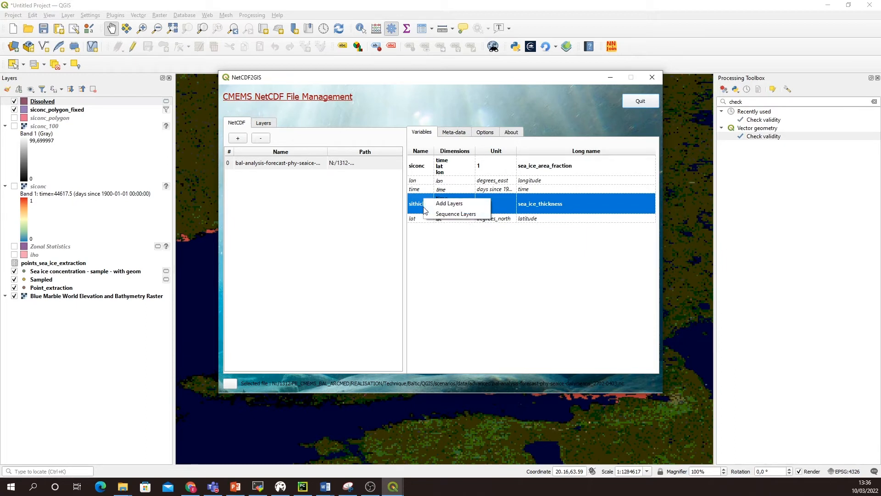
left_click(449, 205)
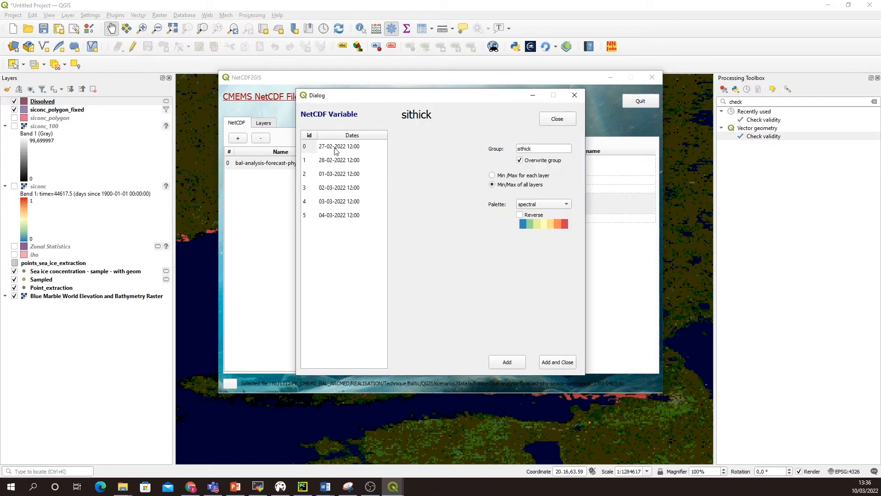
left_click(332, 150)
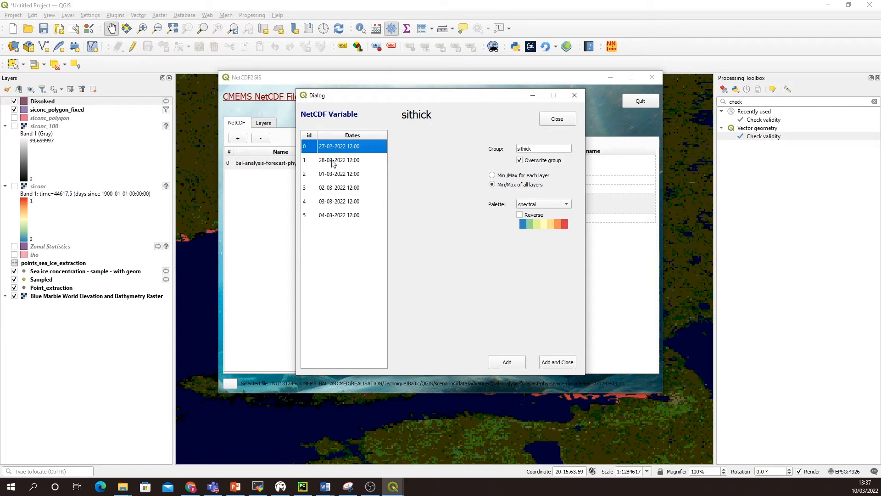
left_click(337, 215, "shift")
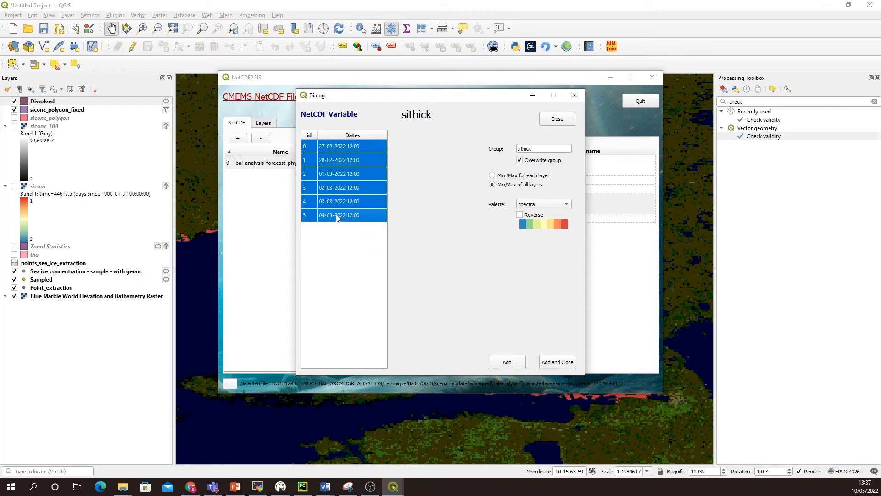
left_click(561, 363)
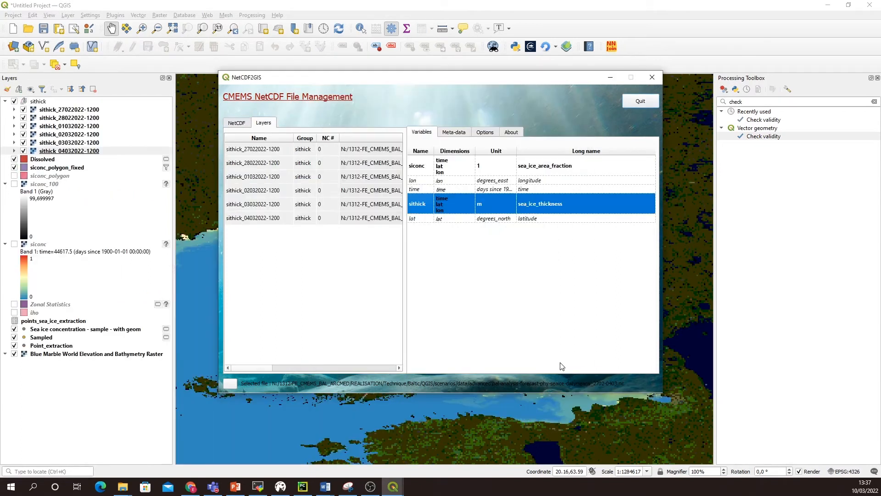
Step: Minimize NetCDF2GIS, hide the Dissolved and siconc_polygon_fixed layers, and activate the Identify Features tool
left_click(610, 79)
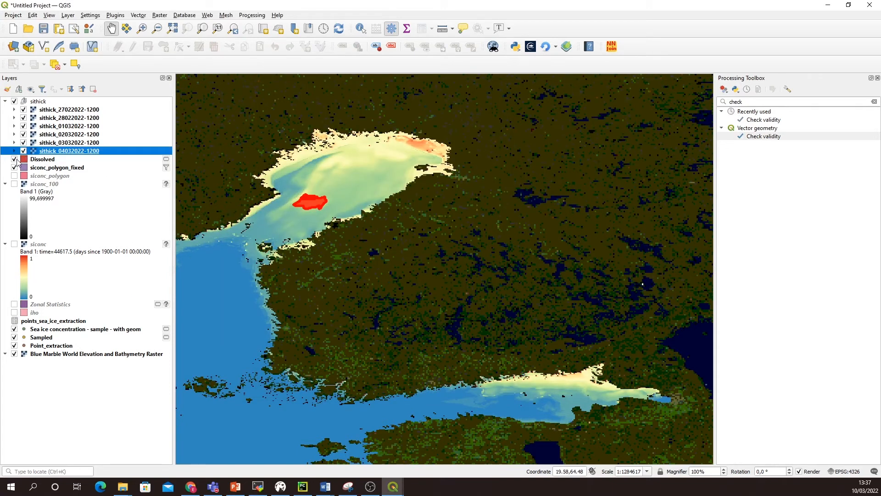
left_click(14, 160)
left_click(14, 168)
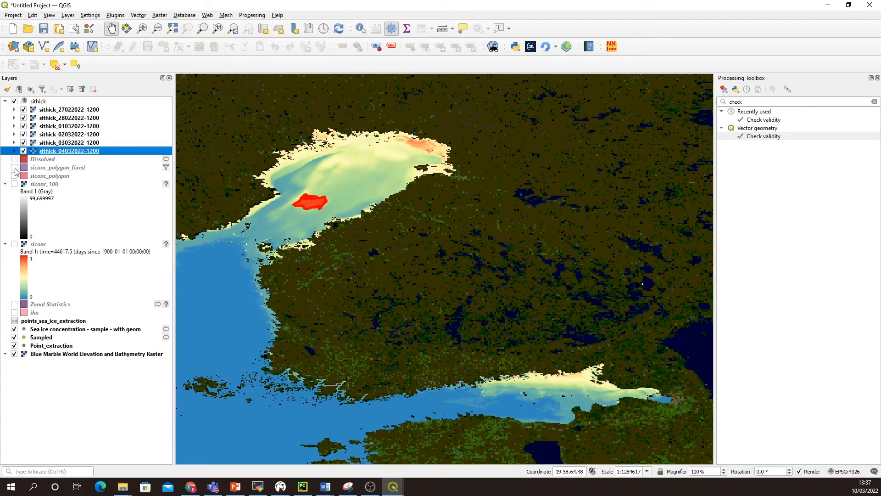
left_click(361, 29)
left_click(358, 175)
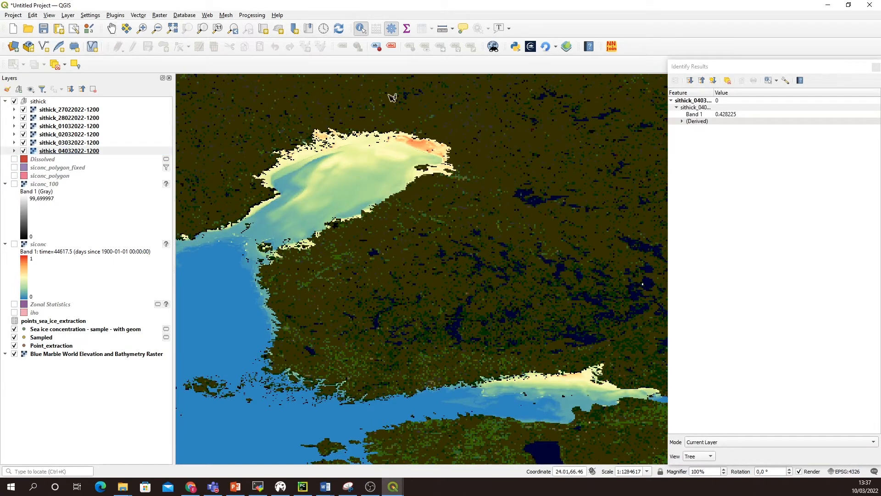
left_click(876, 67)
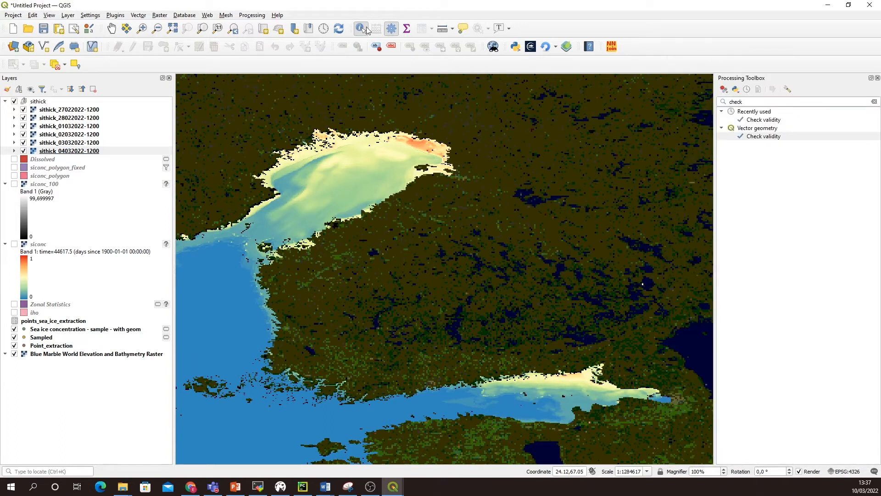
left_click(112, 29)
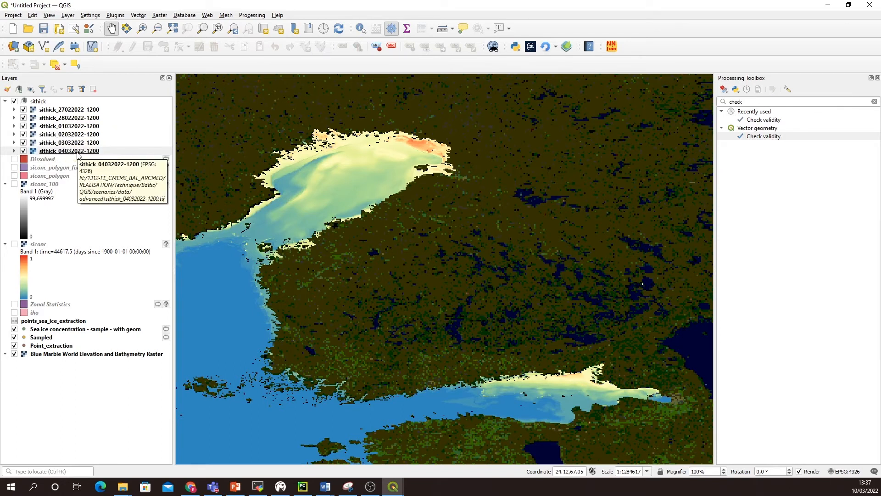
Step: Compare the daily ice thickness by hiding the sithick layers one by one from 27022022 to 03032022, and show them all again
left_click(24, 109)
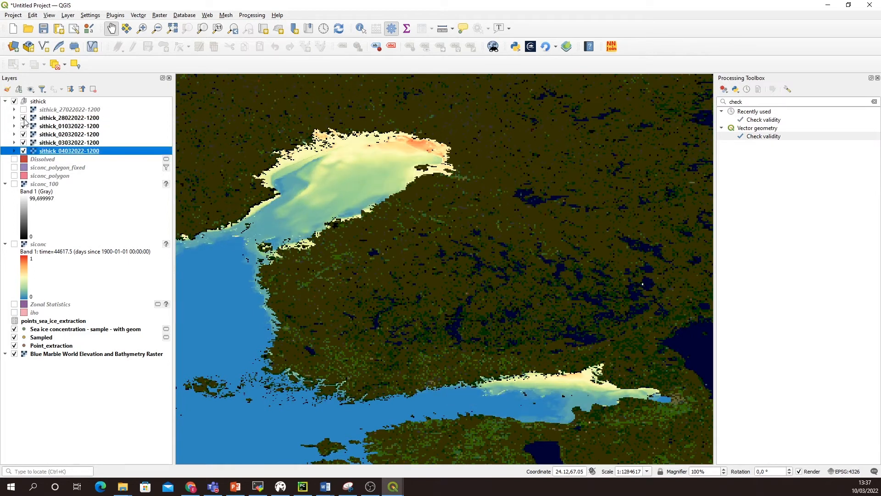
left_click(23, 118)
left_click(24, 127)
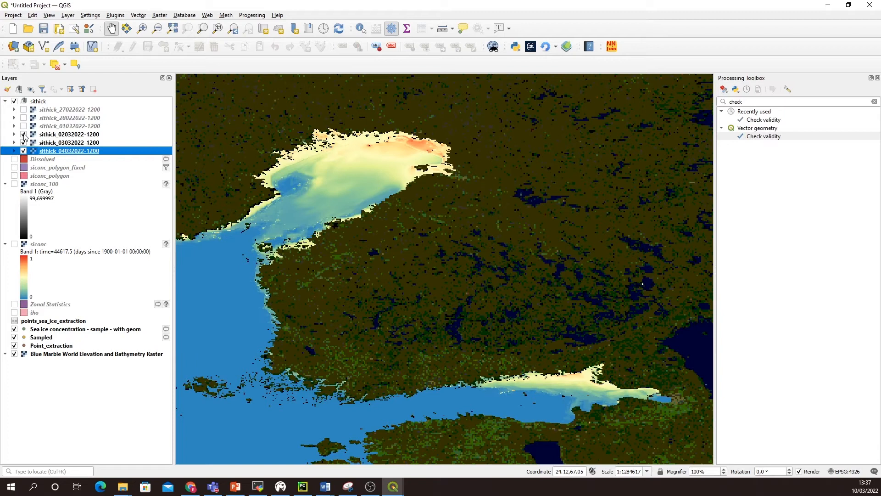
left_click(23, 135)
left_click(23, 143)
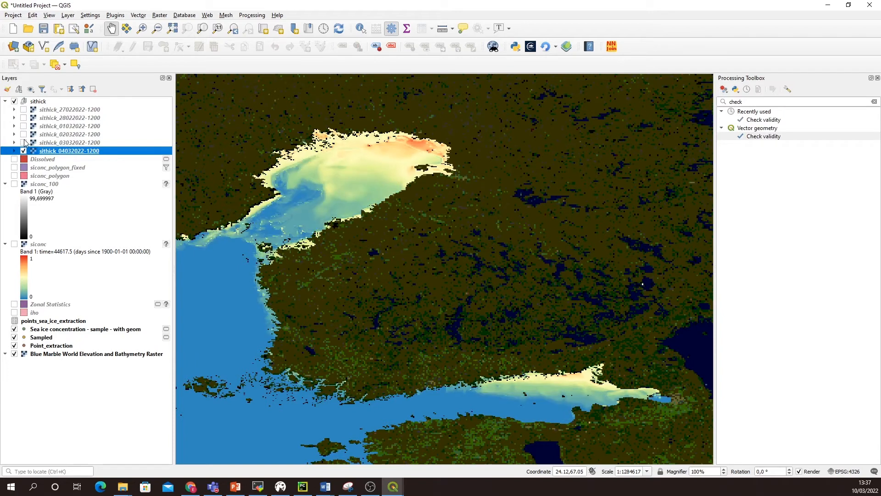
left_click(24, 109)
left_click(23, 118)
left_click(23, 126)
left_click(23, 135)
left_click(23, 143)
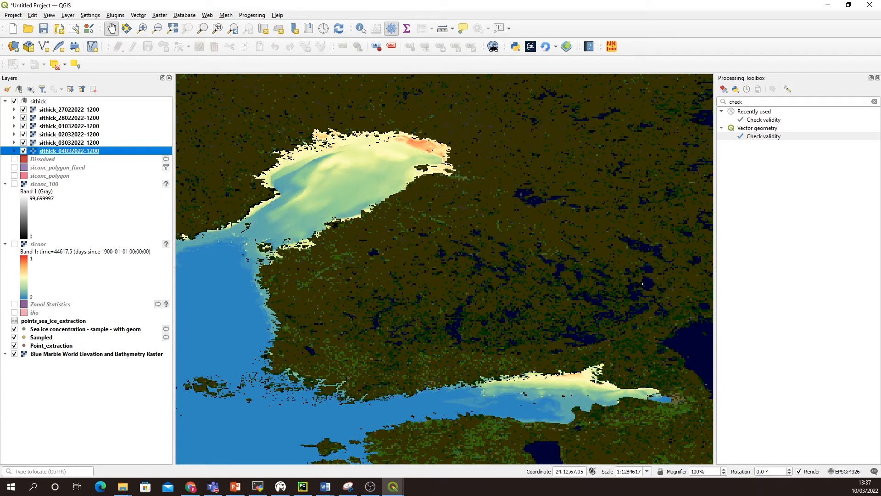
left_click(79, 111)
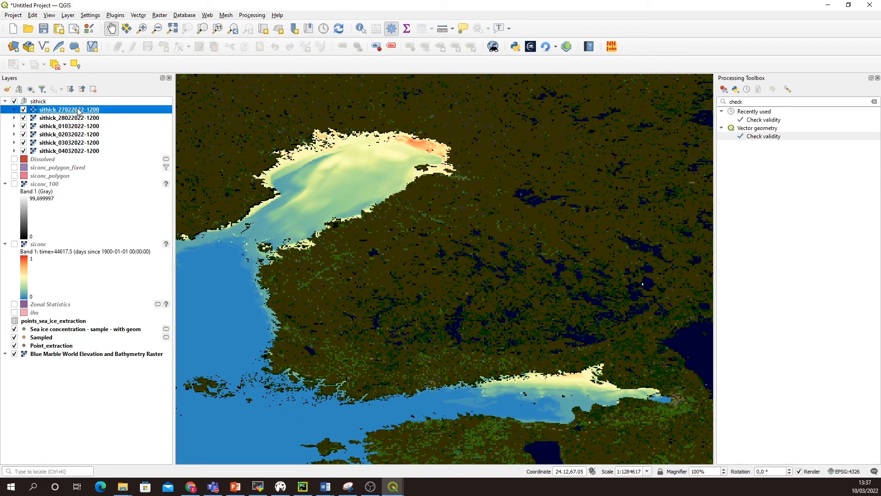
right_click(79, 110)
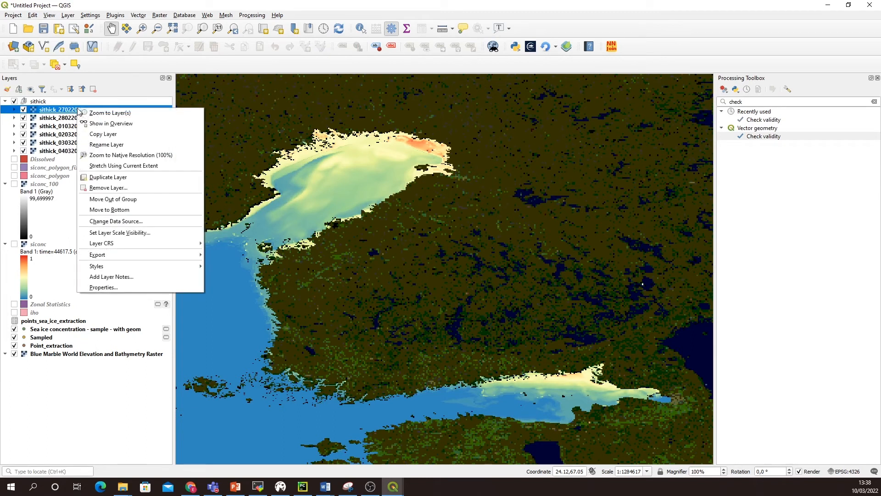
left_click(127, 287)
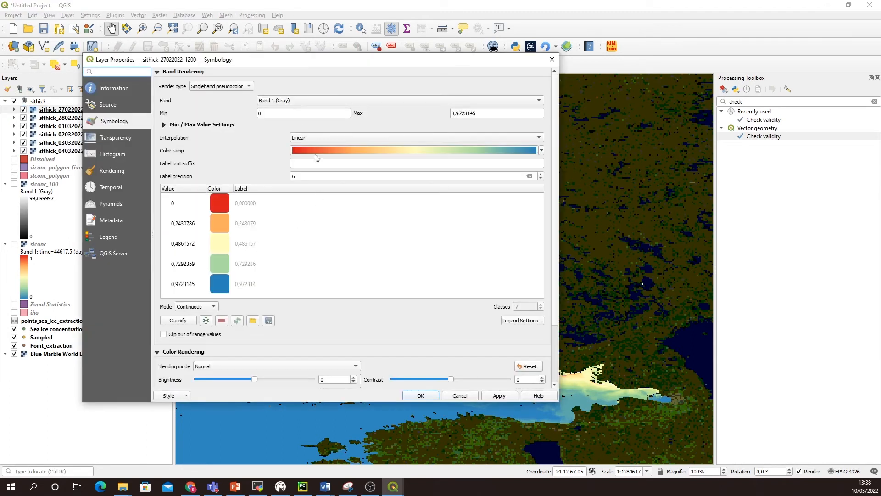
left_click_drag(488, 114, 423, 119)
type("0.9")
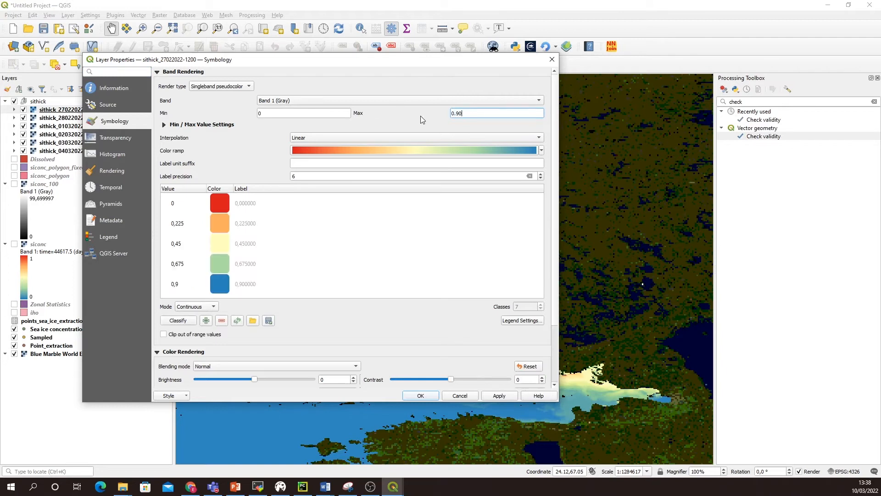
left_click(542, 151)
left_click(331, 162)
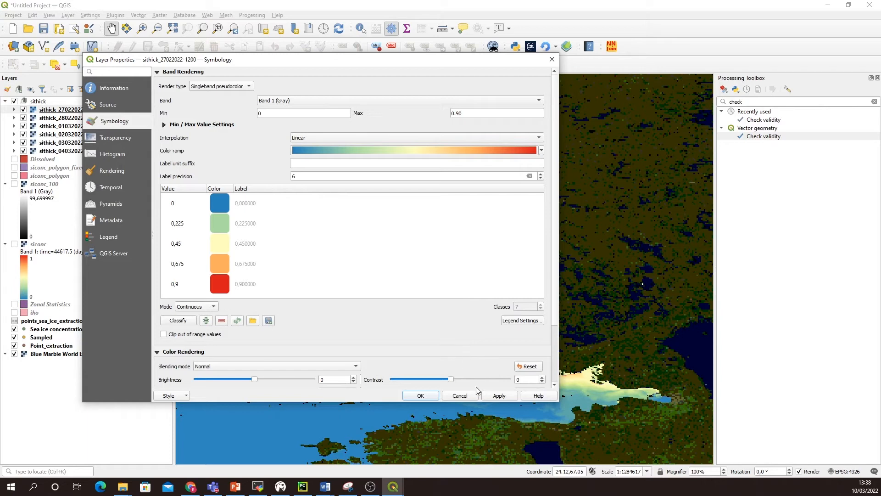
left_click(483, 396)
left_click(421, 396)
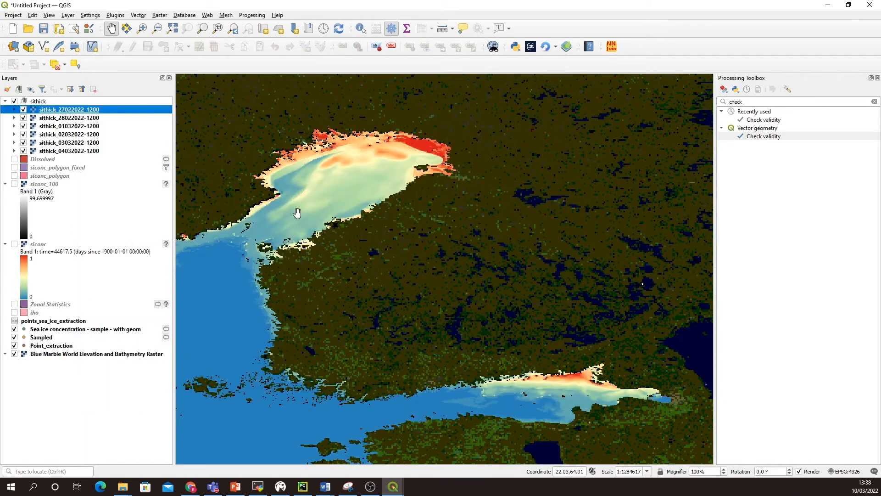
right_click(67, 111)
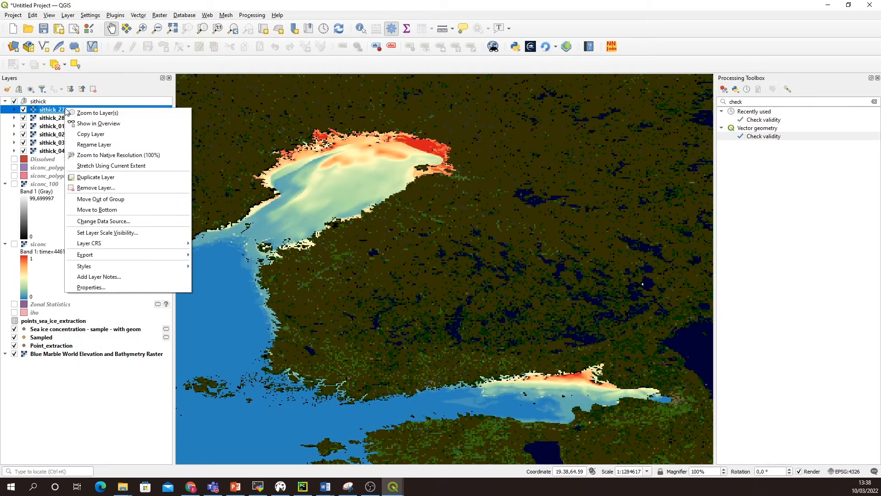
mouse_move(104, 267)
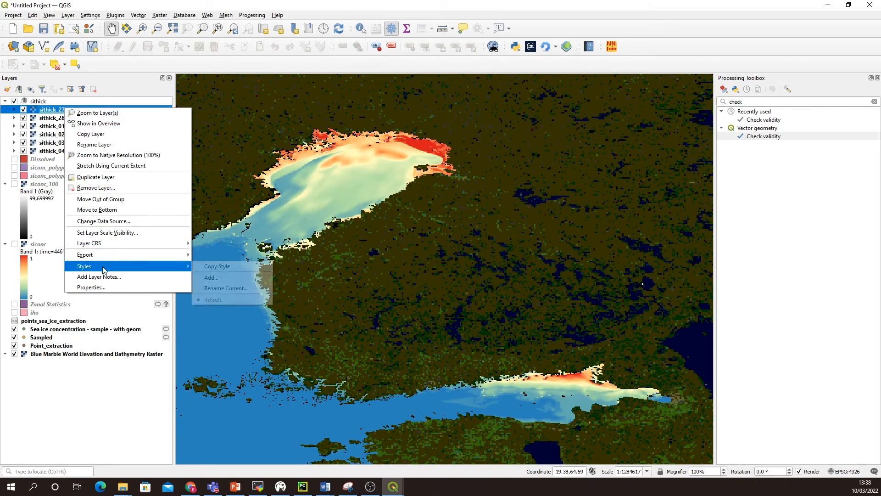
left_click(211, 266)
left_click(70, 119)
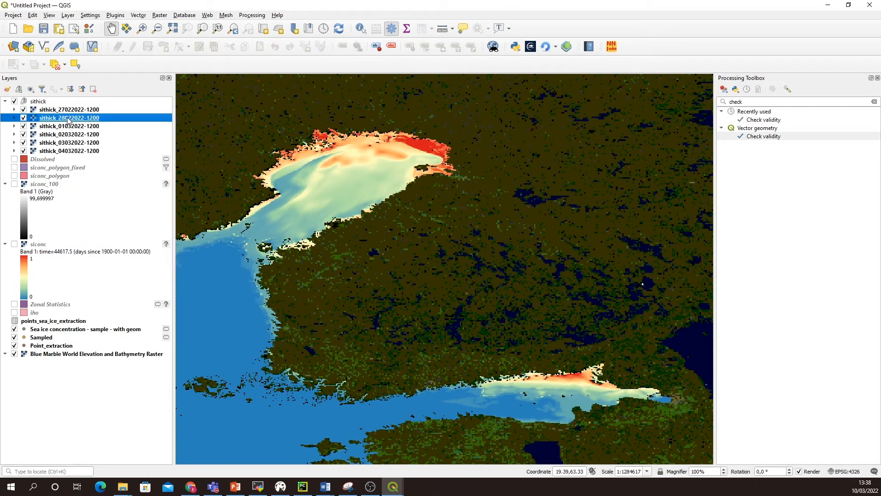
left_click(73, 151, "shift")
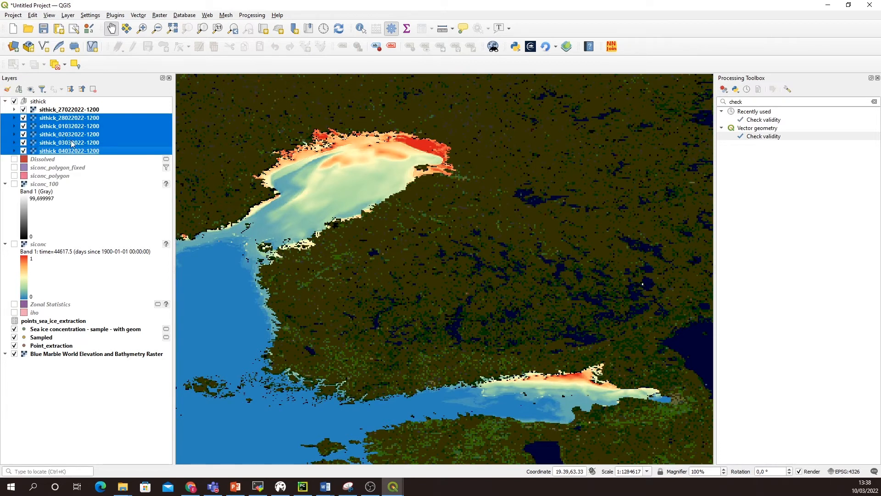
right_click(74, 152)
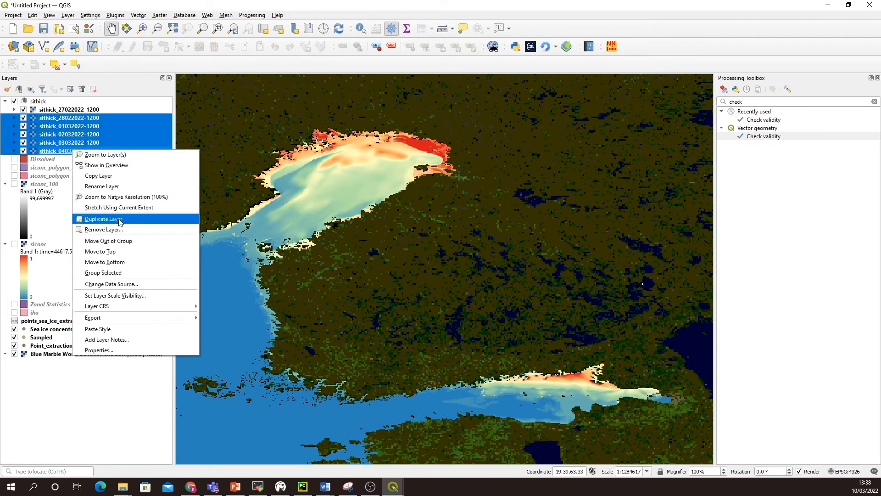
left_click(136, 330)
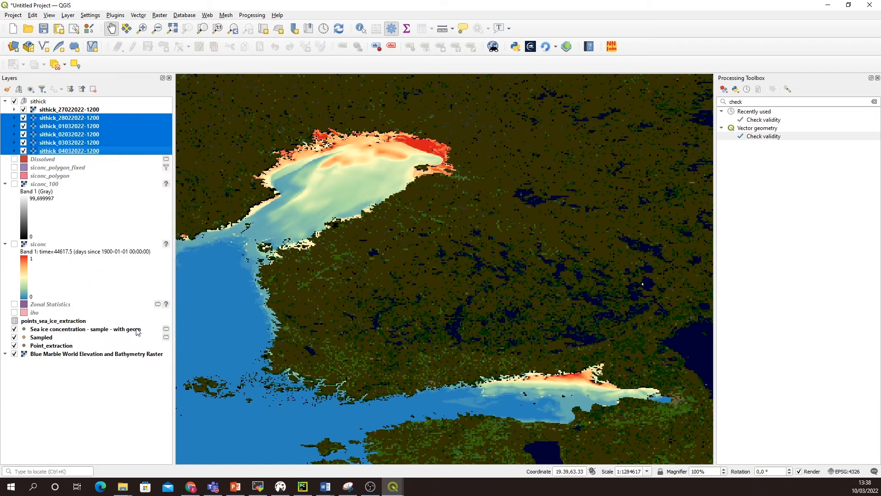
Step: Review the day-by-day thickness change with the new style by hiding the first five sithick layers in turn, and restore their visibility
left_click(23, 110)
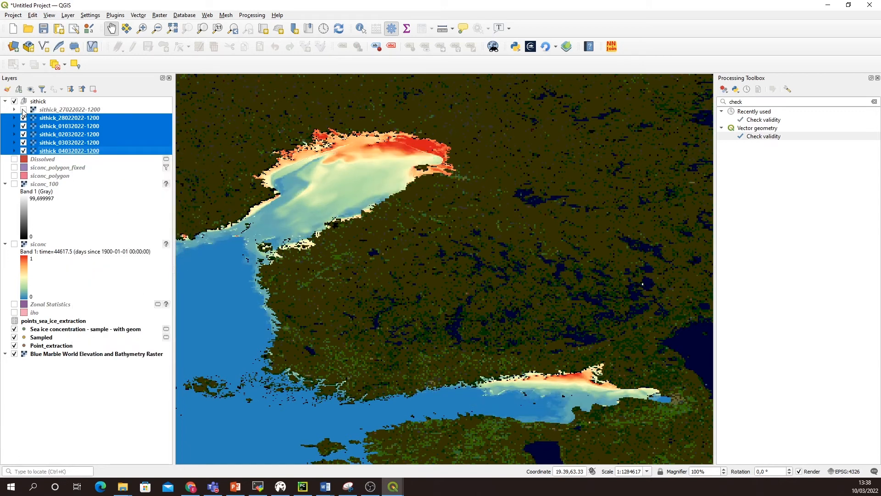
left_click(24, 110)
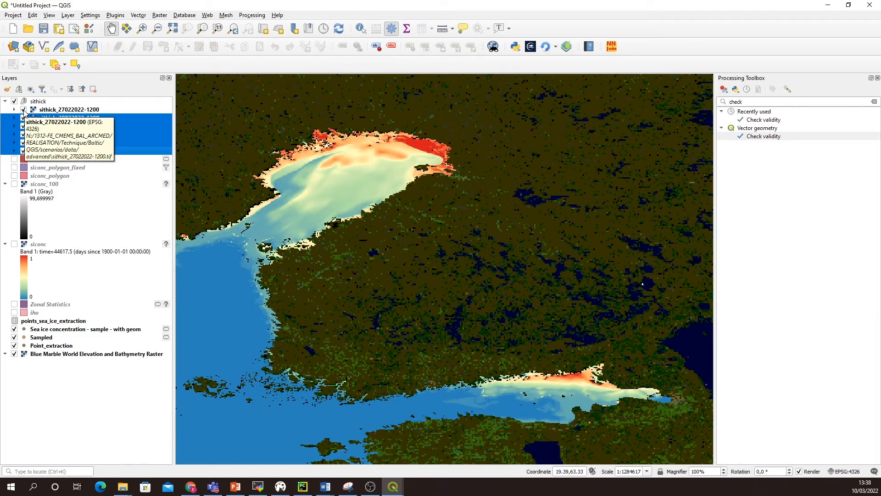
left_click(24, 110)
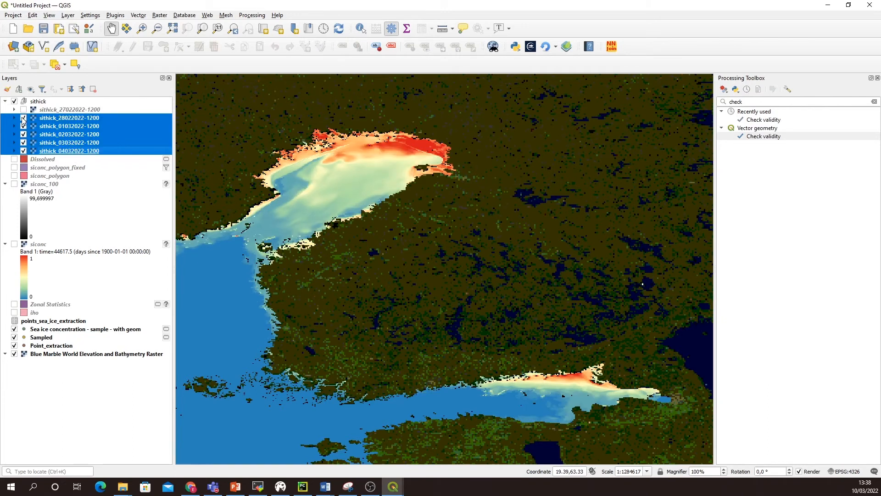
left_click(23, 118)
left_click(23, 127)
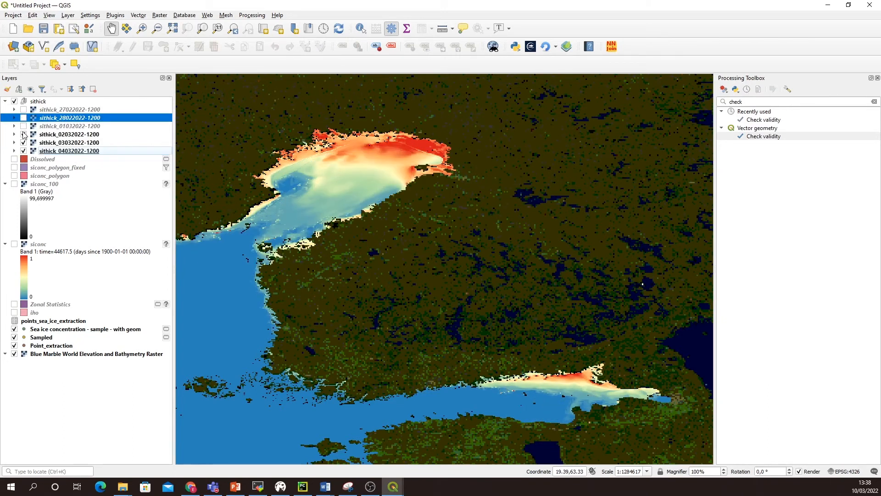
left_click(24, 135)
left_click(24, 142)
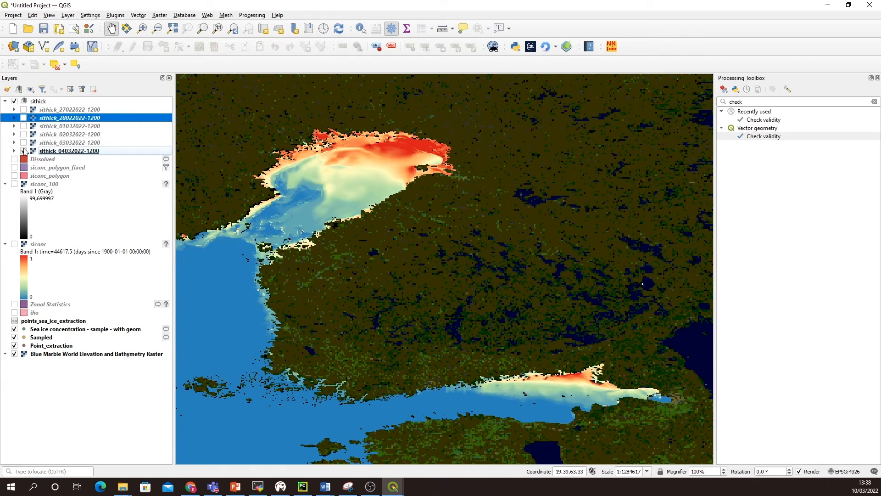
left_click(23, 110)
left_click(23, 118)
left_click(23, 126)
left_click(23, 135)
left_click(23, 143)
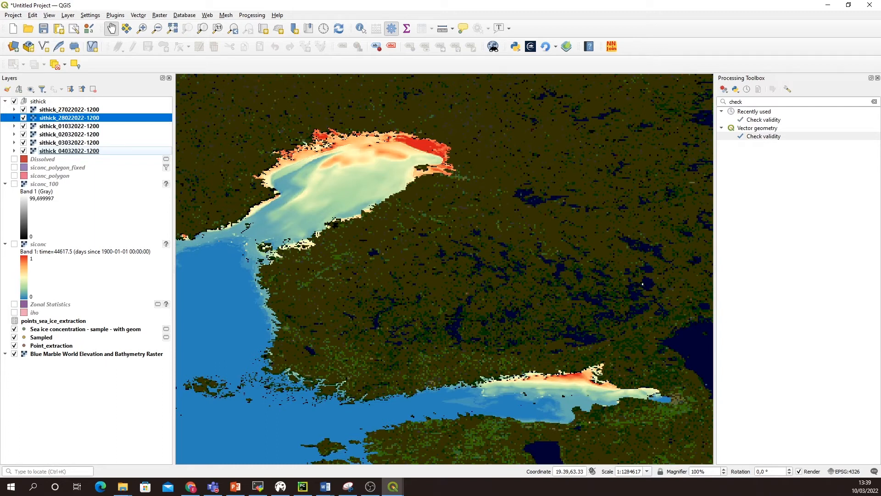
left_click(53, 112)
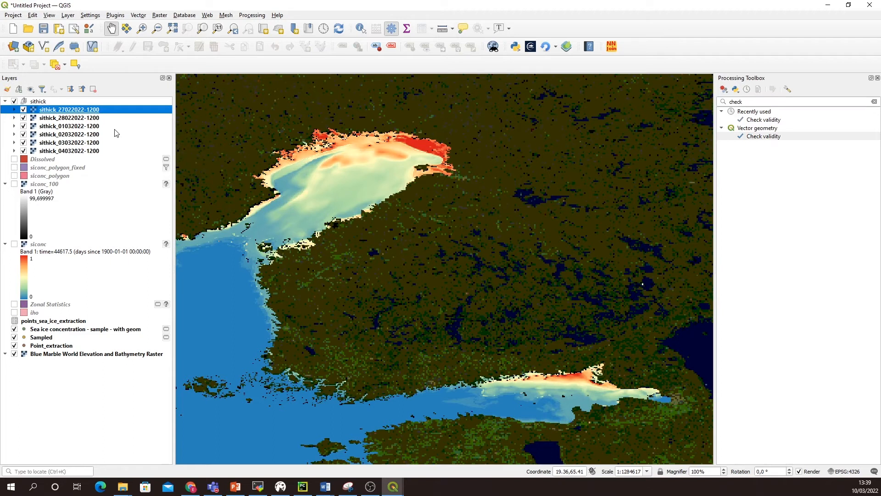
left_click_drag(748, 102, 728, 103)
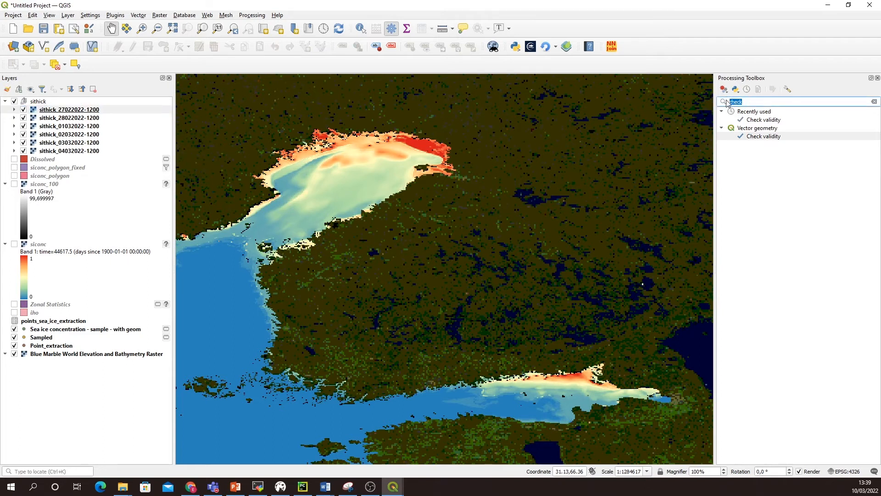
type("Recla")
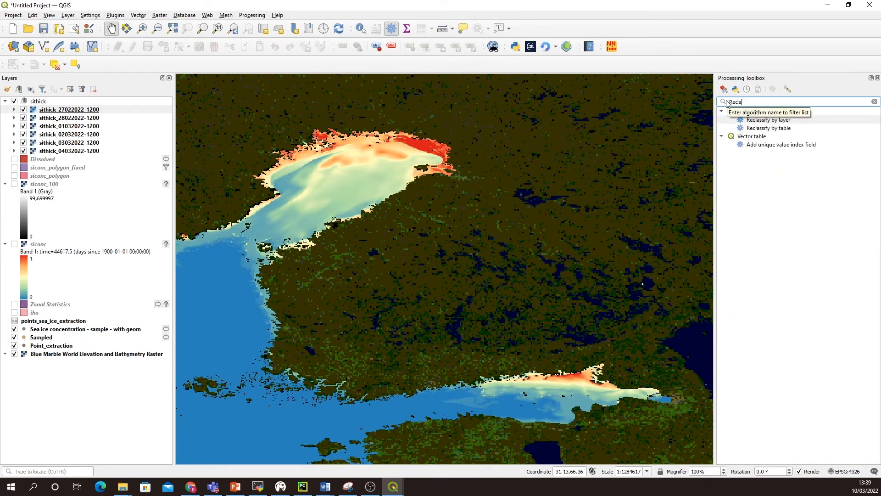
left_click(765, 131)
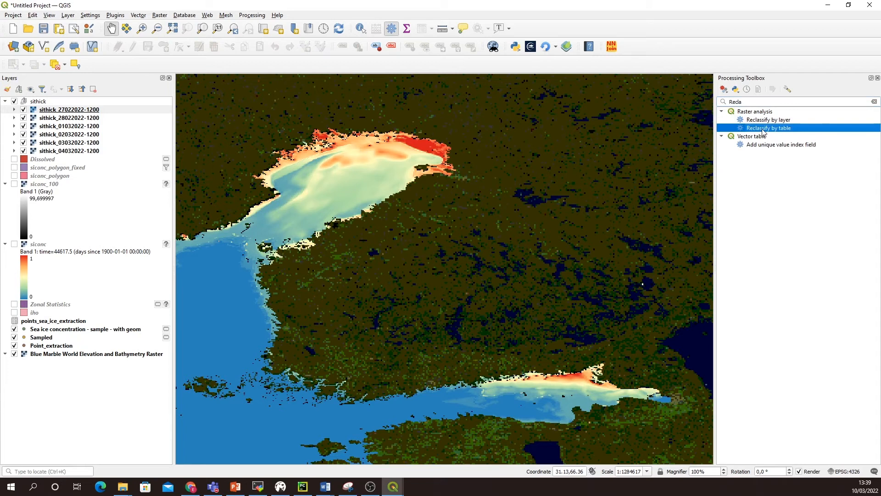
double_click(765, 130)
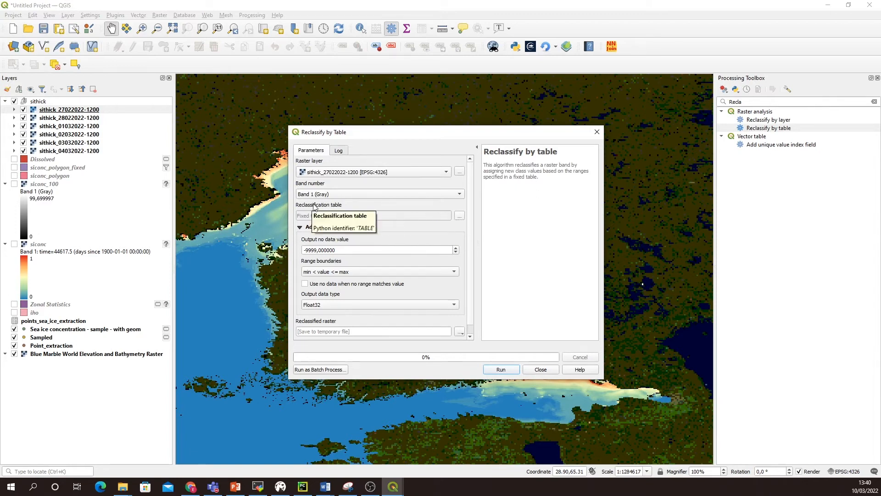
Step: Open the reclassification table for editing and add six empty rows to it
left_click(460, 216)
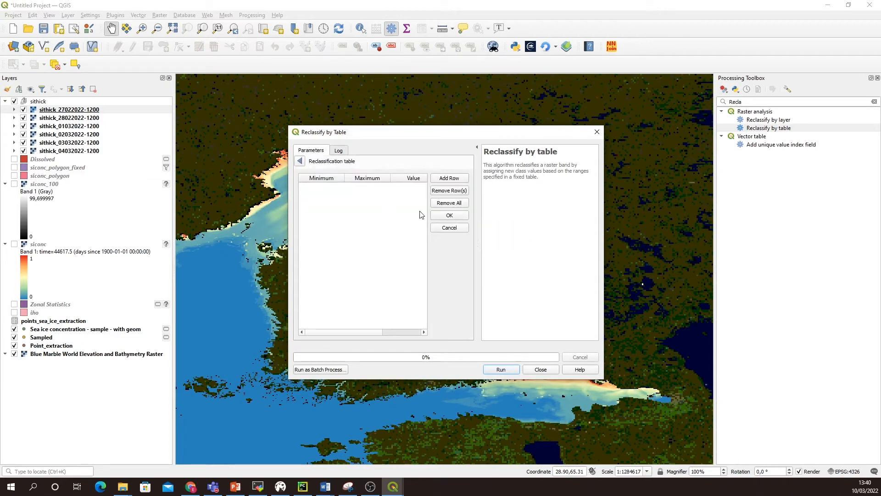
left_click(450, 179)
left_click(450, 179)
left_click(450, 179)
left_click(450, 179)
left_click(450, 179)
left_click(450, 179)
Step: Fill the first row of the reclassification table with minimum 0, maximum 0.20 and value 20
double_click(330, 189)
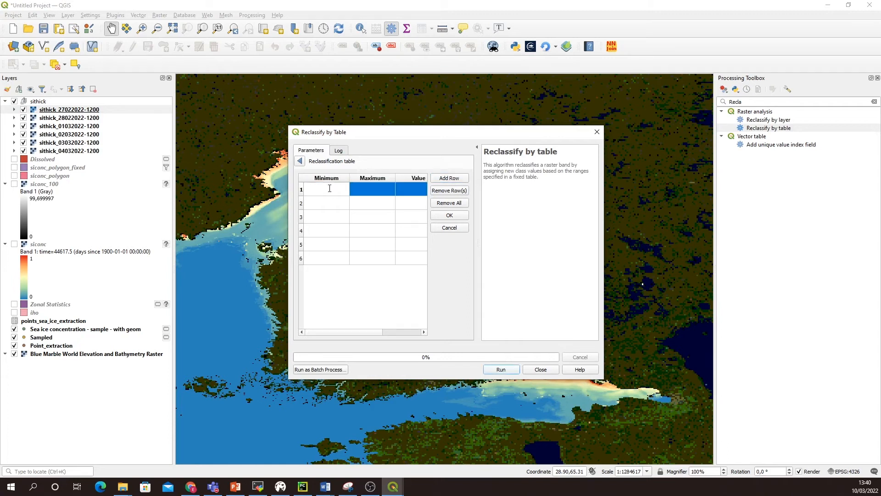
type("0")
double_click(374, 186)
type("0.2")
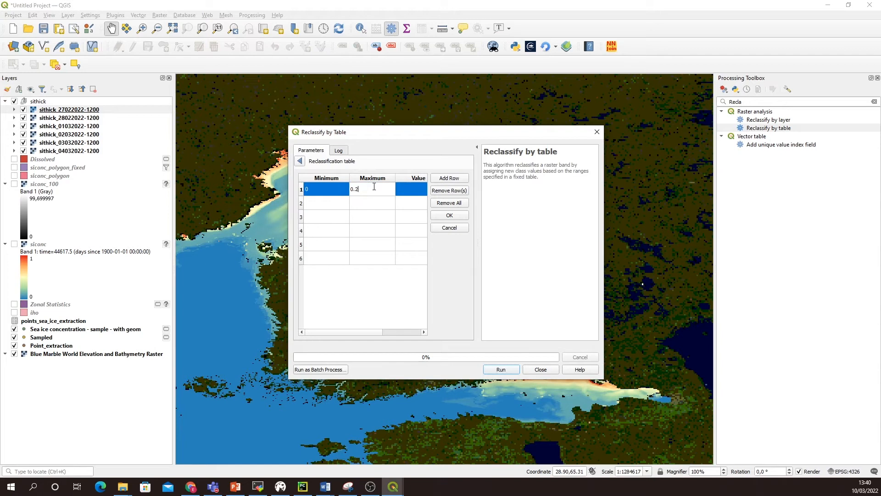
left_click(405, 193)
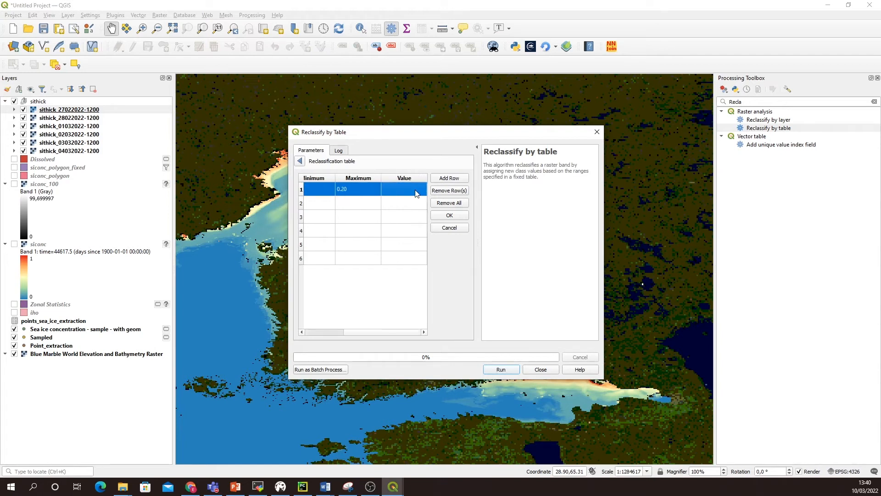
type("20")
Step: Fill the second row of the reclassification table with minimum 0.20, maximum 0.40 and value 40
left_click(325, 205)
type("0.20")
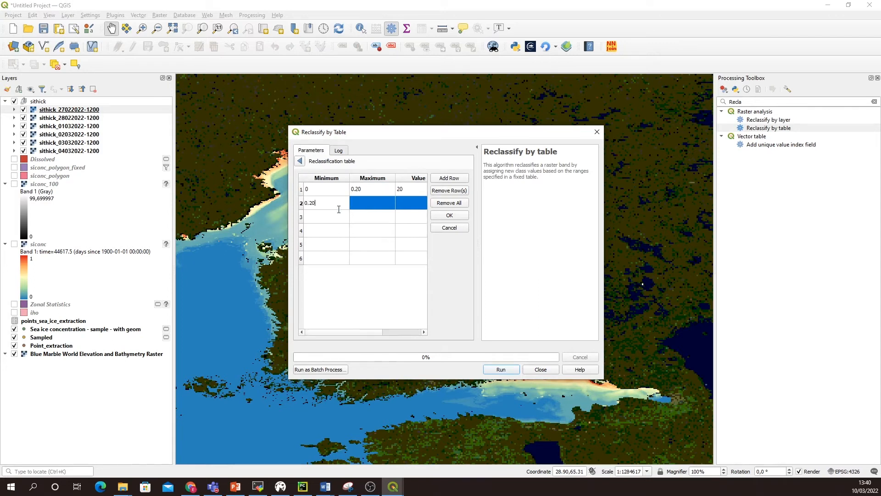
left_click(368, 202)
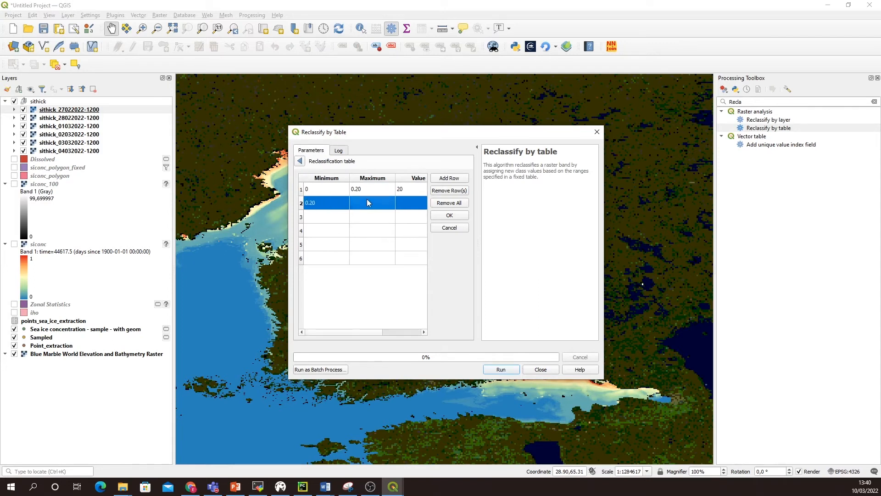
type("0.40")
left_click(410, 206)
Step: Fill the third row of the reclassification table with minimum 0.40, maximum 0.60 and value 60
left_click(325, 217)
type("0.40")
left_click(381, 219)
type("0.60")
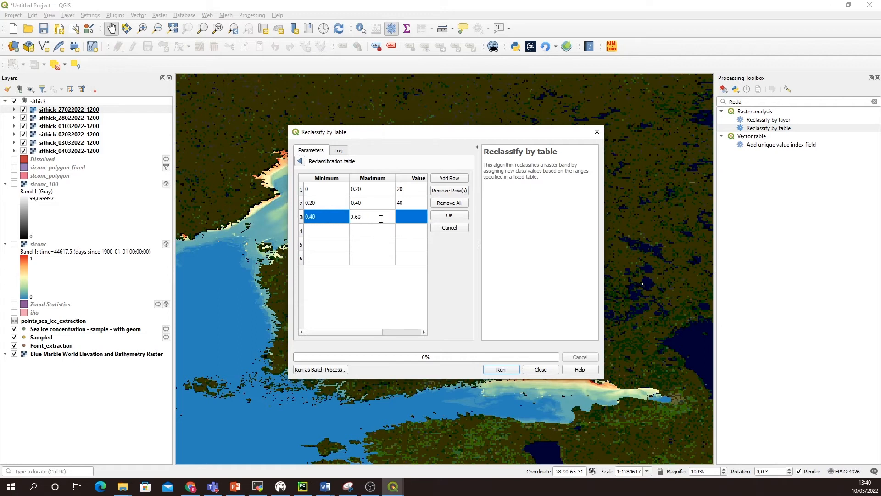
left_click(413, 219)
type("6")
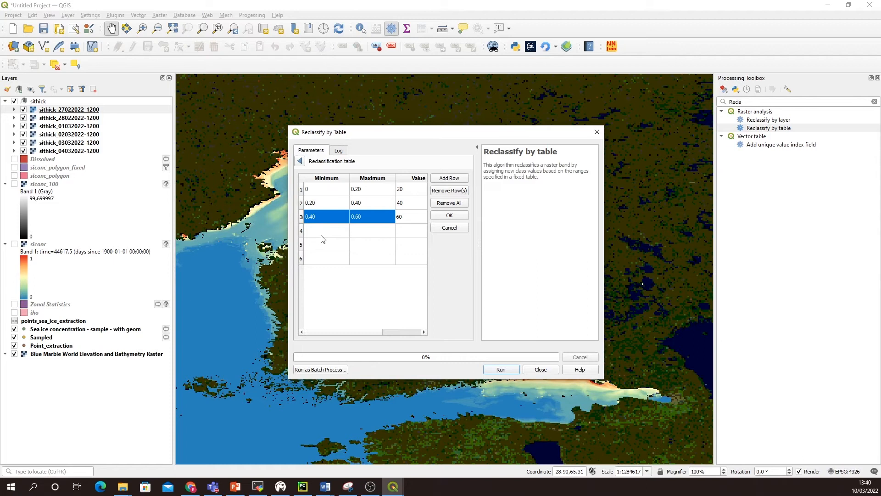
type("0")
Step: Fill the fourth row of the reclassification table with minimum 0.60, maximum 0.80 and value 80
left_click(322, 235)
type("0.60")
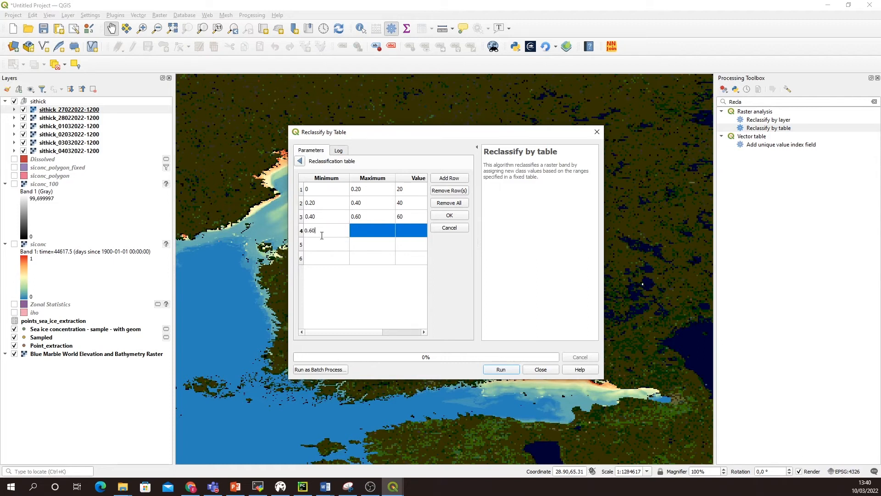
left_click(377, 231)
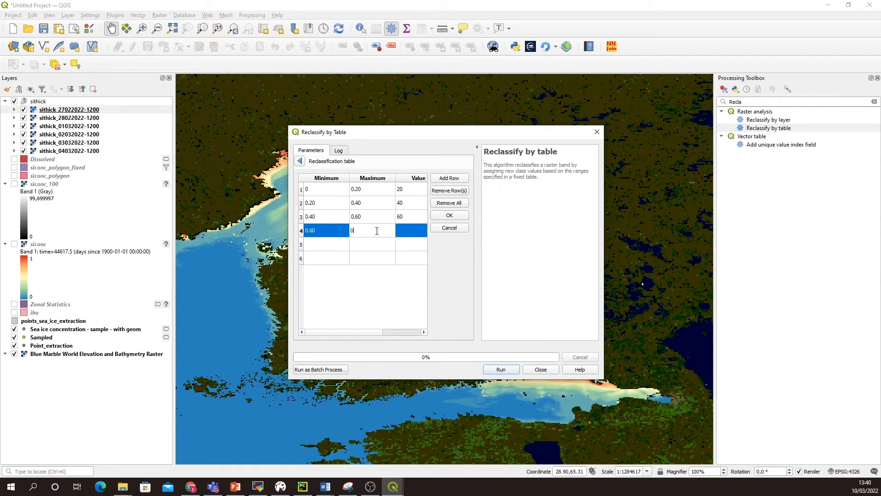
type("0.80")
left_click(412, 231)
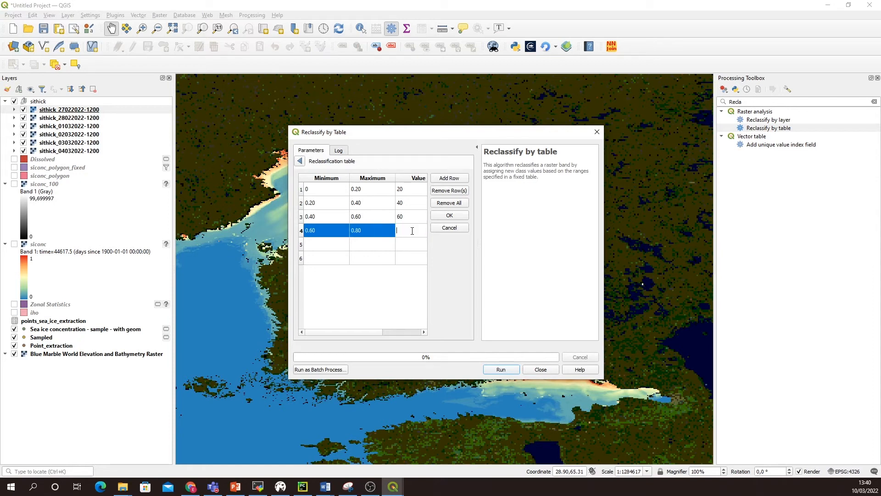
Step: Fill the fifth row of the reclassification table with minimum 0.80, maximum 1 and value 100
left_click(330, 245)
type("0.80")
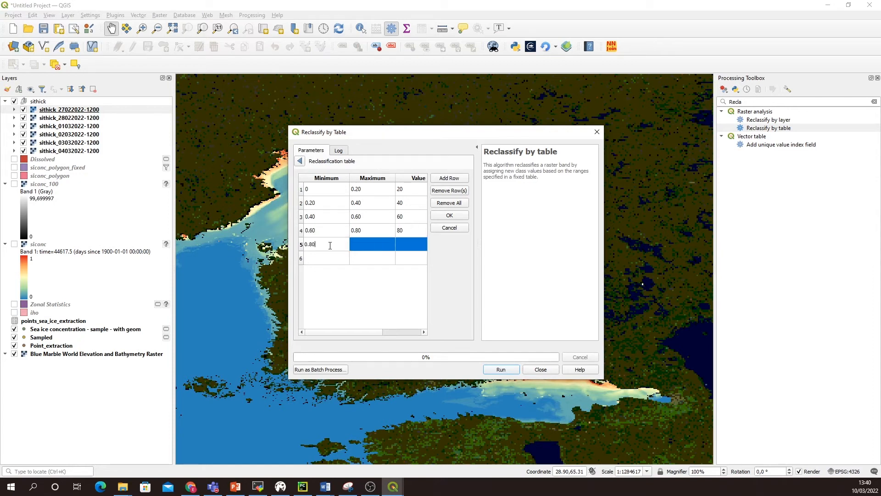
left_click(368, 244)
type("1")
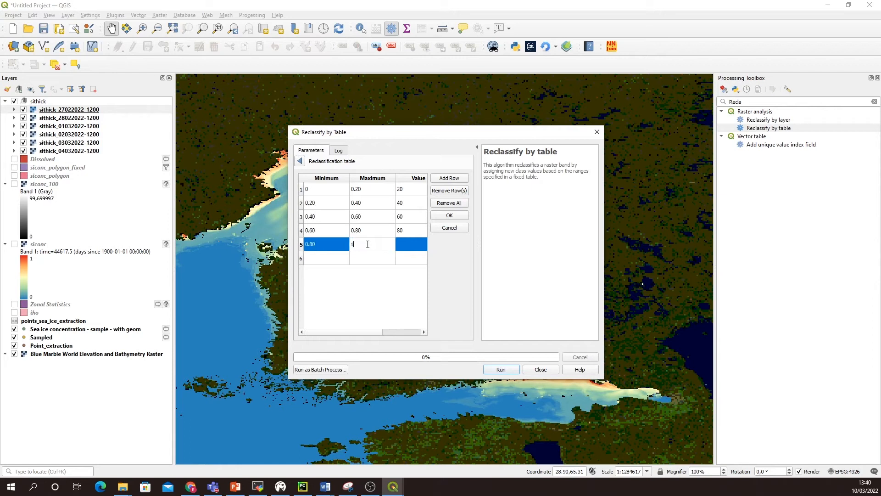
left_click(410, 247)
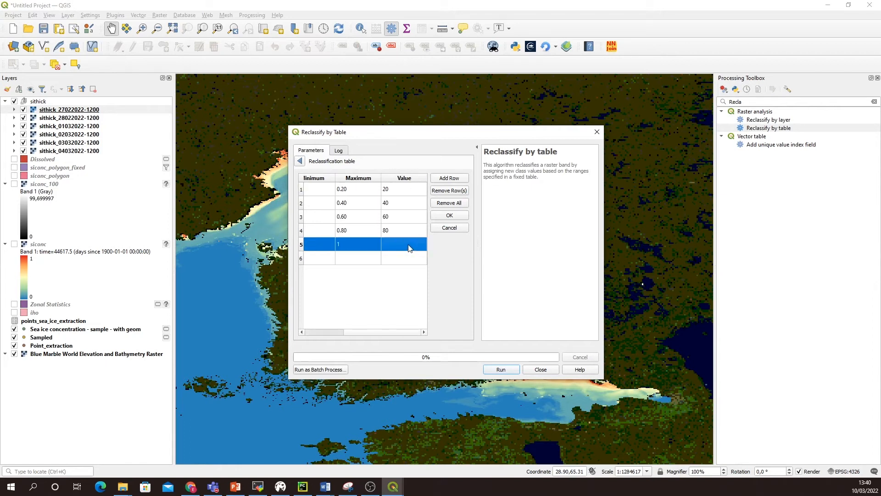
type("100")
Step: Fill the sixth row with minimum 1, maximum 100 and value 101, and accept the reclassification table
left_click(324, 261)
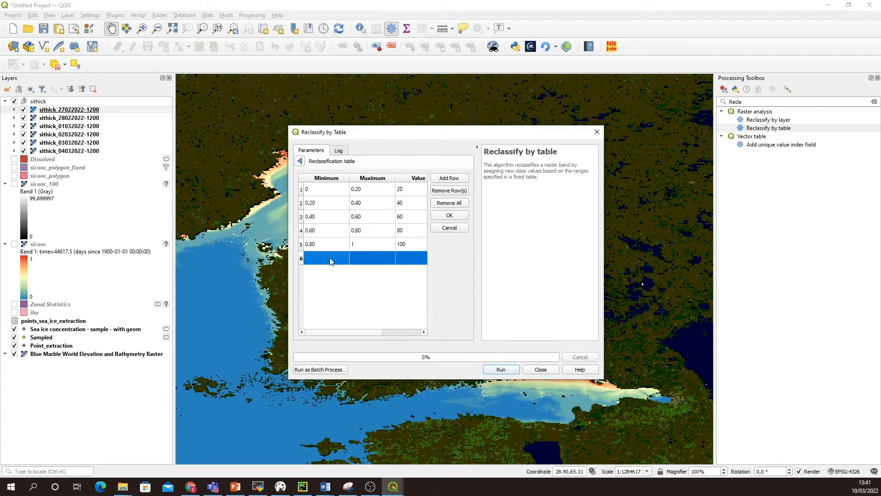
type("1")
left_click(365, 261)
type("100")
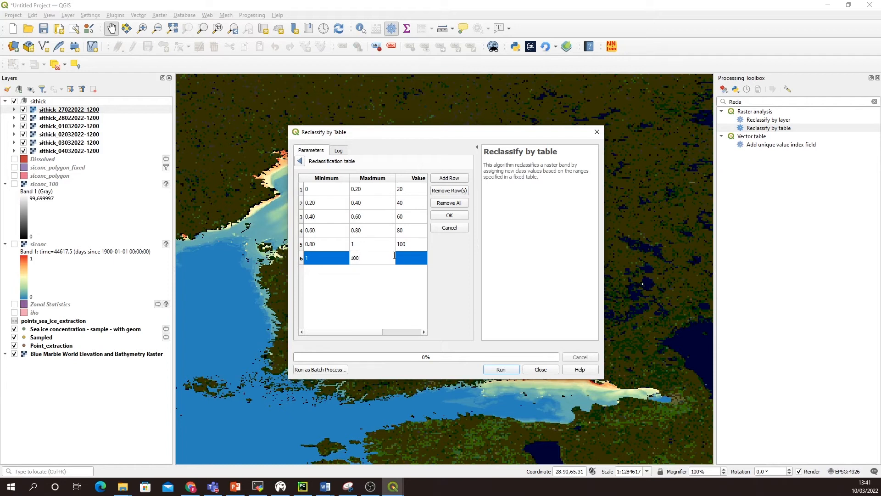
left_click(409, 261)
left_click(408, 261)
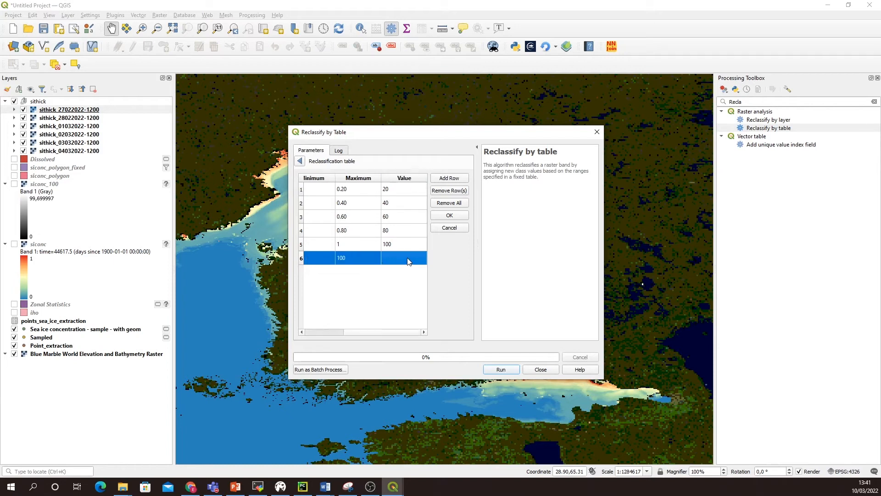
type("101")
left_click(449, 217)
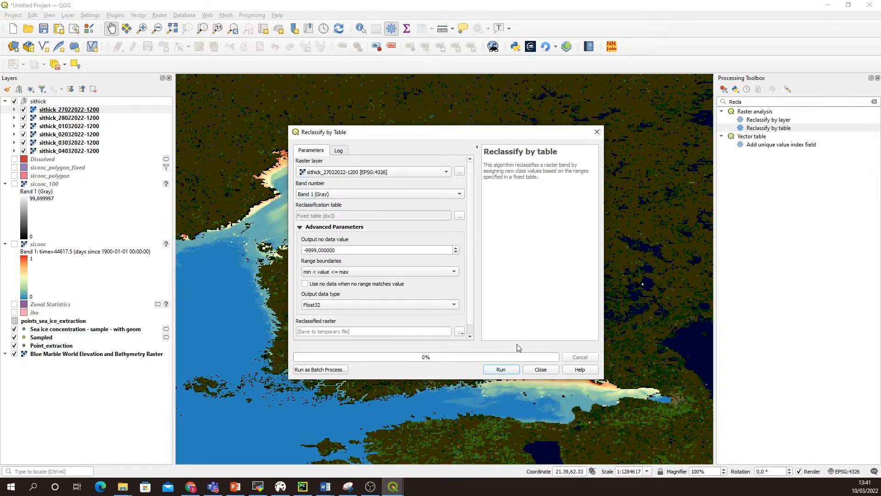
left_click(509, 372)
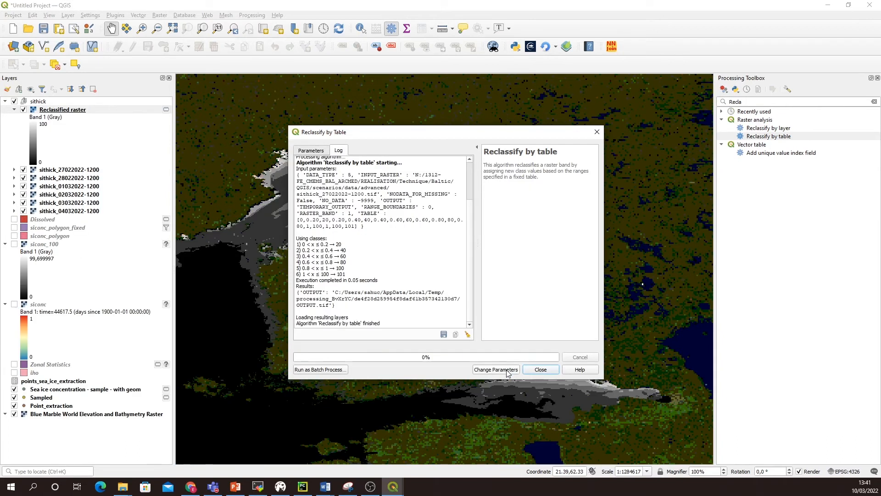
left_click(542, 370)
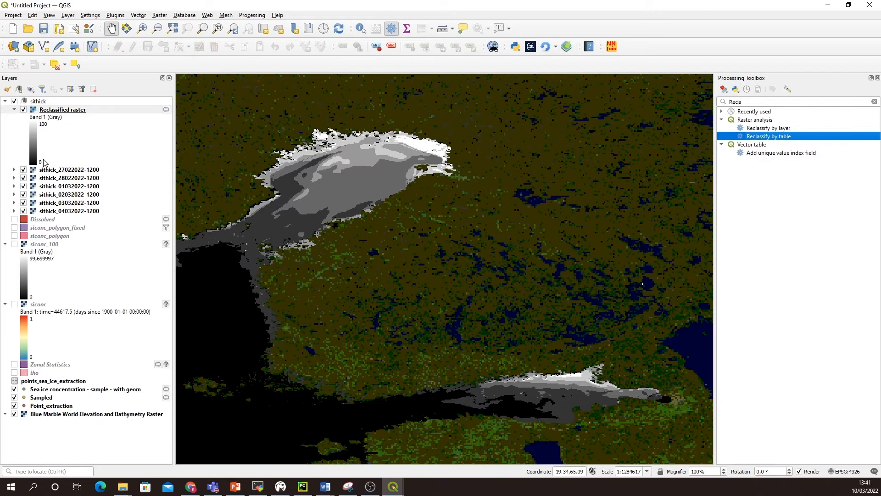
left_click_drag(314, 225, 348, 205)
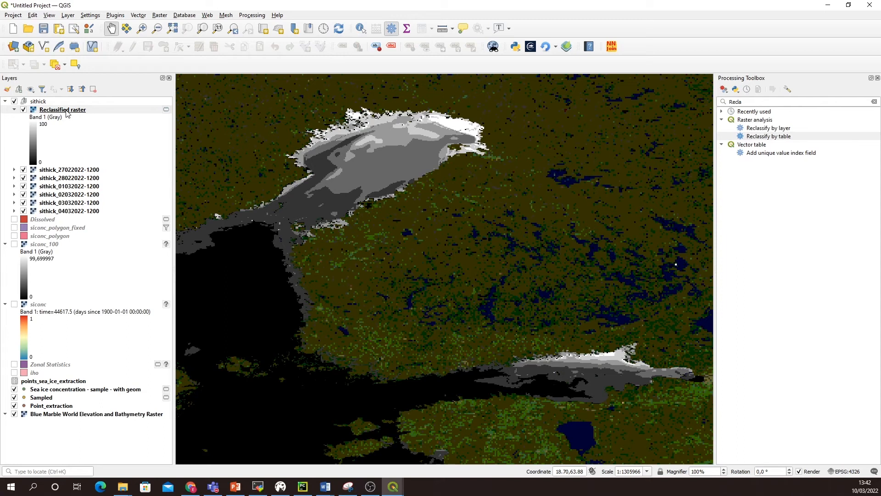
Step: Open Polygonize (Raster to Vector) for the Reclassified raster layer and name the field to create sithick
left_click(72, 114)
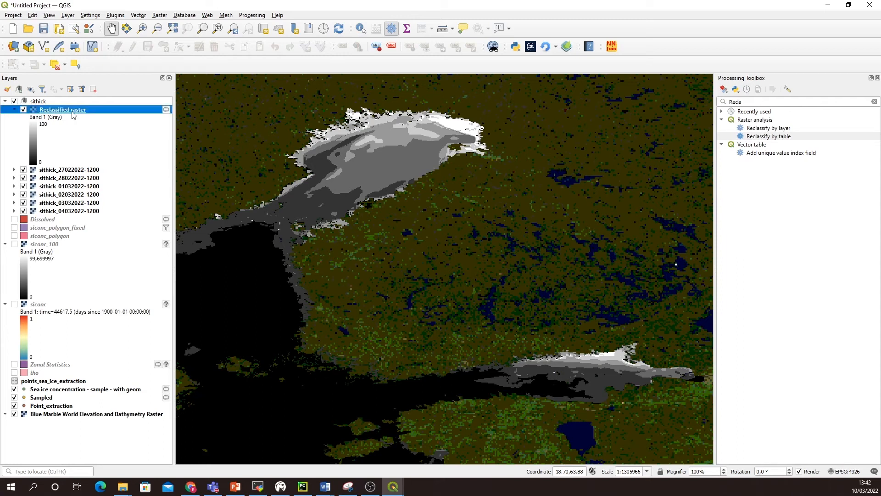
left_click(139, 16)
mouse_move(181, 48)
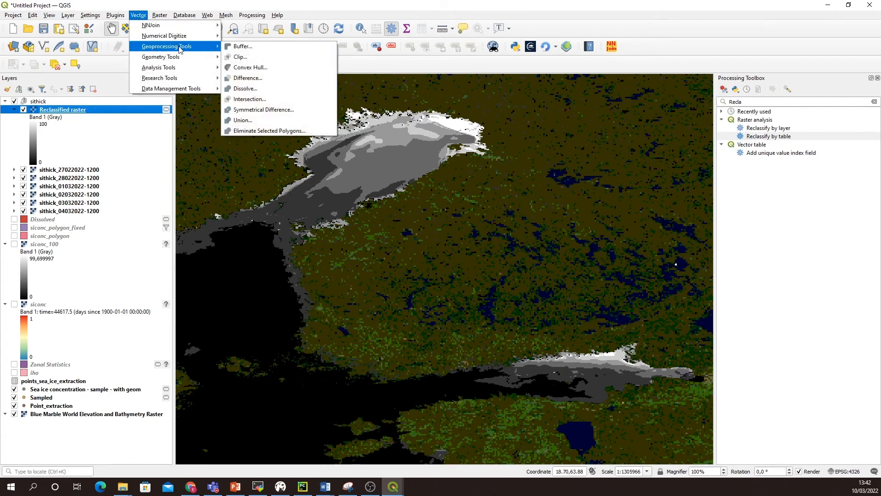
left_click(160, 15)
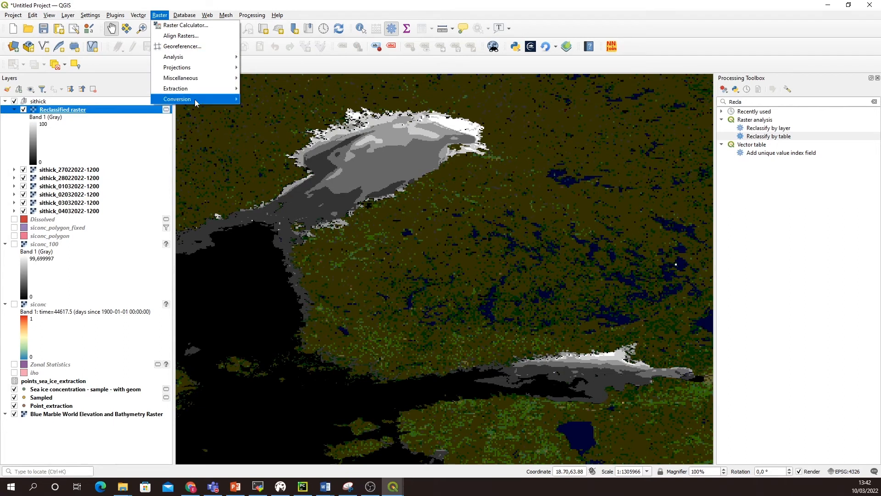
mouse_move(198, 100)
left_click(275, 108)
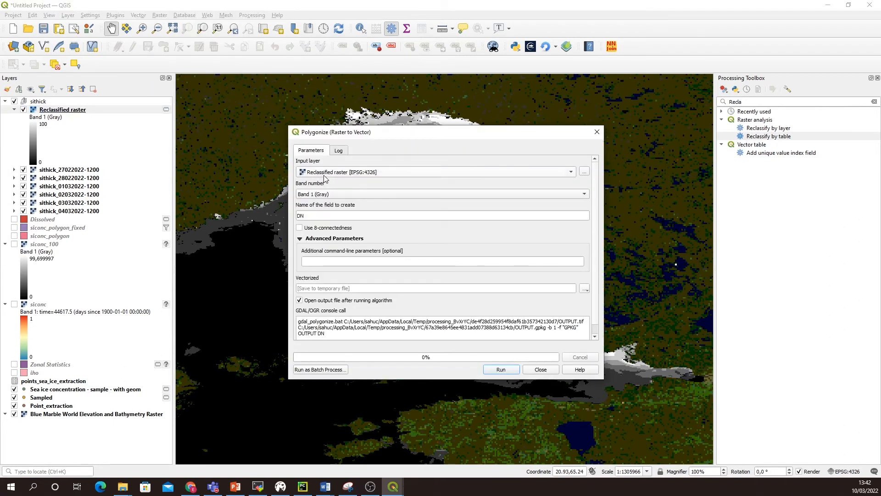
double_click(314, 218)
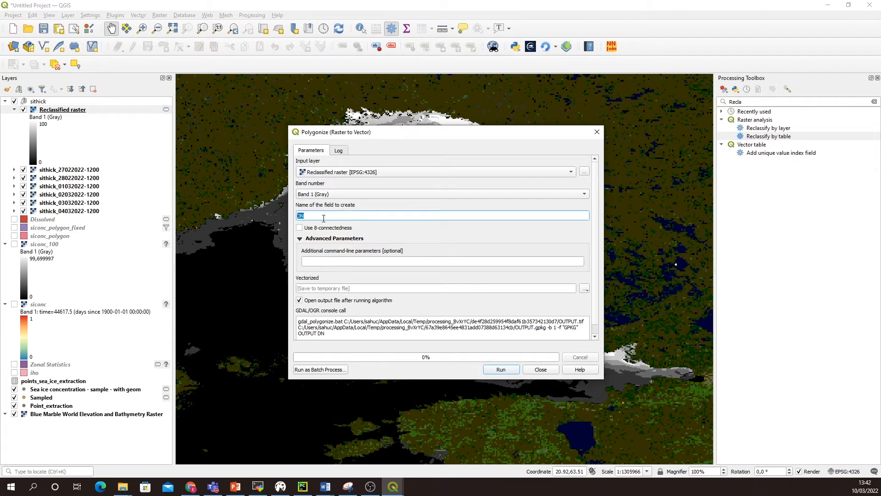
type("s")
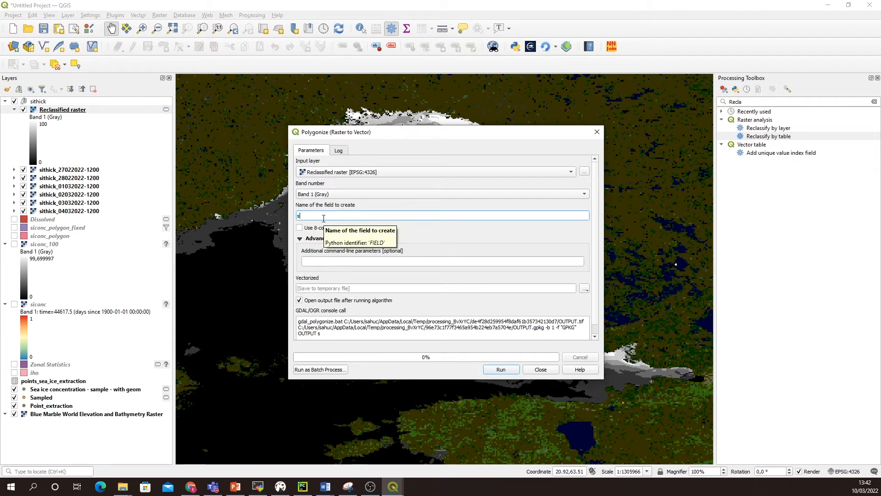
type("ithick")
Step: Set the vectorized output to sithick_polygon.shp in the scenarios folder, replacing the existing file, and run Polygonize
left_click(585, 290)
left_click(593, 307)
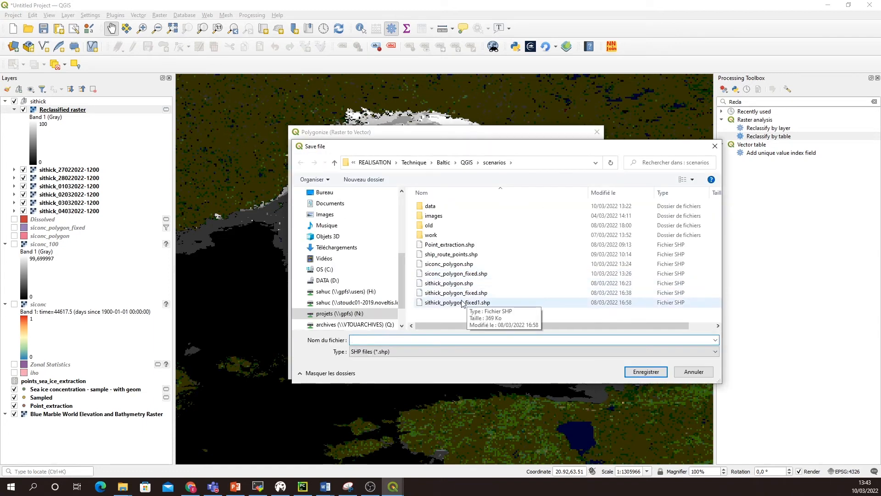
left_click(446, 284)
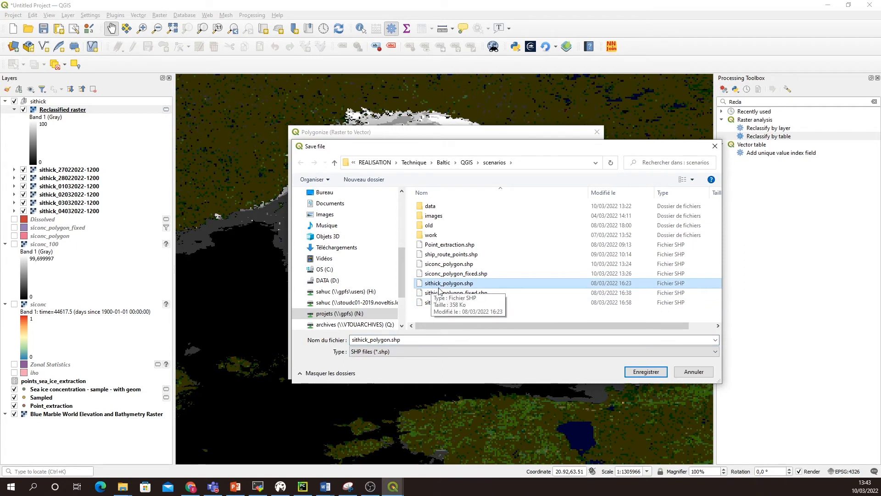
left_click(641, 373)
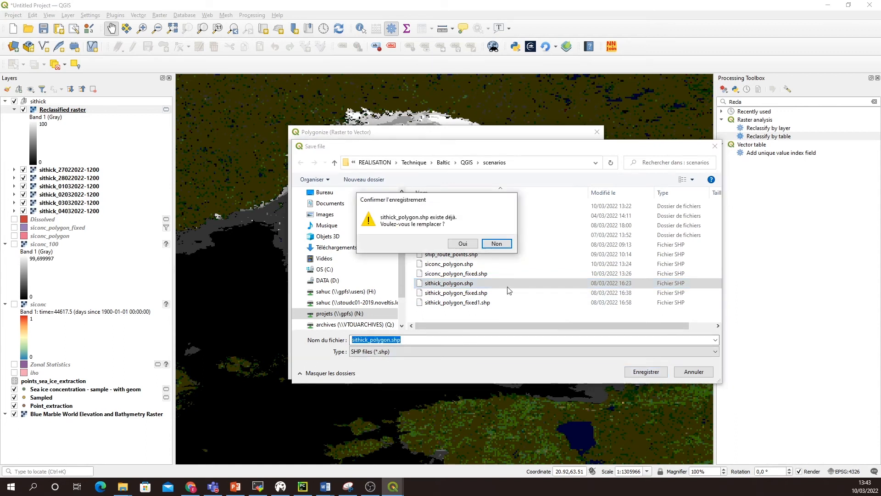
left_click(463, 244)
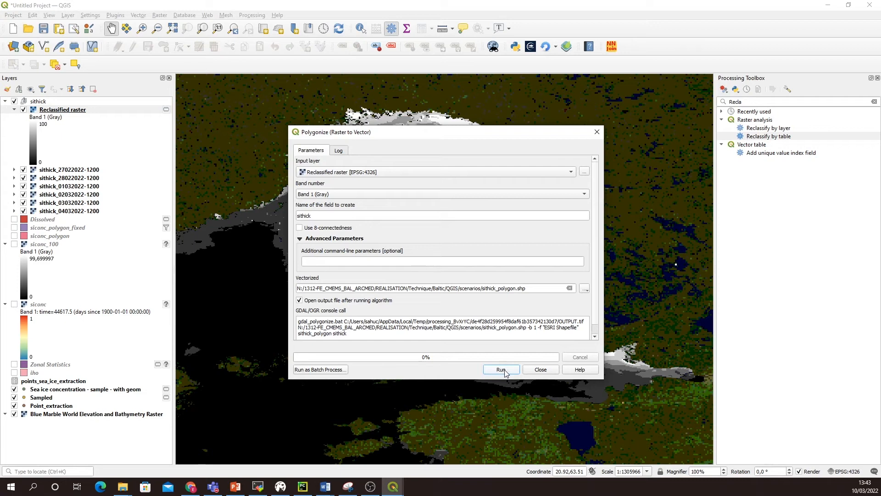
left_click(504, 371)
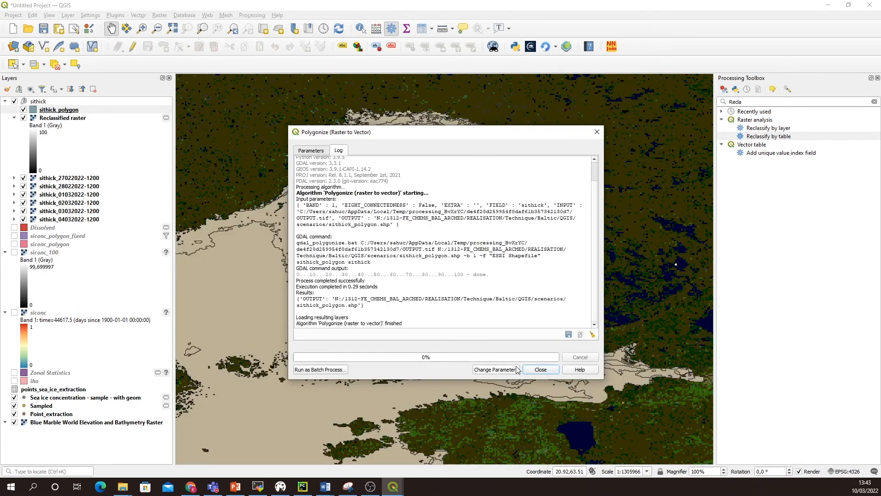
left_click(540, 370)
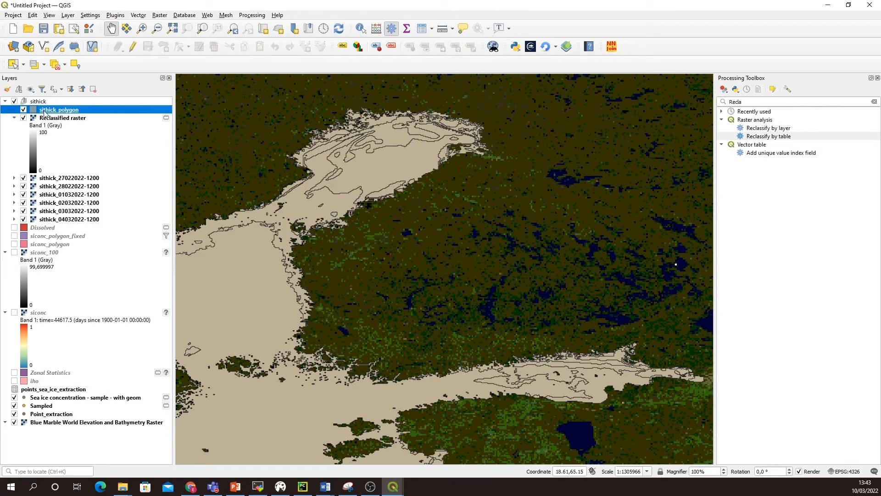
Step: Find the Fix geometries tool and open it for the sithick_polygon layer
left_click(745, 102)
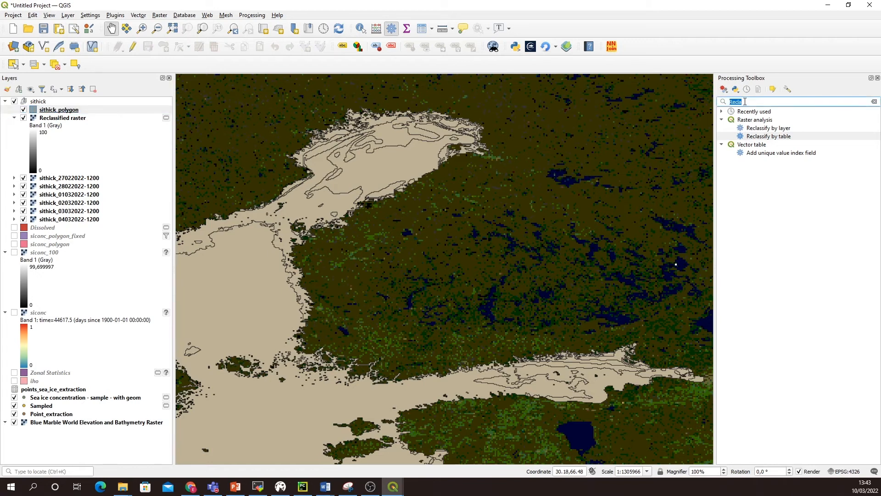
type("Fix ge")
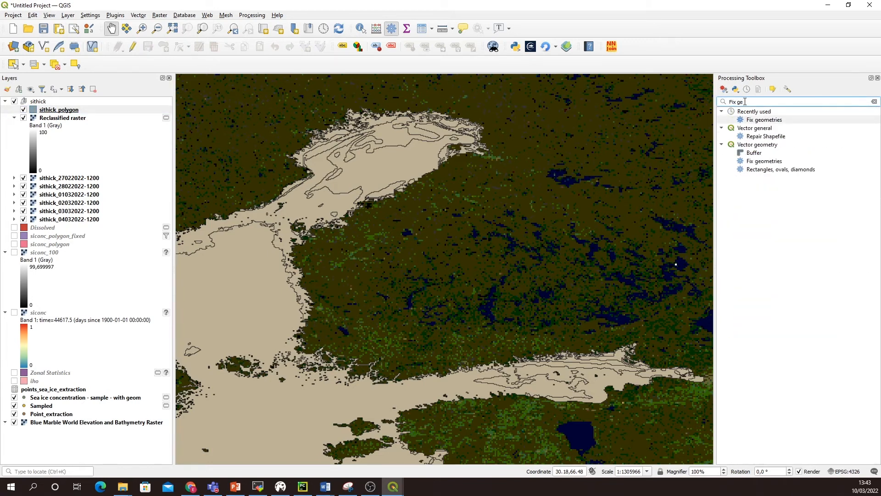
double_click(765, 119)
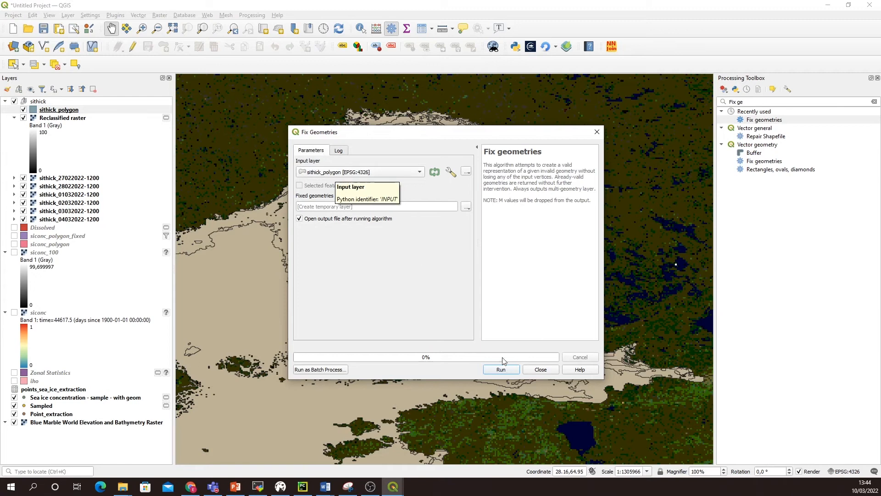
Step: Set the fixed geometries output to sithick_polygon_fixed.shp in the scenarios folder, replacing the existing file, run Fix Geometries and close it
left_click(334, 210)
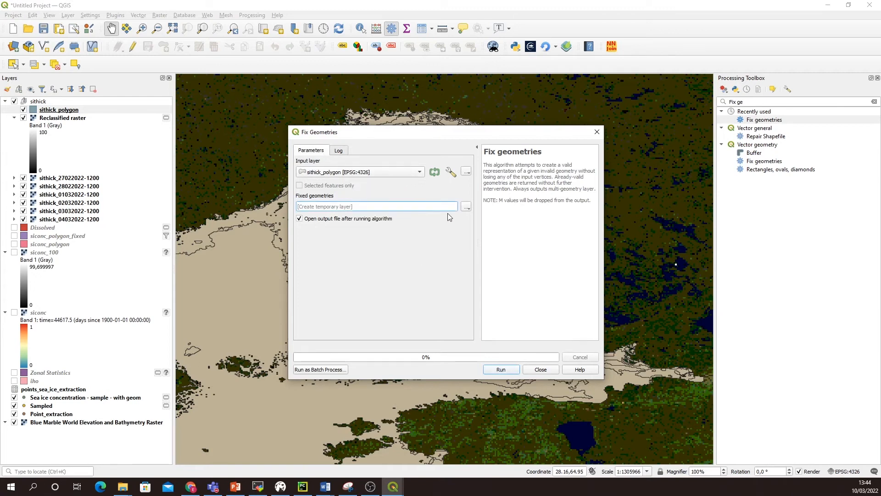
left_click(465, 207)
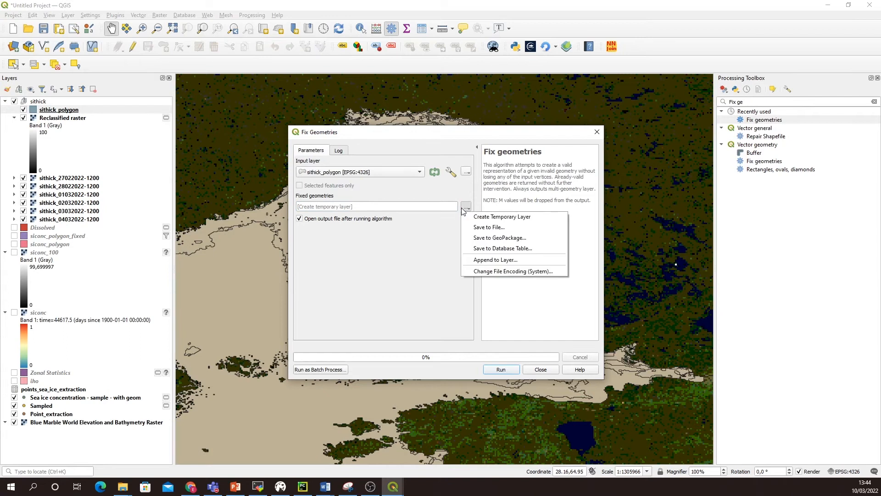
left_click(489, 228)
left_click(455, 293)
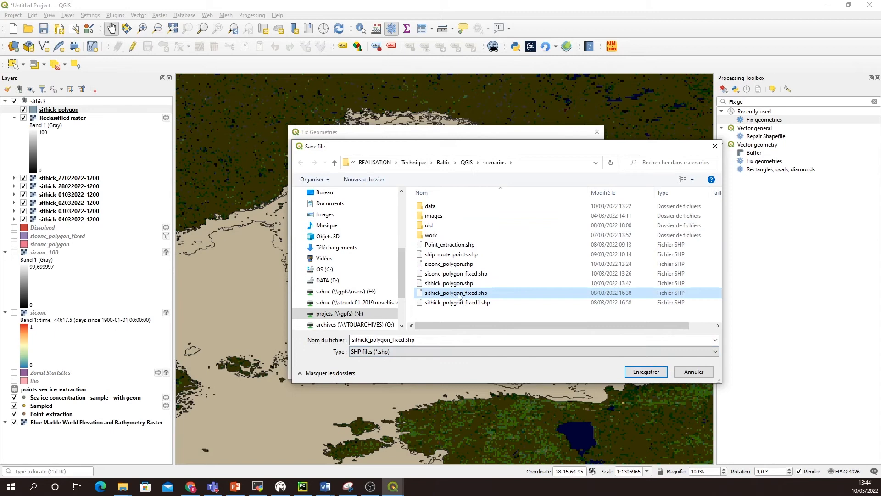
left_click(639, 372)
left_click(464, 245)
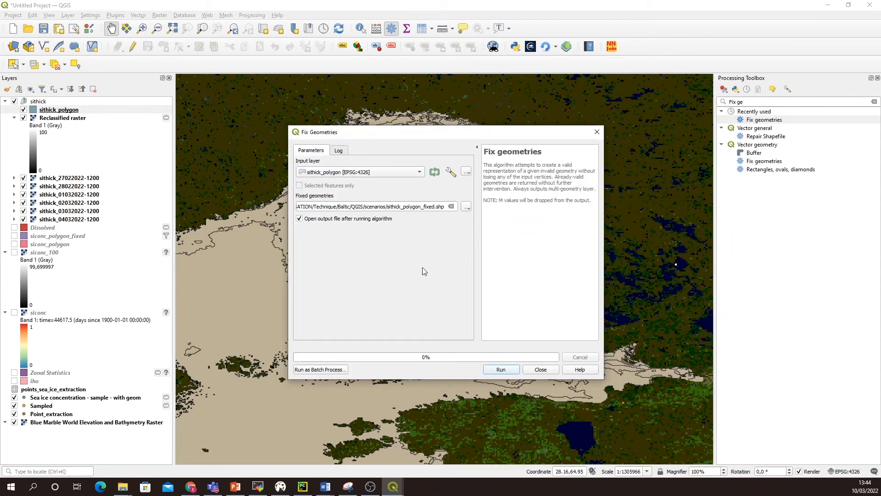
left_click(501, 370)
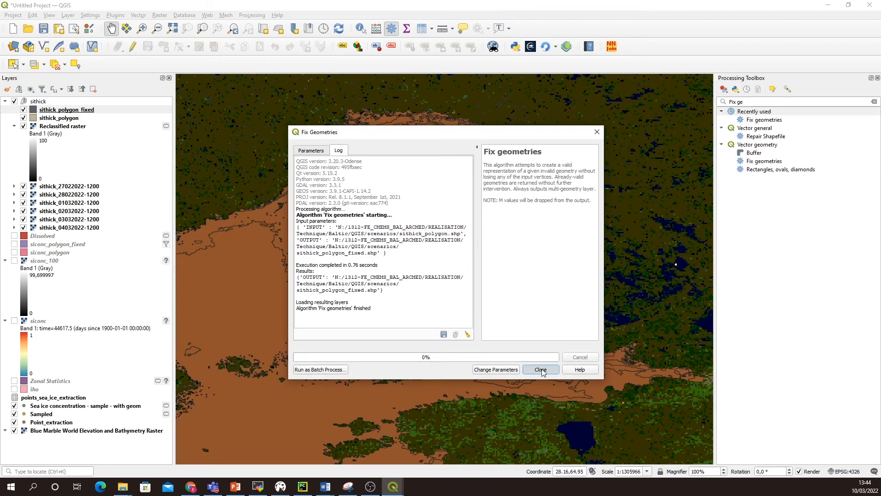
left_click(541, 370)
Step: Hide the sithick_polygon and Reclassified raster layers and close the Processing Toolbox
left_click_drag(385, 309, 426, 275)
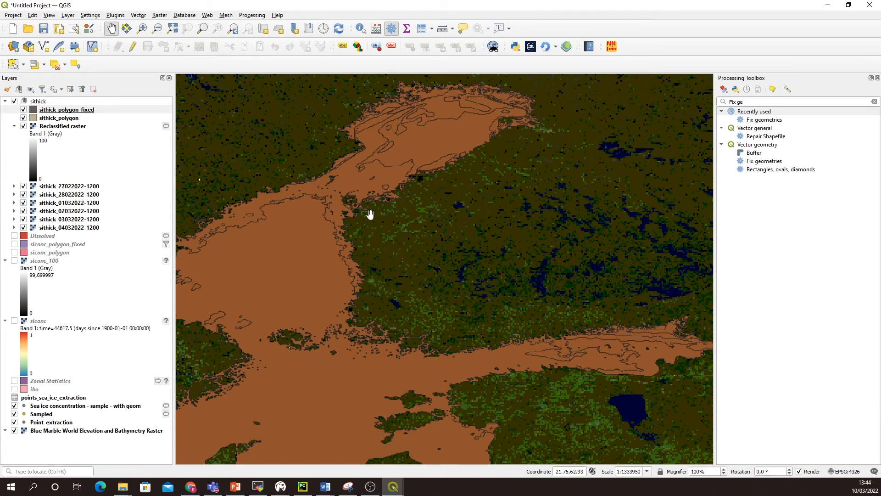
scroll(371, 215, "down", 1)
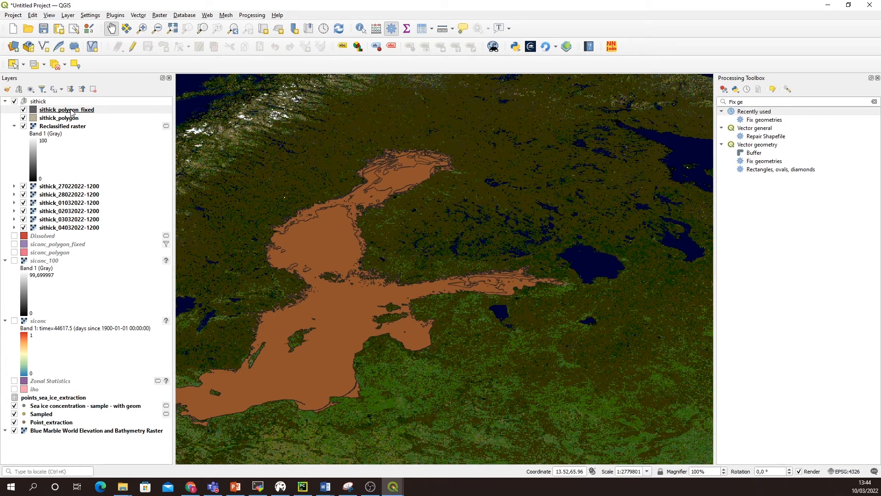
left_click_drag(282, 230, 387, 195)
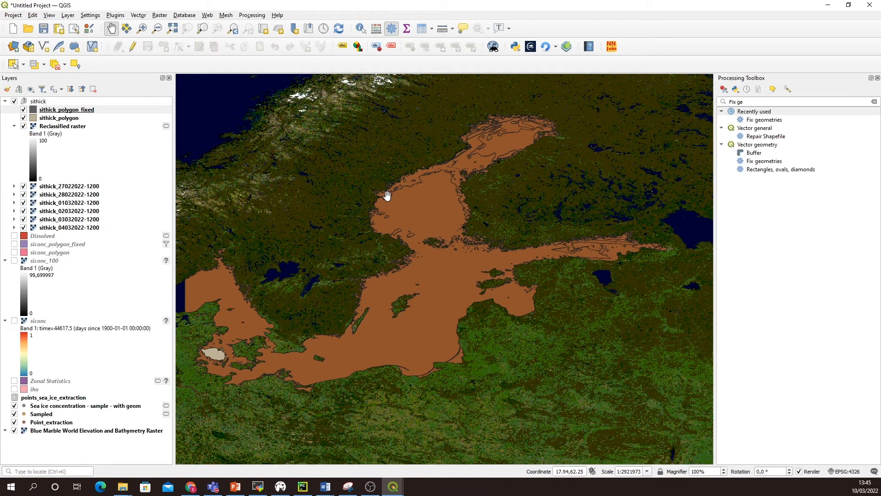
left_click(23, 118)
left_click(23, 126)
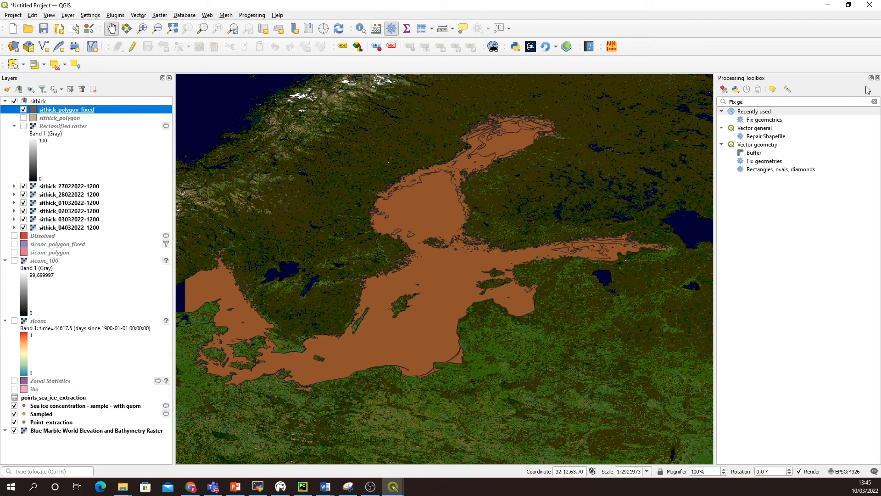
left_click(877, 78)
left_click_drag(574, 130, 582, 146)
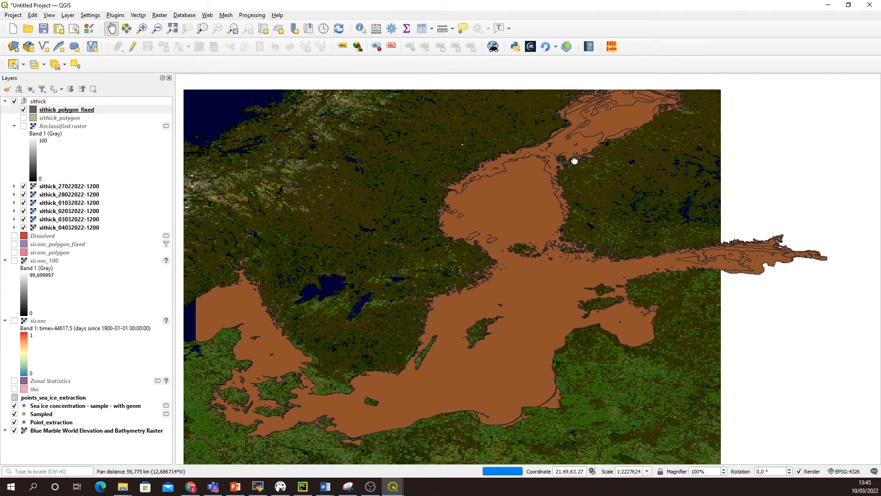
Step: Dissolve sithick_polygon_fixed by the sithick field into a temporary layer and close the Dissolve dialog
left_click(65, 110)
left_click(142, 16)
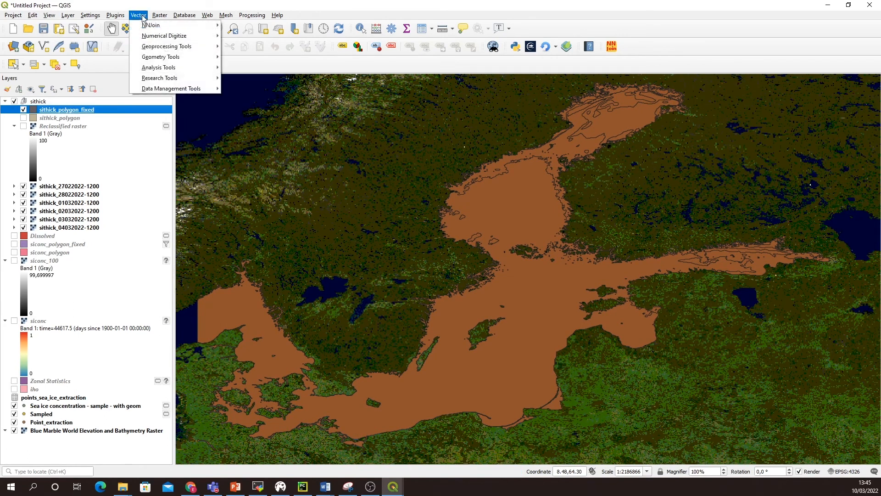
mouse_move(161, 47)
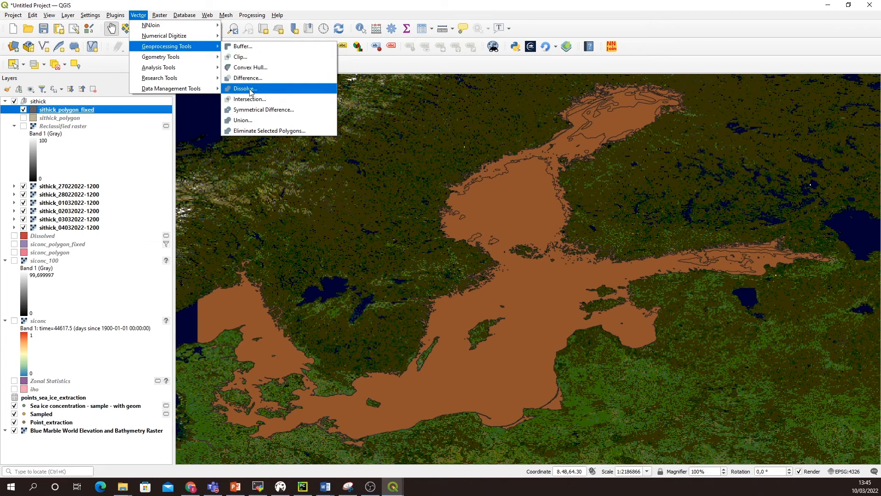
left_click(251, 89)
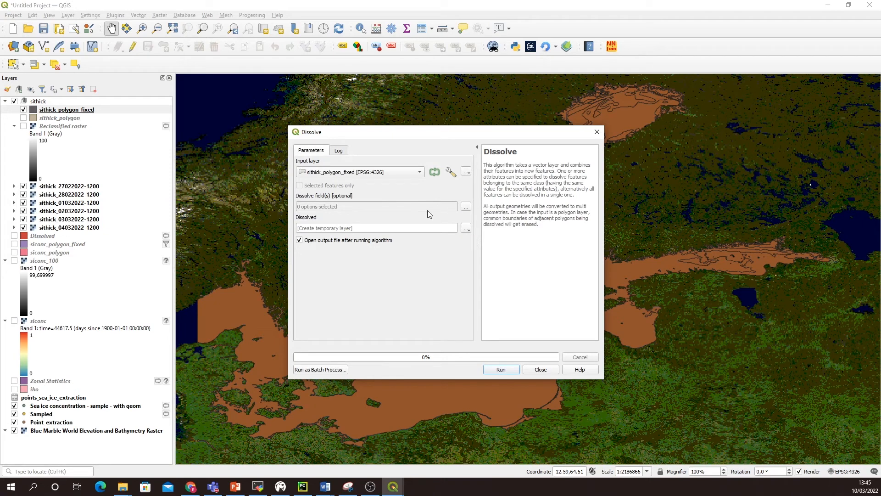
left_click(466, 206)
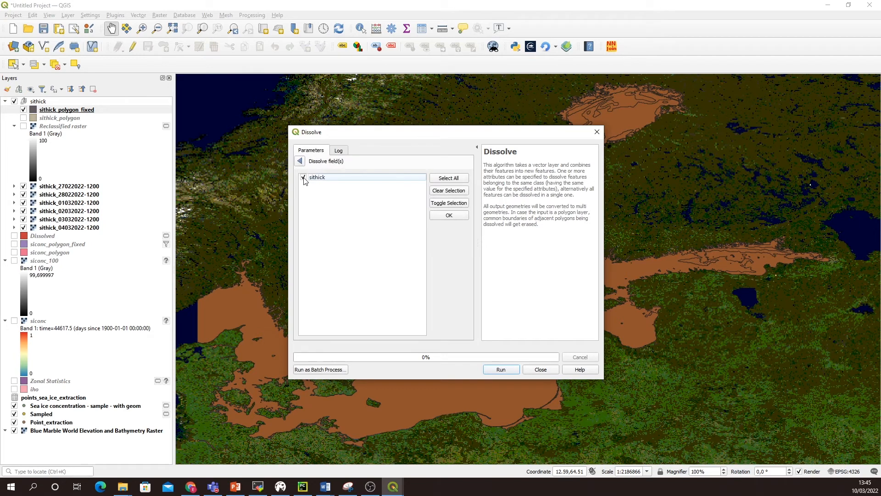
left_click(452, 215)
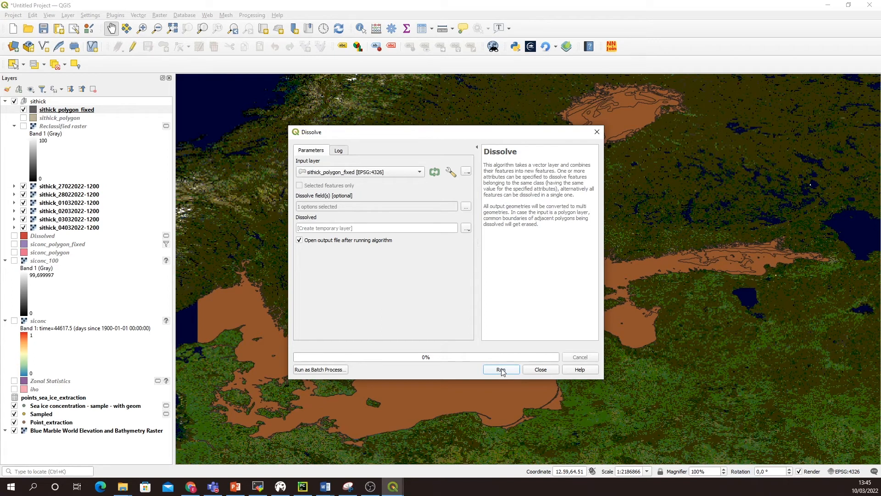
left_click(502, 370)
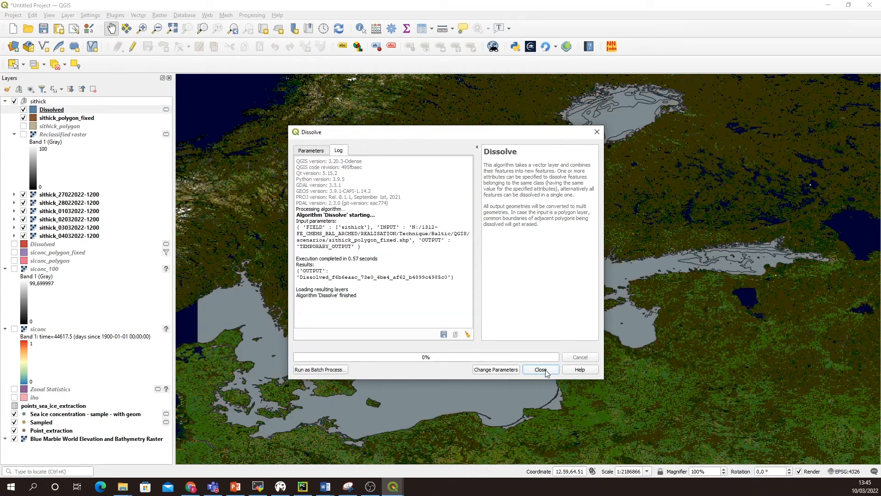
left_click(541, 369)
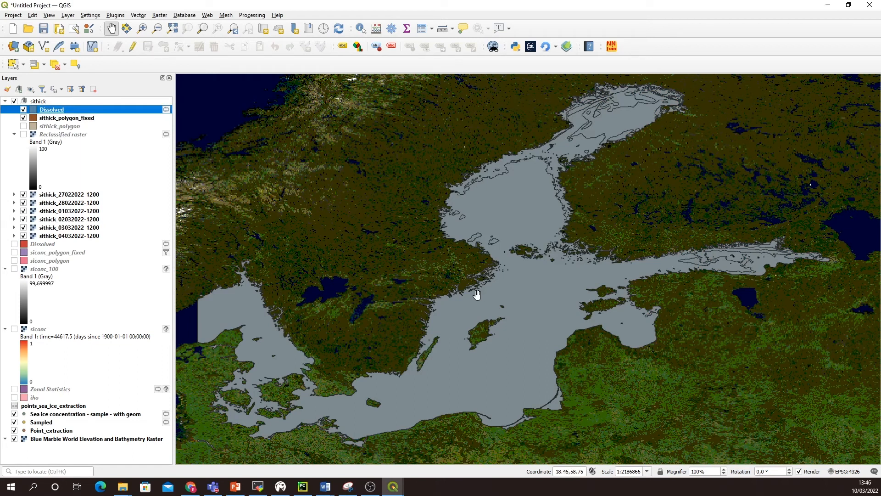
Step: Identify several polygons of the new Dissolved layer across the Baltic Sea to check their sithick values
left_click(361, 30)
left_click(623, 124)
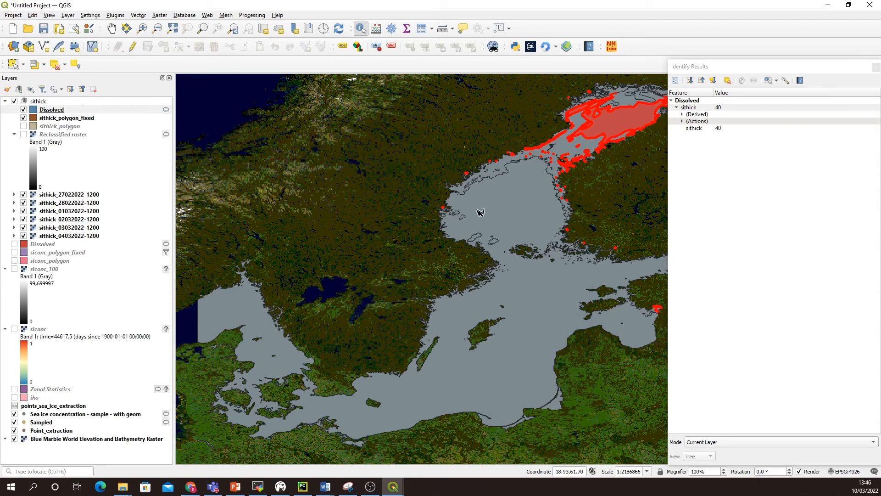
left_click(500, 222)
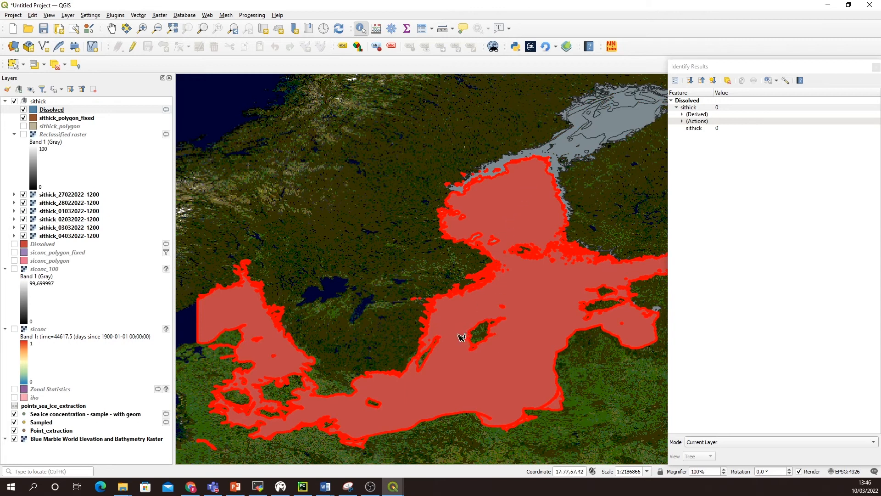
left_click(503, 167)
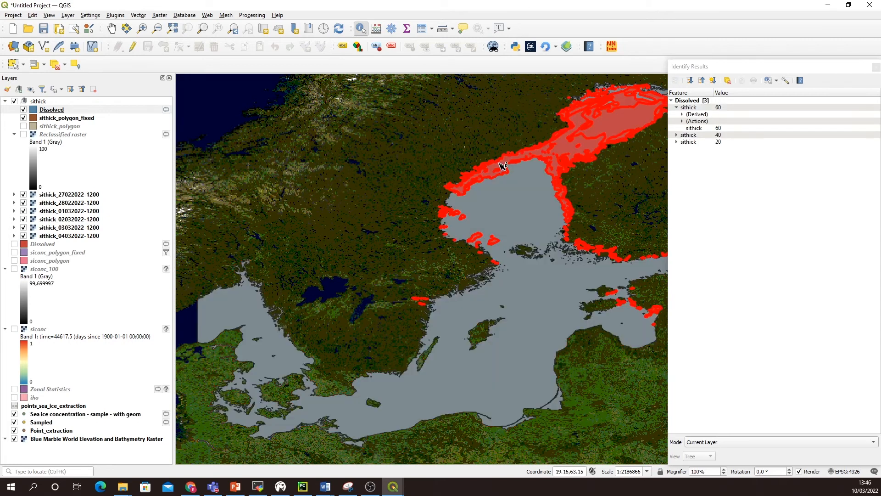
left_click(505, 166)
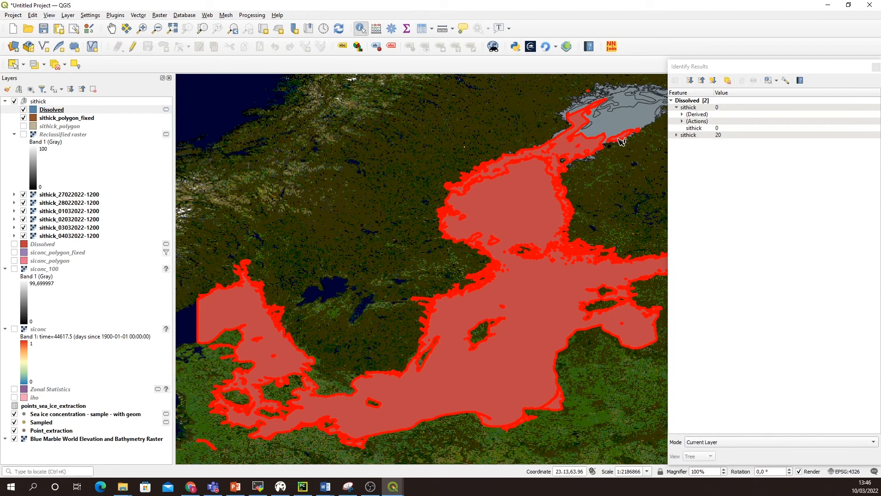
left_click(624, 127)
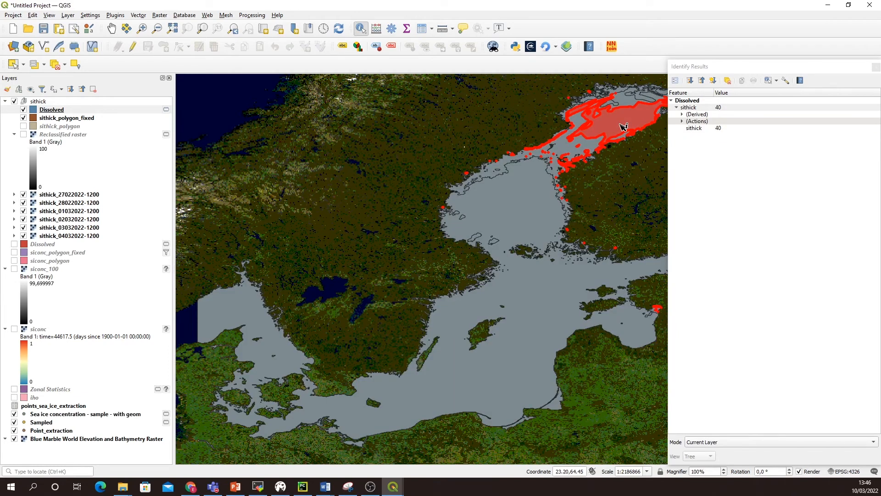
left_click(629, 102)
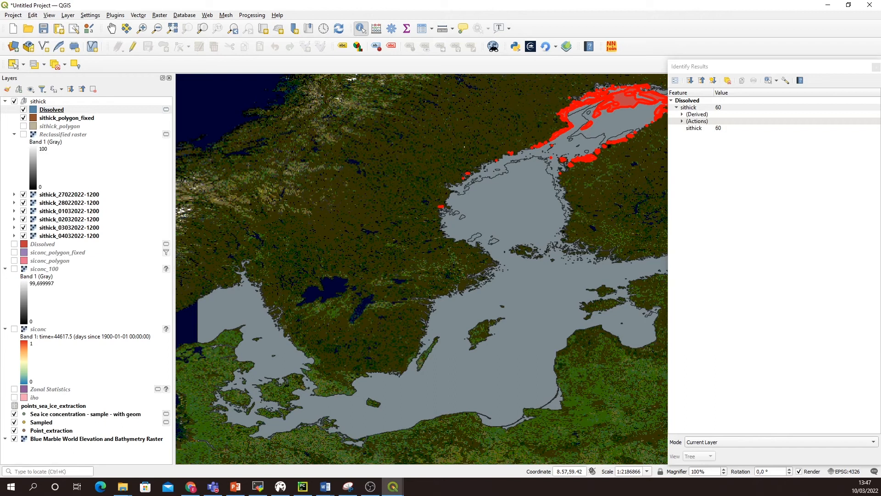
left_click(481, 141)
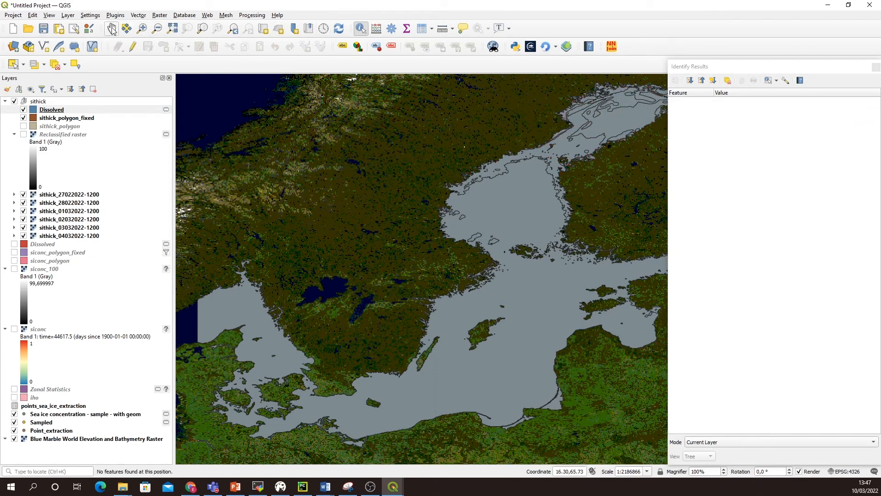
left_click(111, 28)
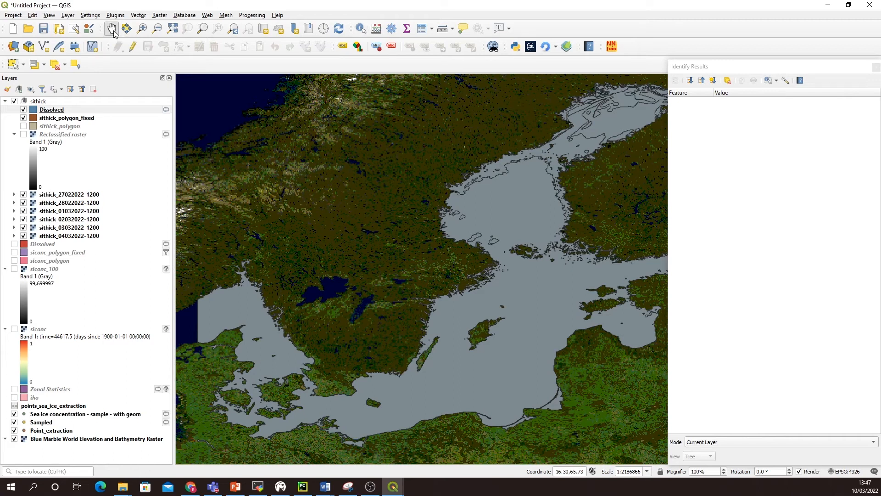
Step: Style the new Dissolved layer in the sithick group as Categorized by the sithick field, classify its values and apply the Reds color ramp
mouse_move(356, 210)
left_mouse_down()
mouse_move(328, 241)
mouse_move(356, 202)
mouse_move(340, 205)
left_mouse_up()
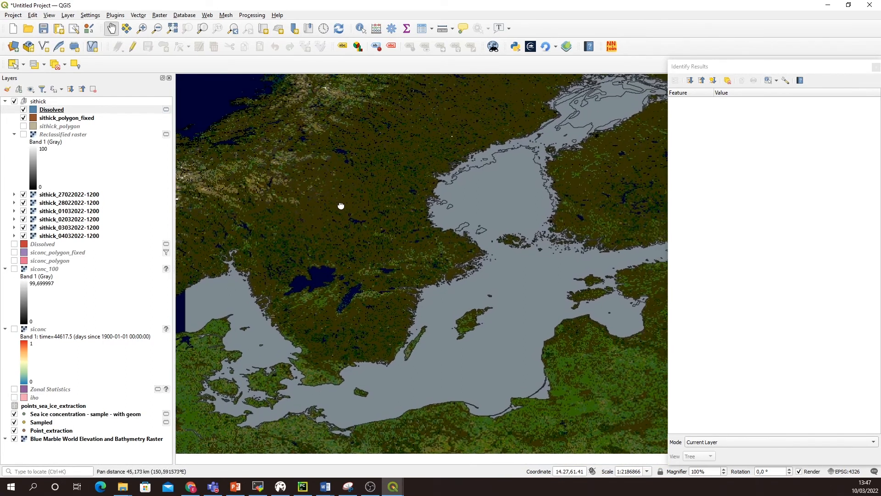
left_click(68, 111)
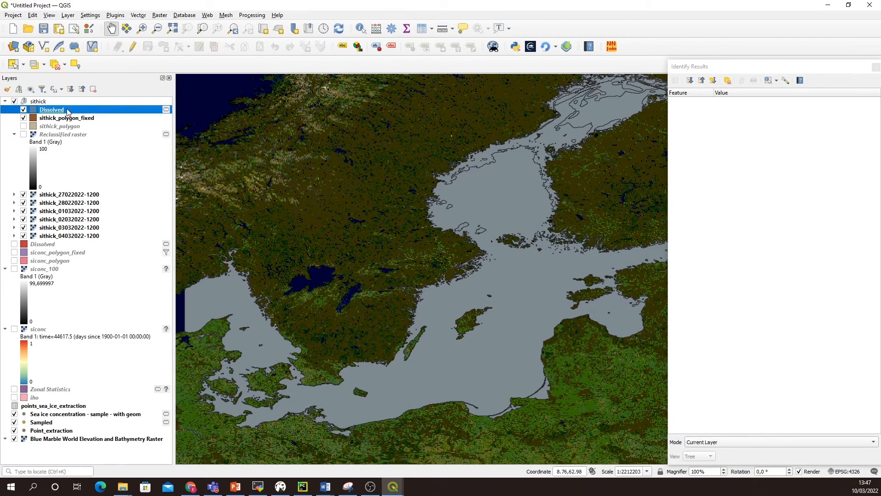
right_click(67, 108)
left_click(137, 344)
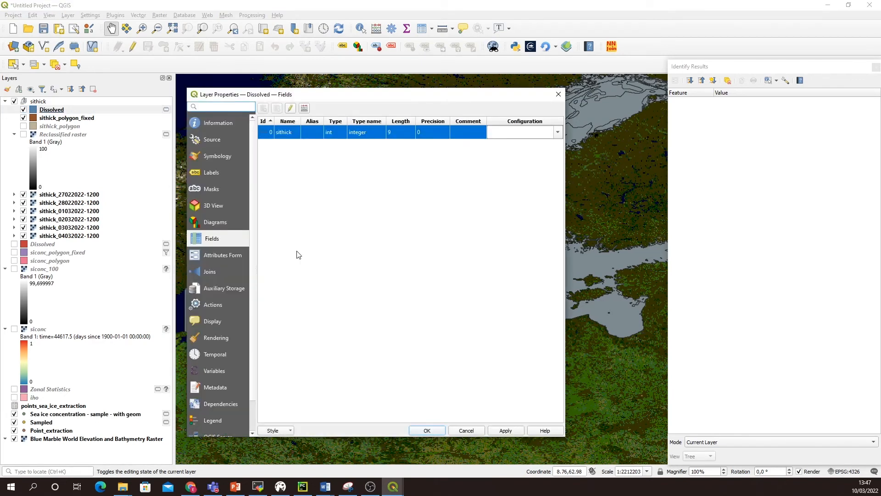
left_click(218, 157)
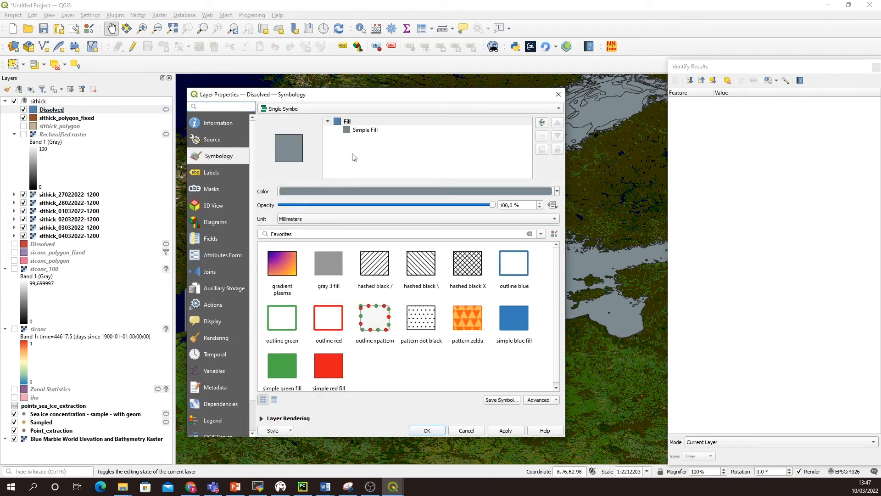
left_click_drag(328, 99, 349, 102)
left_click(474, 119)
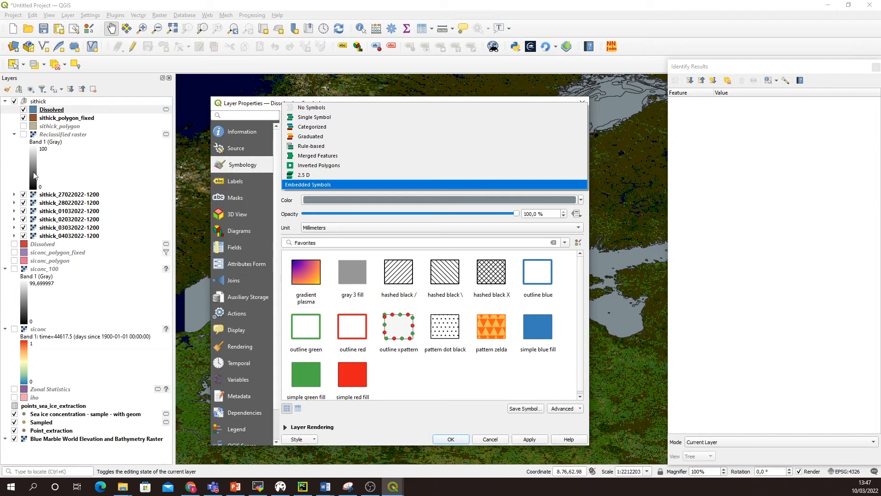
left_click(320, 127)
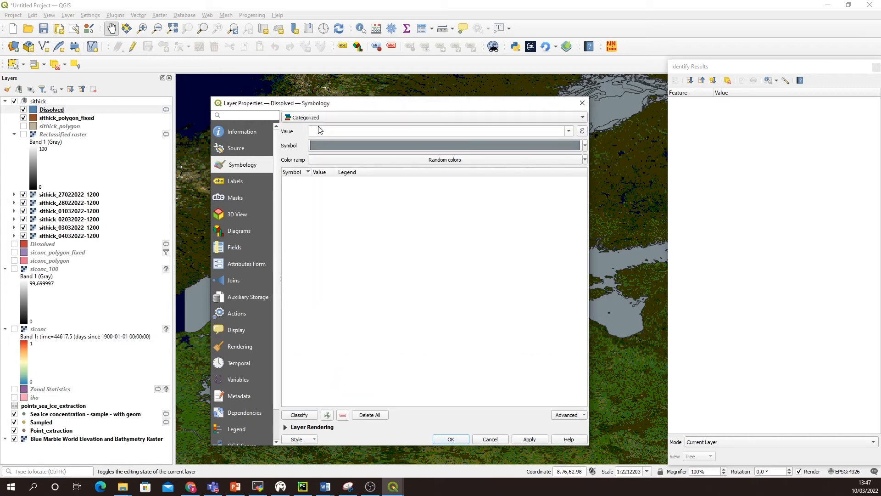
left_click(569, 132)
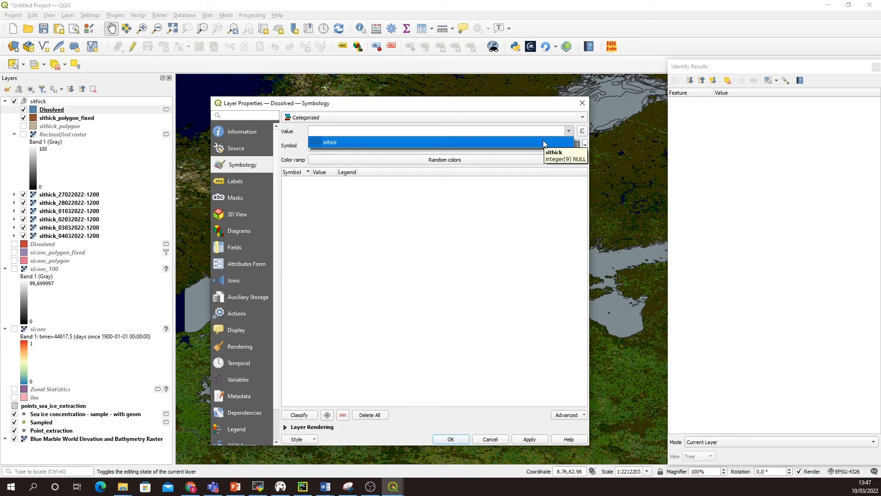
left_click(544, 140)
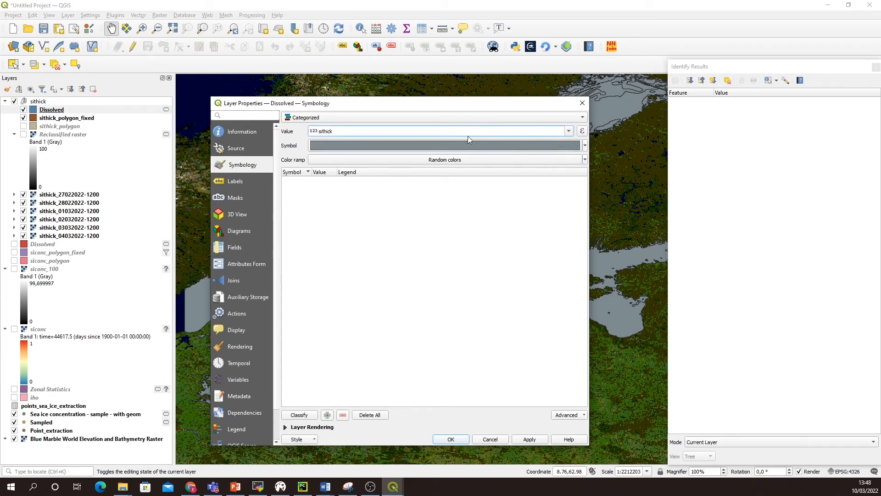
left_click(299, 416)
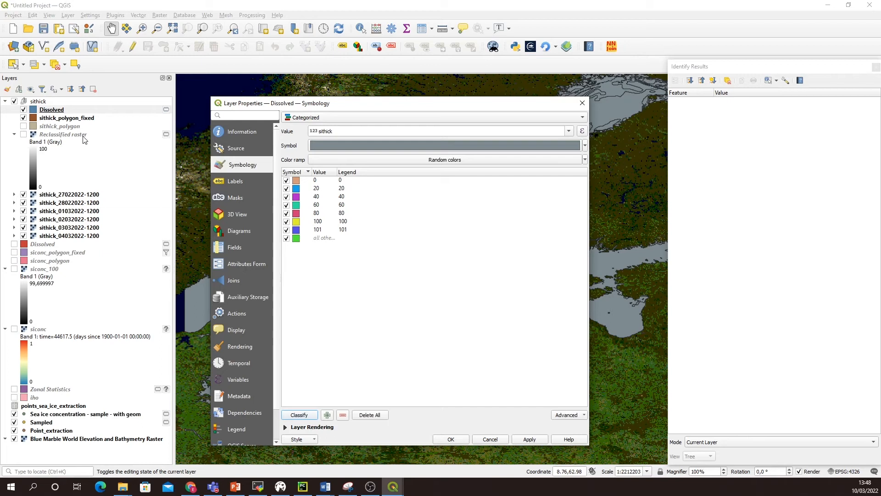
left_click(584, 159)
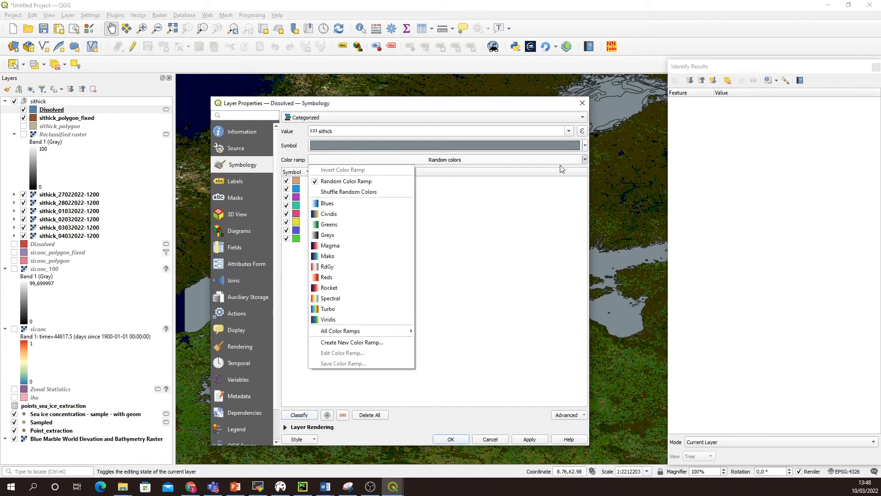
left_click(341, 279)
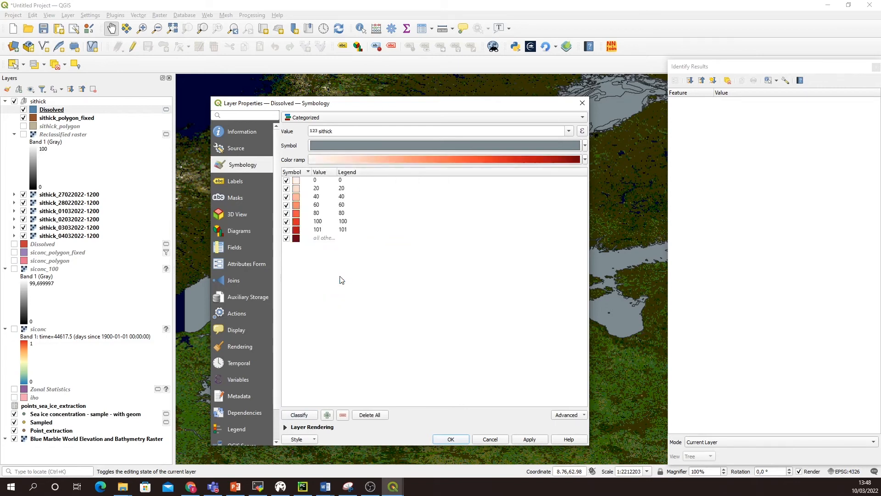
Step: Set the fill color opacity of the 0 category to 0% and apply the Dissolved layer's symbology
double_click(295, 180)
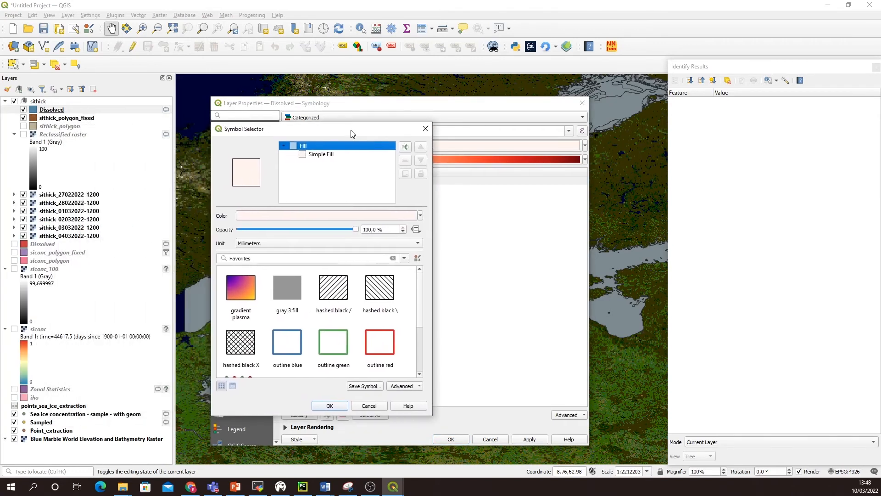
left_click(294, 217)
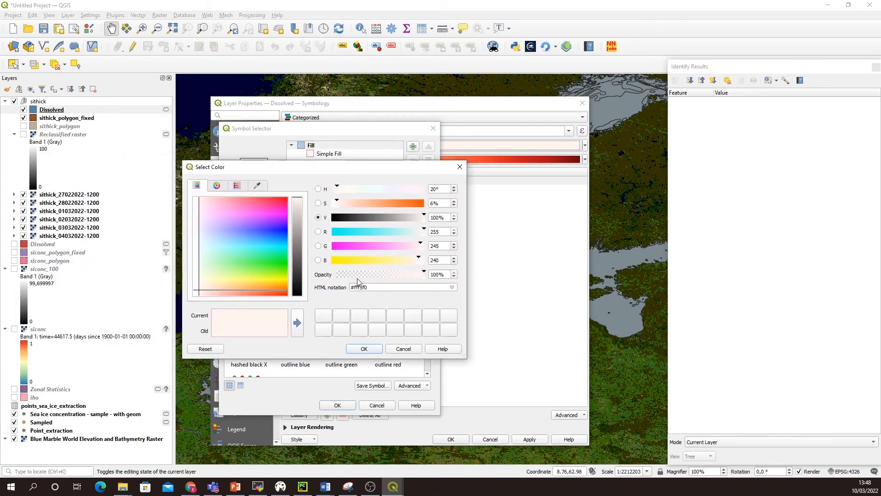
left_click_drag(423, 274, 336, 274)
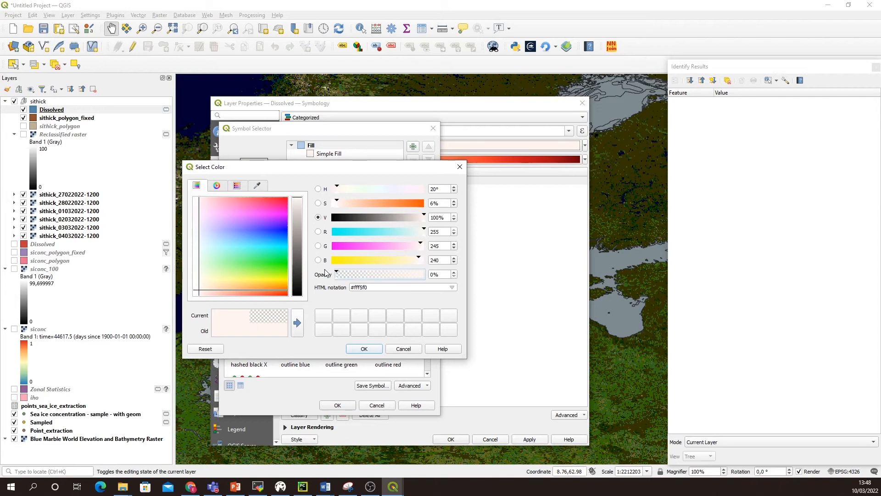
left_click(366, 348)
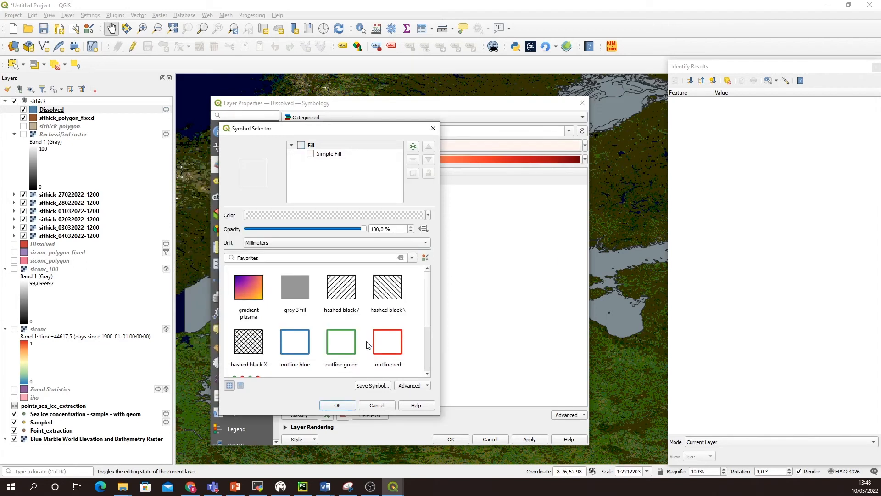
left_click(338, 406)
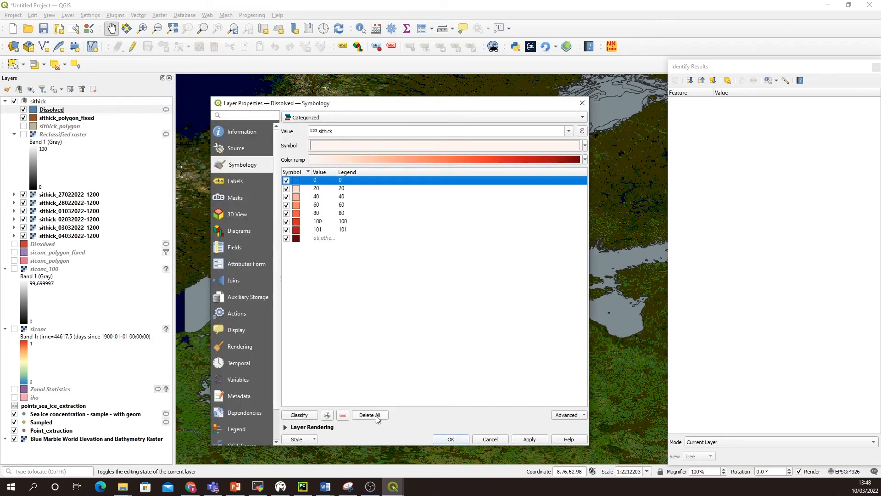
left_click(524, 439)
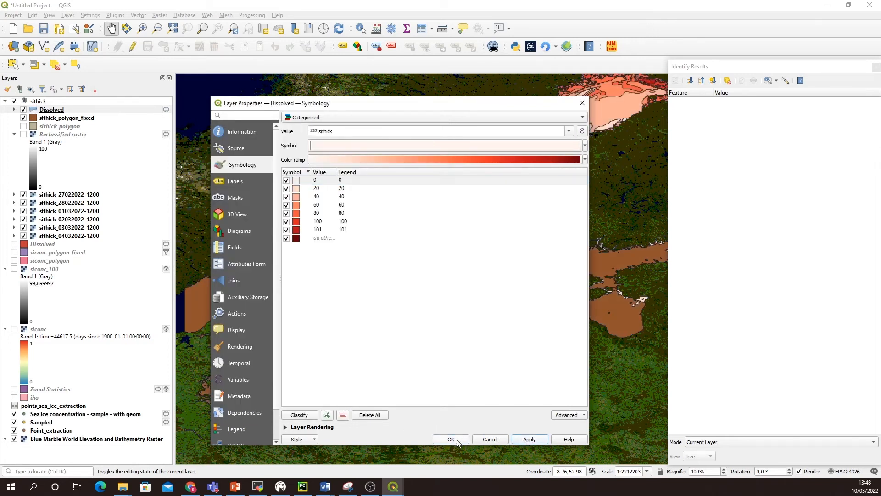
left_click(452, 440)
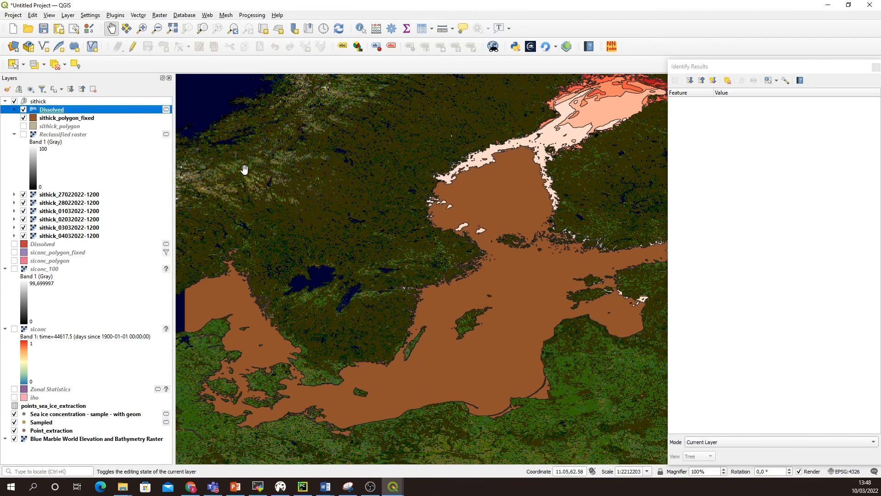
Step: Hide the sithick_polygon_fixed layer and inspect the categorized ice thickness across the Baltic Sea
left_click(24, 118)
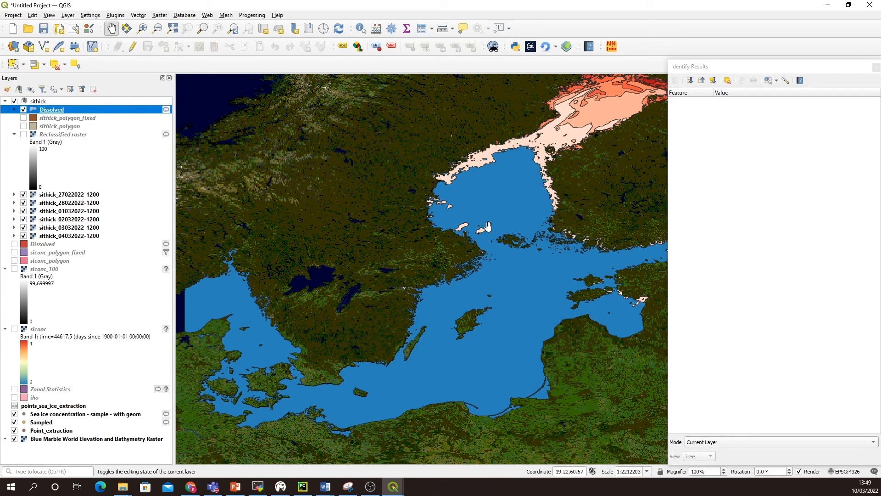
scroll(488, 226, "down", 1)
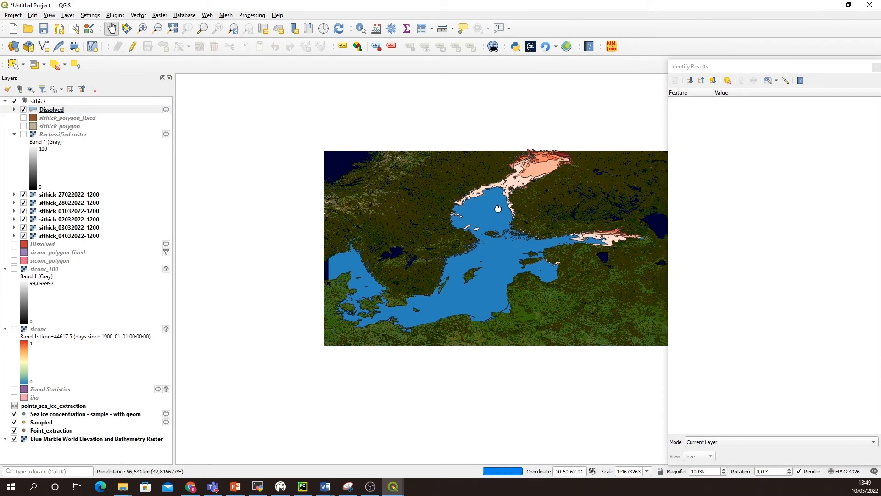
left_click_drag(498, 209, 428, 241)
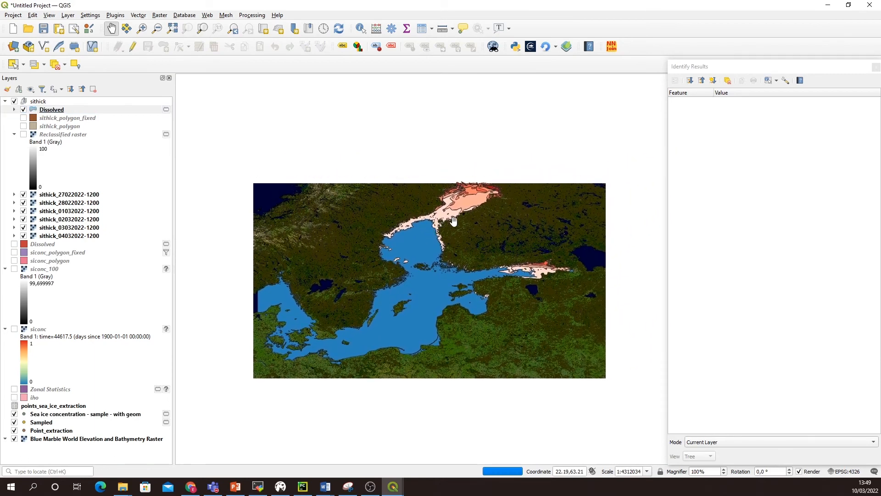
scroll(454, 220, "up", 1)
left_click_drag(472, 224, 399, 212)
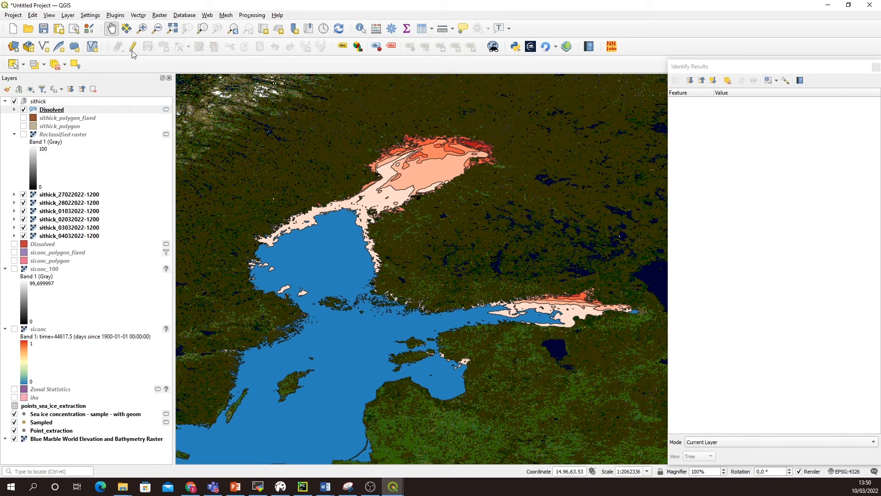
Step: Add WPI.shp from the WPI_Shapefile data folder as a vector layer and close the Data Source Manager
left_click(143, 15)
mouse_move(67, 15)
mouse_move(125, 47)
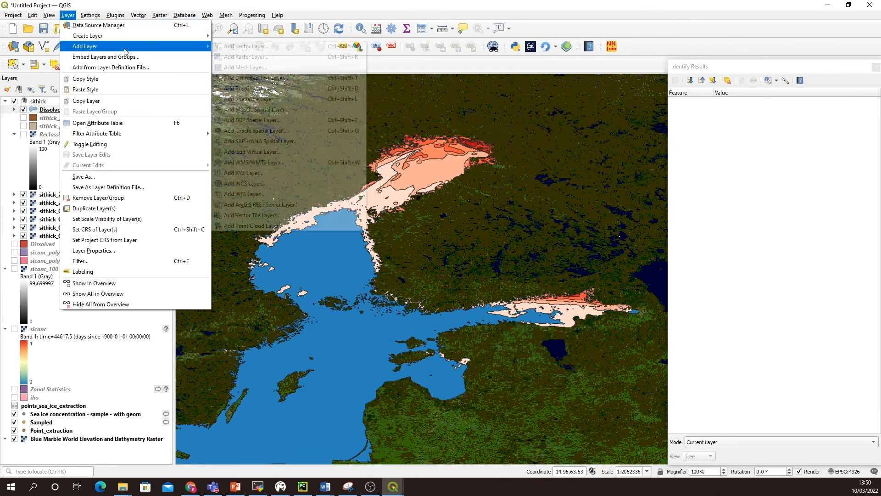
left_click(246, 47)
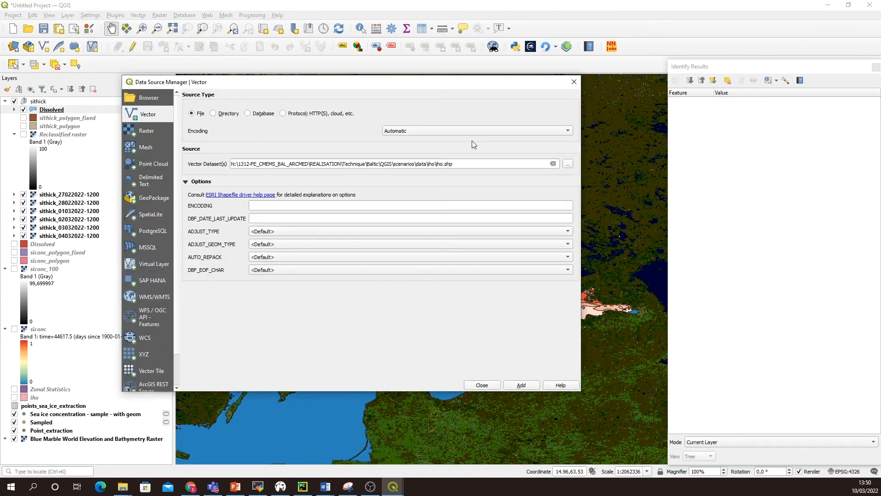
left_click(568, 165)
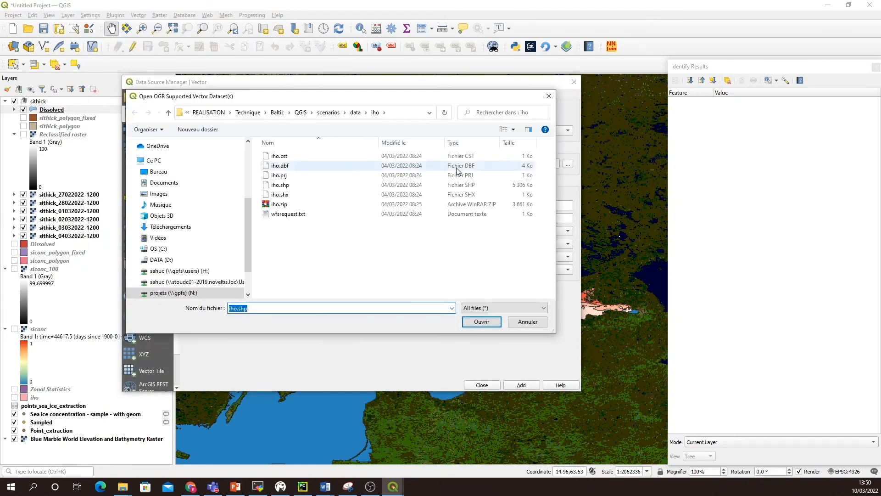
left_click(356, 113)
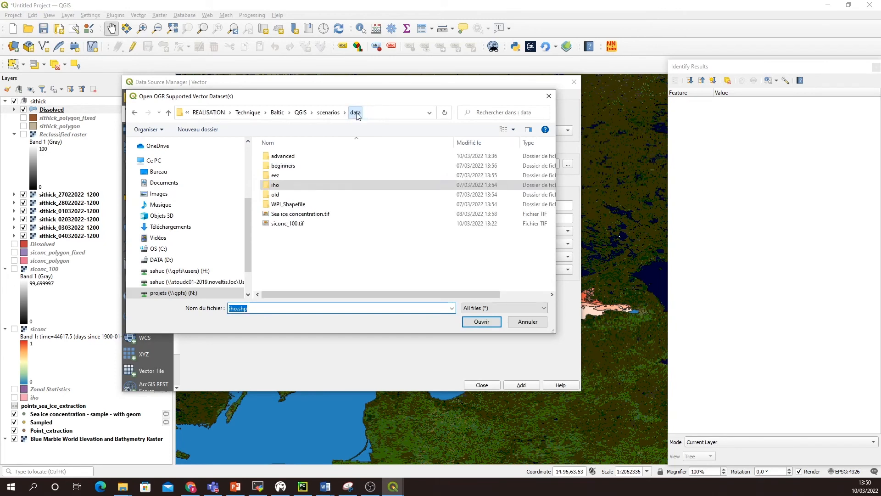
double_click(279, 205)
left_click(289, 206)
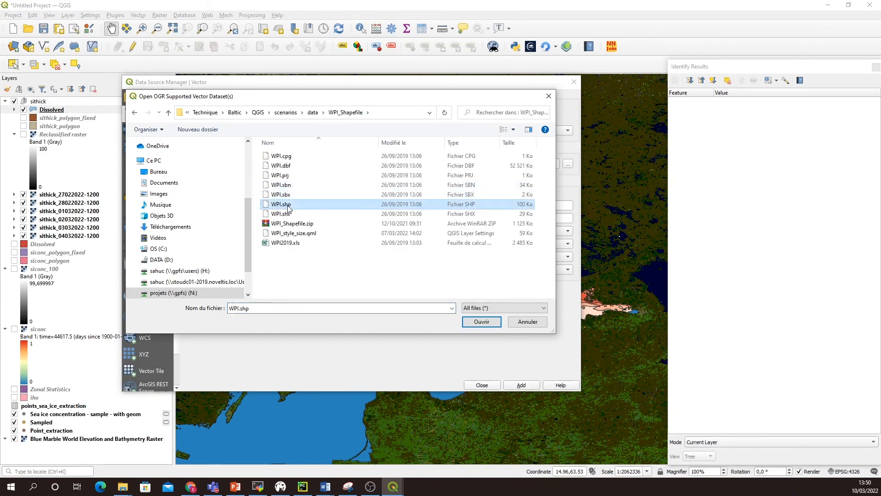
left_click(482, 322)
left_click(520, 386)
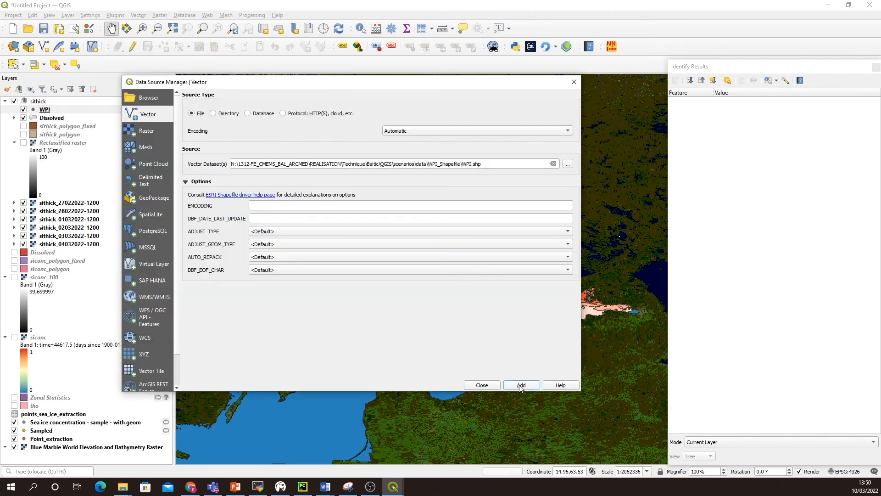
left_click(489, 387)
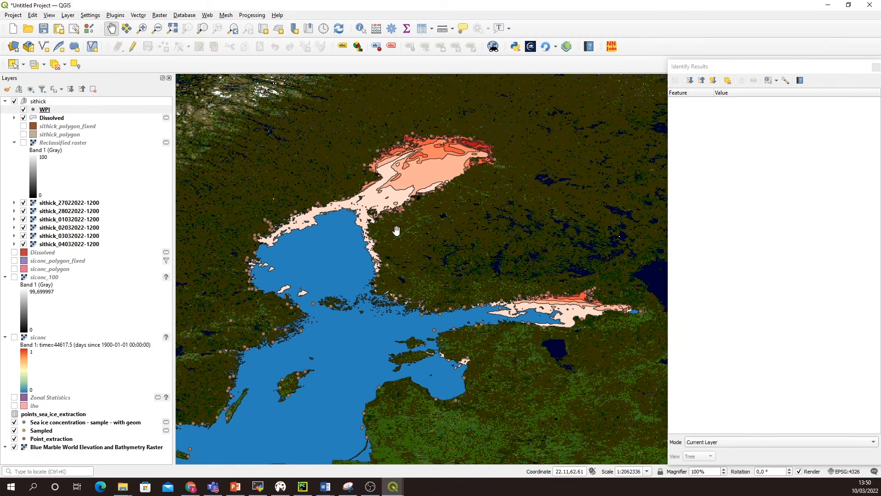
Step: Close the Identify Results panel and inspect the WPI points along the coasts of the Gulf of Bothnia
left_click(877, 67)
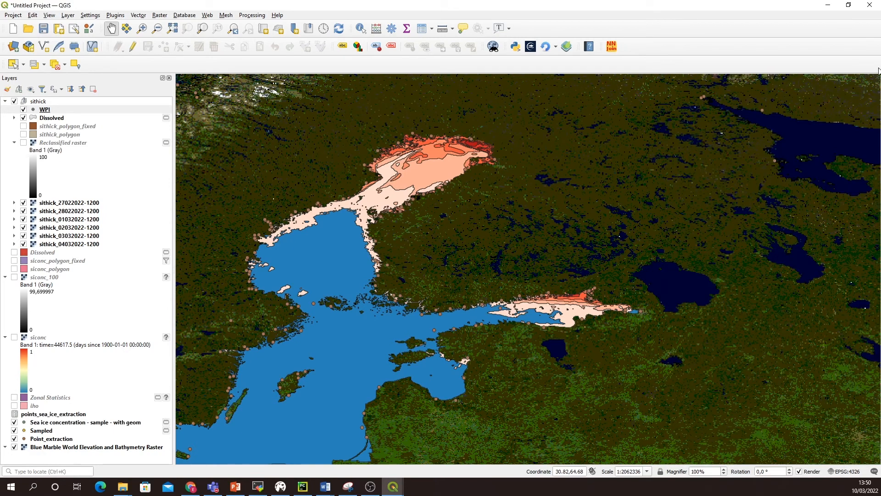
left_click_drag(544, 218, 645, 191)
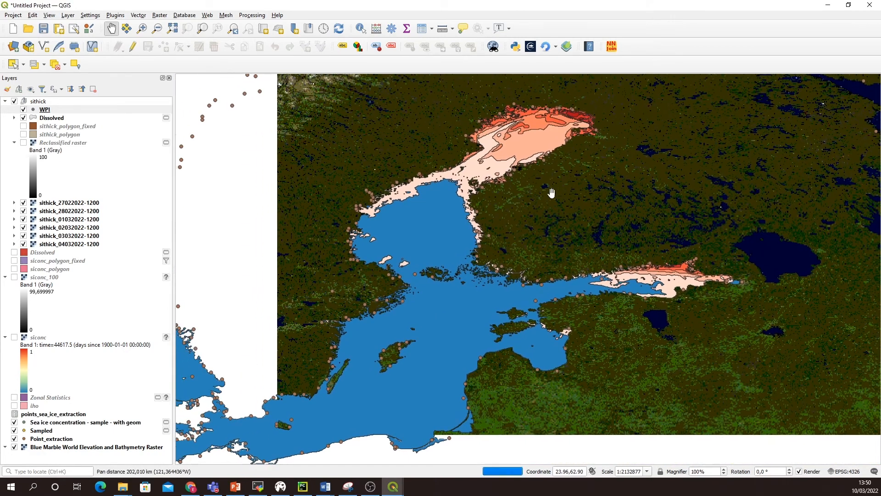
scroll(521, 184, "up", 1)
left_click_drag(522, 181, 533, 228)
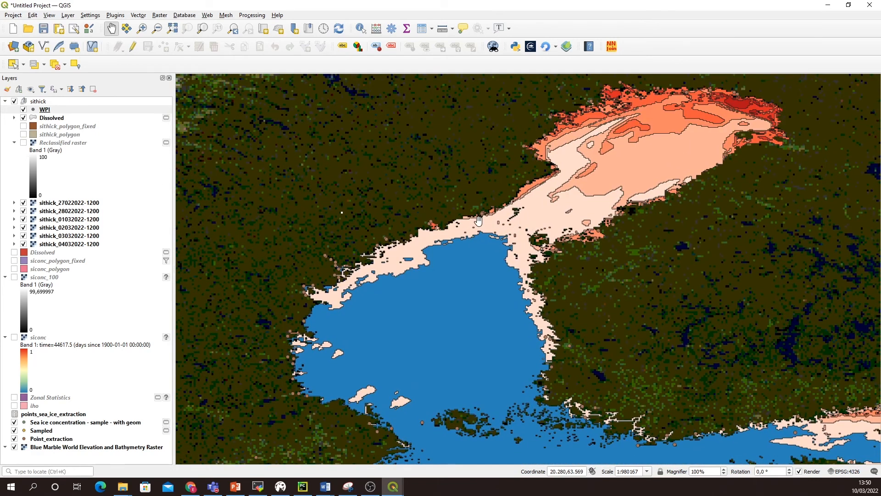
Step: Load the style_WPI_Size.qml style file from the advanced data folder onto the WPI layer and apply it
left_click(52, 112)
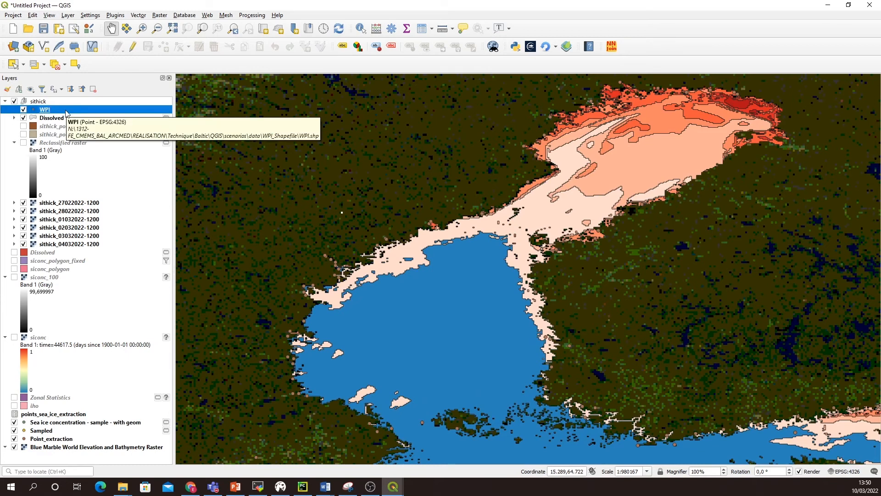
right_click(66, 112)
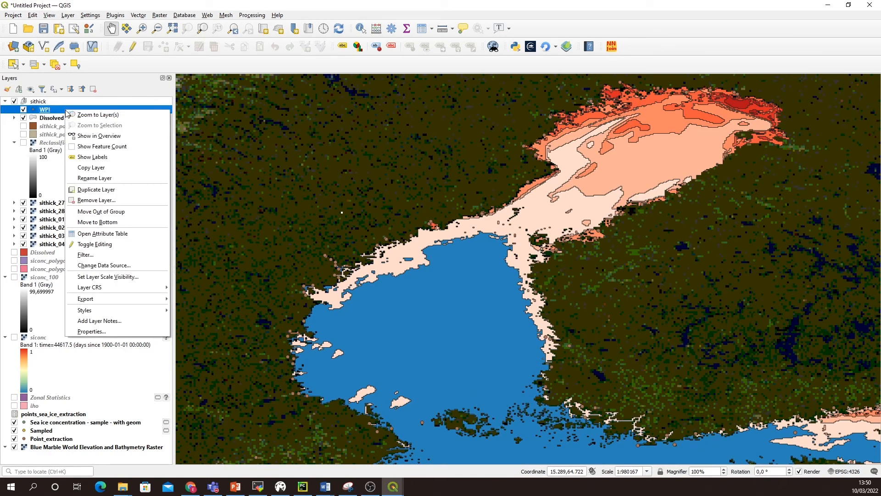
left_click(118, 330)
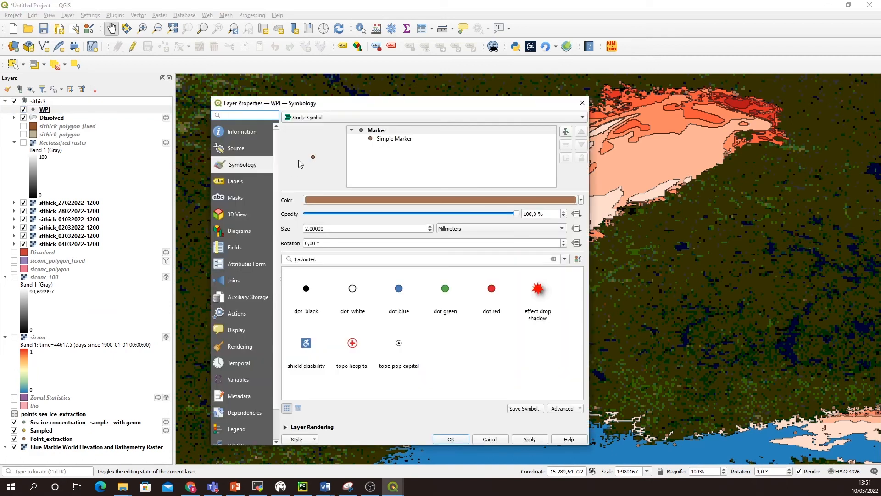
left_click(302, 441)
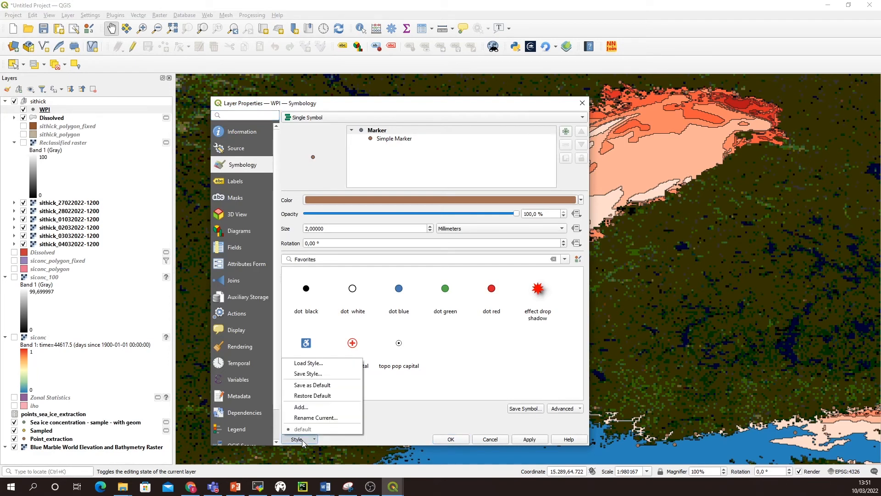
left_click(317, 364)
left_click(429, 138)
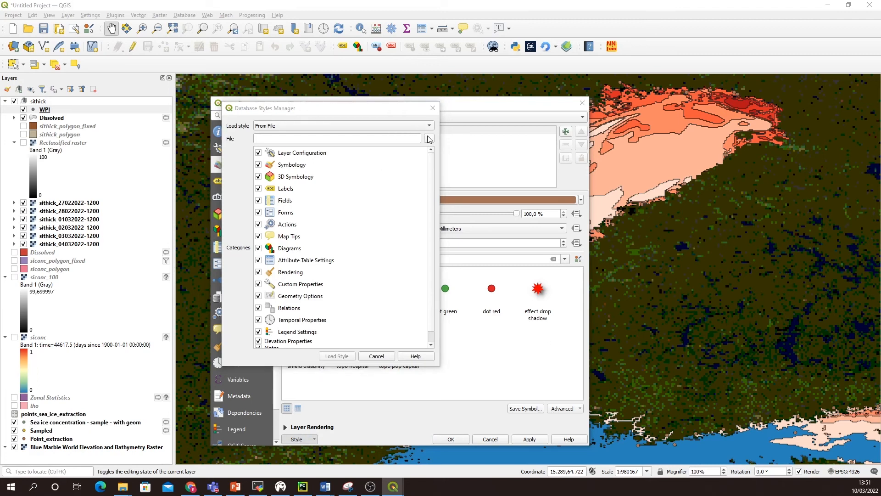
left_click(410, 181)
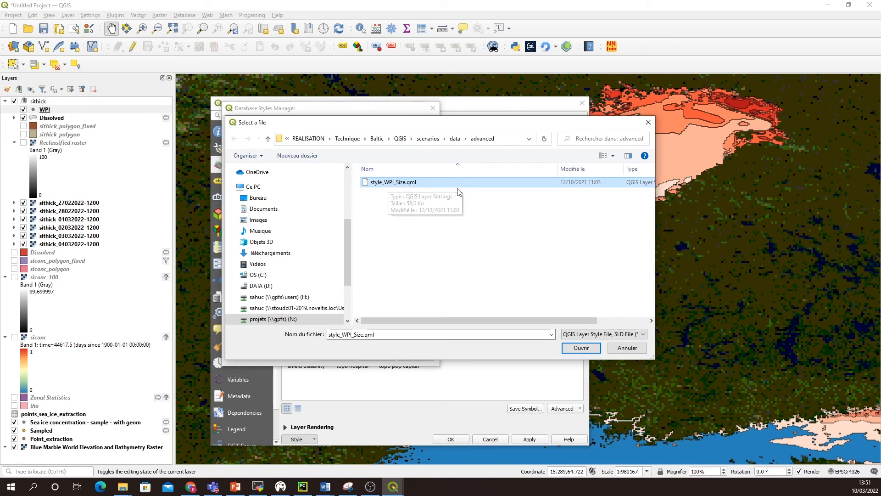
left_click(582, 348)
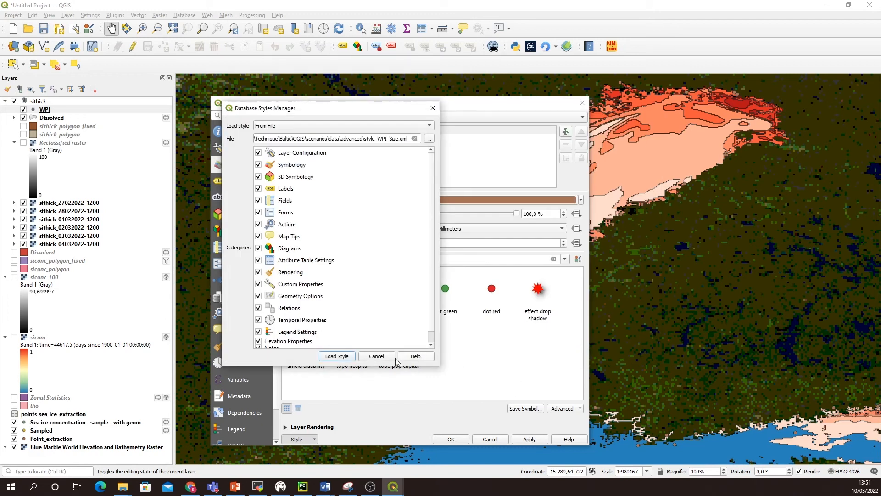
left_click(345, 357)
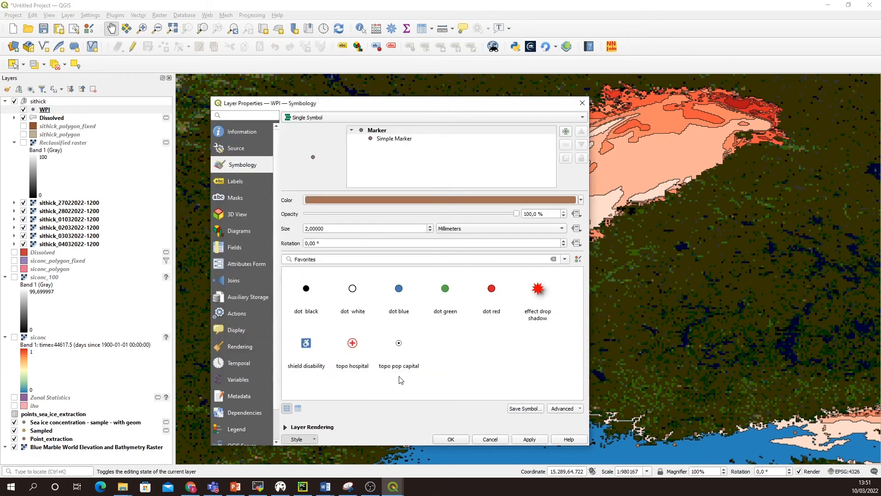
left_click(530, 440)
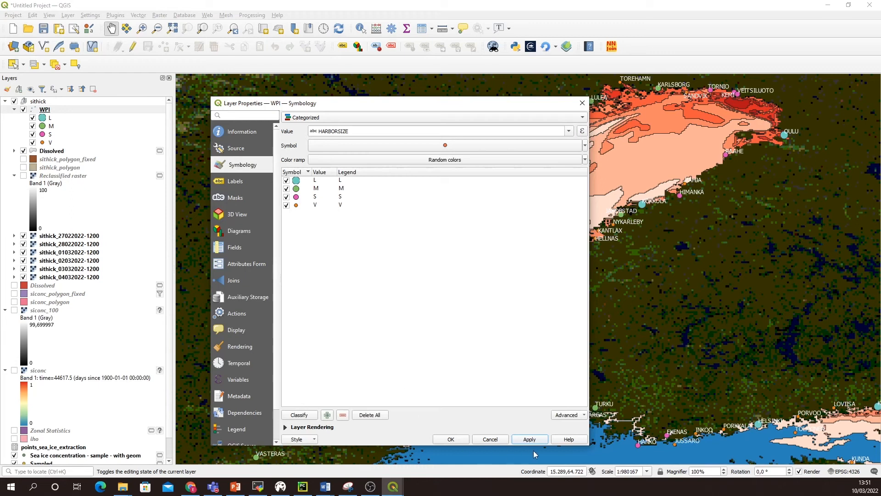
left_click(451, 439)
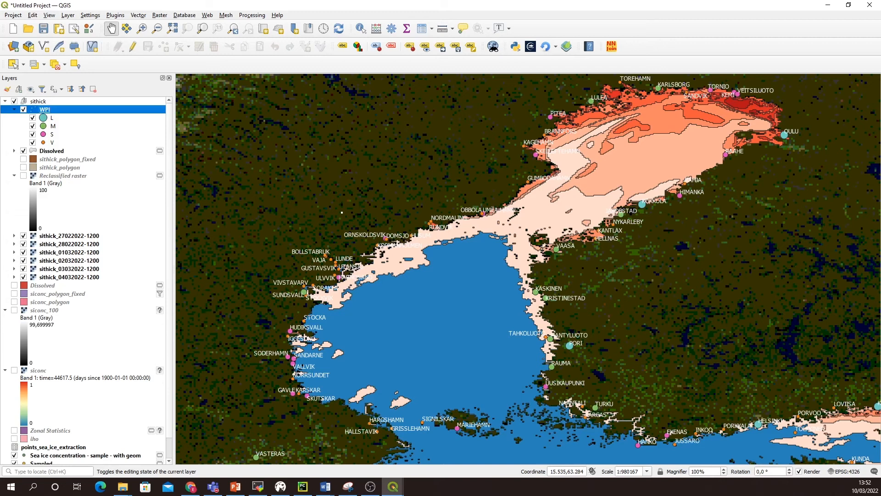
Step: Create a new shapefile layer named points_ship_route with Point geometry in EPSG:4326 - WGS 84
left_click(71, 17)
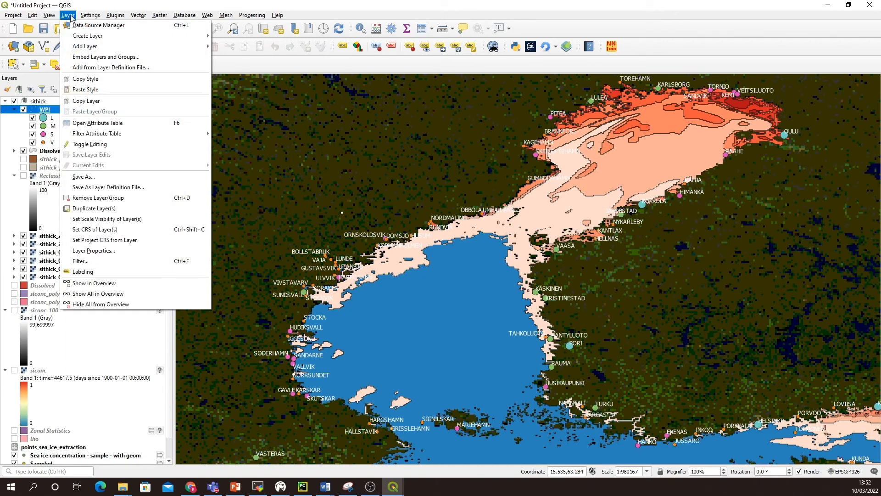
mouse_move(101, 36)
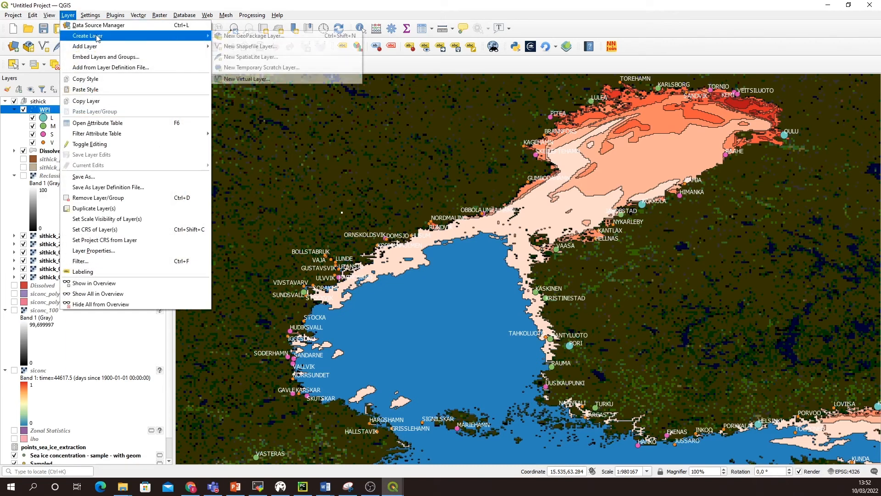
left_click(258, 48)
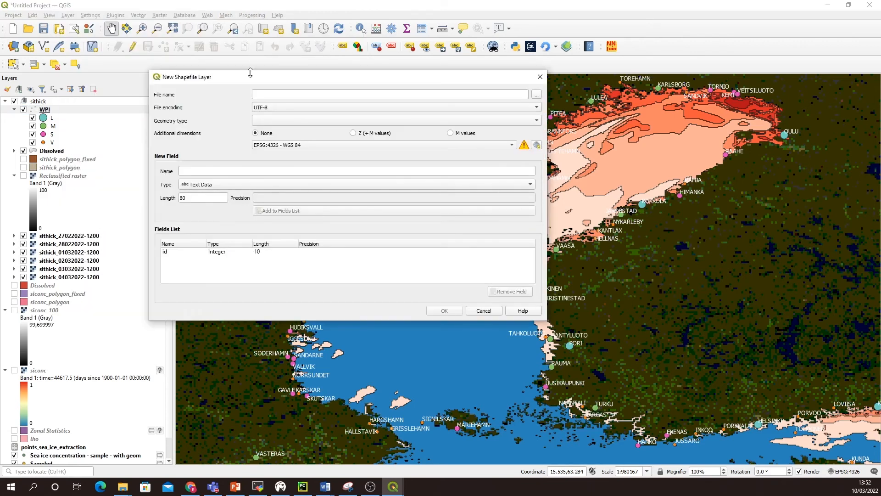
left_click(274, 95)
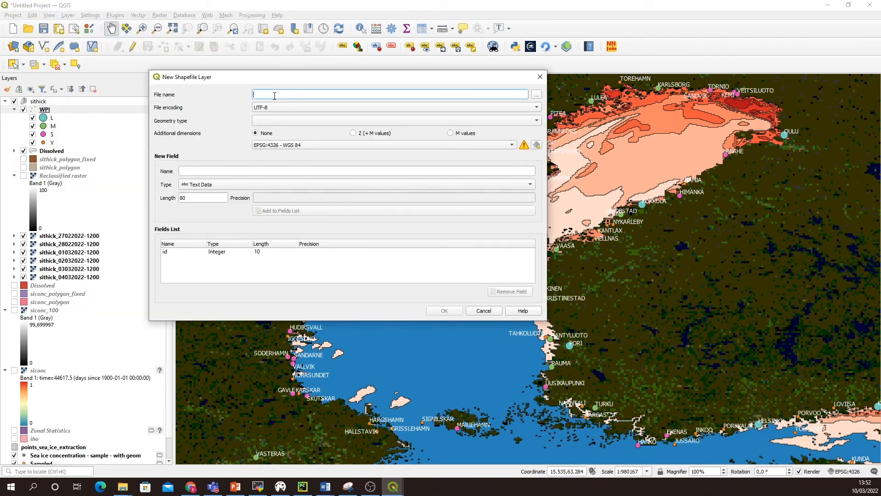
left_click(537, 94)
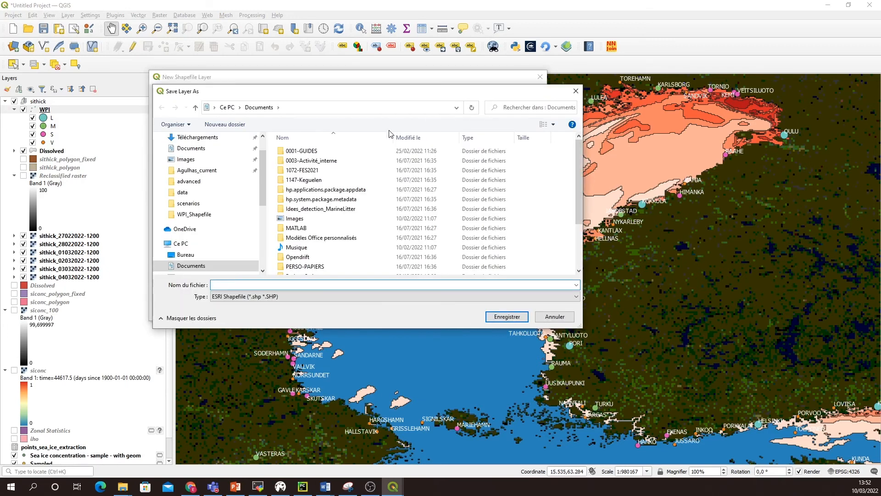
left_click(576, 90)
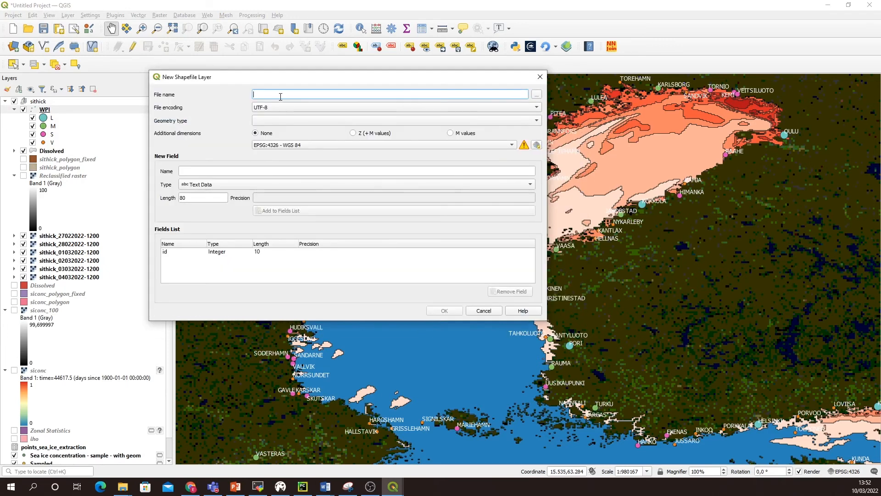
type("points_ship_route")
left_click(273, 121)
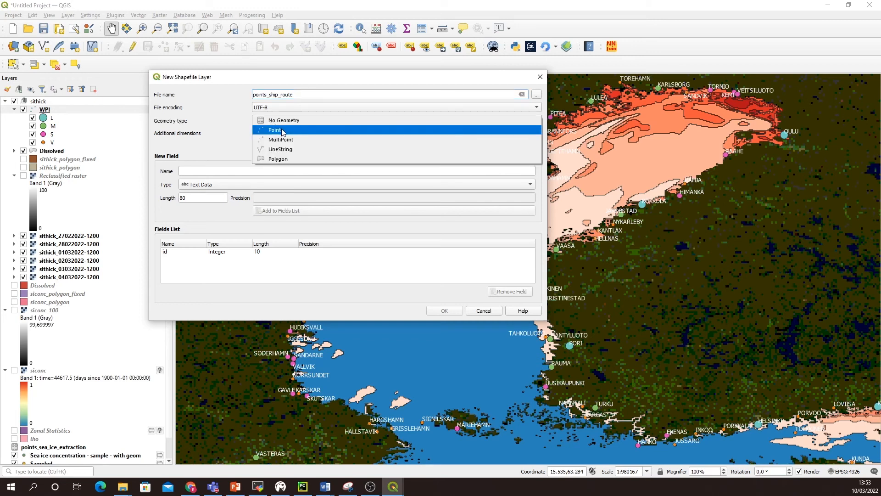
left_click(283, 130)
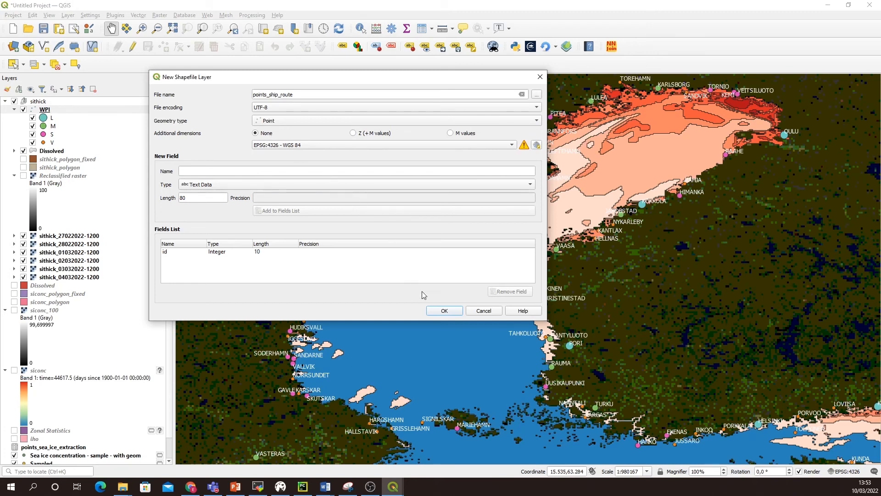
left_click(450, 310)
Step: Move the points_ship_route layer above the sithick group and enable its editing with the Add Point Feature tool
left_click_drag(49, 113, 46, 101)
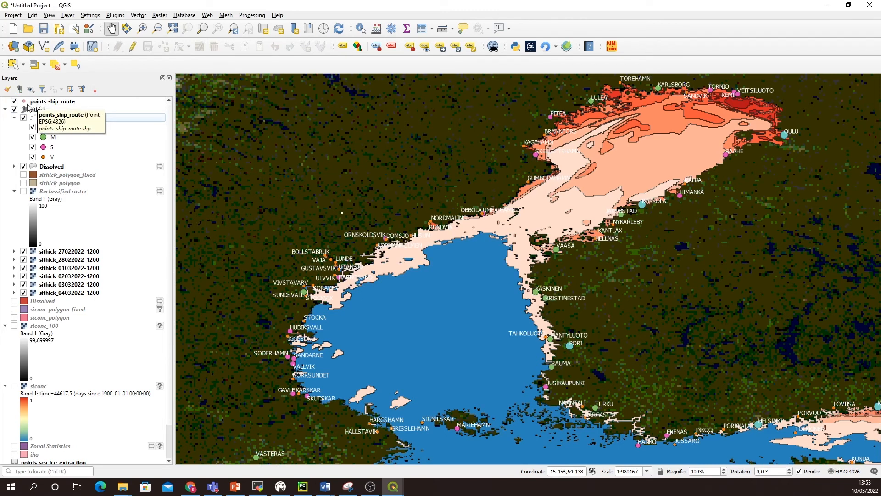
left_click(59, 103)
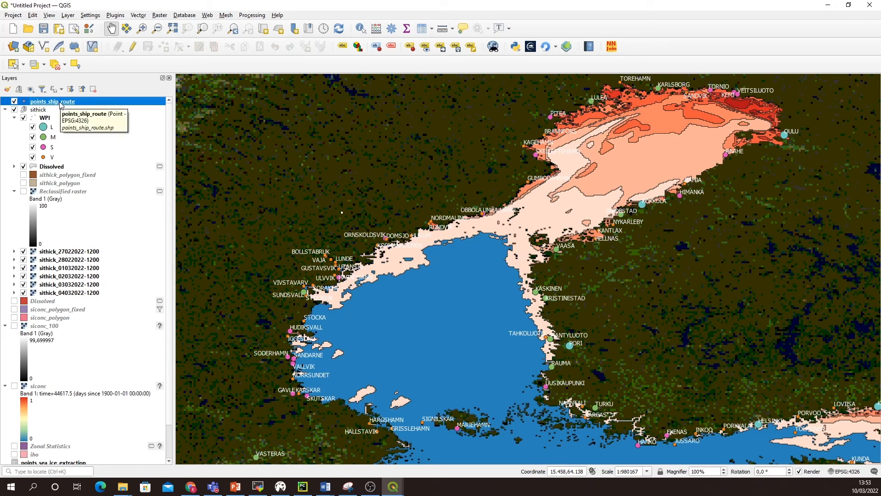
left_click(132, 47)
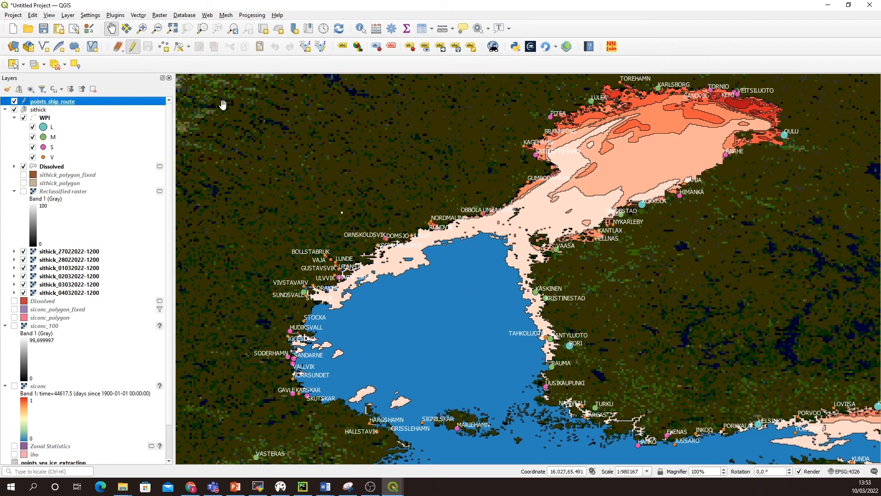
left_click(164, 48)
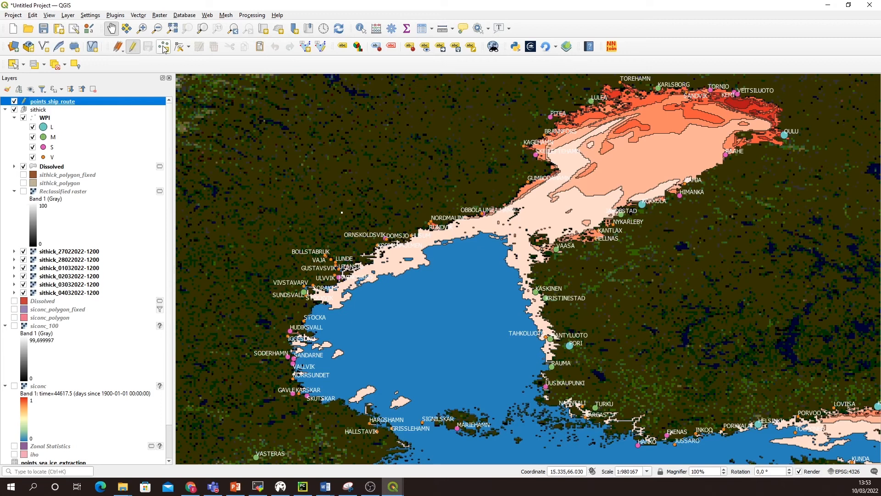
left_click(163, 47)
Step: Add the first ship-route point at Kaskinen with id 0 and a second point just offshore to the west
left_click(535, 292)
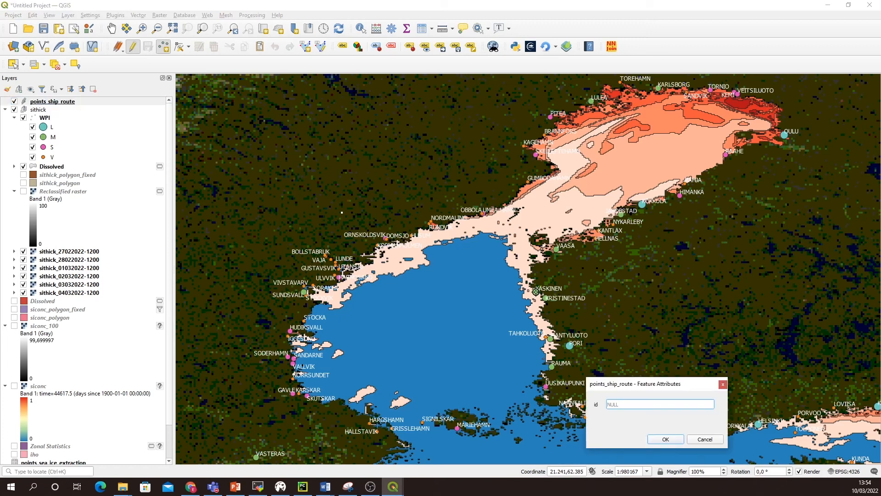
left_click(666, 439)
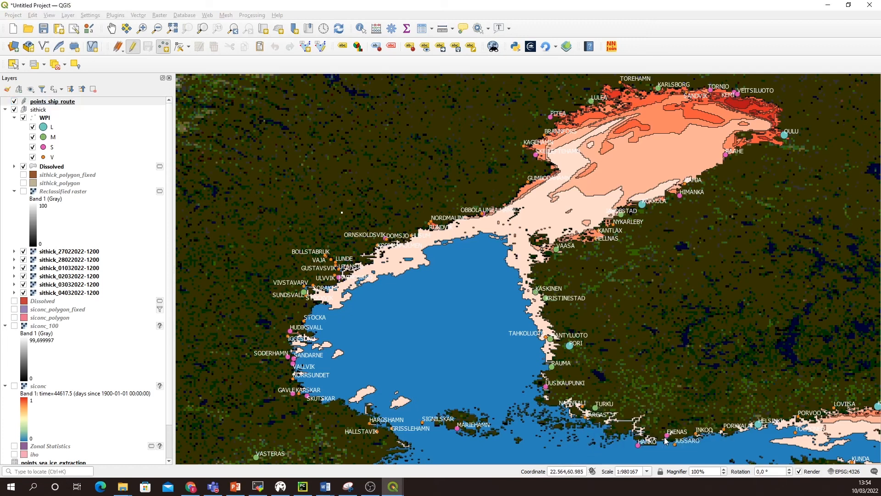
left_click(508, 291)
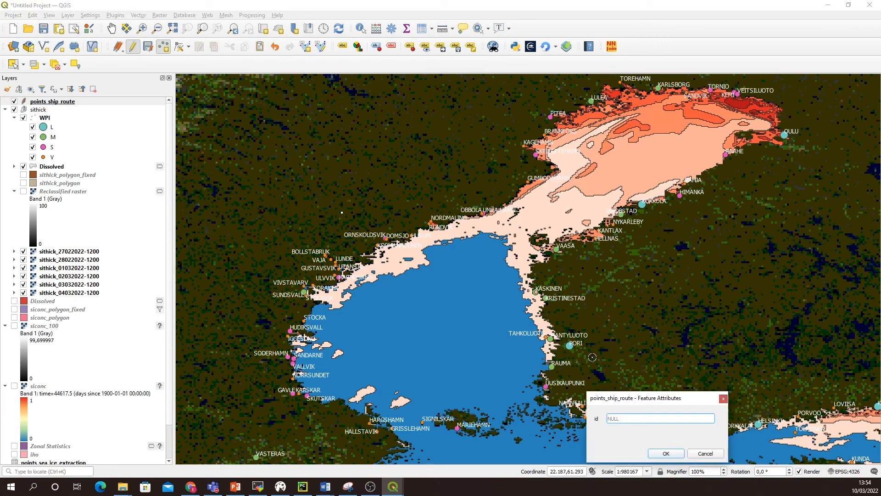
left_click(668, 454)
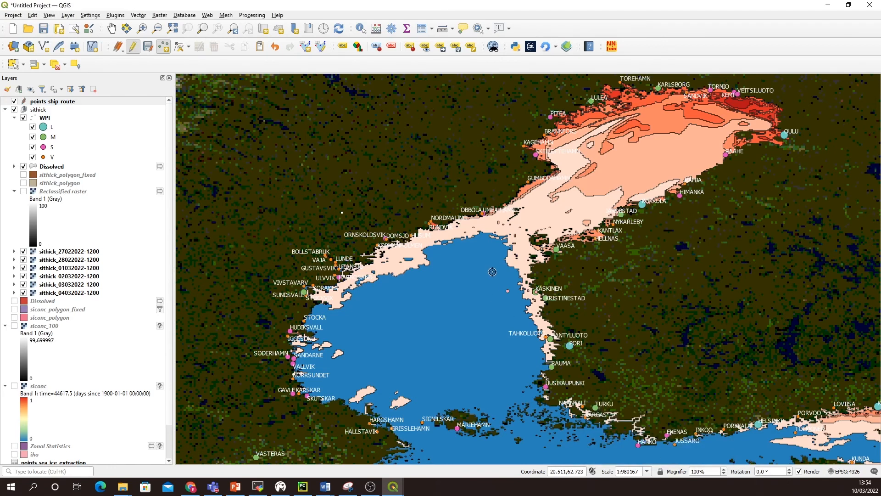
Step: Add two more route points northwestward across the open water towards the ice edge, with ids 2 and 3
left_click(493, 272)
type("2")
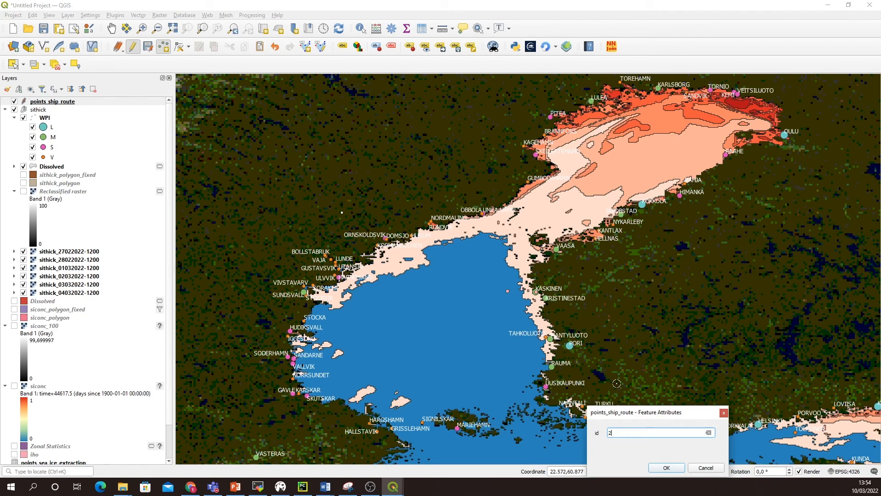
left_click(667, 466)
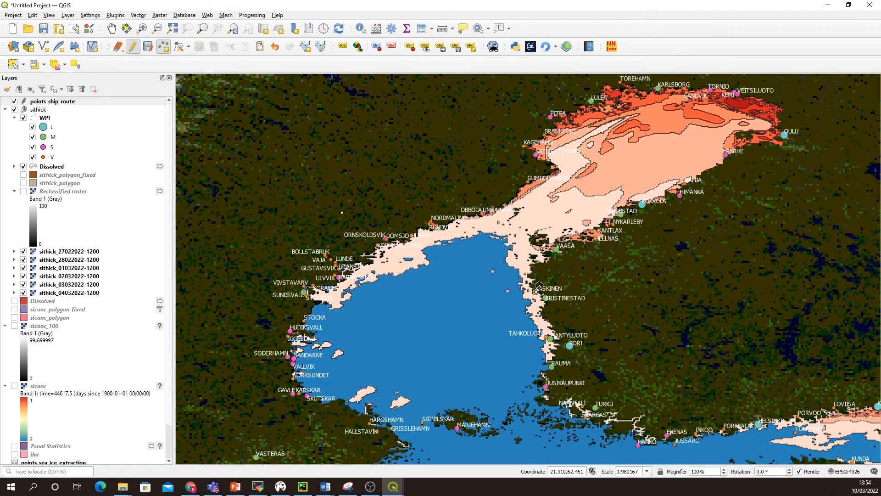
left_click(484, 241)
type("3")
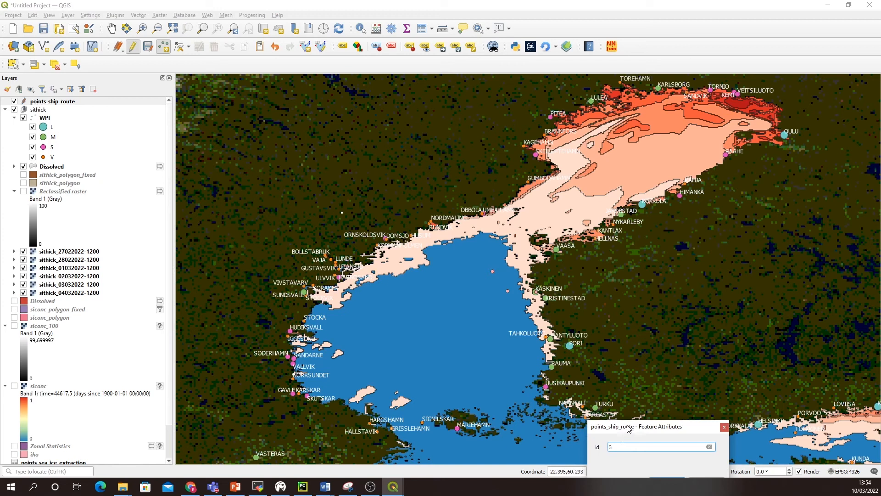
left_click_drag(629, 429, 636, 377)
left_click(663, 429)
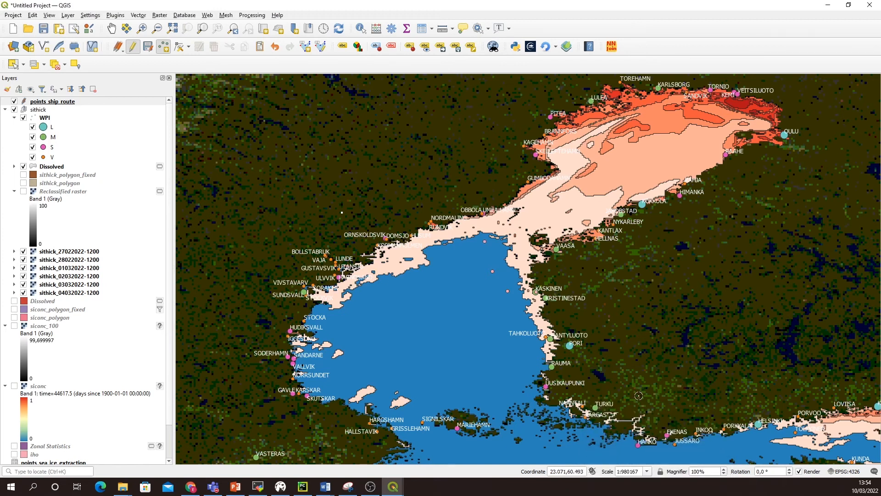
Step: Add two ship-route points through the ice, one near Obbola with id 5 and one off Gumbodahamn with id 6
left_click(511, 205)
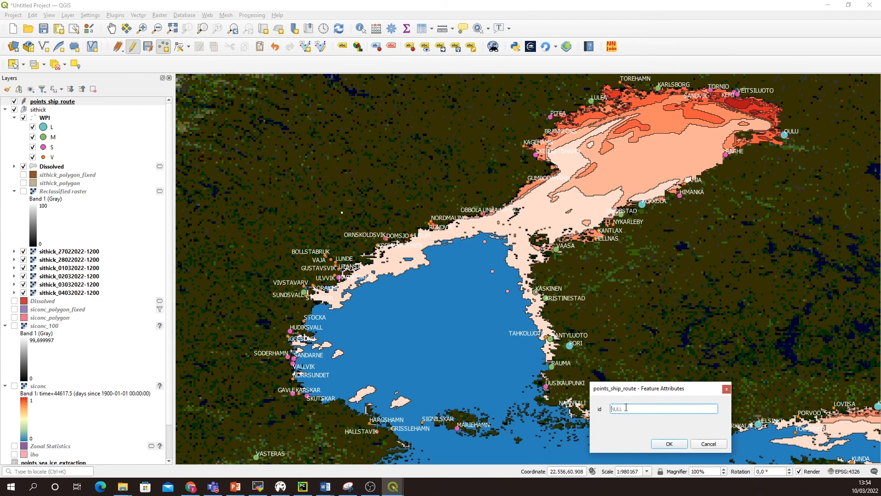
left_click(670, 444)
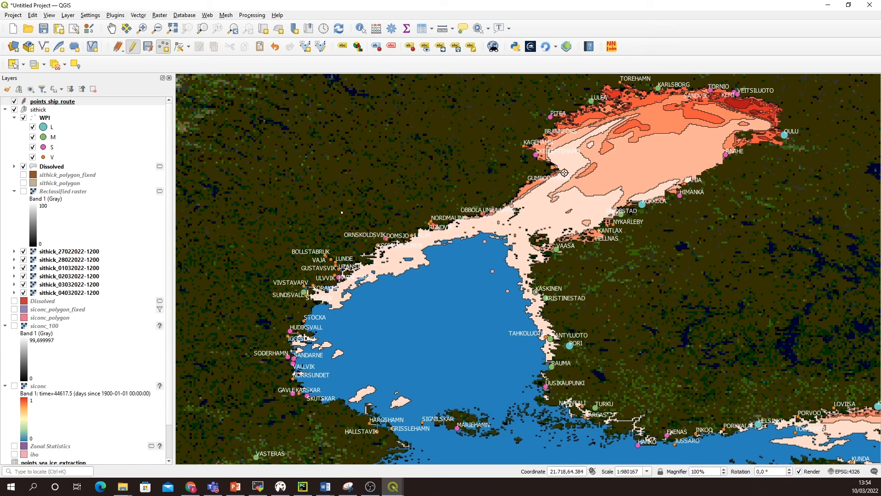
left_click(588, 215)
type("6")
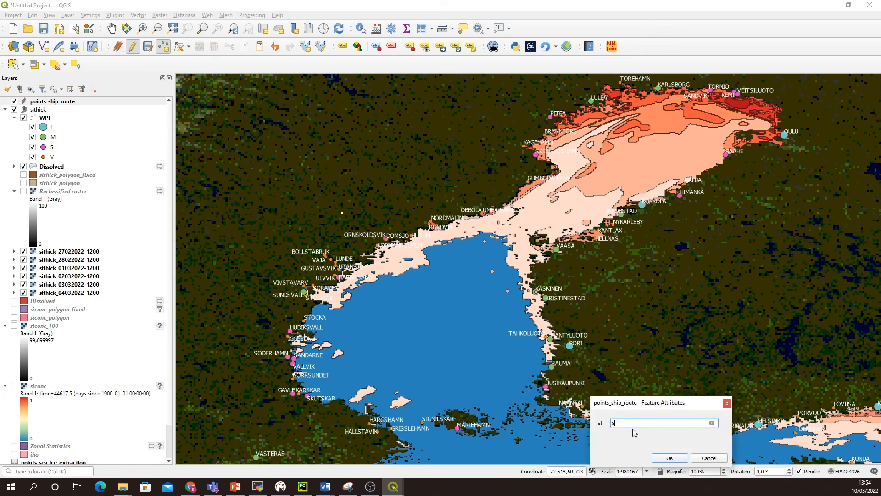
left_click(670, 458)
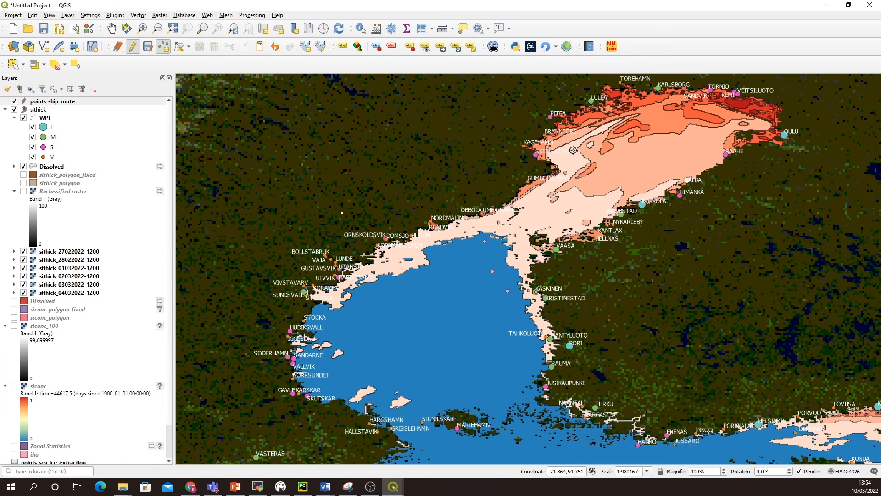
Step: Add two more route points along the thinner ice towards Lulea, giving both of them id 7
left_click(568, 148)
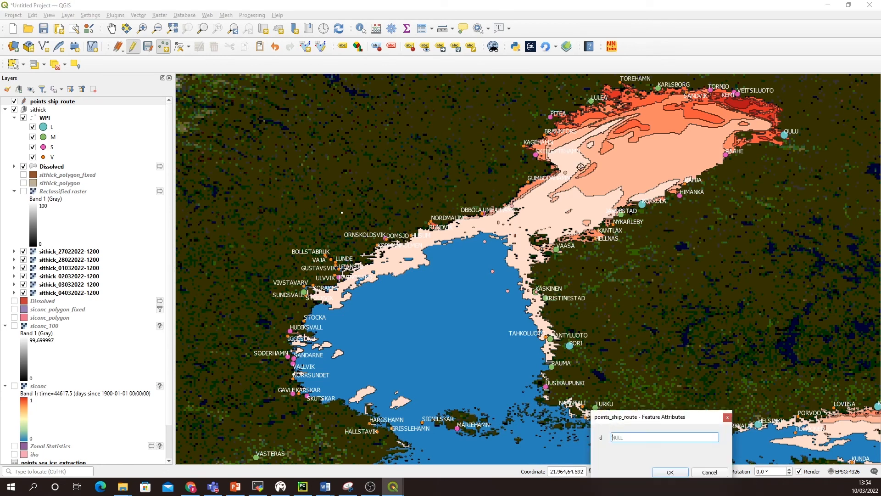
type("7")
left_click(670, 471)
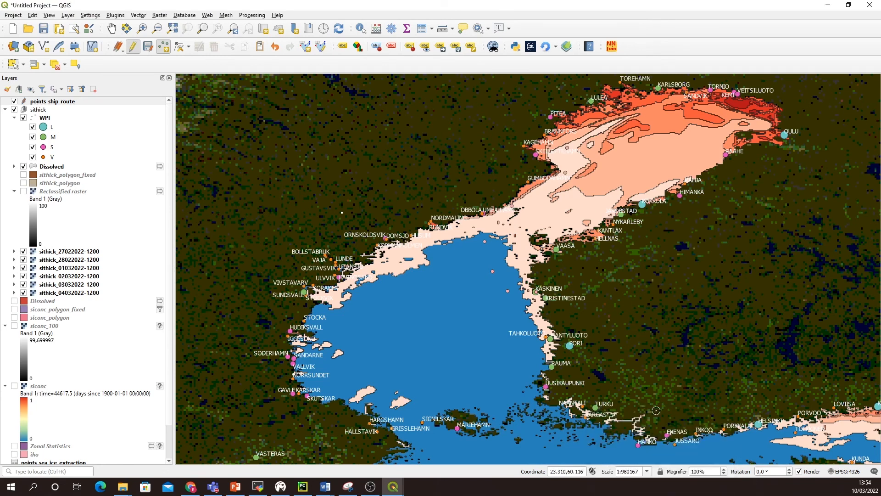
left_click(599, 129)
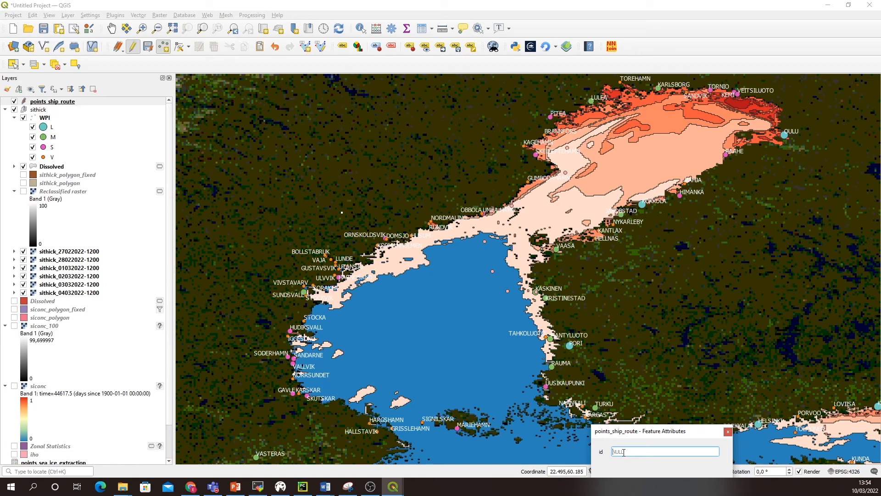
type("7")
left_click_drag(629, 432, 635, 383)
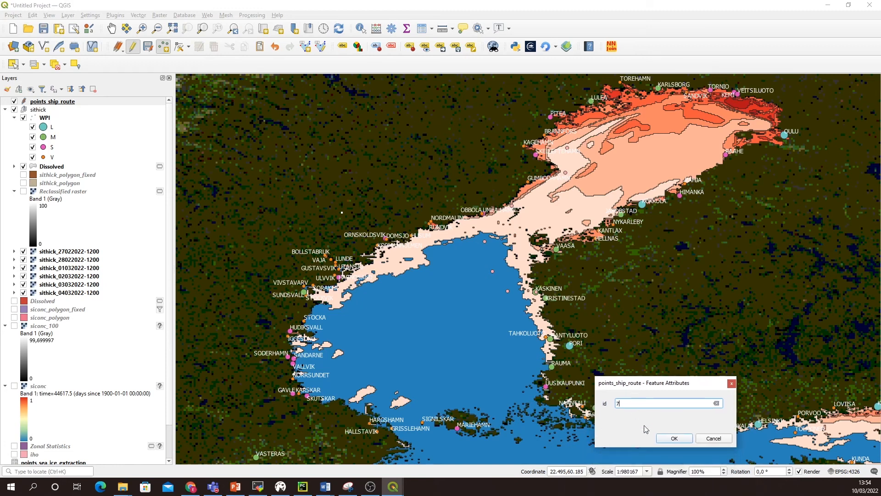
left_click(666, 437)
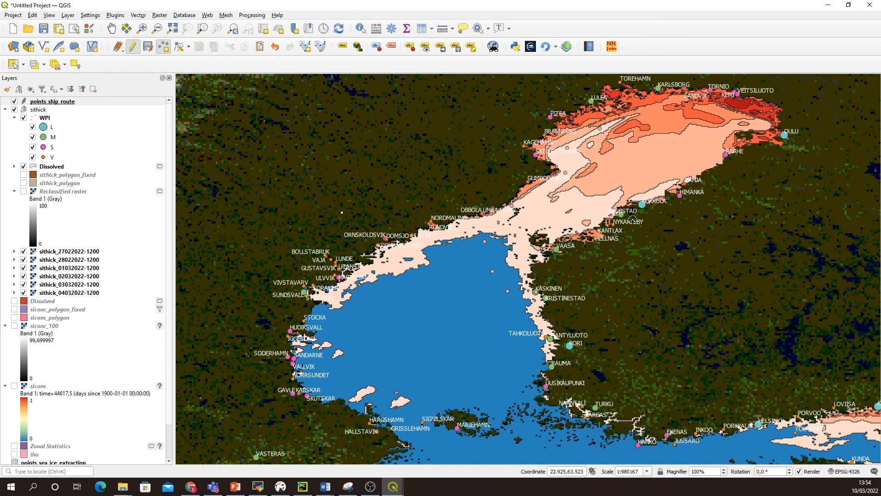
Step: Add the last route point at Lulea with id 8, then stop editing points_ship_route and save its changes
left_click(591, 100)
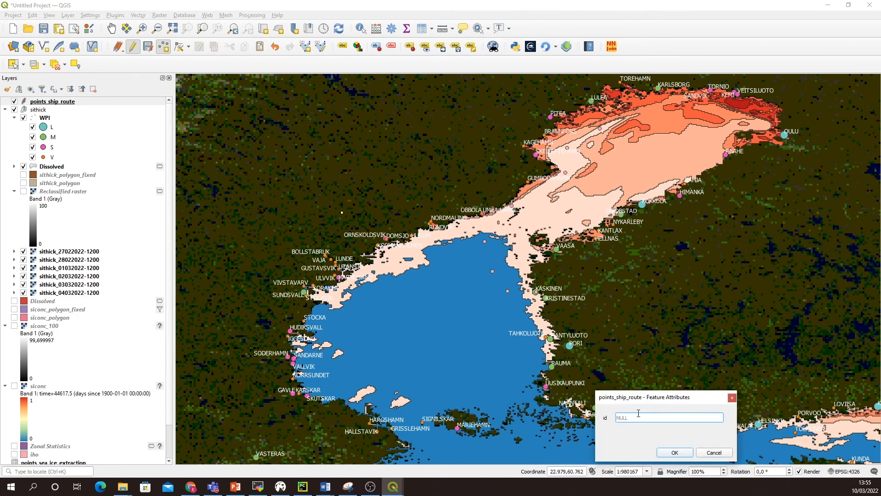
left_click(677, 454)
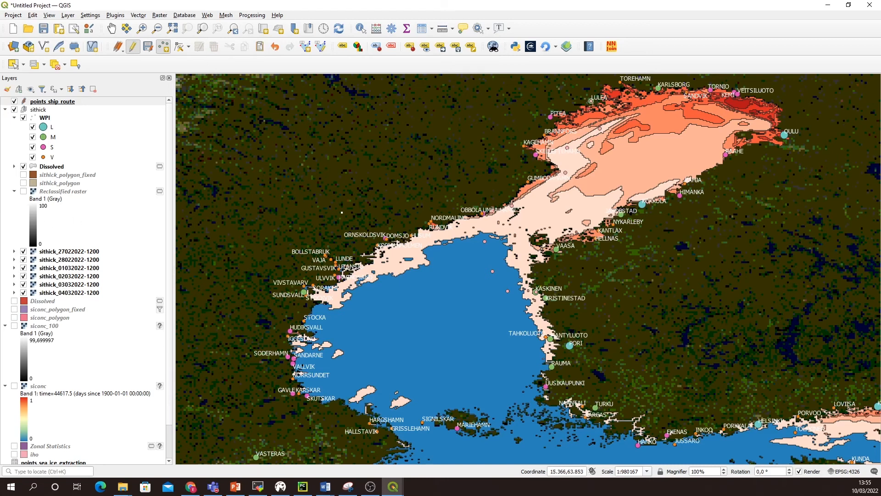
left_click(133, 49)
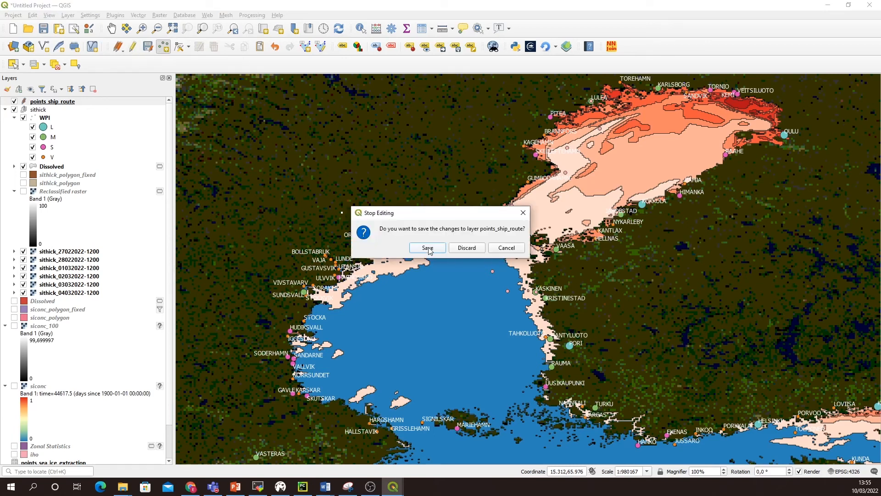
left_click(428, 249)
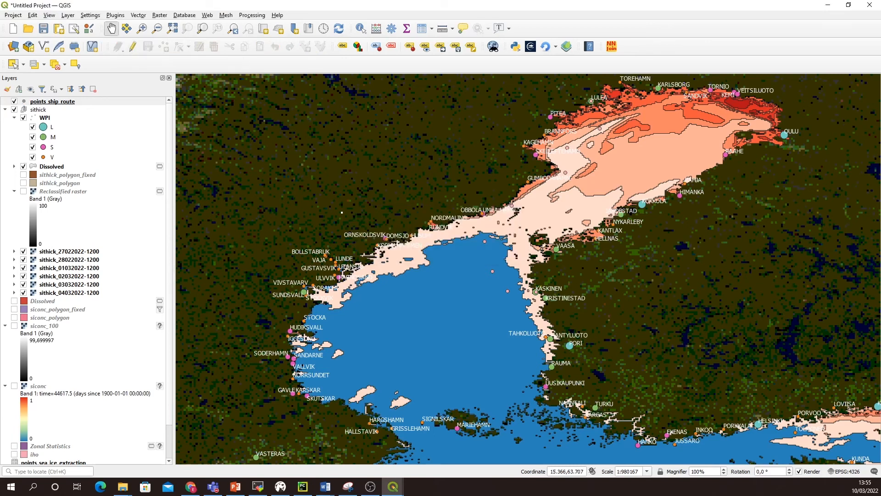
Step: Style the points_ship_route layer with the effect drop shadow marker from the favourite symbols
left_click(55, 103)
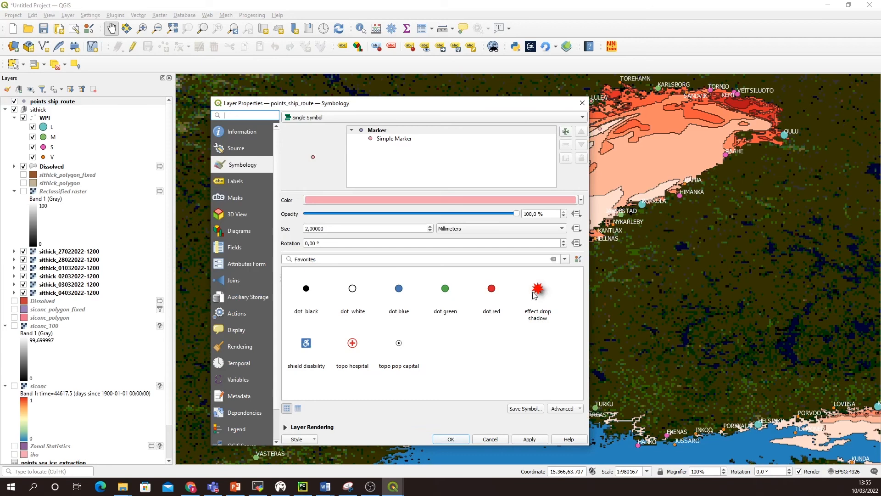
left_click(538, 289)
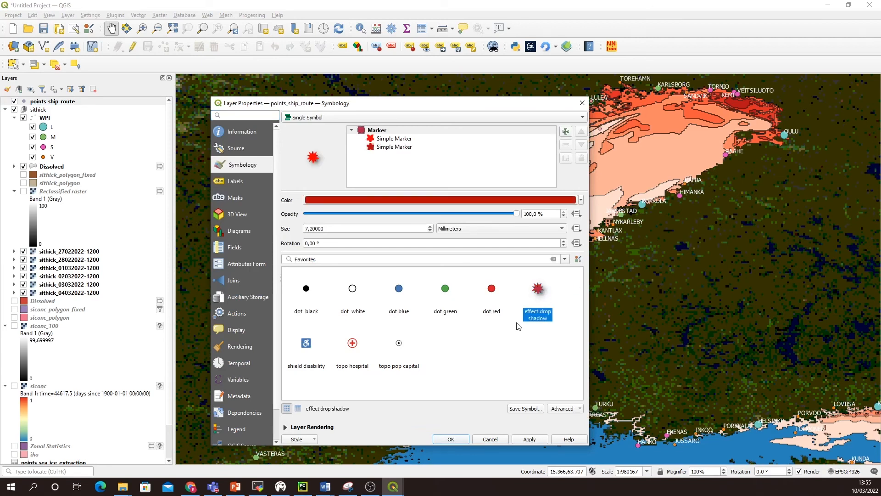
left_click(530, 439)
left_click(488, 441)
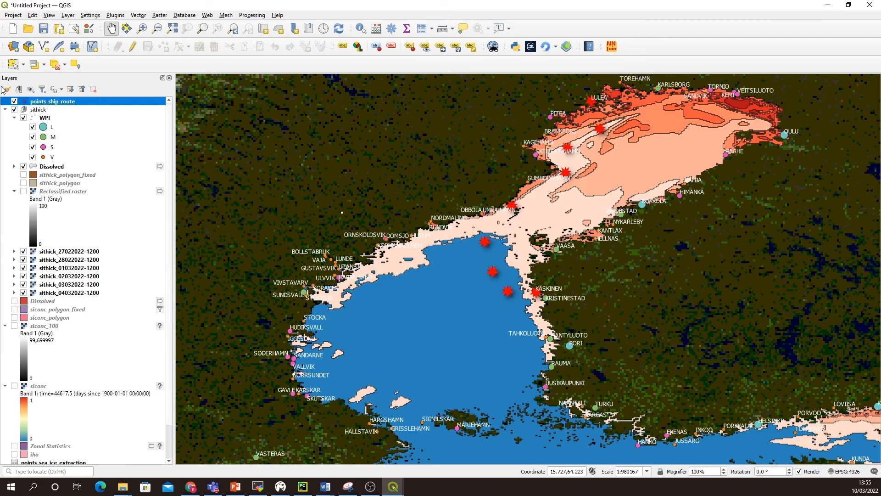
Step: Review the ids of the route points in the attribute table of points_ship_route
right_click(60, 101)
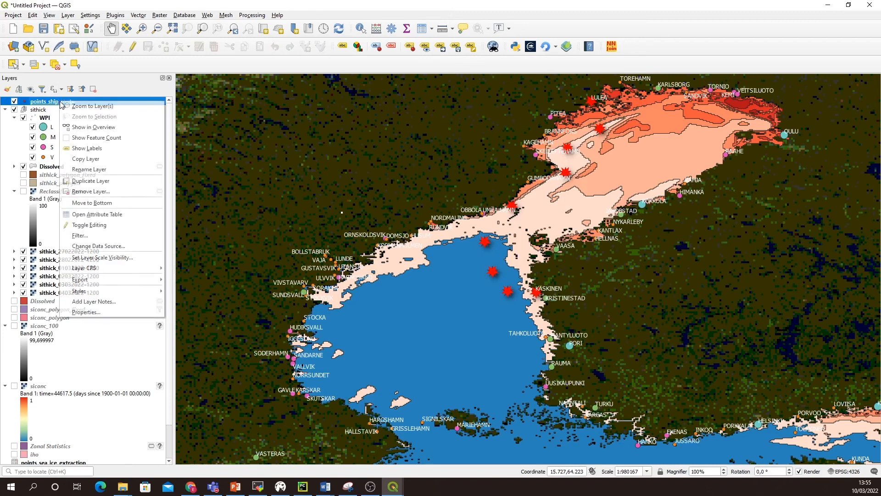
left_click(104, 214)
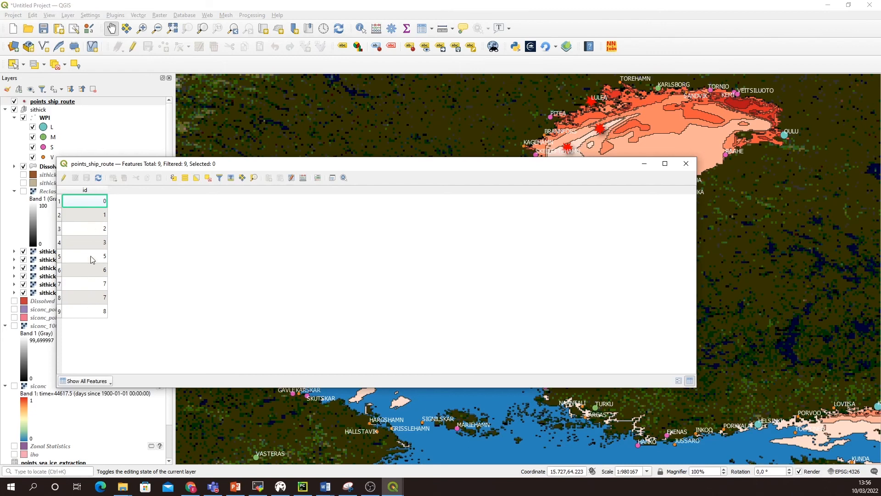
left_click(94, 289)
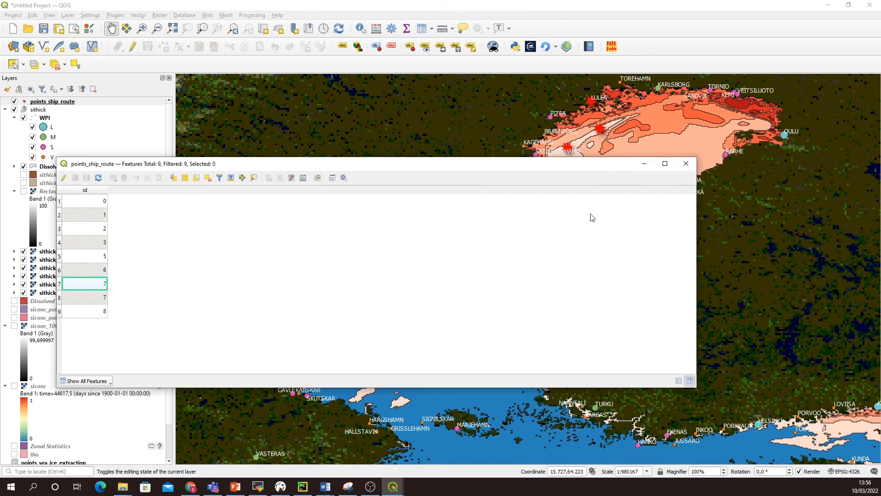
left_click(685, 166)
Step: Run Add geometry attributes on points_ship_route using the layer CRS, with a temporary layer as output
left_click(252, 16)
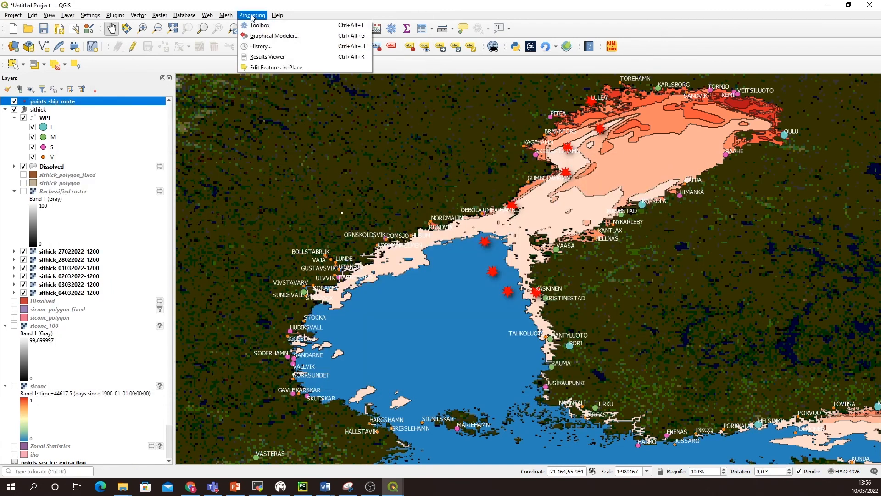
left_click(258, 25)
left_click(749, 101)
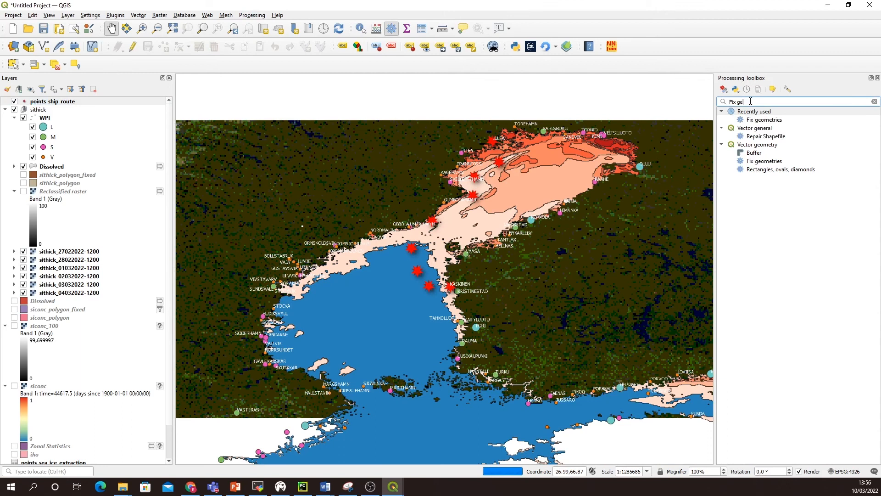
type("add ")
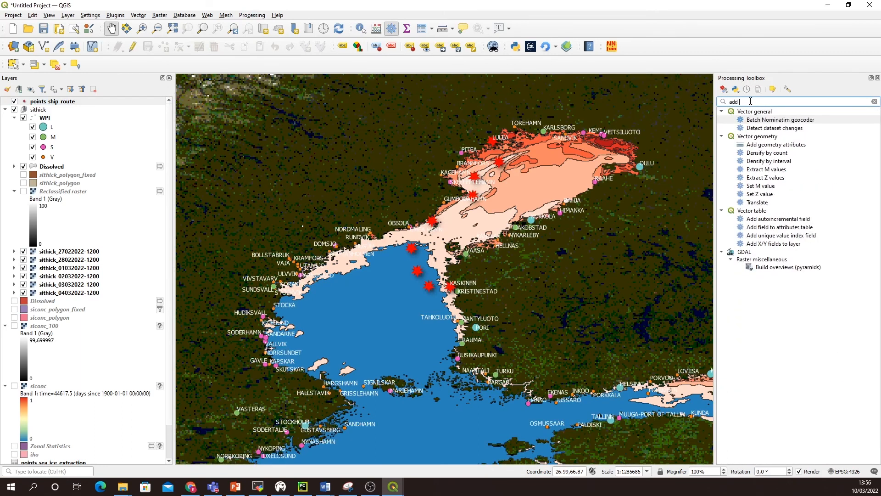
type("geom")
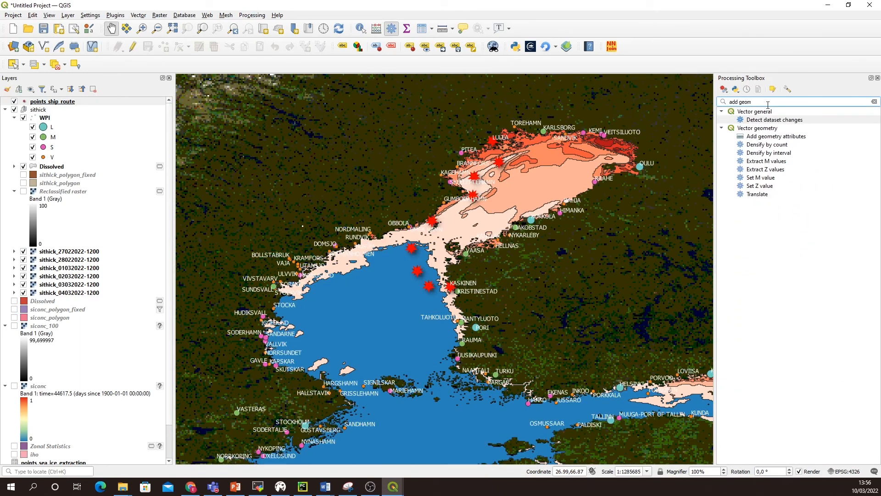
double_click(769, 136)
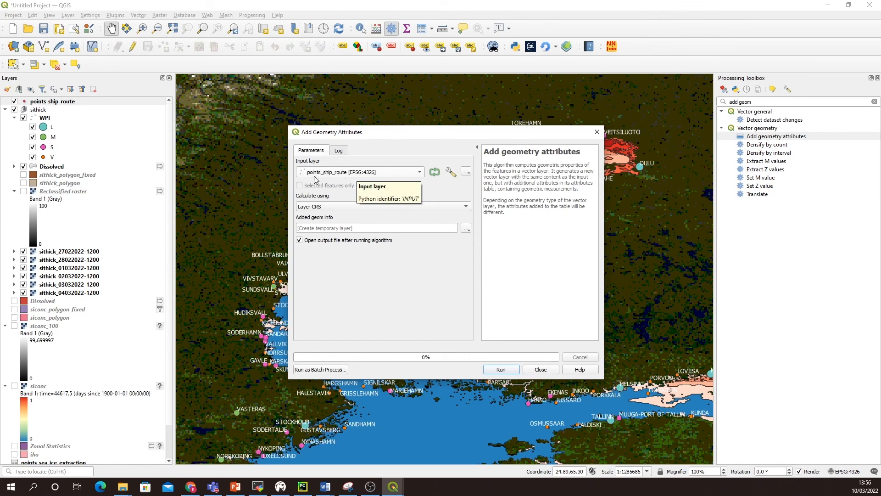
left_click(515, 374)
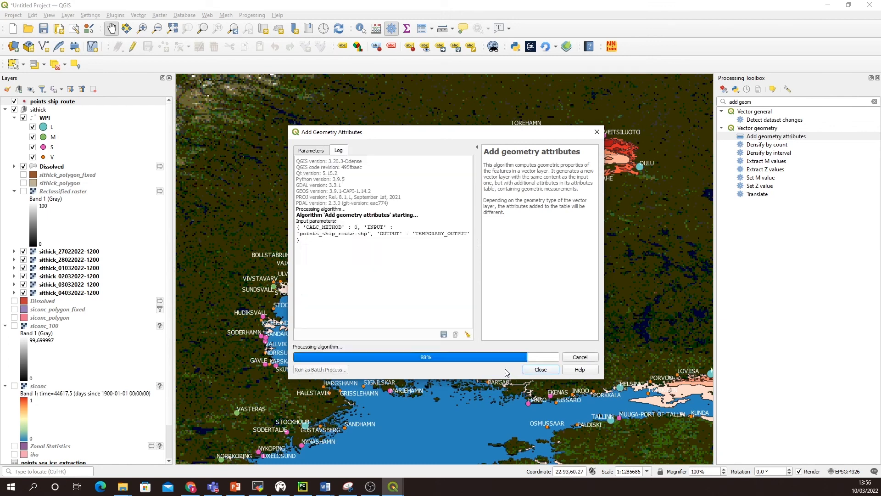
left_click(540, 370)
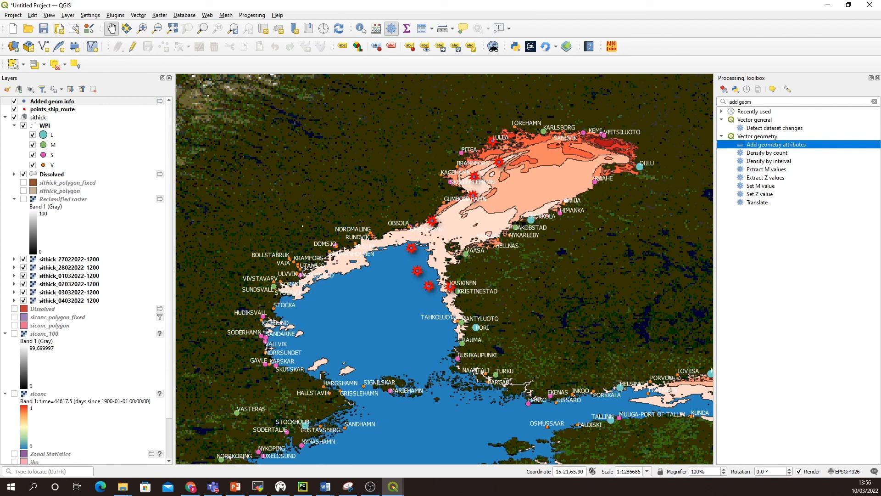
Step: Inspect the xcoord and ycoord values in the Added geom info attribute table, widening the xcoord column
right_click(61, 102)
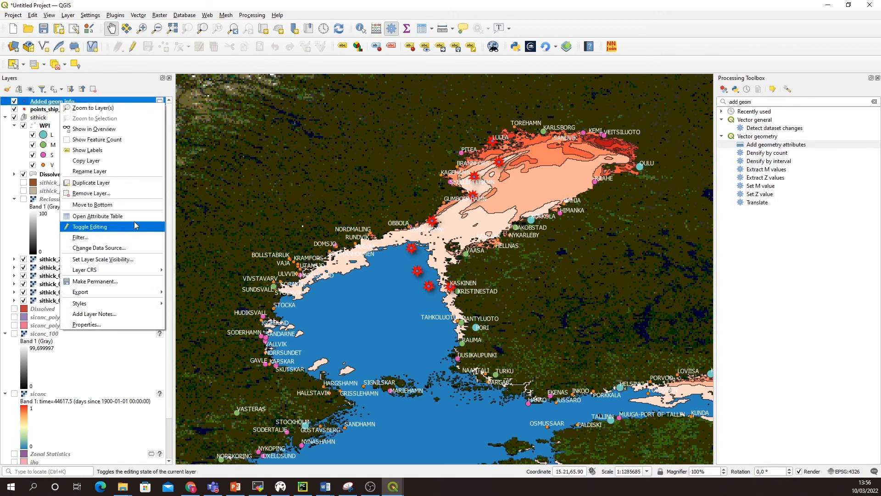
left_click(98, 215)
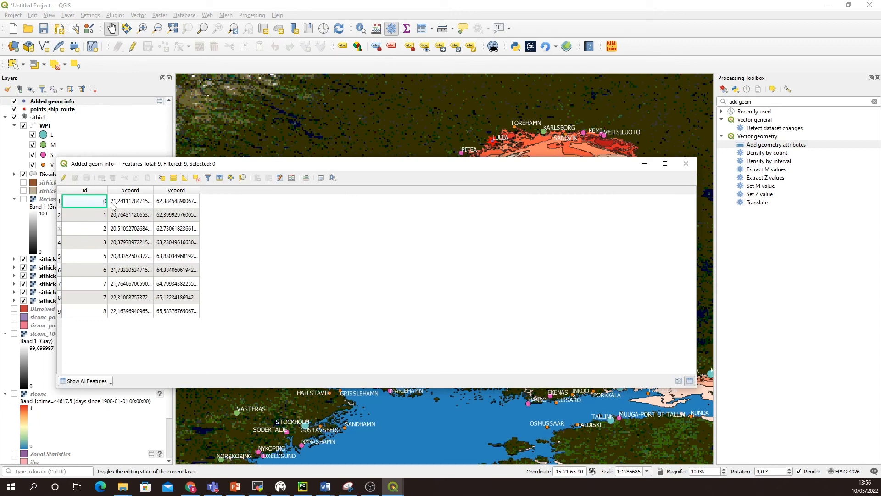
left_click_drag(153, 192, 179, 194)
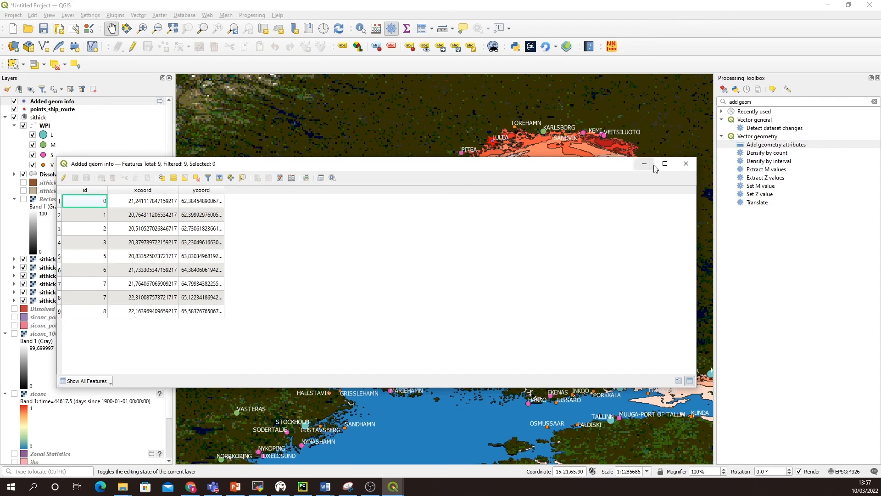
left_click(684, 163)
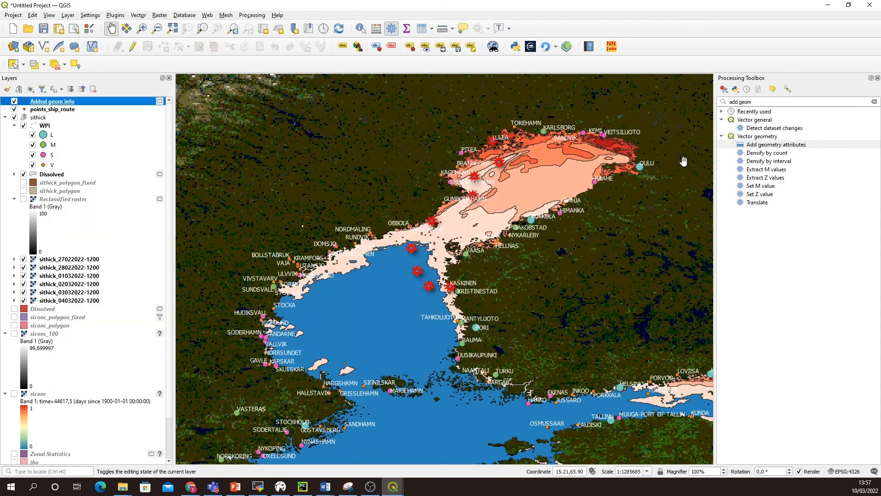
Step: Export the Added geom info layer as a Comma Separated Value file named points_coordinates_ship_route in the Documents folder
right_click(59, 104)
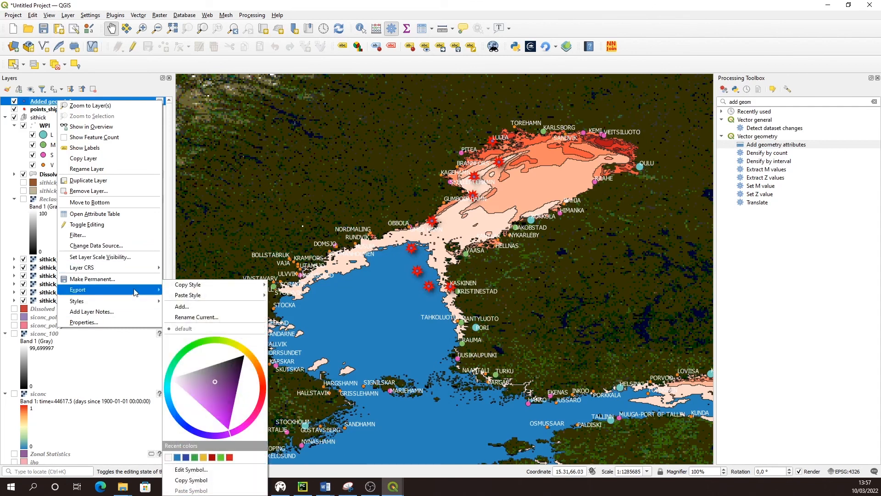
mouse_move(152, 290)
left_click(189, 290)
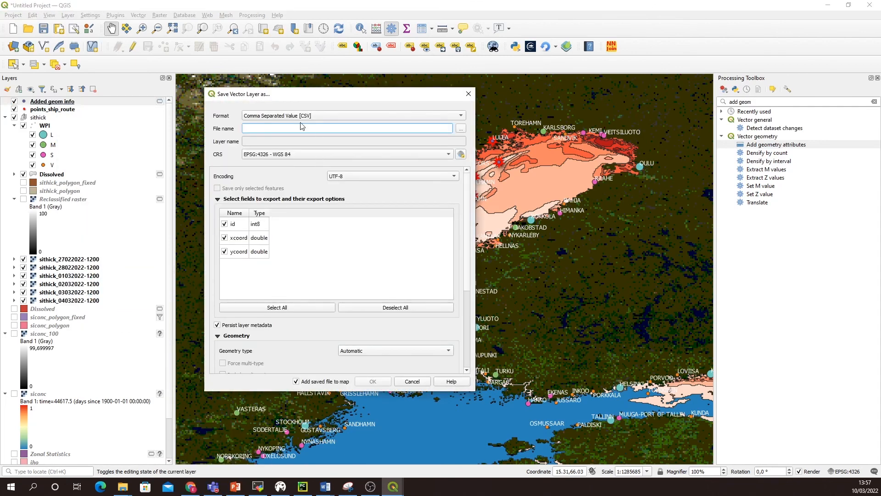
left_click(268, 116)
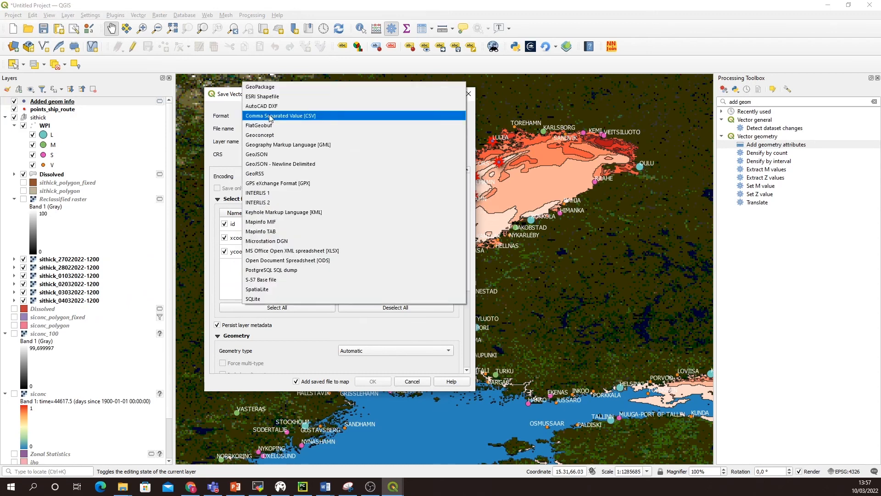
left_click(270, 117)
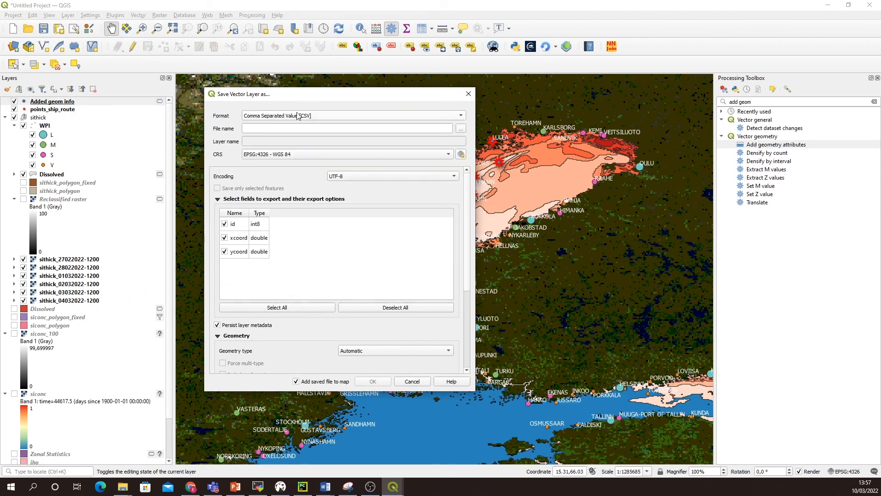
left_click(257, 130)
left_click(461, 128)
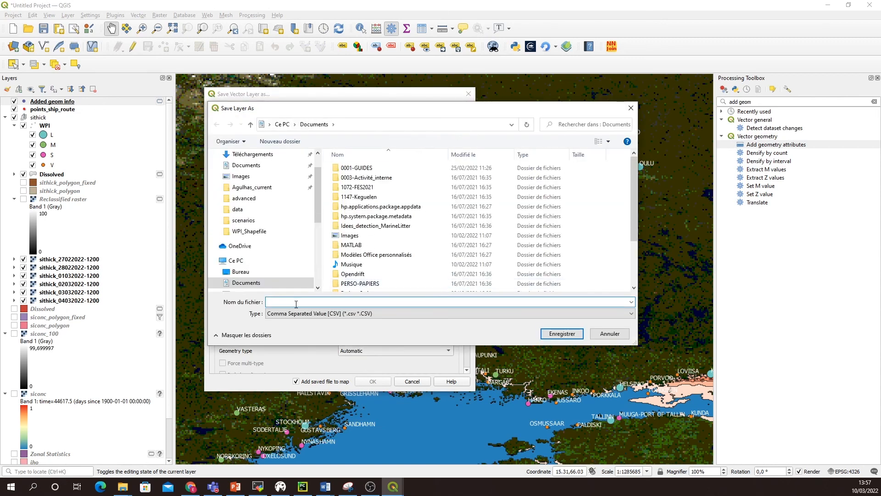
type("point")
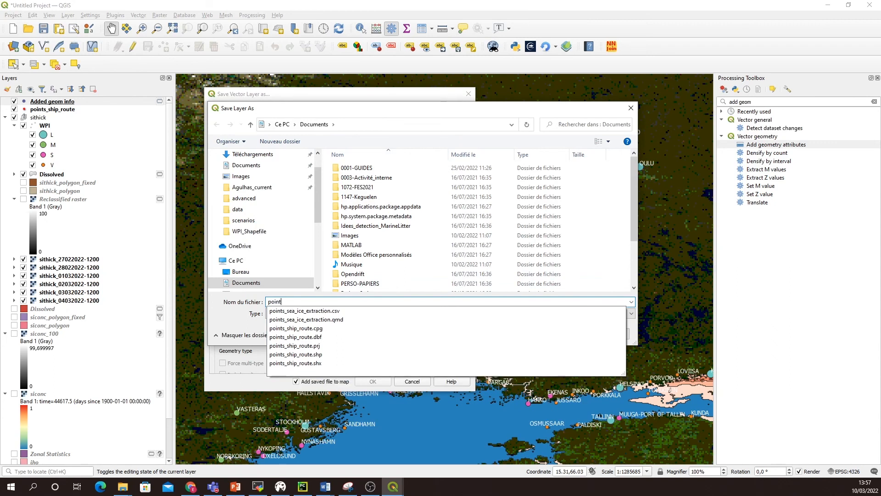
type("s_coordina")
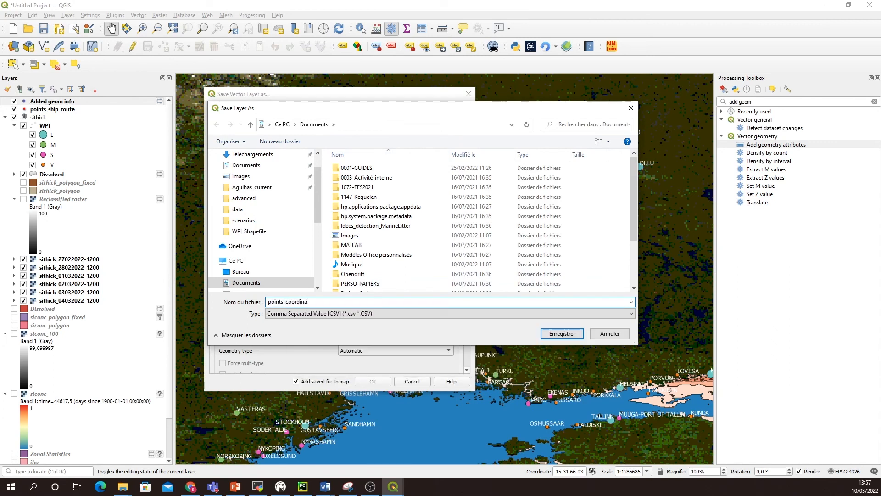
type("tes_ship_route")
left_click(563, 334)
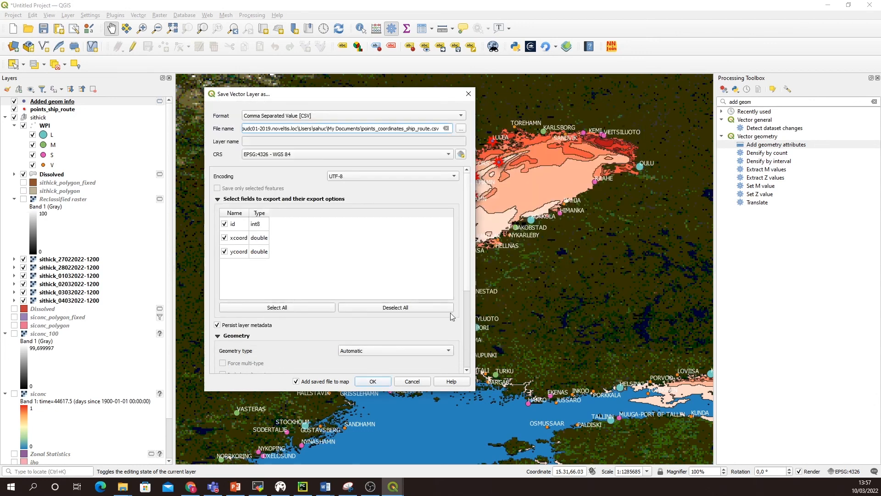
left_click(373, 382)
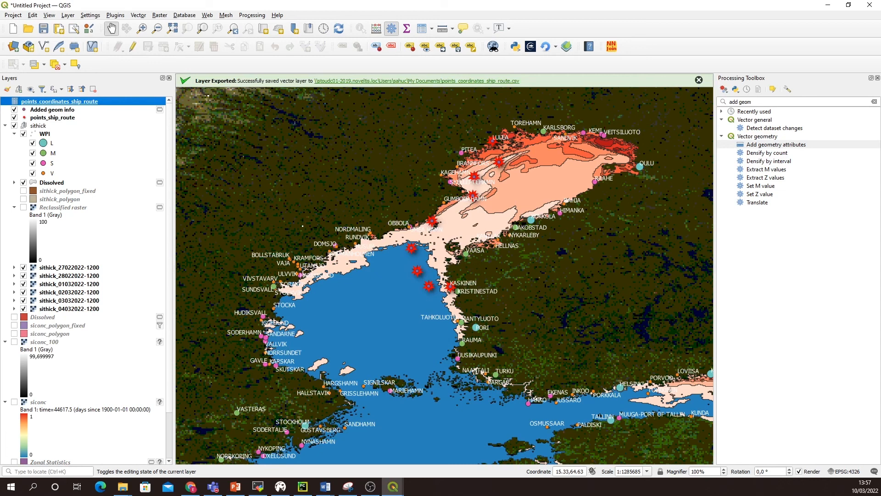
Step: Run Points to path on the Added geom info layer with default settings and a temporary layer as output
left_click(59, 111)
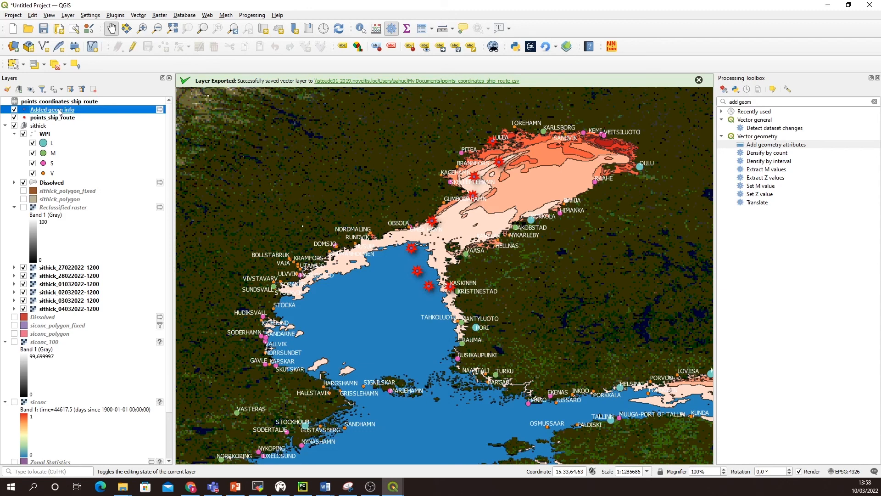
double_click(763, 102)
triple_click(762, 102)
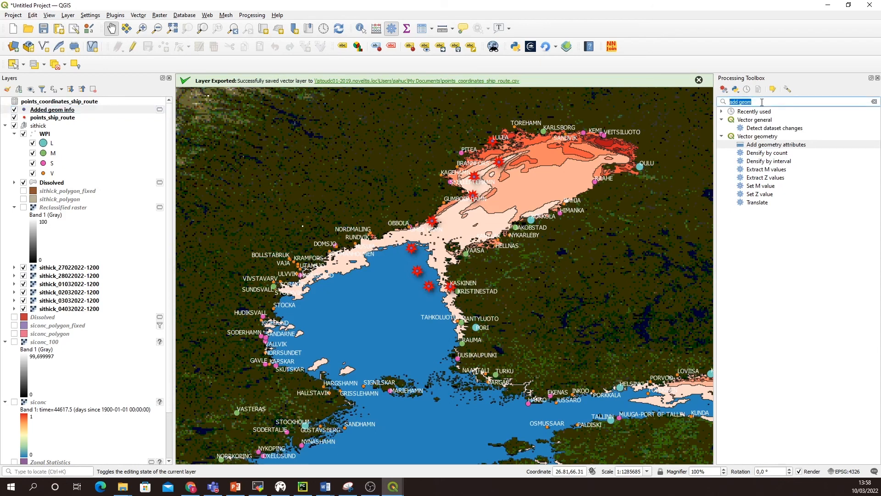
type("Points to path")
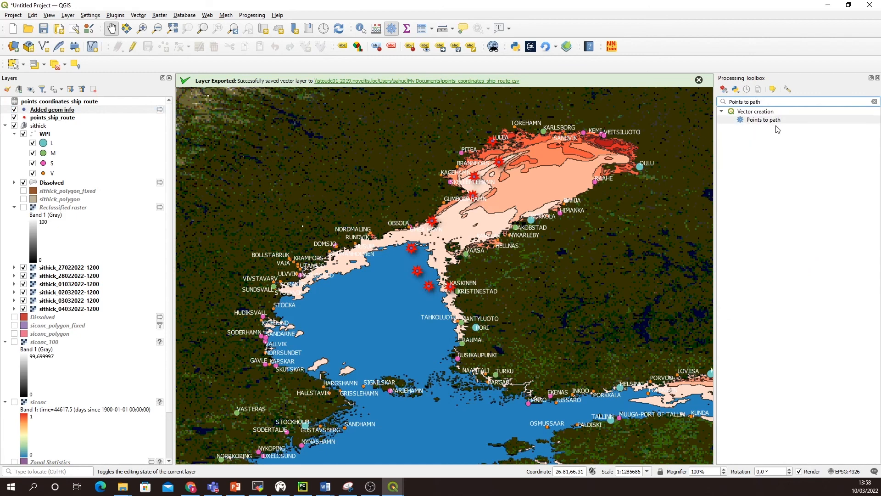
double_click(775, 121)
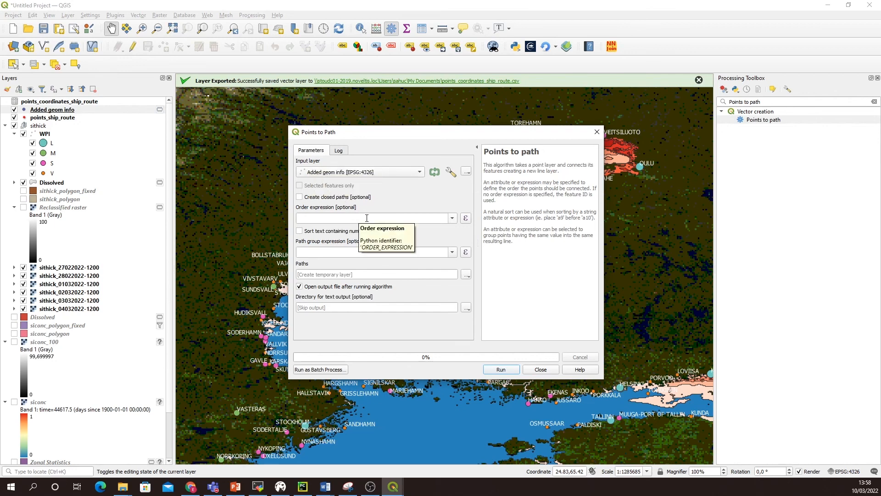
left_click(508, 372)
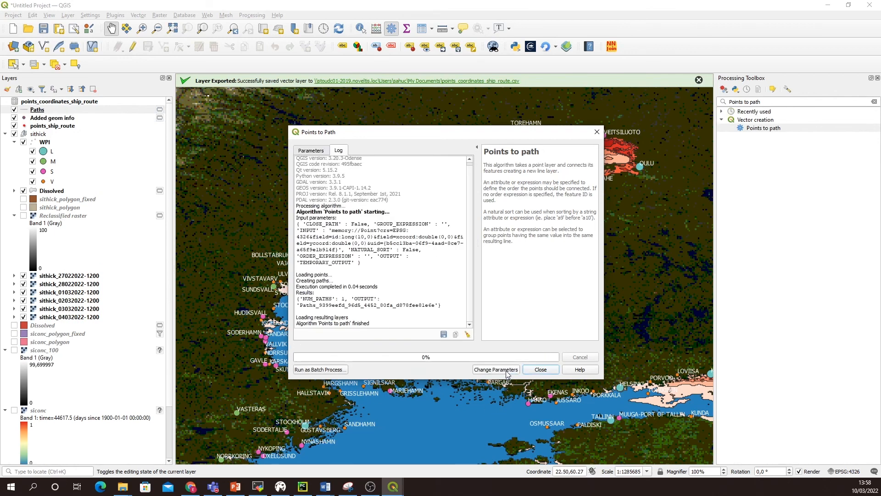
left_click(542, 370)
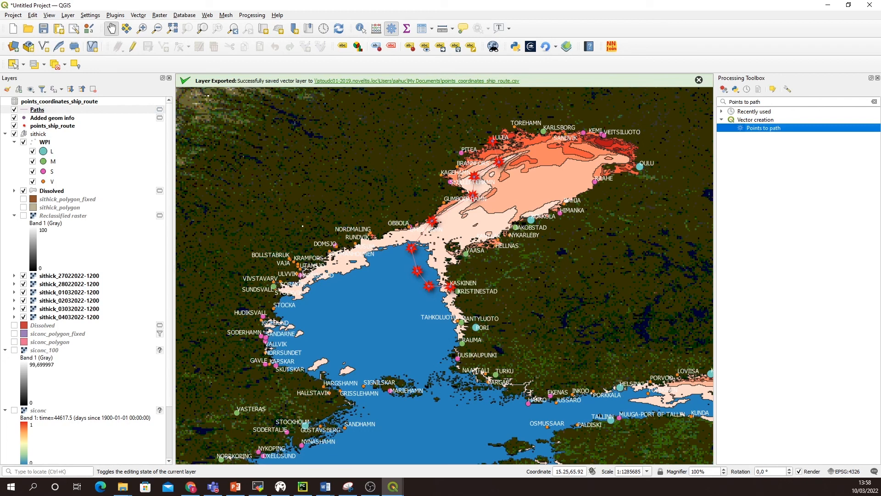
Step: Style the Paths layer with the favourite dash black line symbol, recoloured white and with a width of 1.46 mm
left_click(60, 112)
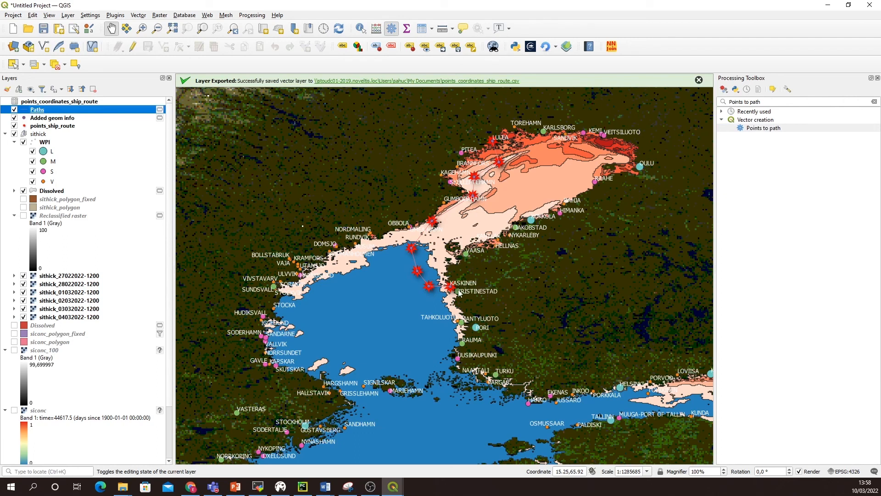
double_click(39, 109)
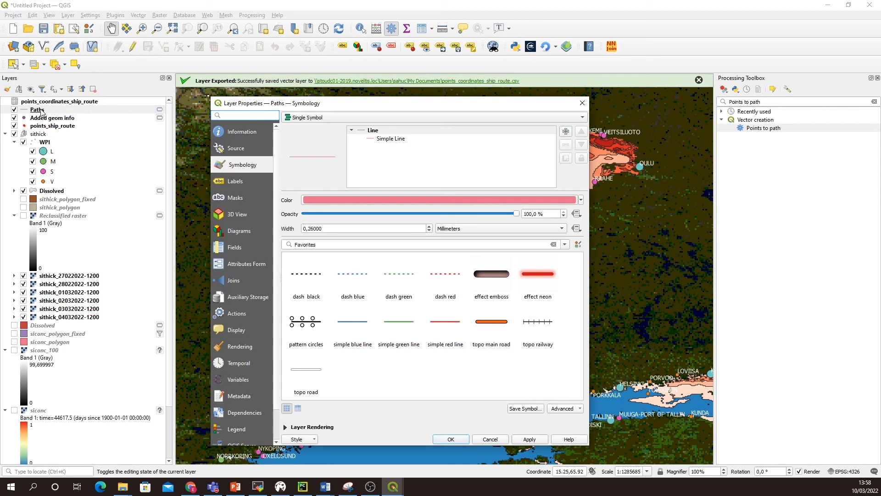
left_click(312, 279)
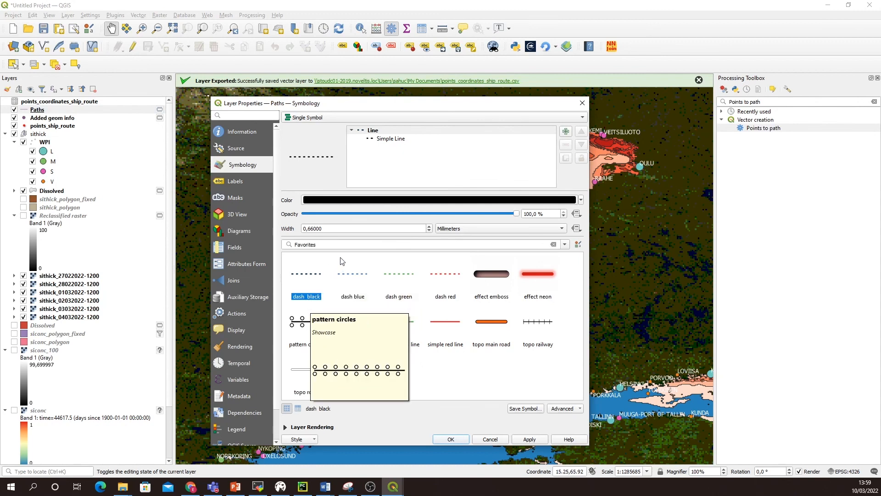
left_click(581, 201)
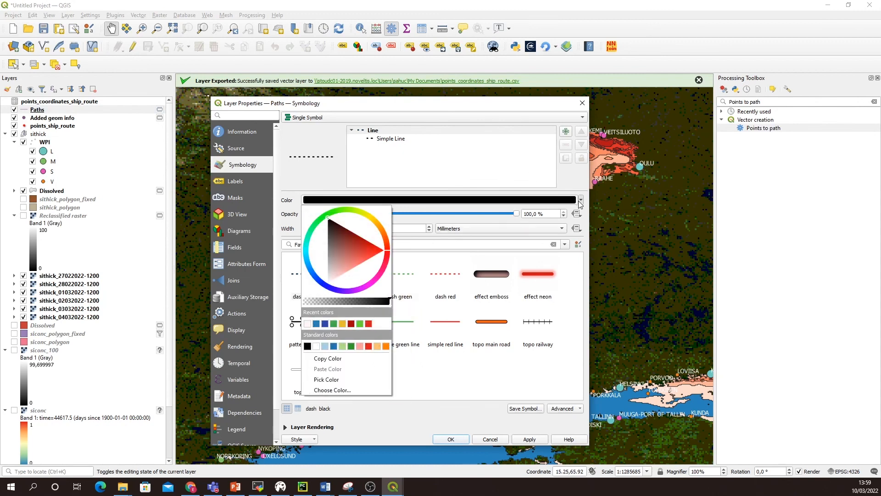
left_click(328, 284)
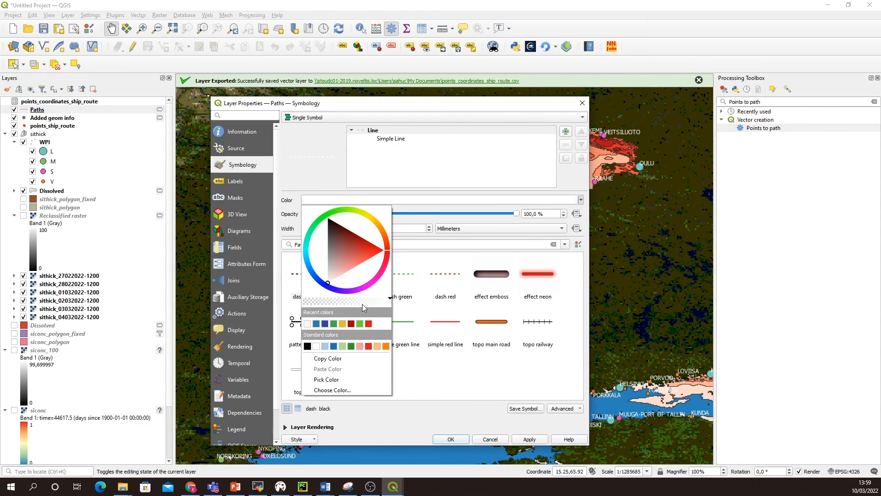
left_click(428, 420)
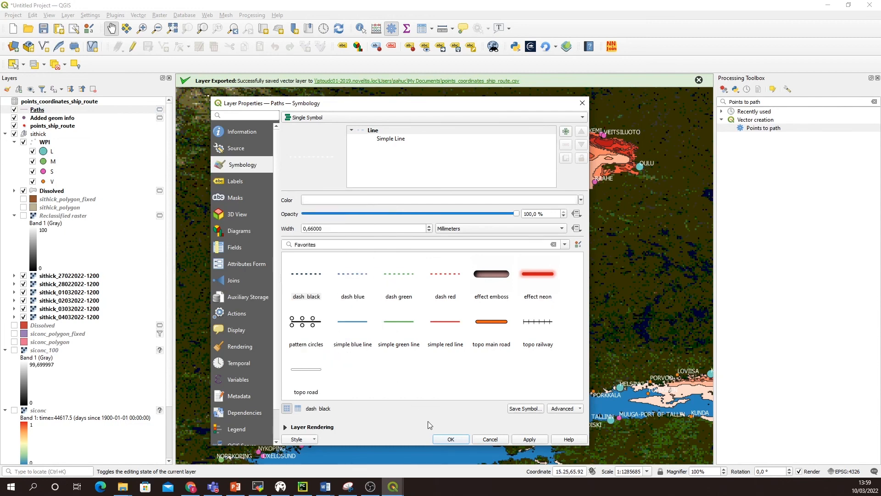
left_click(429, 226)
left_click(429, 227)
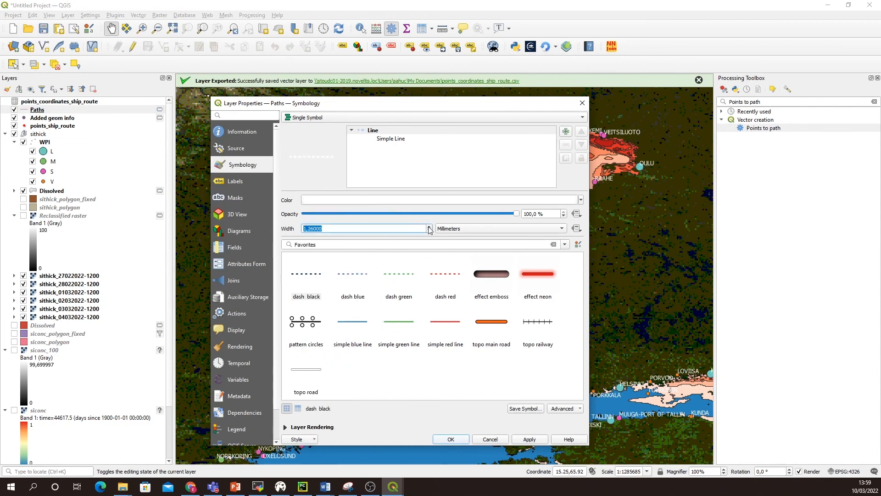
left_click(429, 227)
left_click(529, 439)
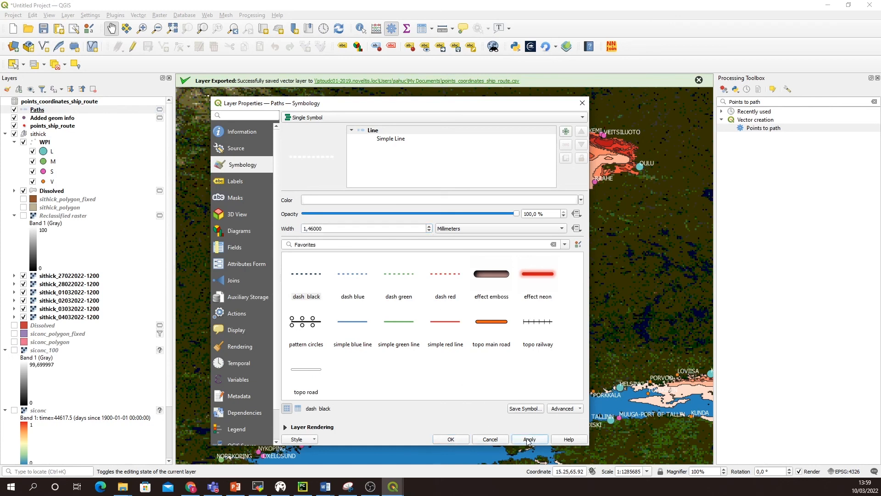
left_click(451, 440)
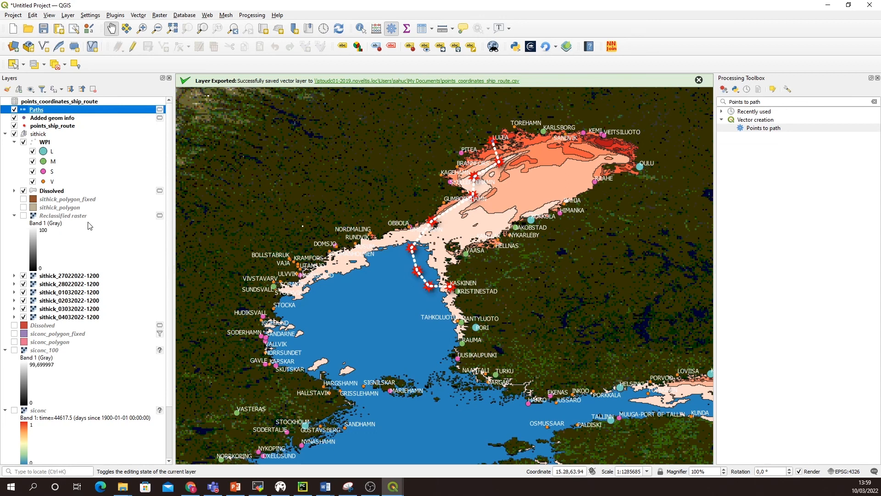